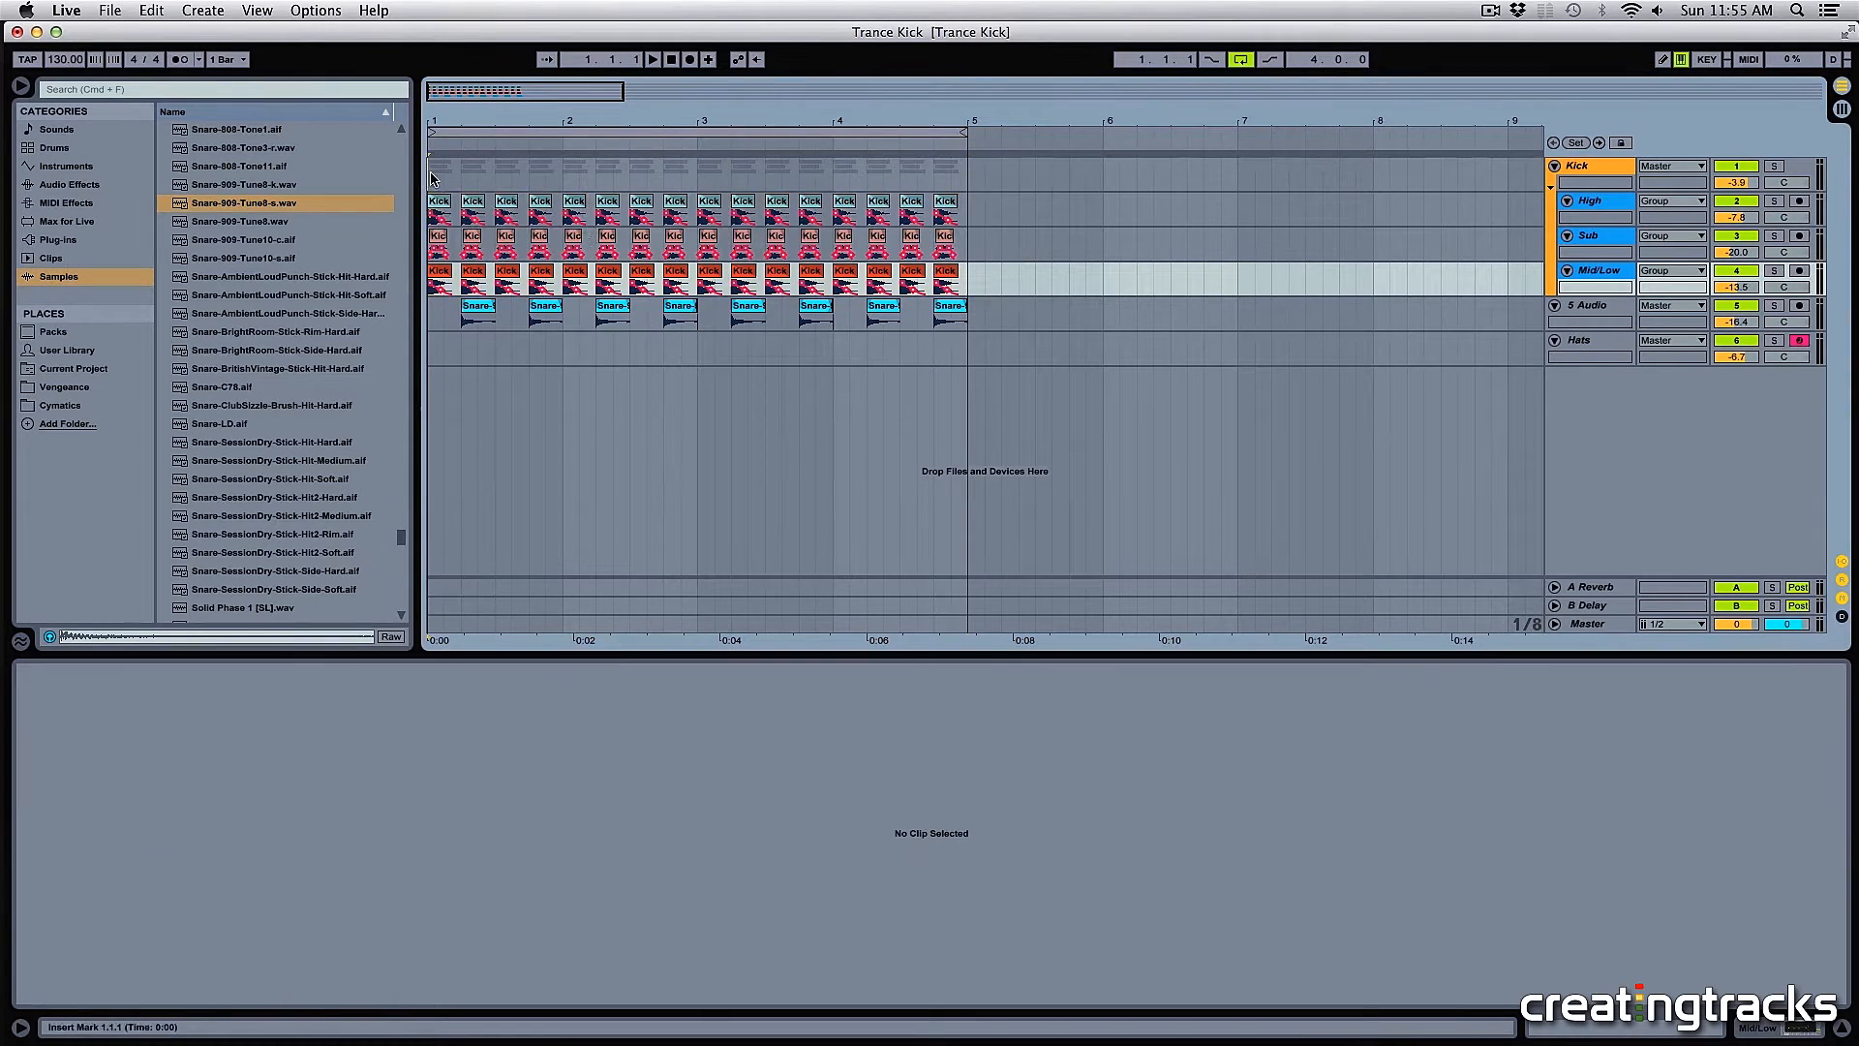
- Fold the Kick group and raise the 5 Audio snare track's volume to about -12.5 dB during playback
{"action": "left_click", "coordinate": [968, 287]}
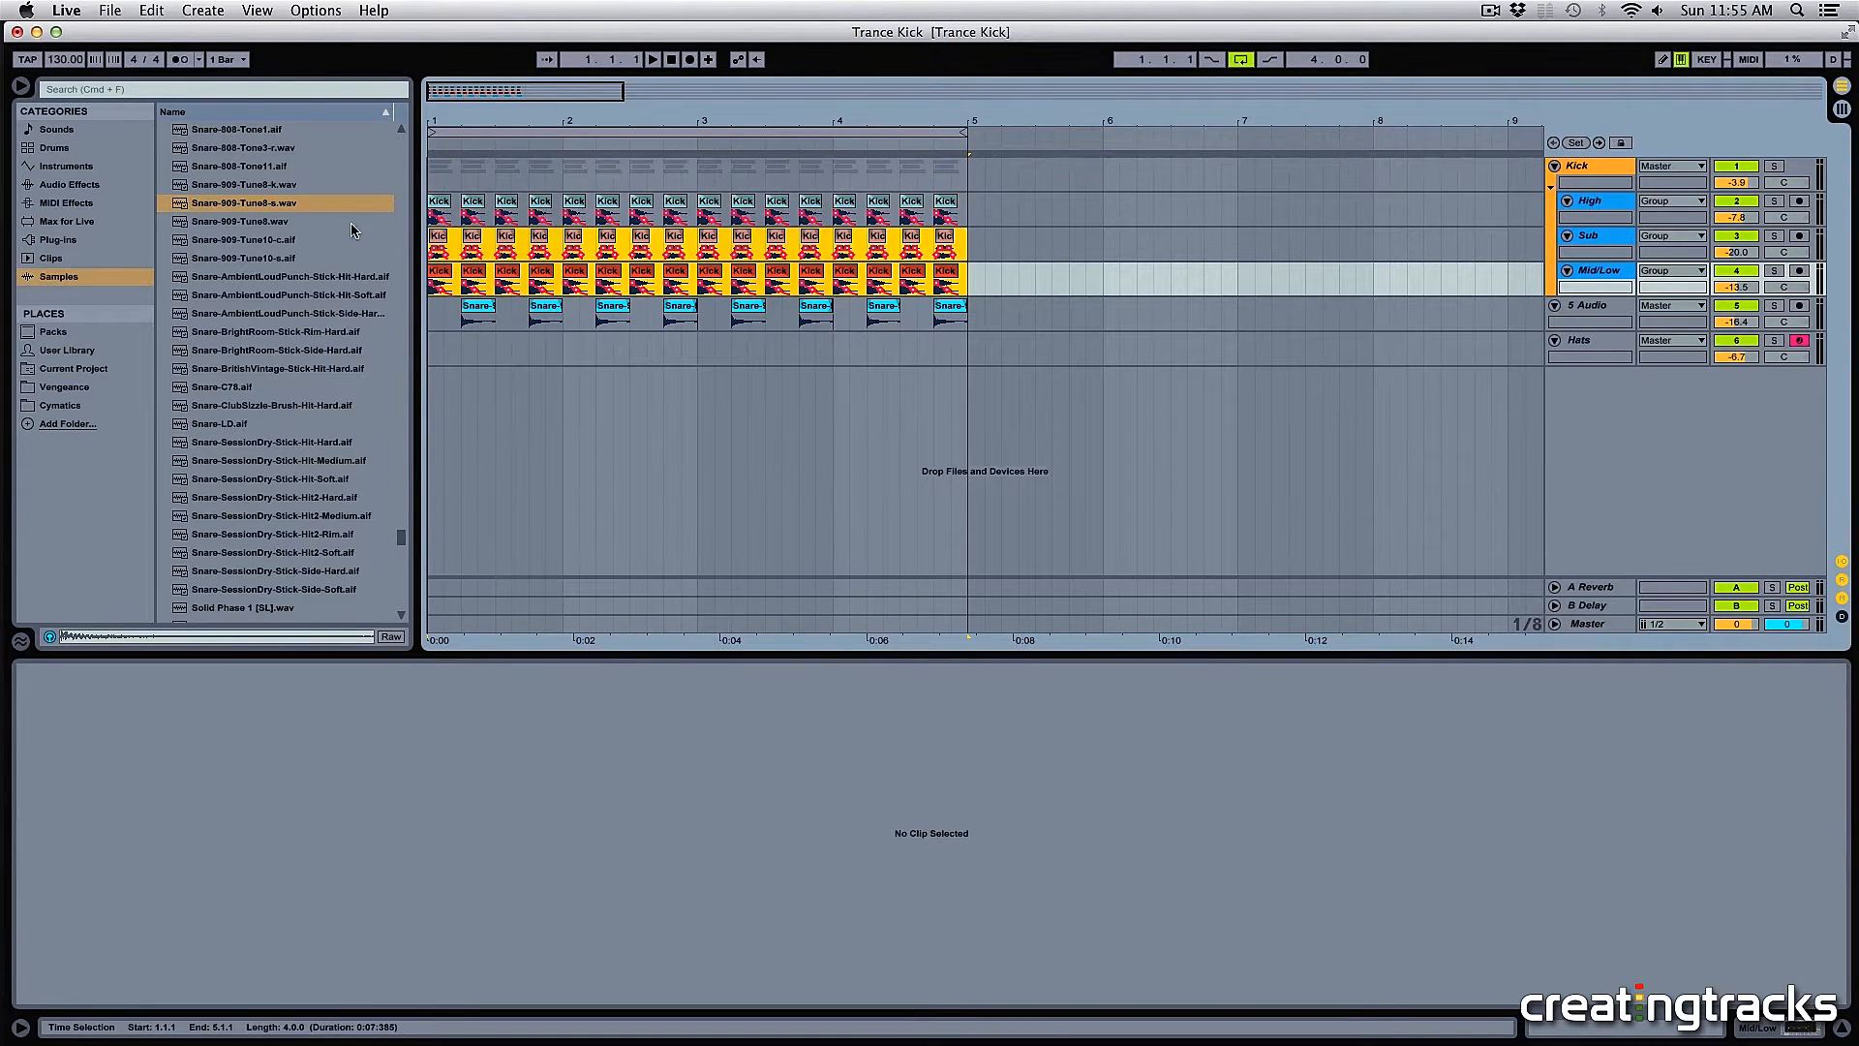
{"action": "left_click", "coordinate": [431, 184]}
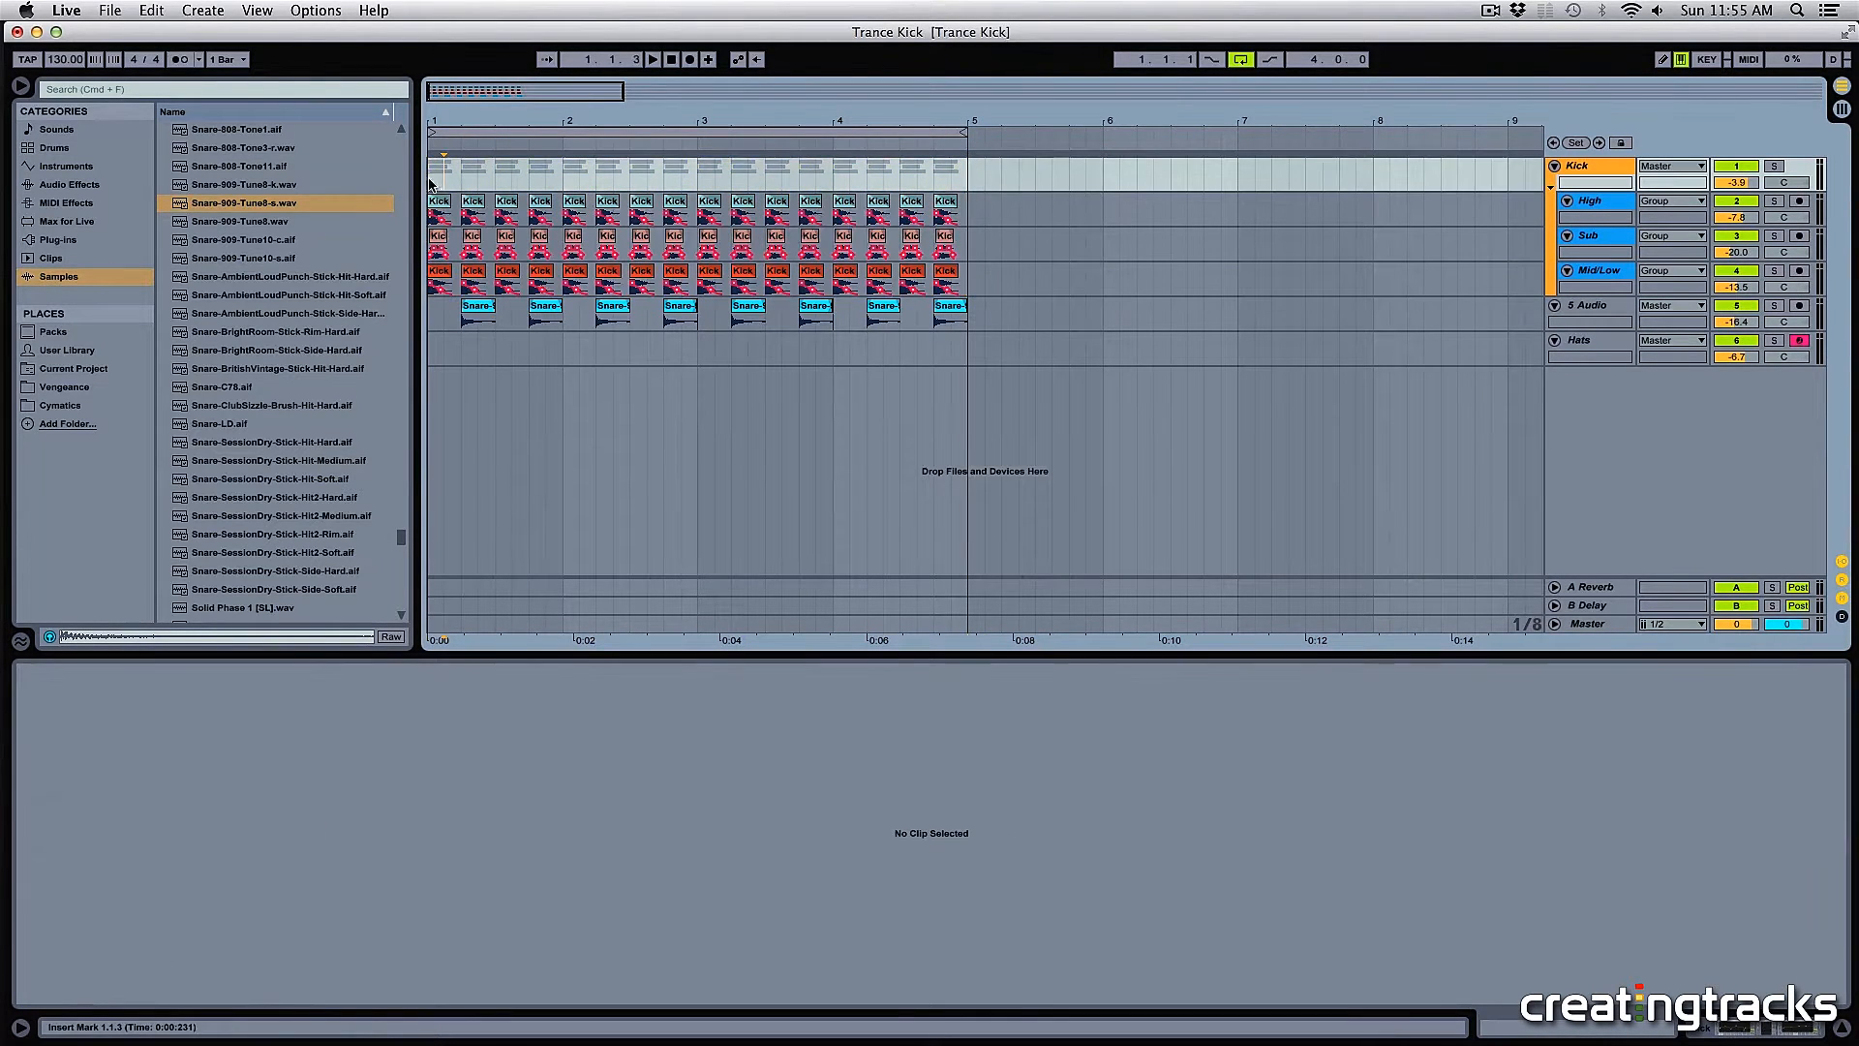
{"action": "left_click", "coordinate": [1555, 165]}
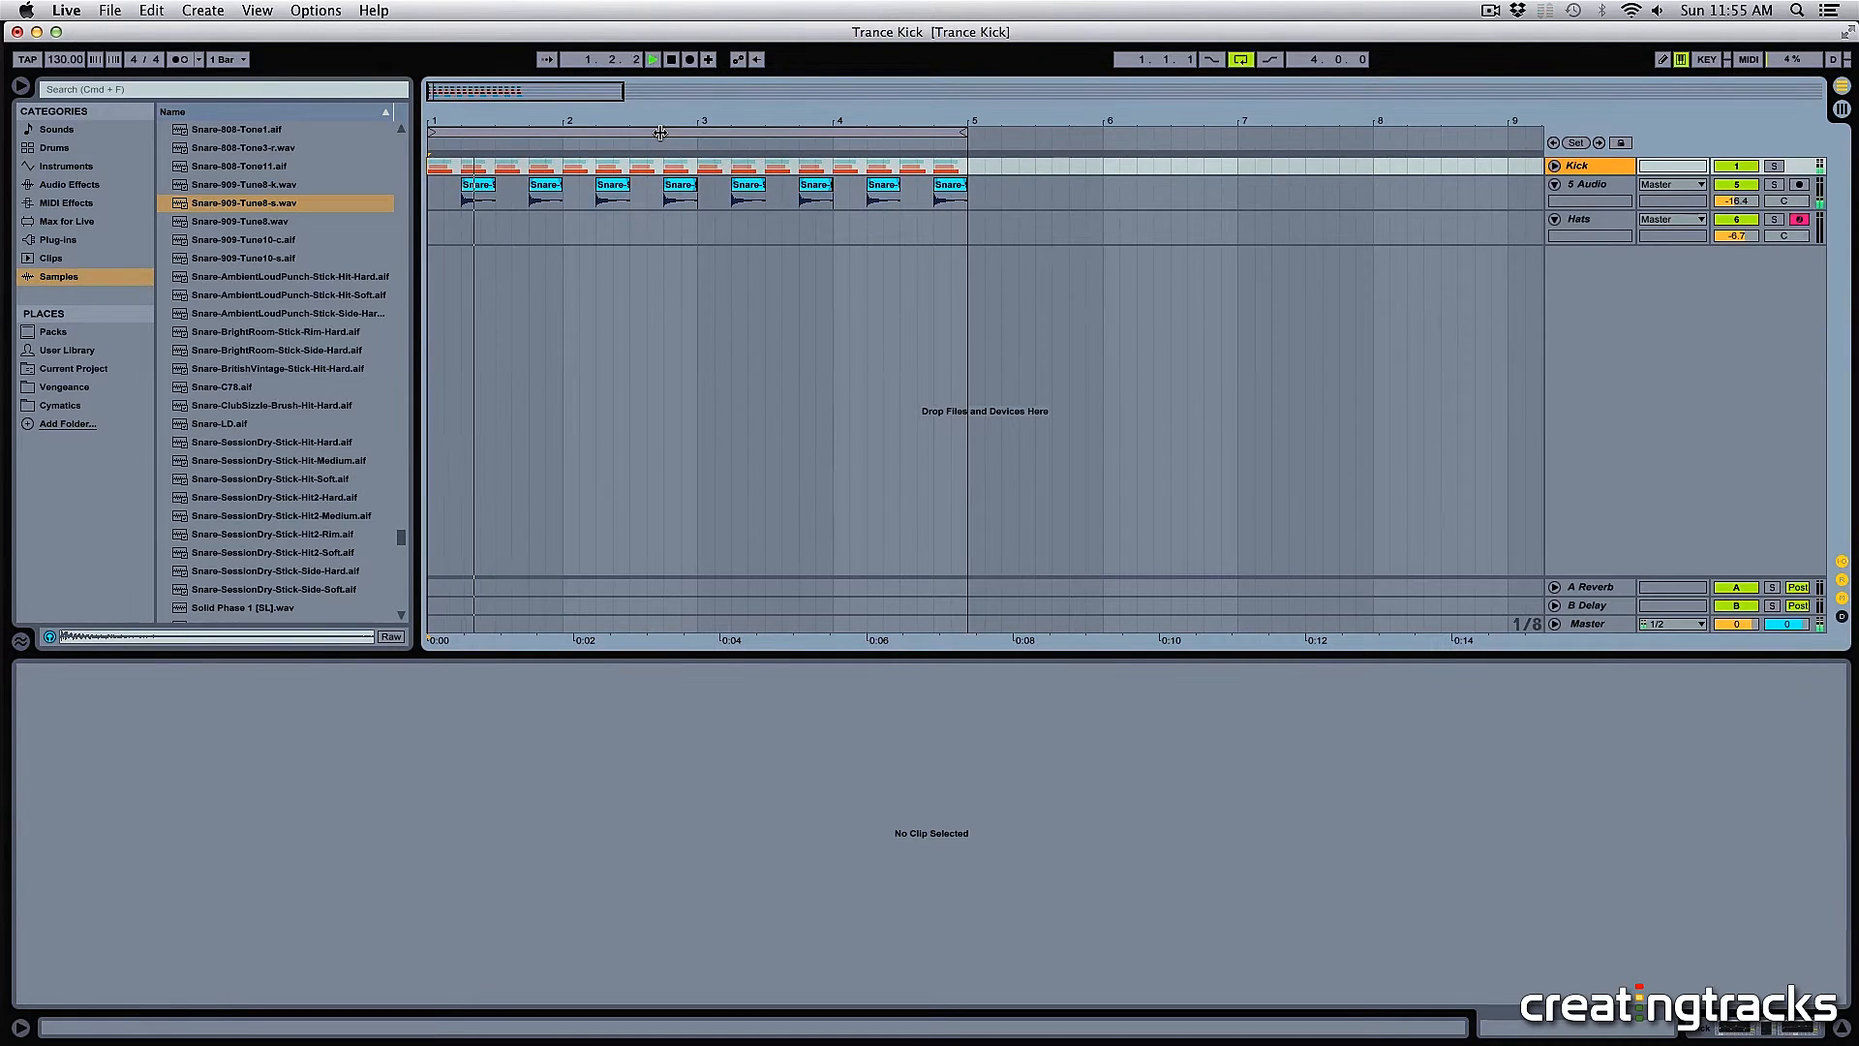
{"action": "left_click_drag", "start_coordinate": [1736, 201], "coordinate": [1736, 193]}
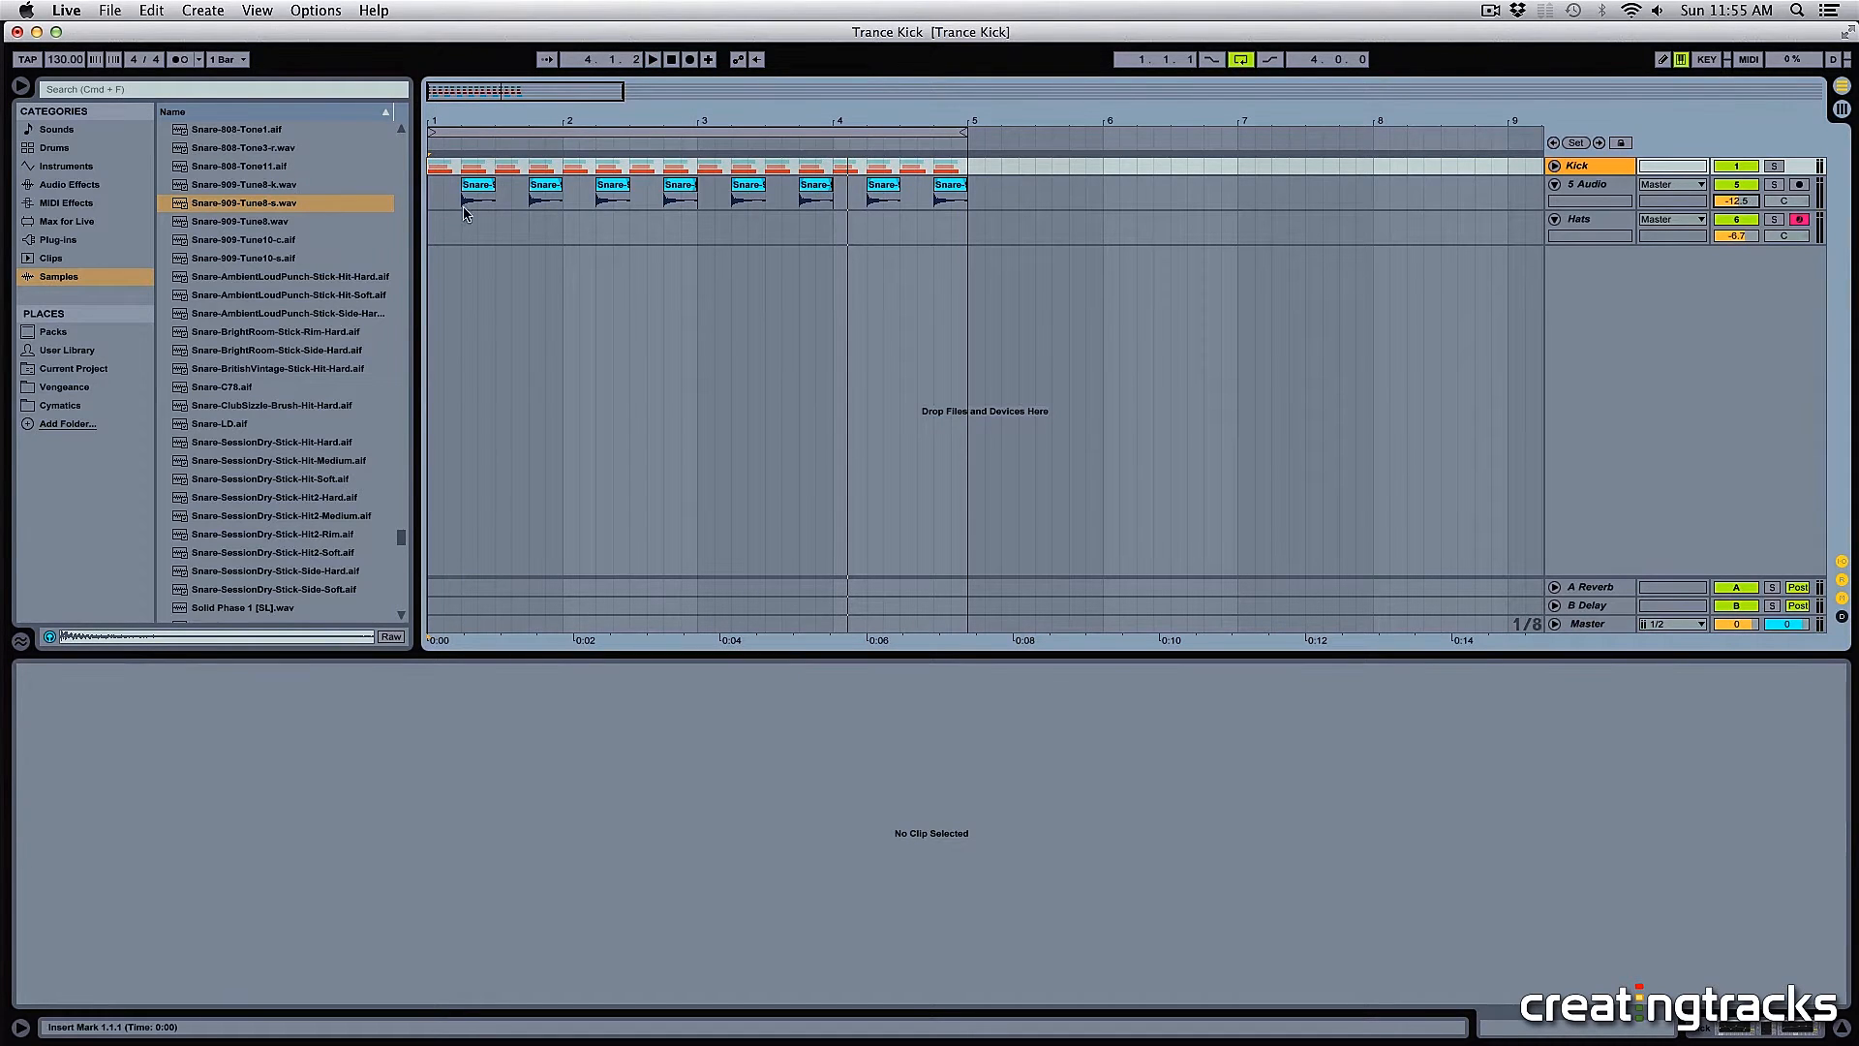
{"action": "key", "text": "space"}
- Show the Hats track's Drum Rack and look through its hi-hat and cymbal pads
{"action": "left_click", "coordinate": [442, 228]}
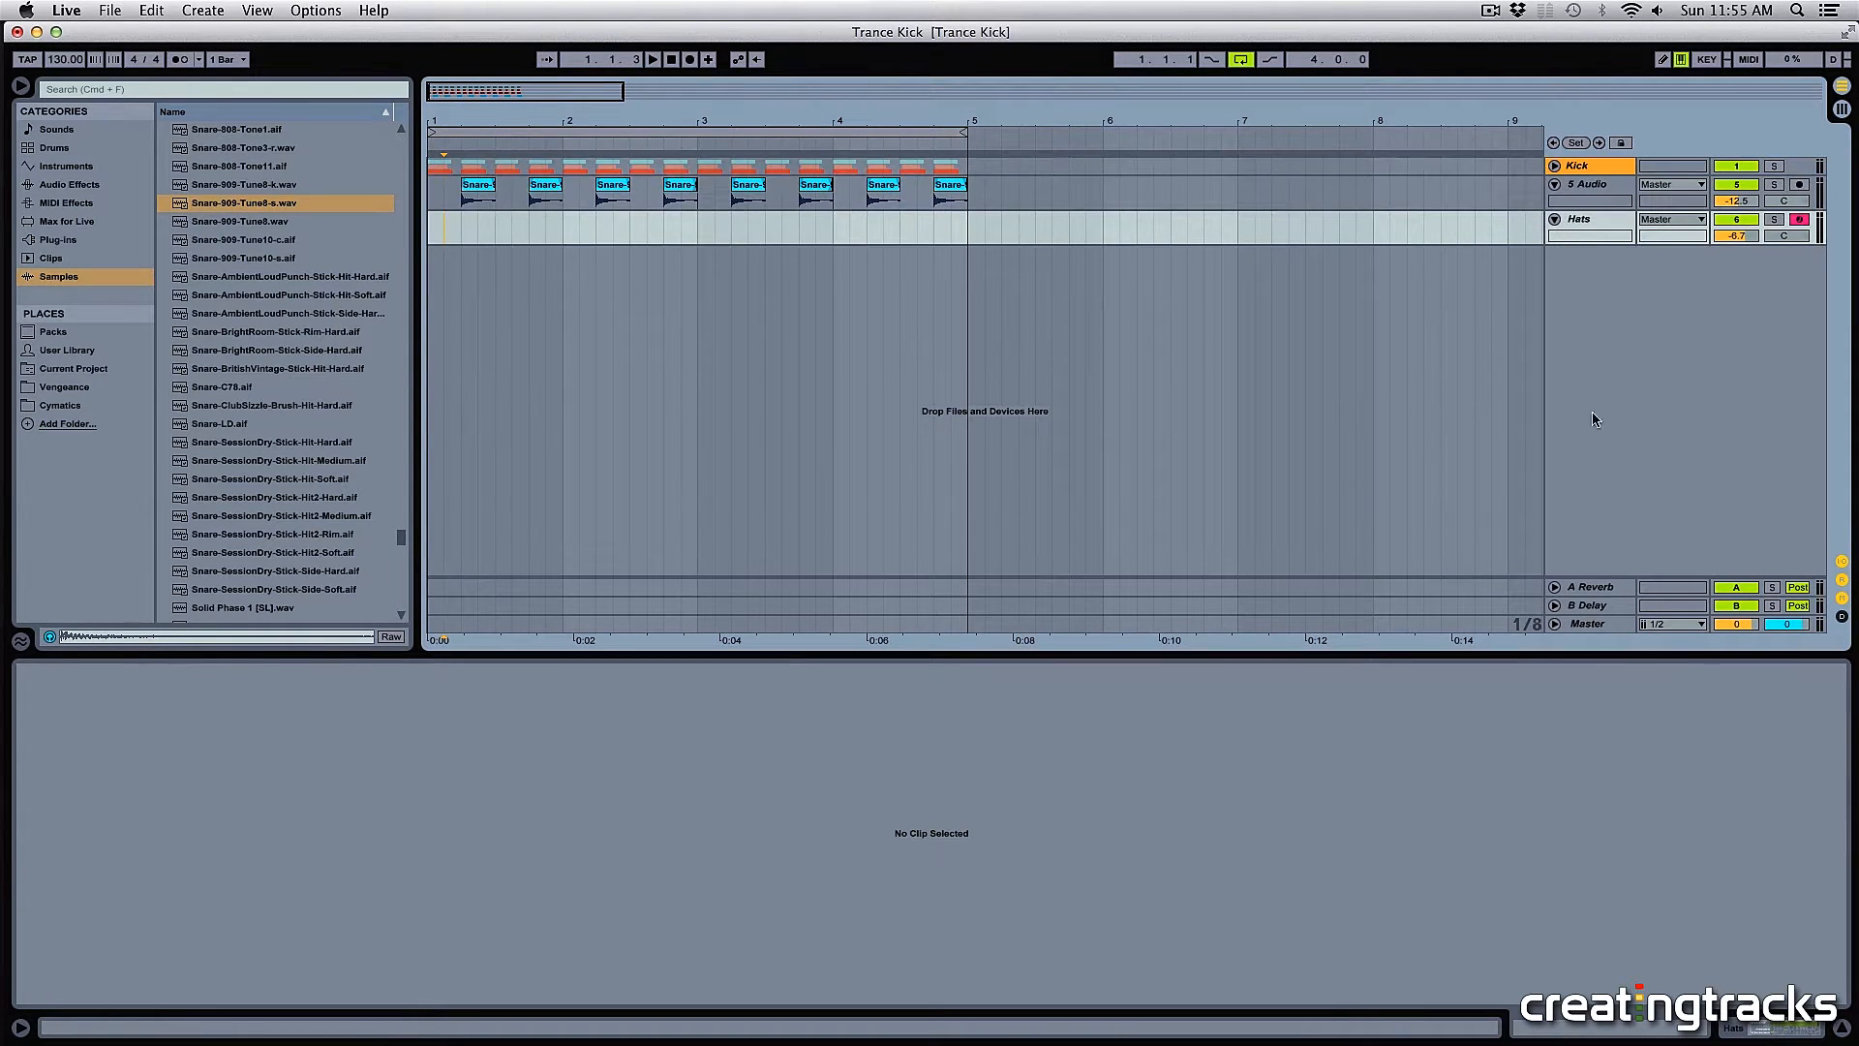
{"action": "left_click", "coordinate": [1758, 1038]}
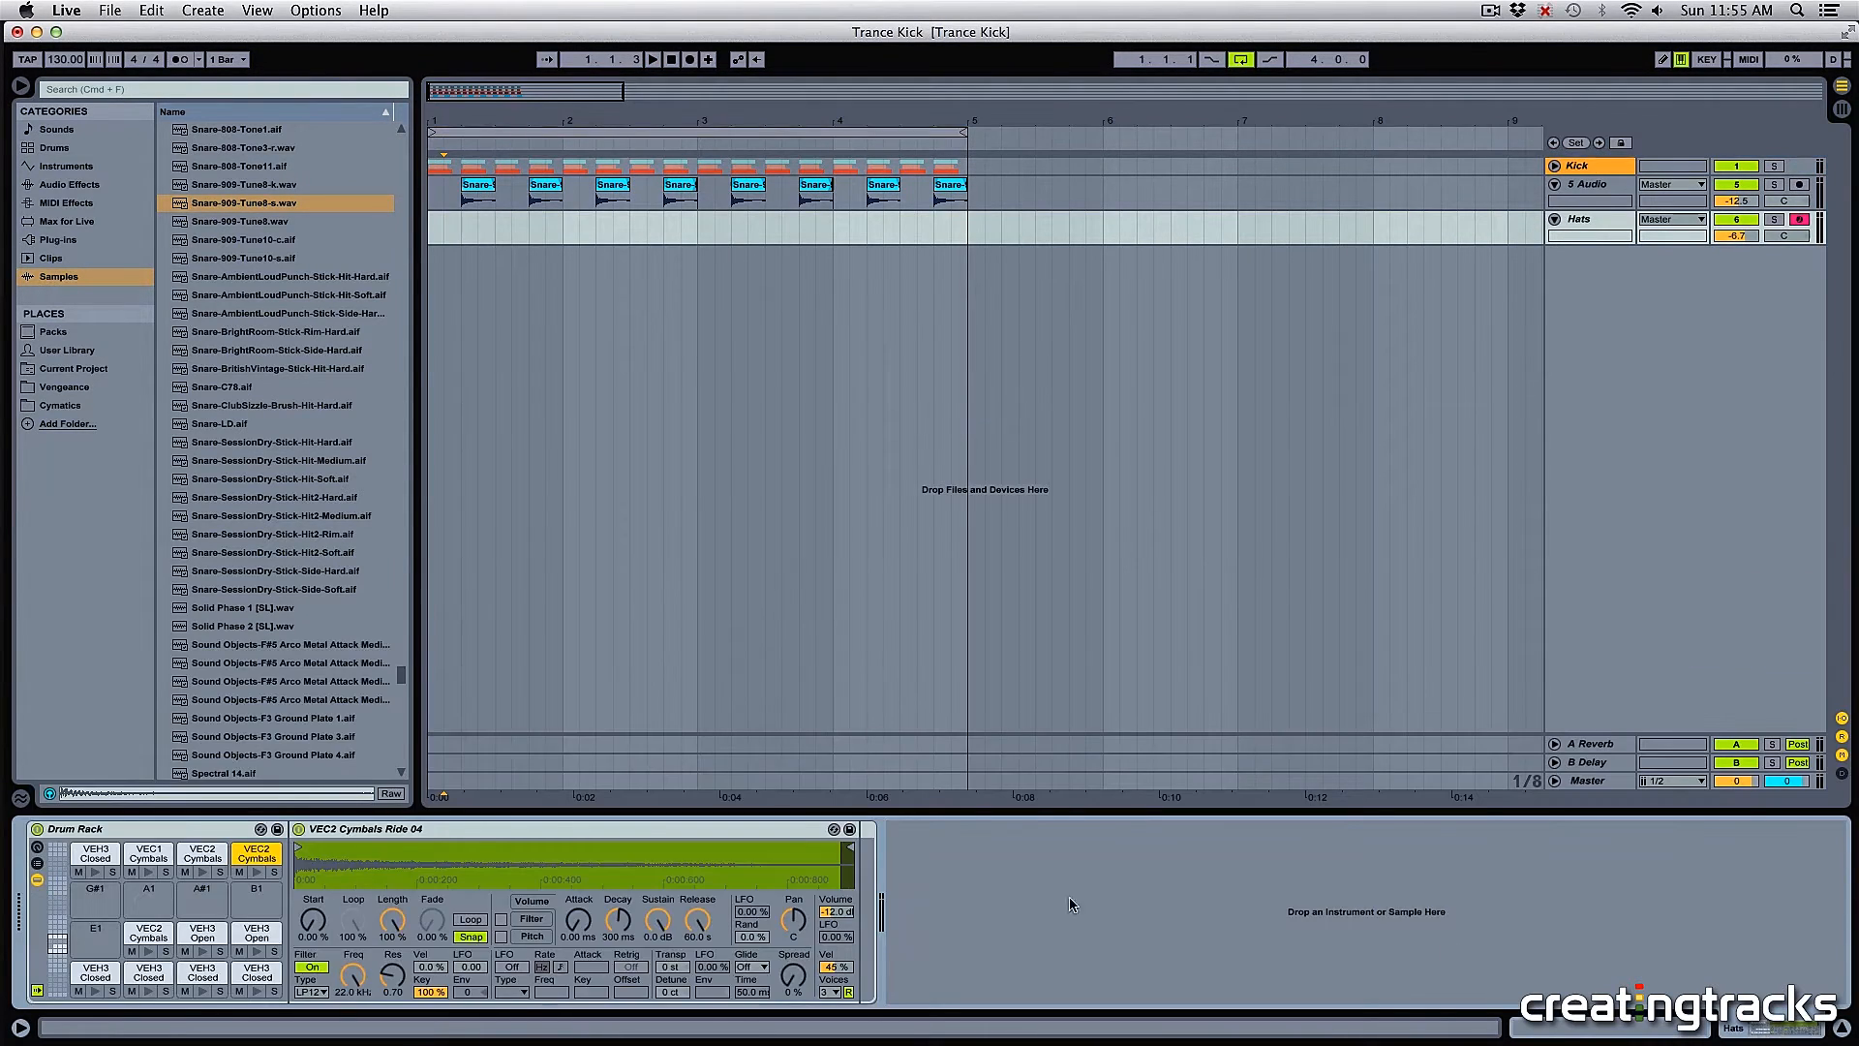
{"action": "left_click", "coordinate": [95, 852]}
{"action": "left_click", "coordinate": [148, 852]}
{"action": "left_click", "coordinate": [202, 852]}
{"action": "left_click", "coordinate": [257, 852]}
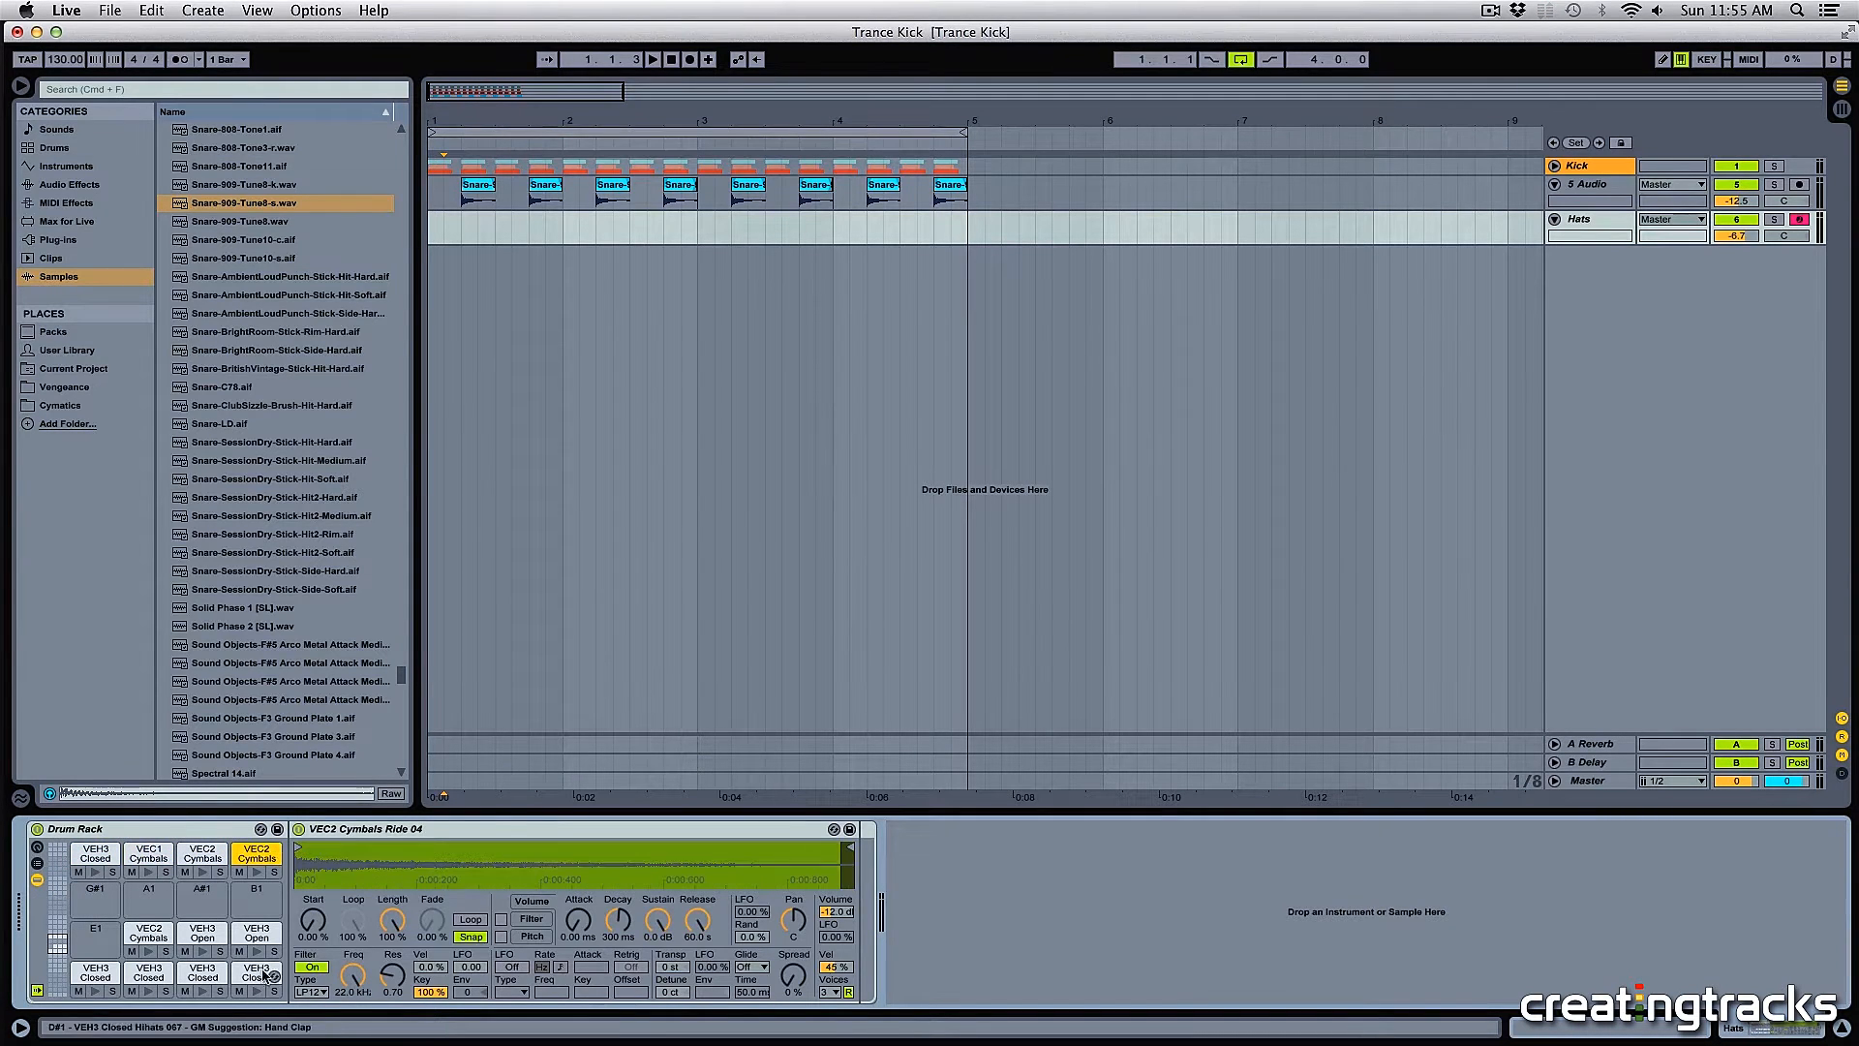
{"action": "left_click", "coordinate": [95, 973]}
{"action": "left_click", "coordinate": [148, 973]}
{"action": "left_click", "coordinate": [203, 973]}
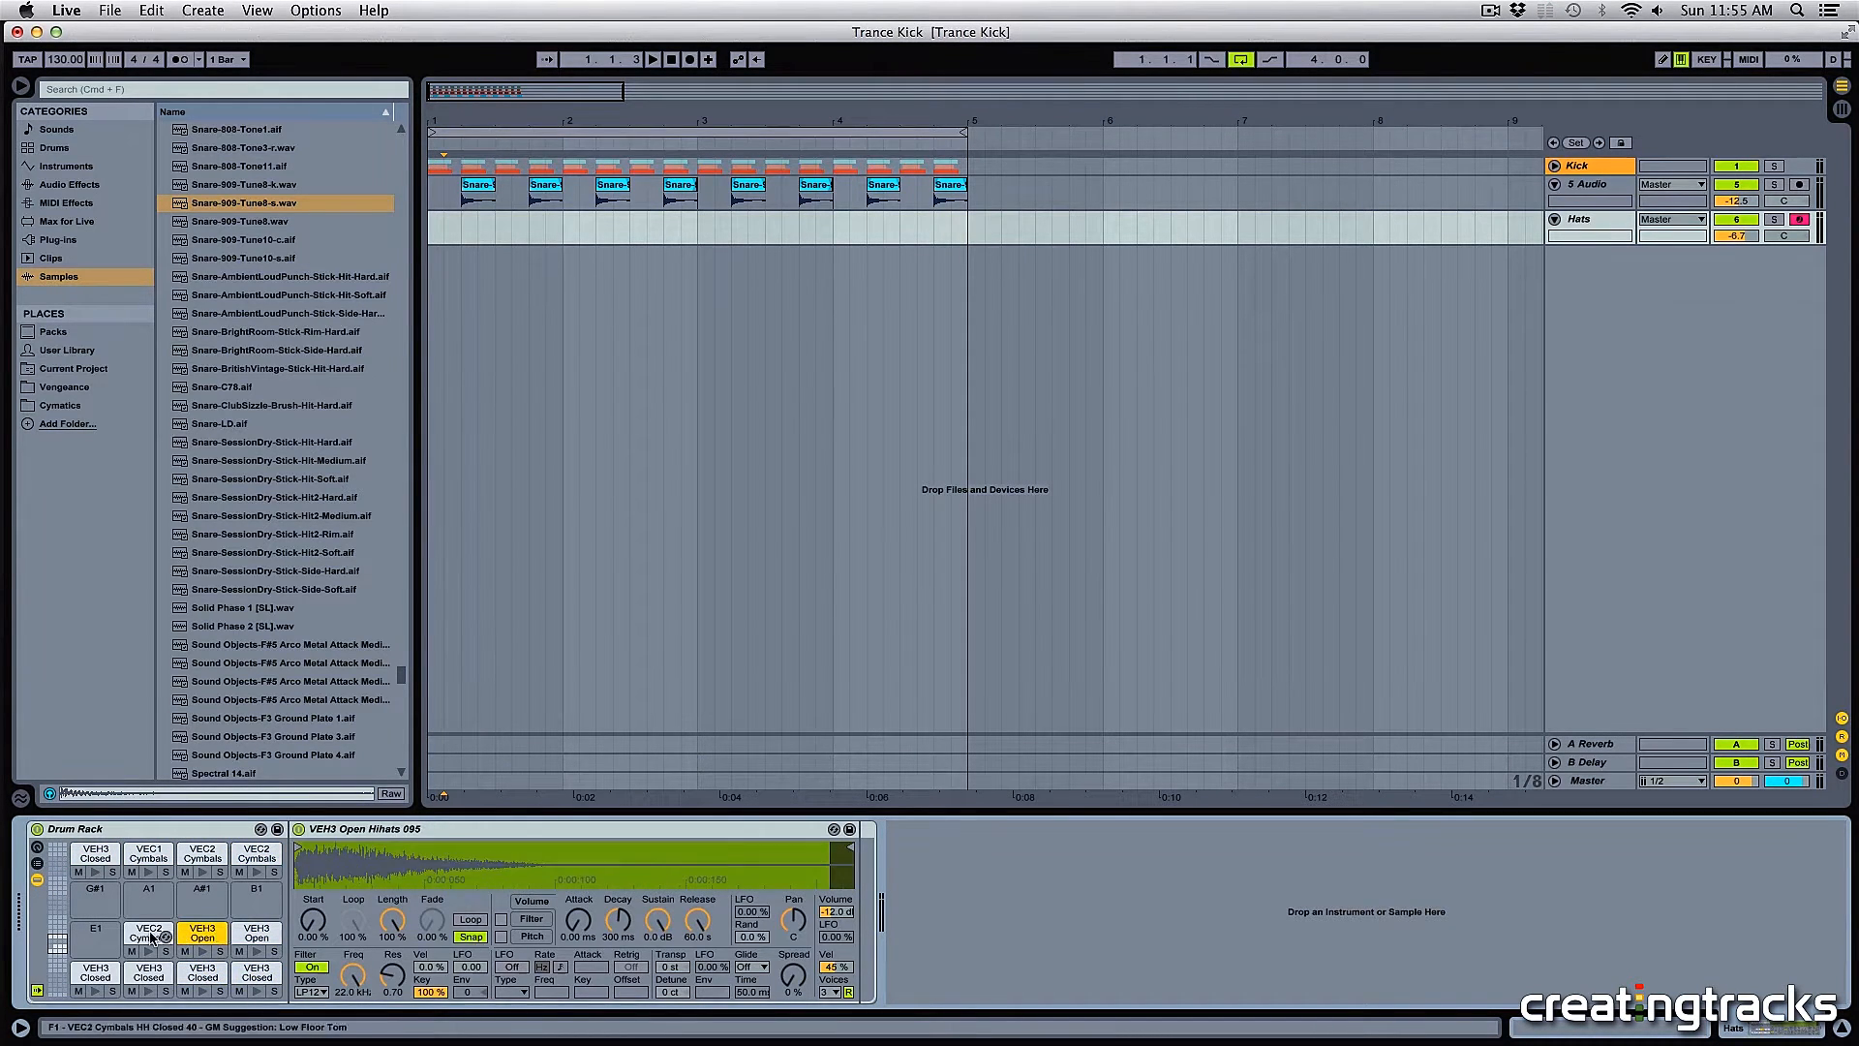
- Audition the closed hi-hat, open hi-hat and cymbal samples in the Drum Rack
{"action": "left_click", "coordinate": [148, 976]}
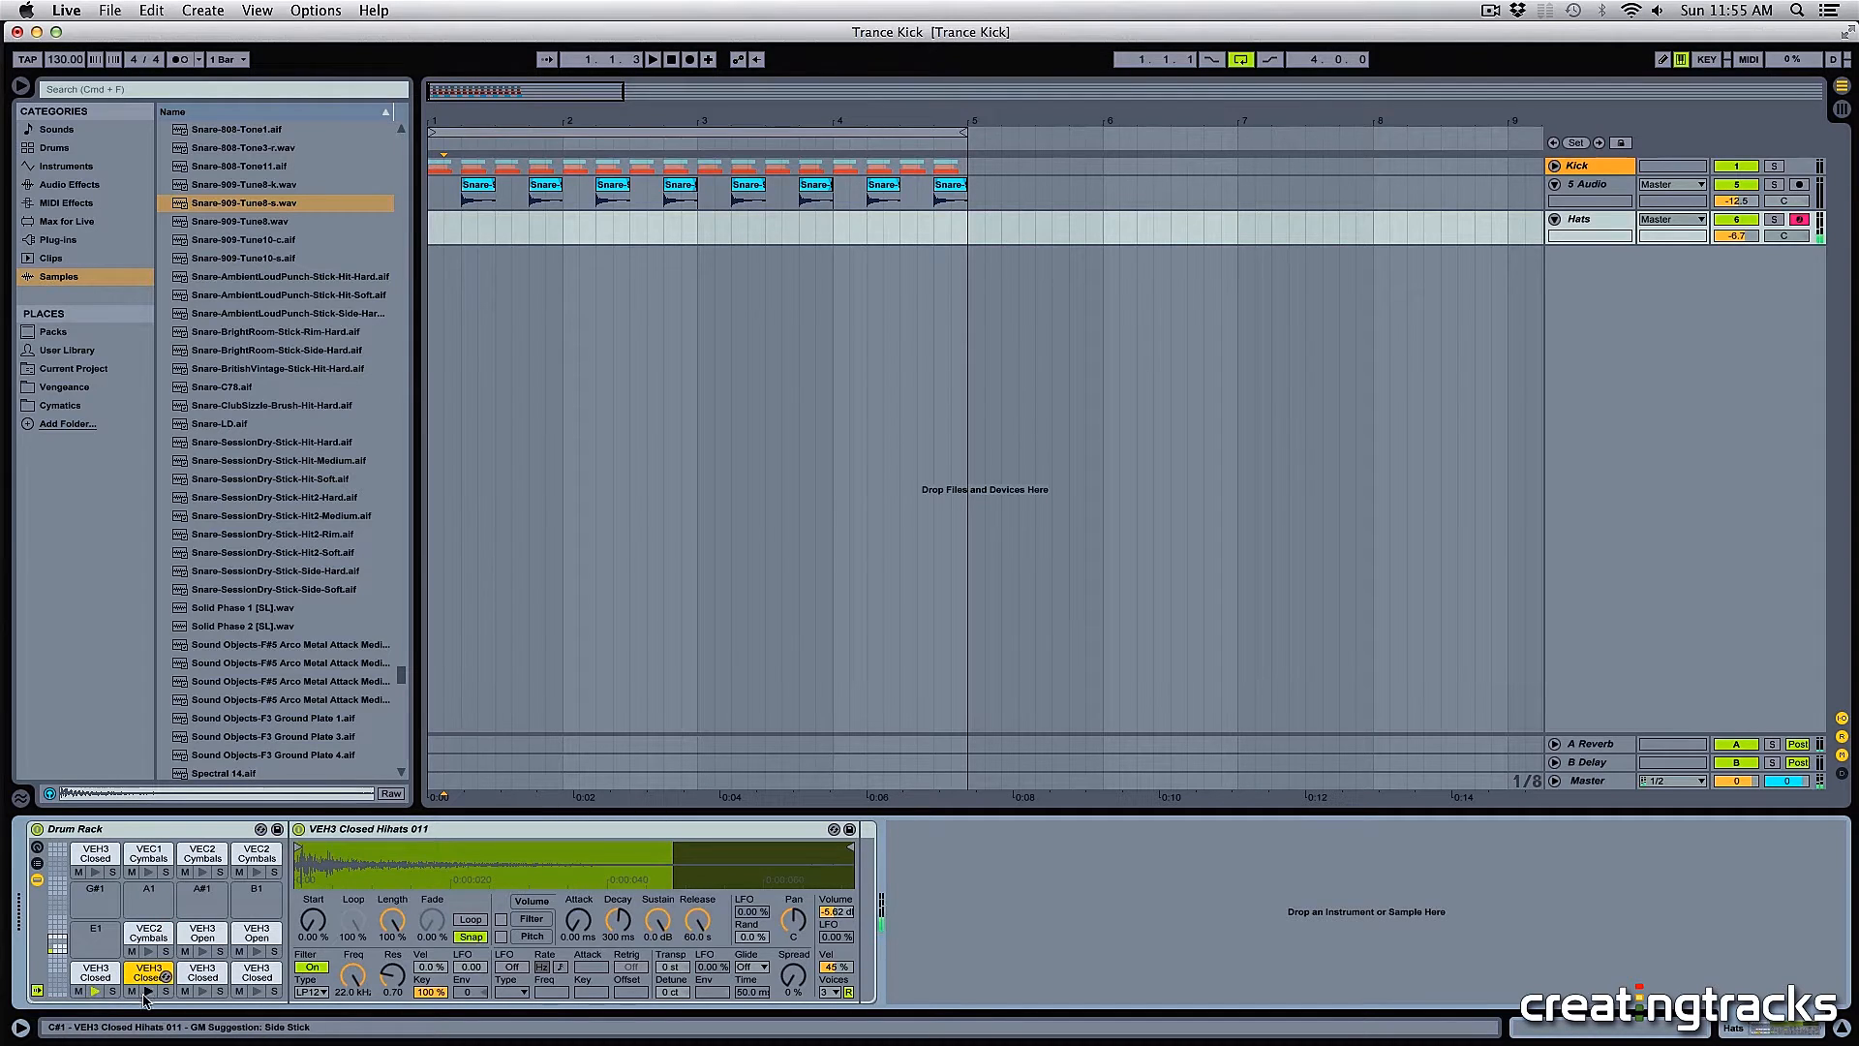
{"action": "left_click", "coordinate": [203, 991]}
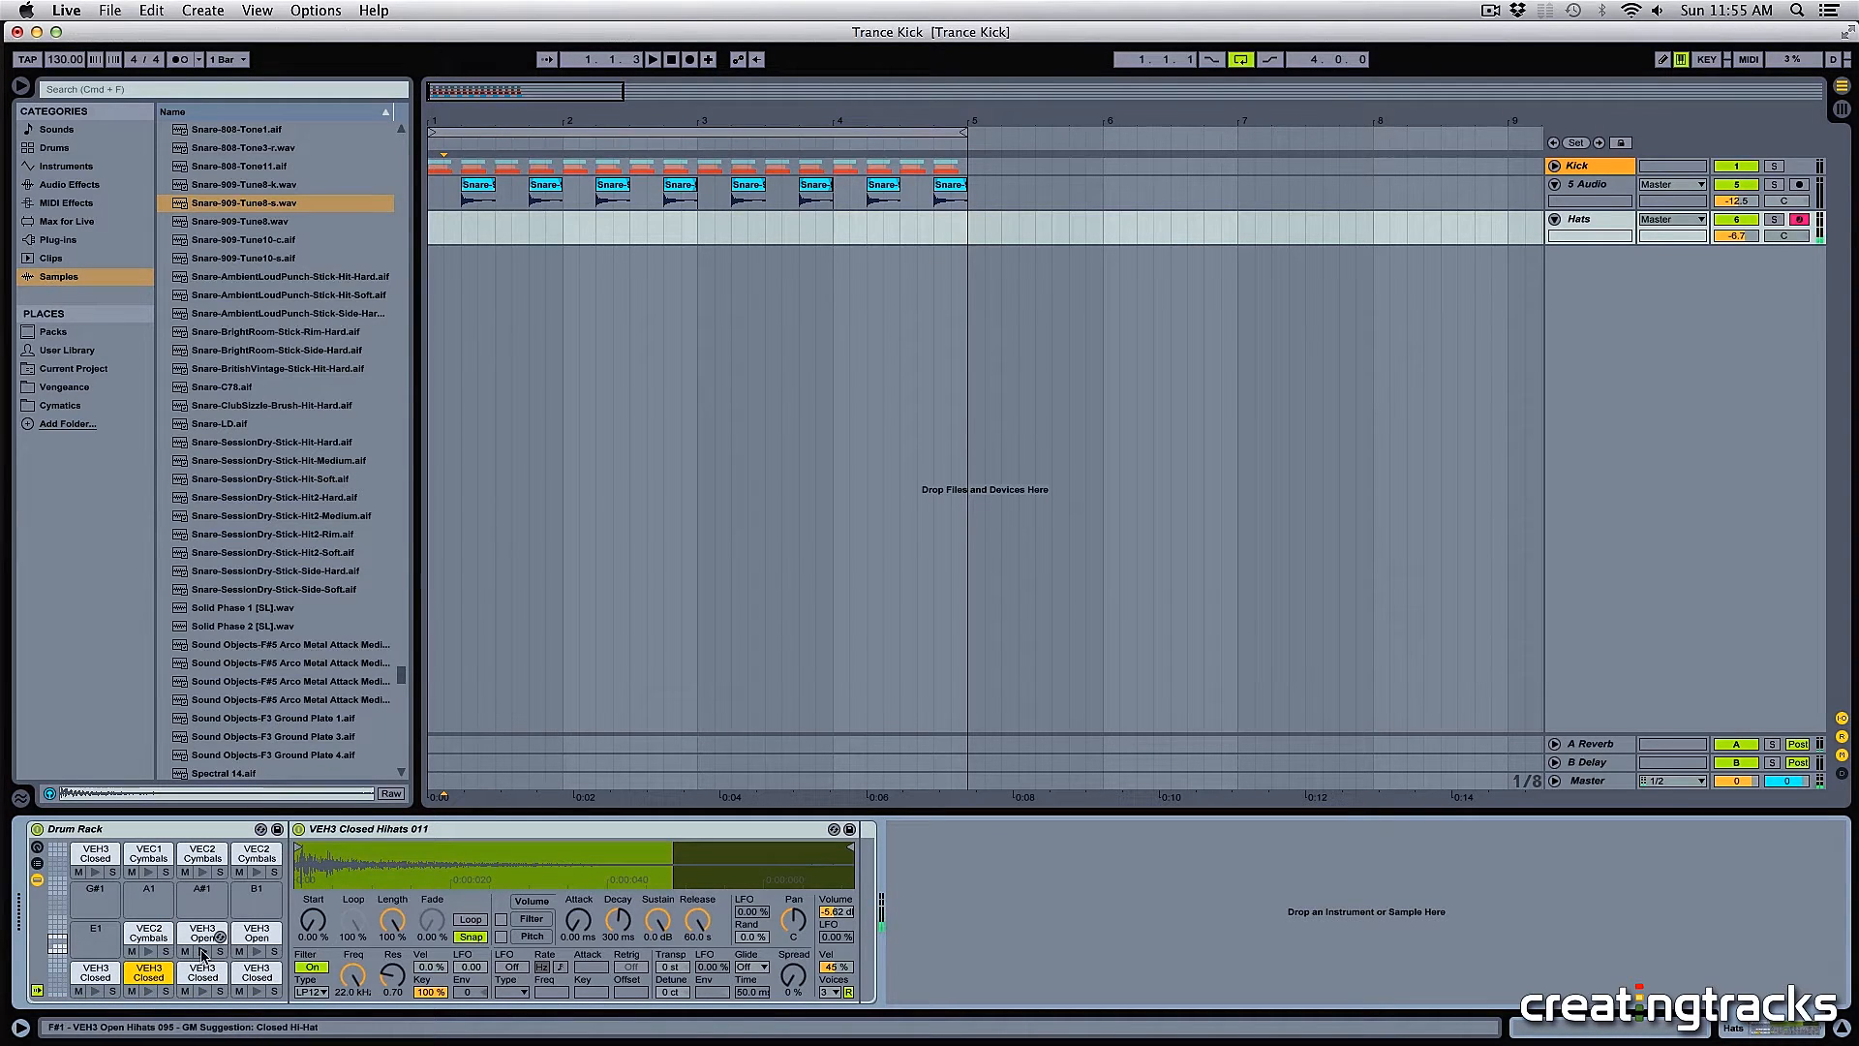
{"action": "left_click", "coordinate": [95, 871]}
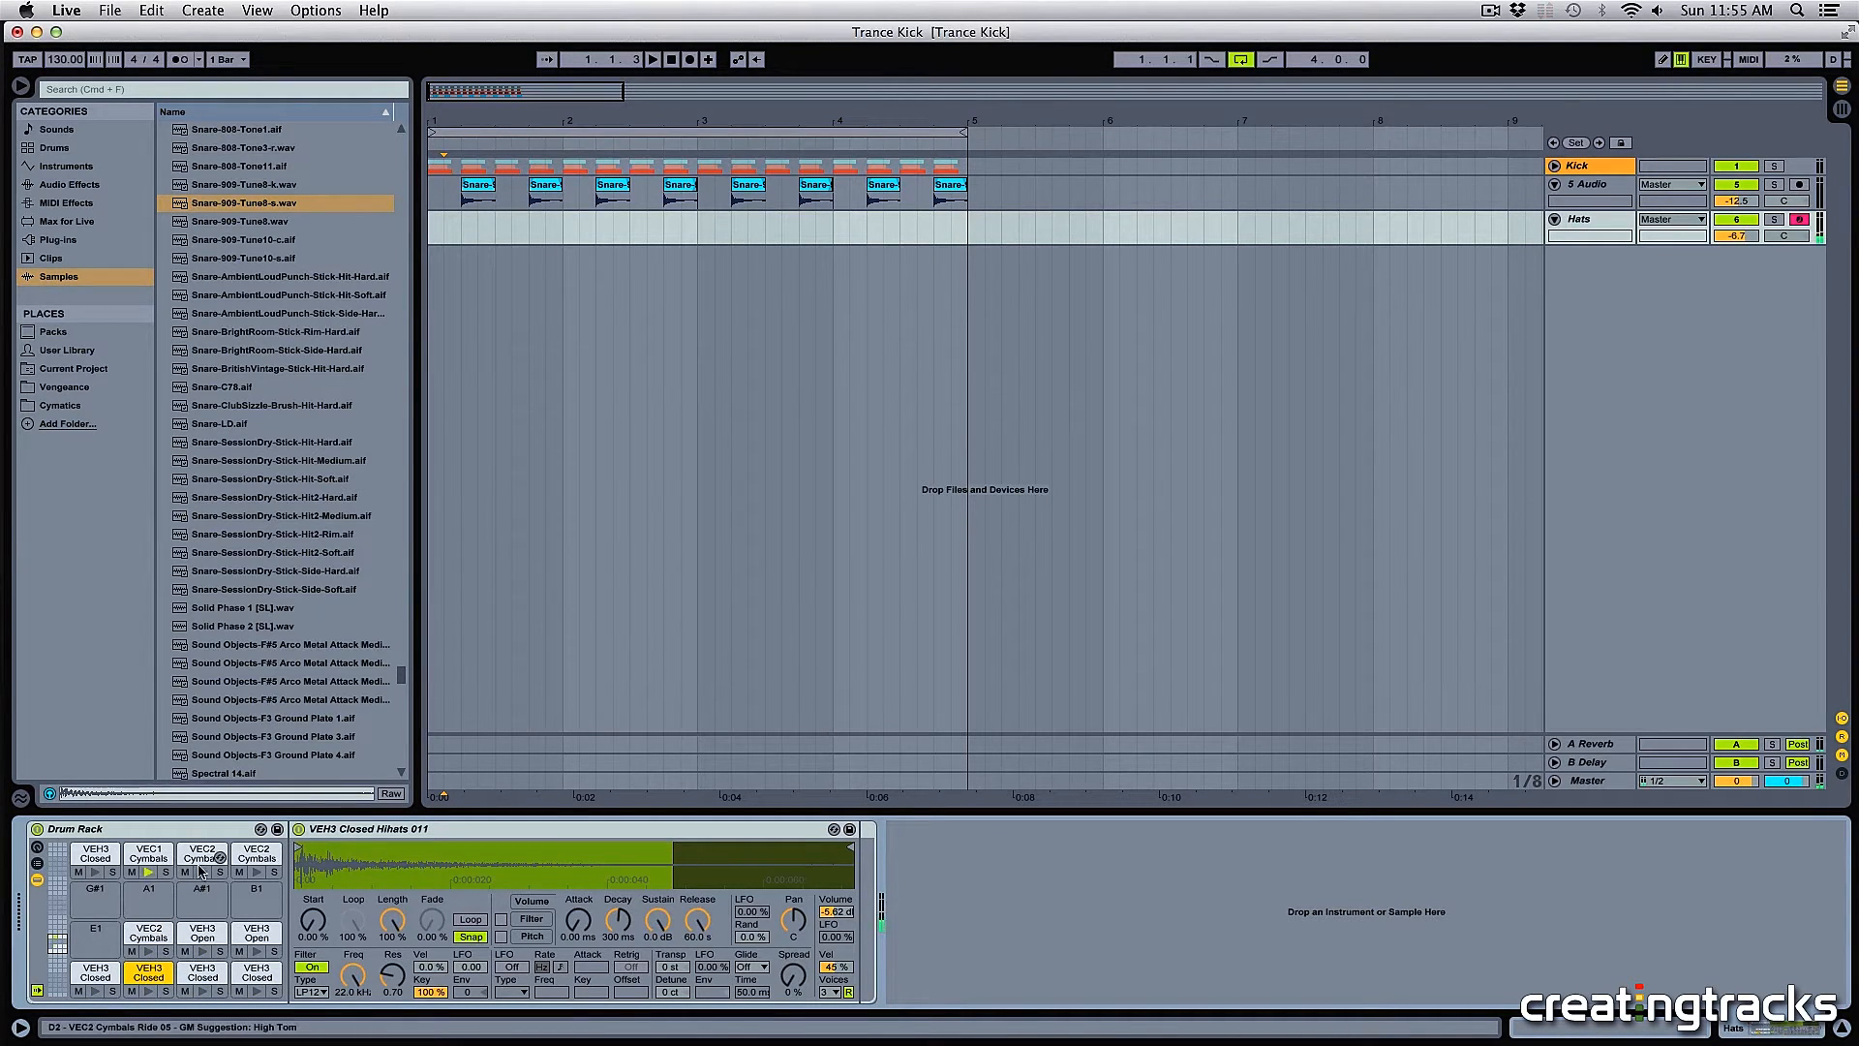
{"action": "left_click", "coordinate": [202, 871]}
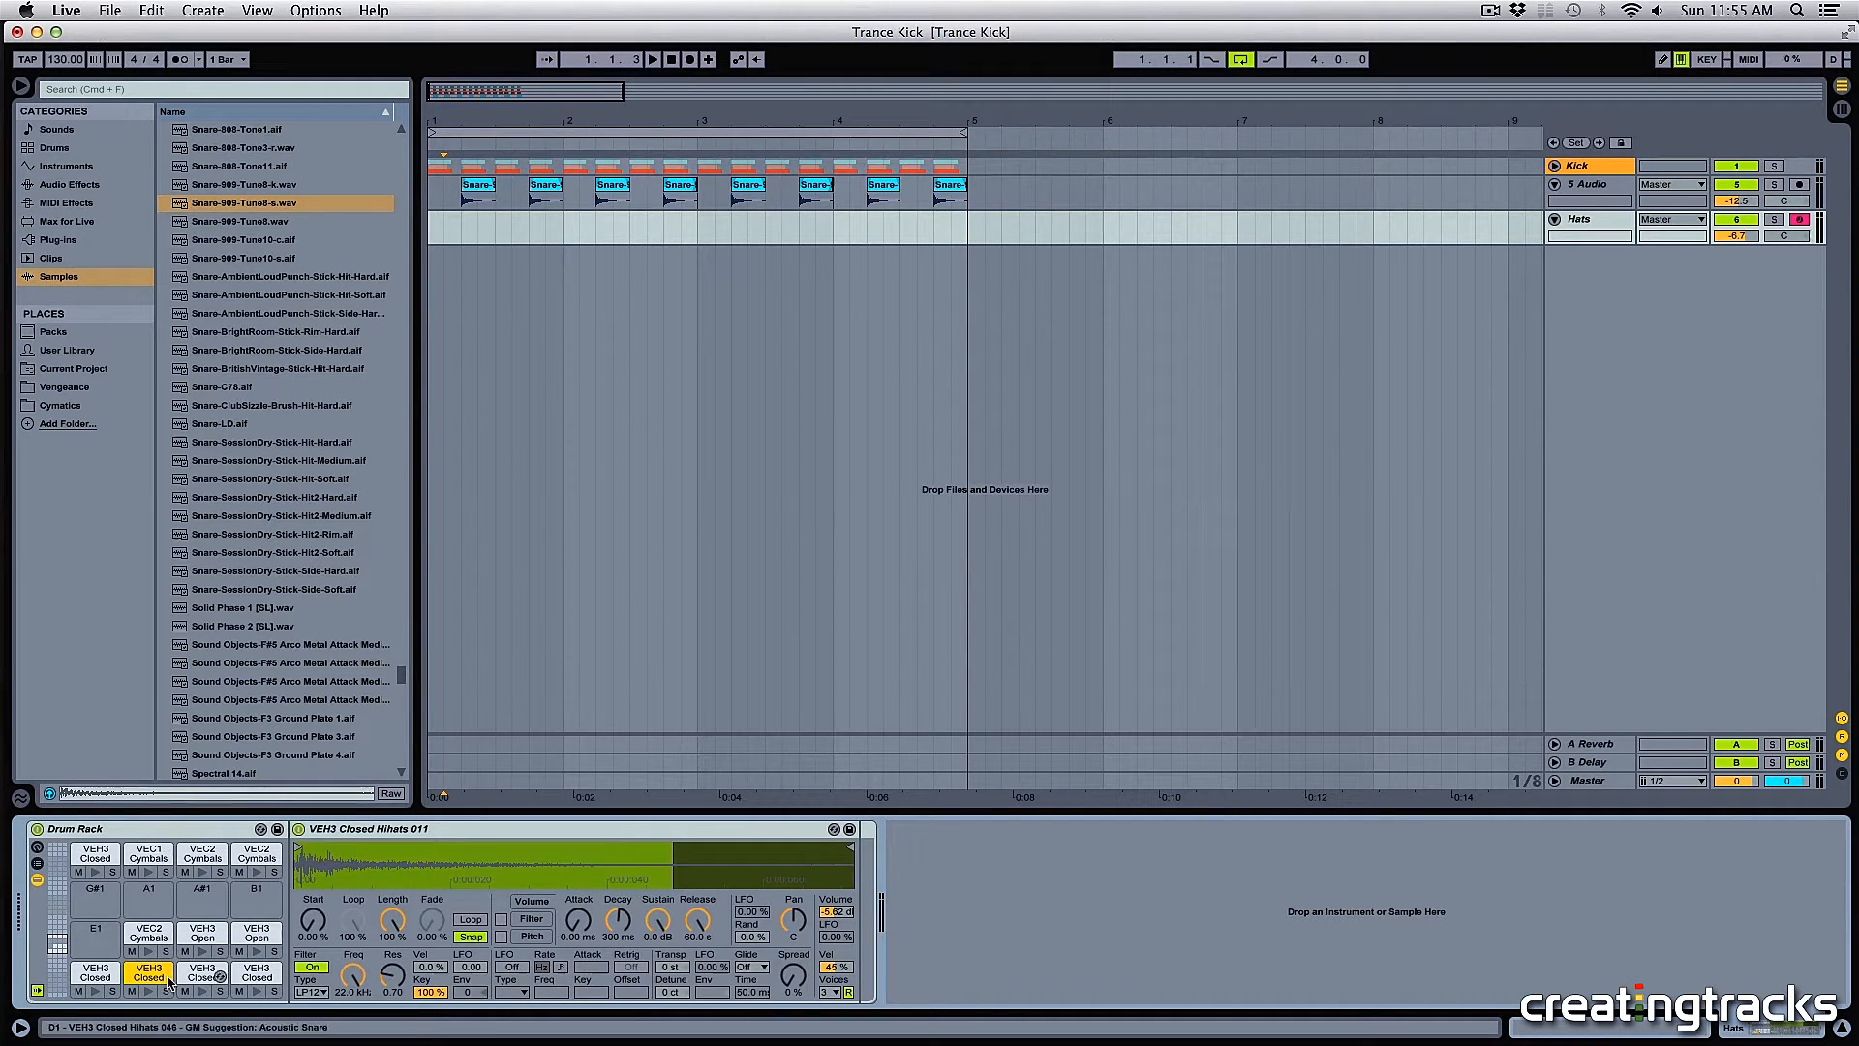
- Insert an empty four-bar MIDI clip on the Hats track, from bar 1 to the start of bar 5
{"action": "left_click", "coordinate": [430, 229]}
{"action": "left_click_drag", "start_coordinate": [430, 229], "coordinate": [493, 226]}
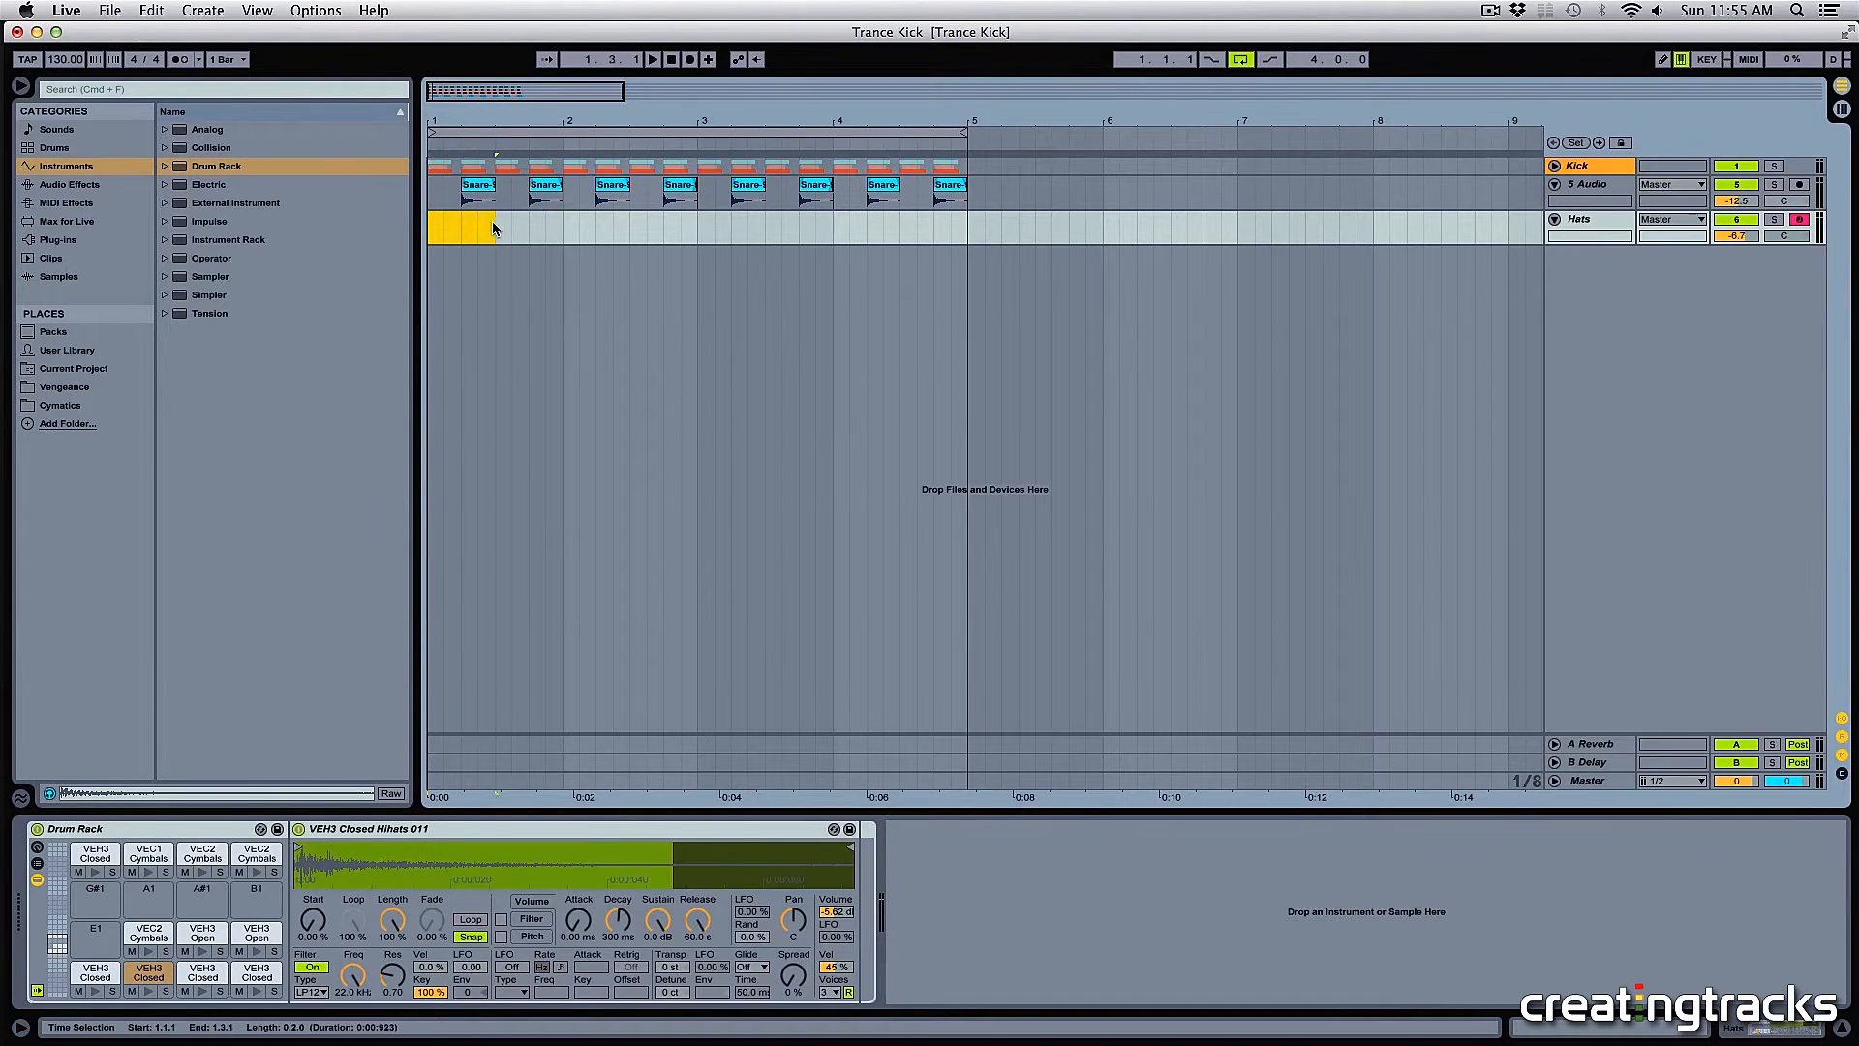
{"action": "right_click", "coordinate": [905, 229]}
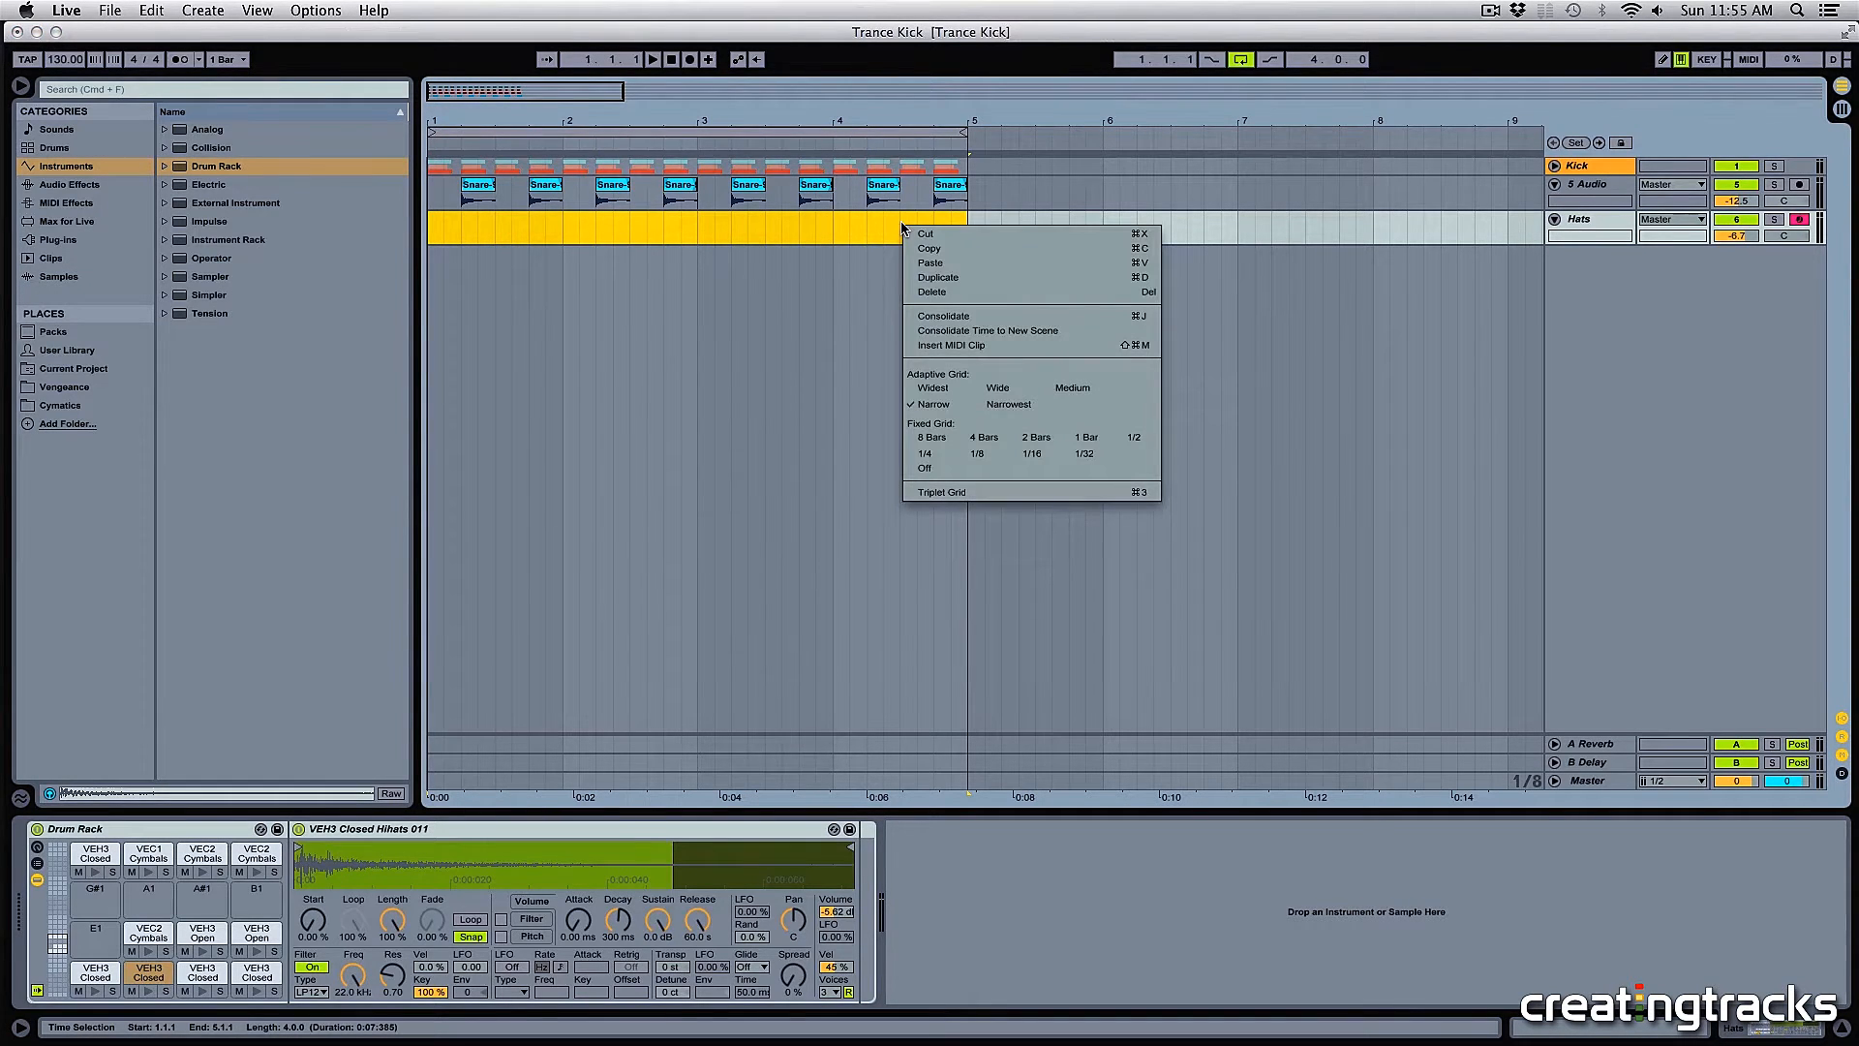
{"action": "left_click", "coordinate": [967, 347]}
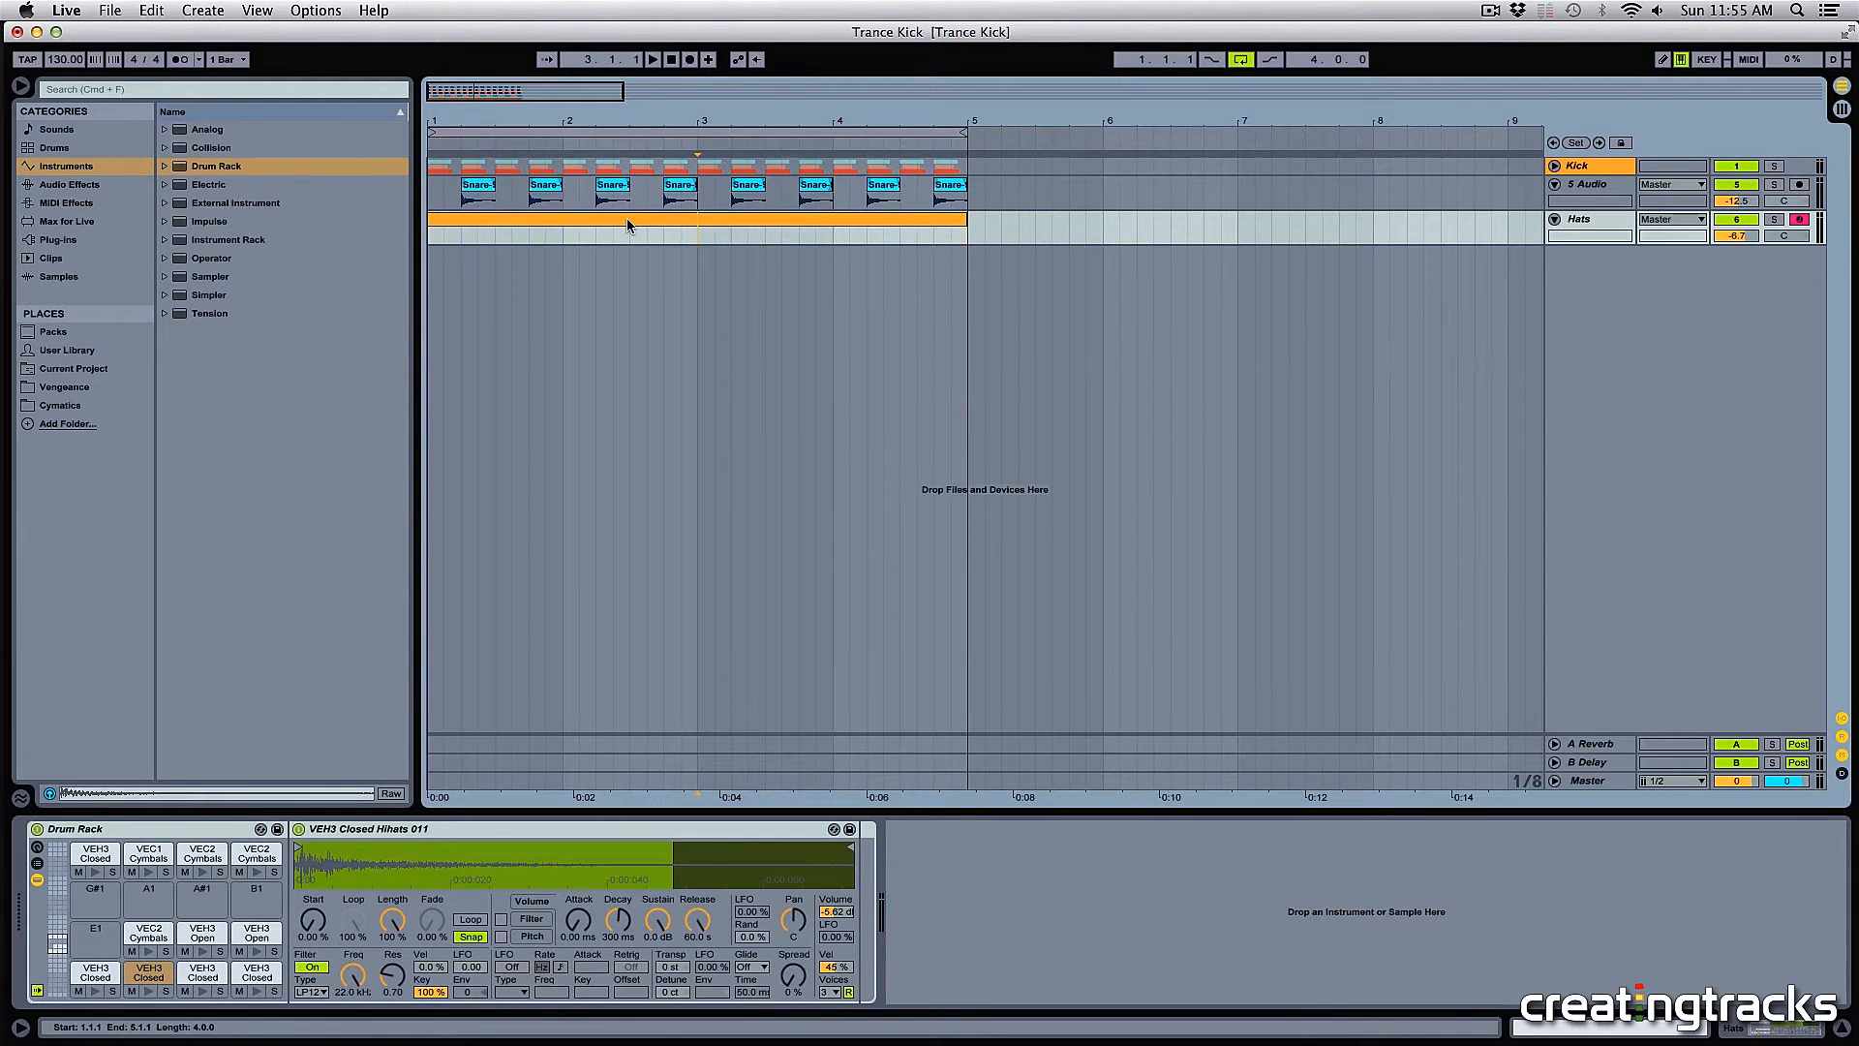
- Open the Hats clip in an enlarged note editor and set its fixed grid to 1/8
{"action": "double_click", "coordinate": [615, 225]}
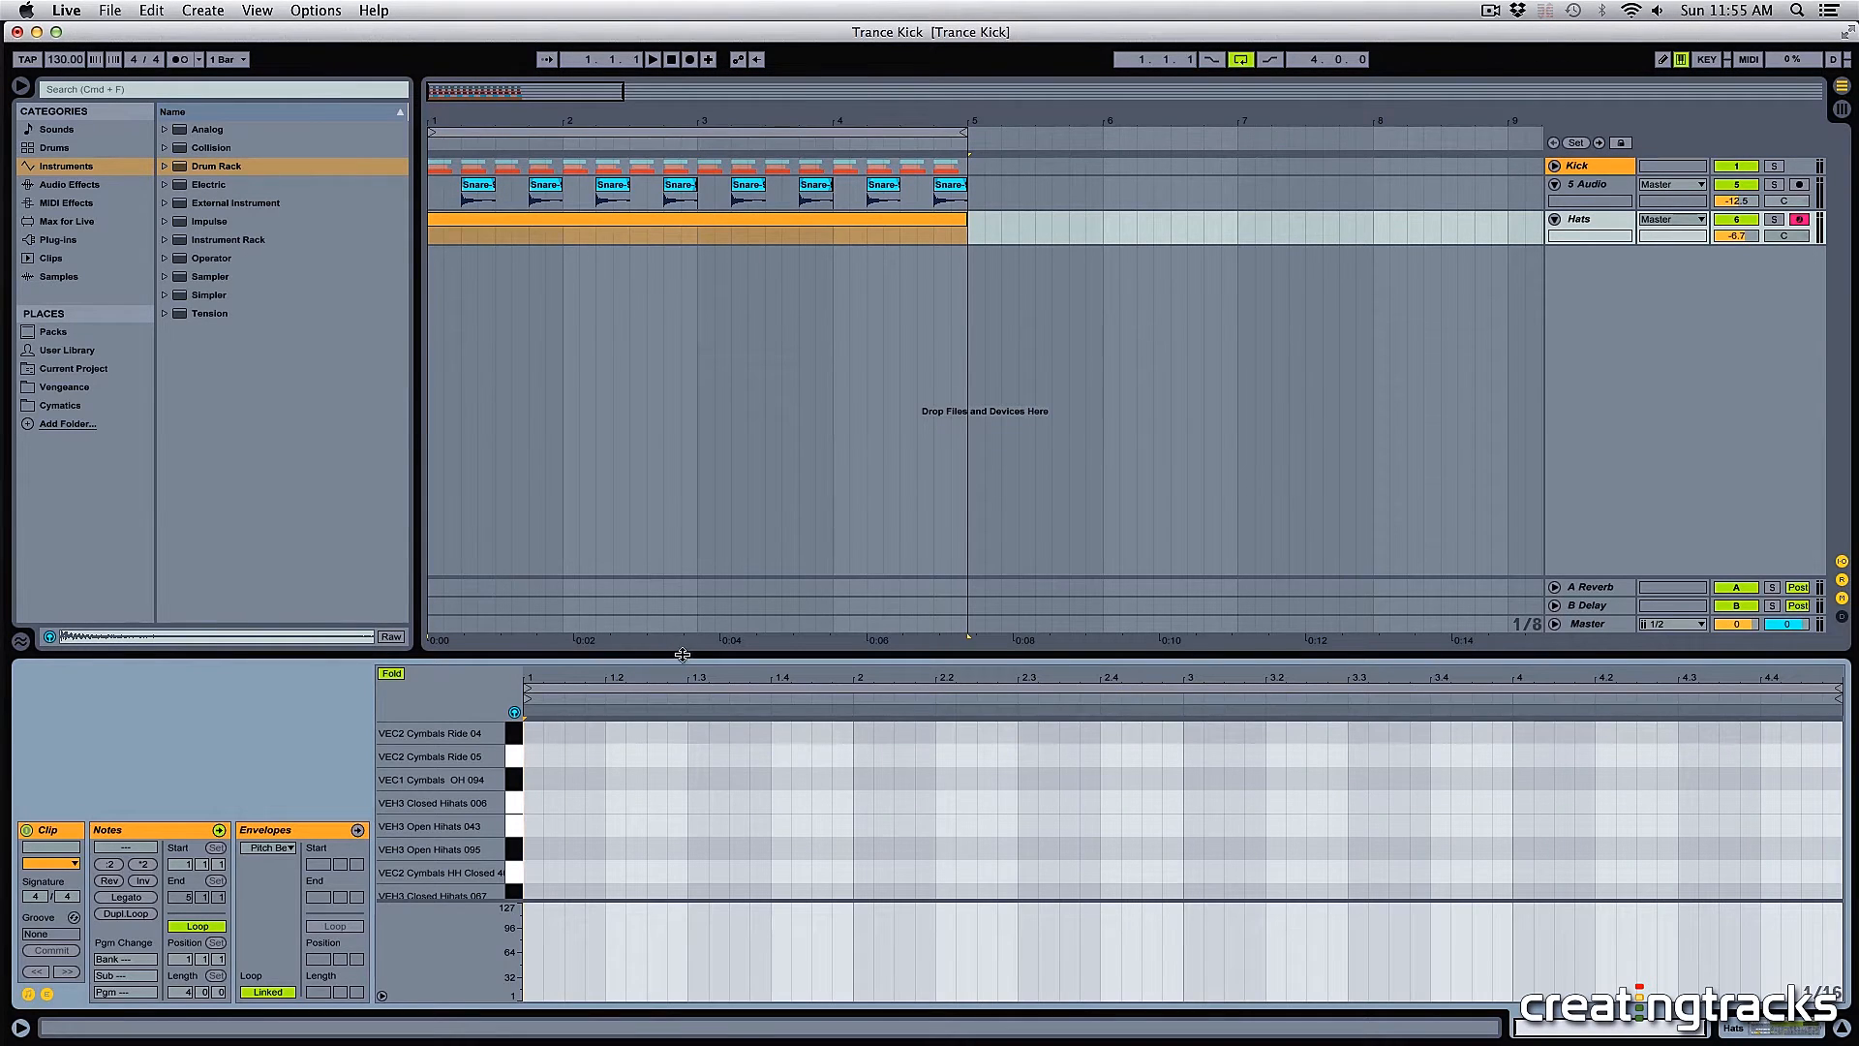
{"action": "left_click_drag", "start_coordinate": [683, 655], "coordinate": [683, 602]}
{"action": "scroll", "coordinate": [504, 839], "scroll_direction": "down", "scroll_amount": 2}
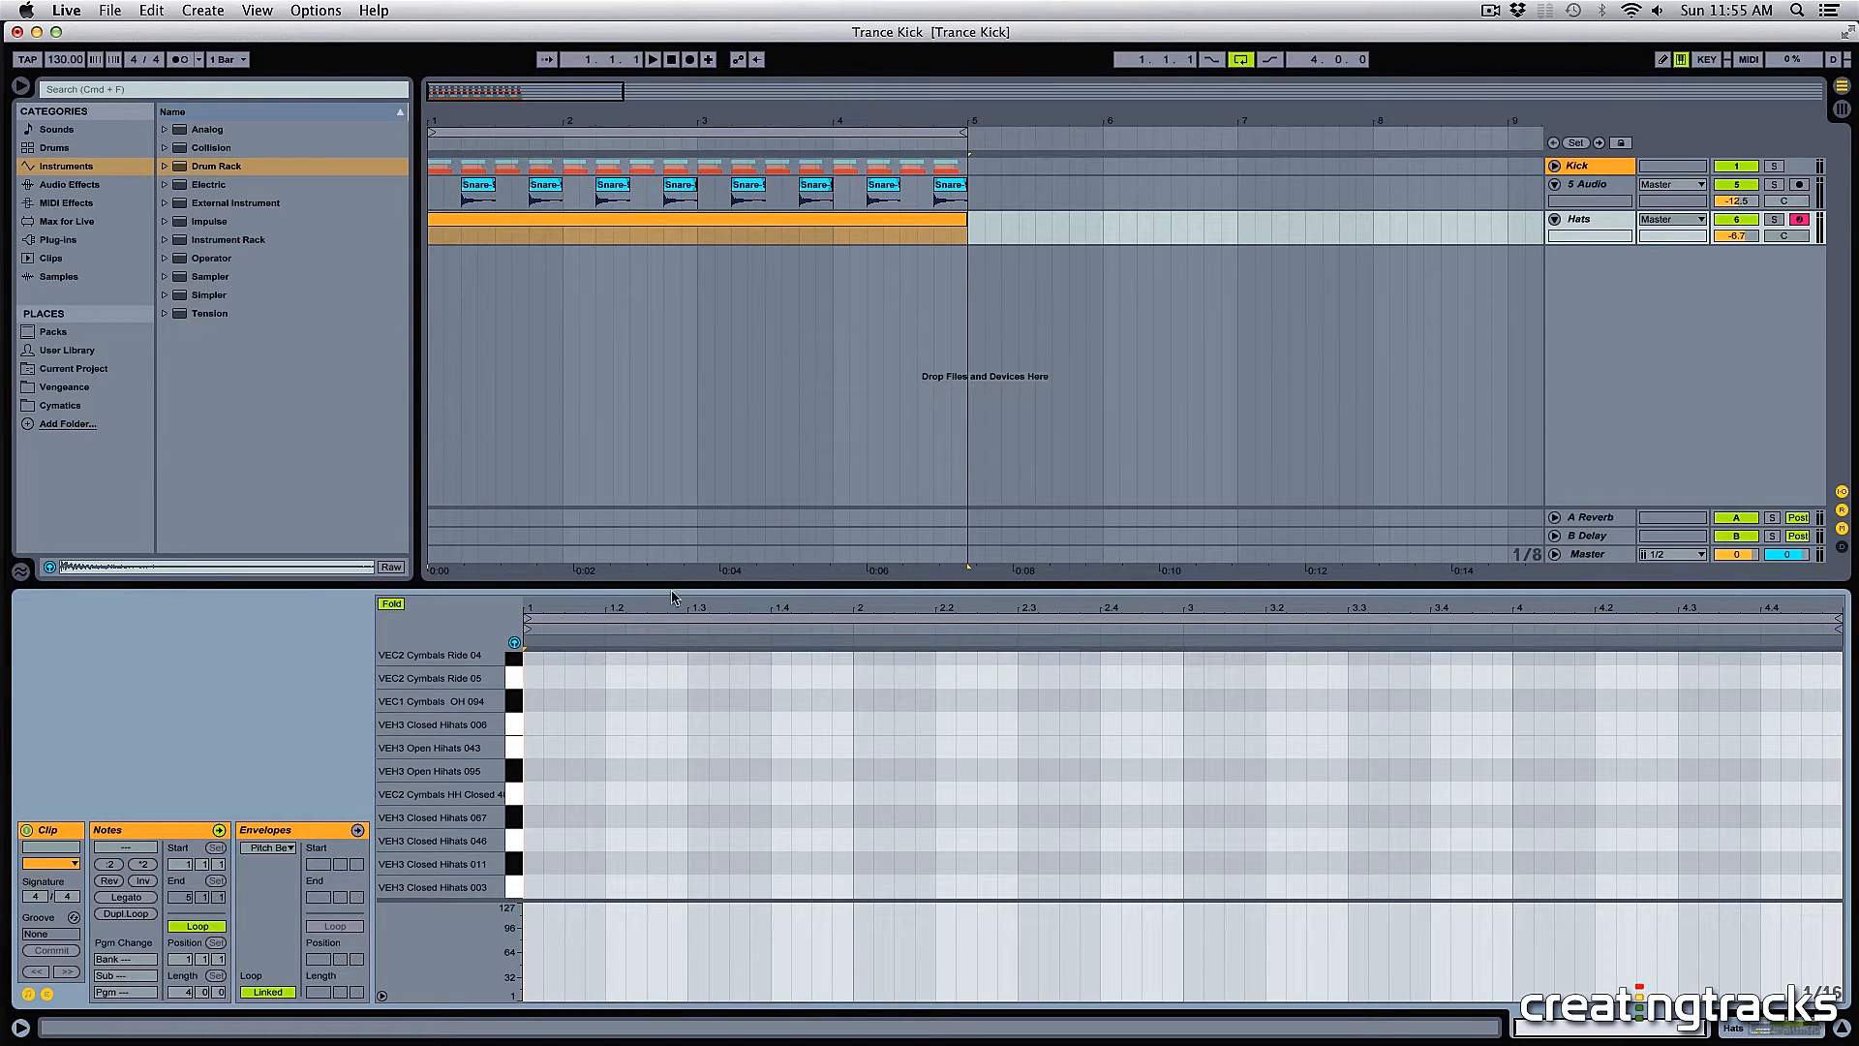
{"action": "left_click_drag", "start_coordinate": [671, 598], "coordinate": [671, 580]}
{"action": "right_click", "coordinate": [583, 711]}
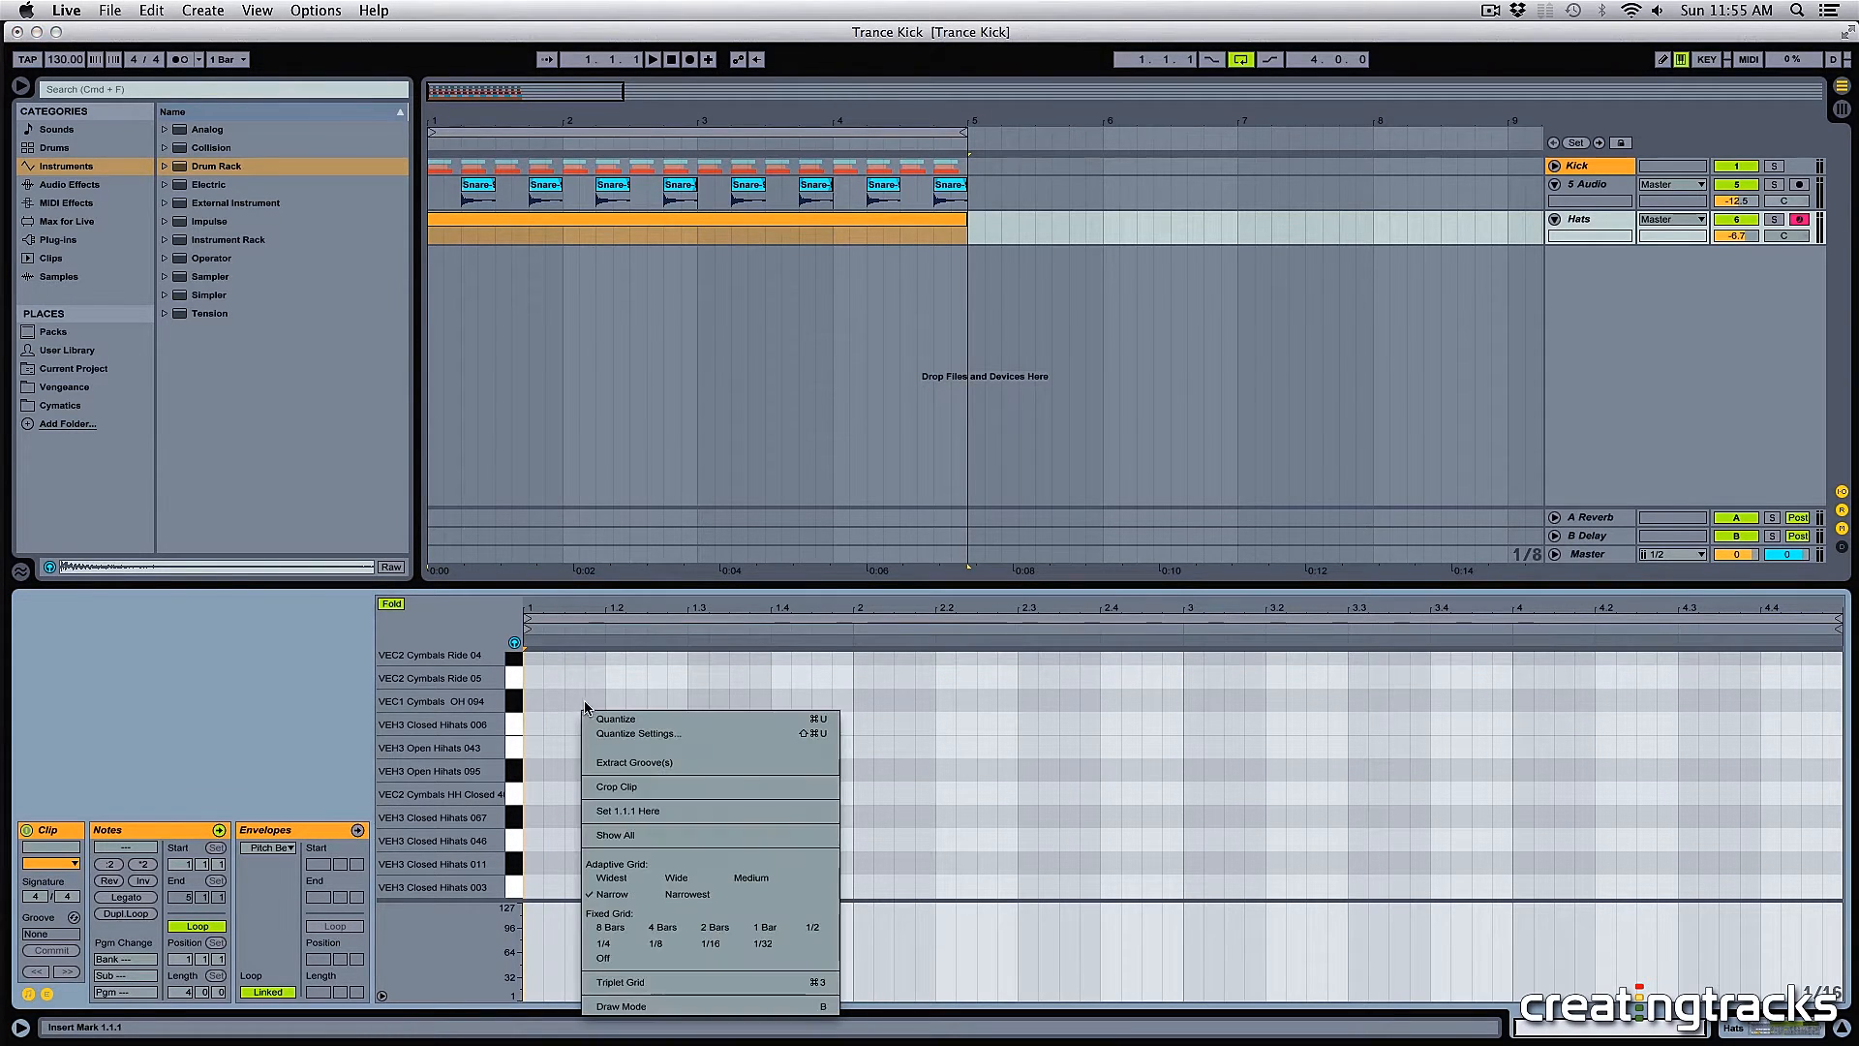
{"action": "right_click", "coordinate": [665, 763]}
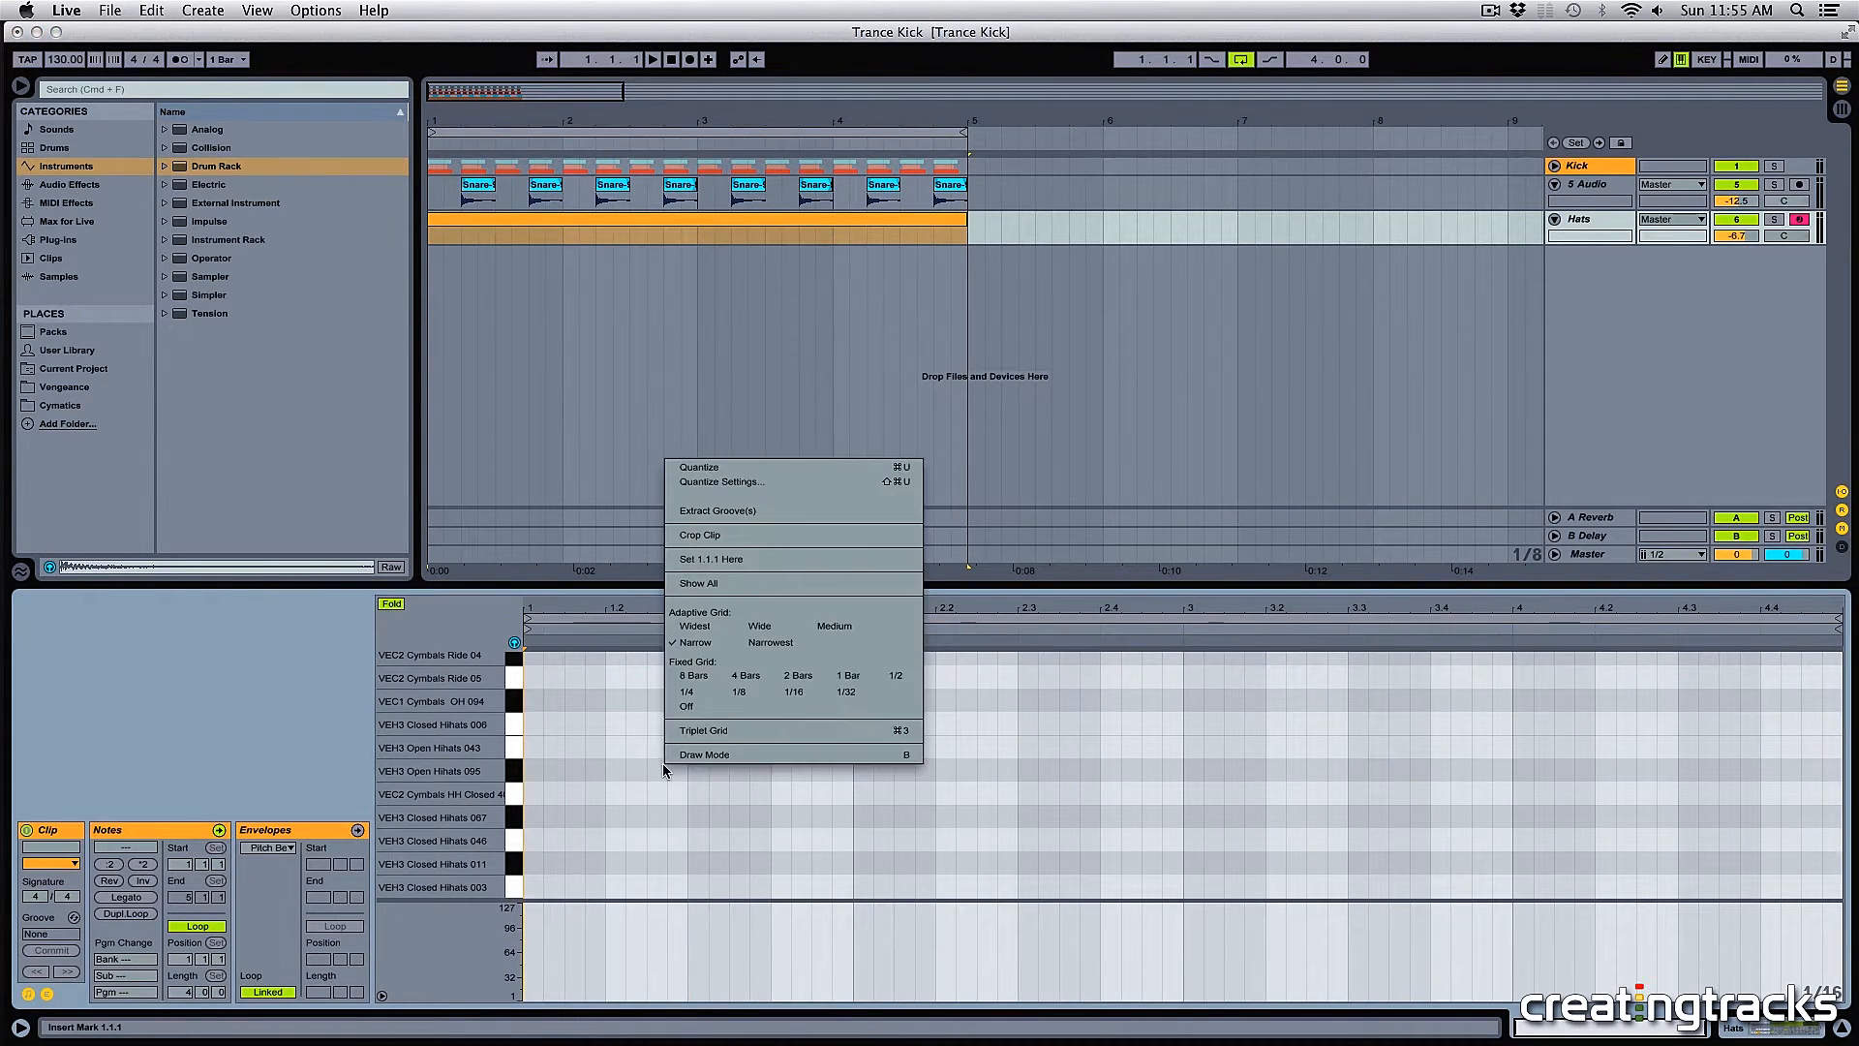
{"action": "left_click", "coordinate": [736, 693]}
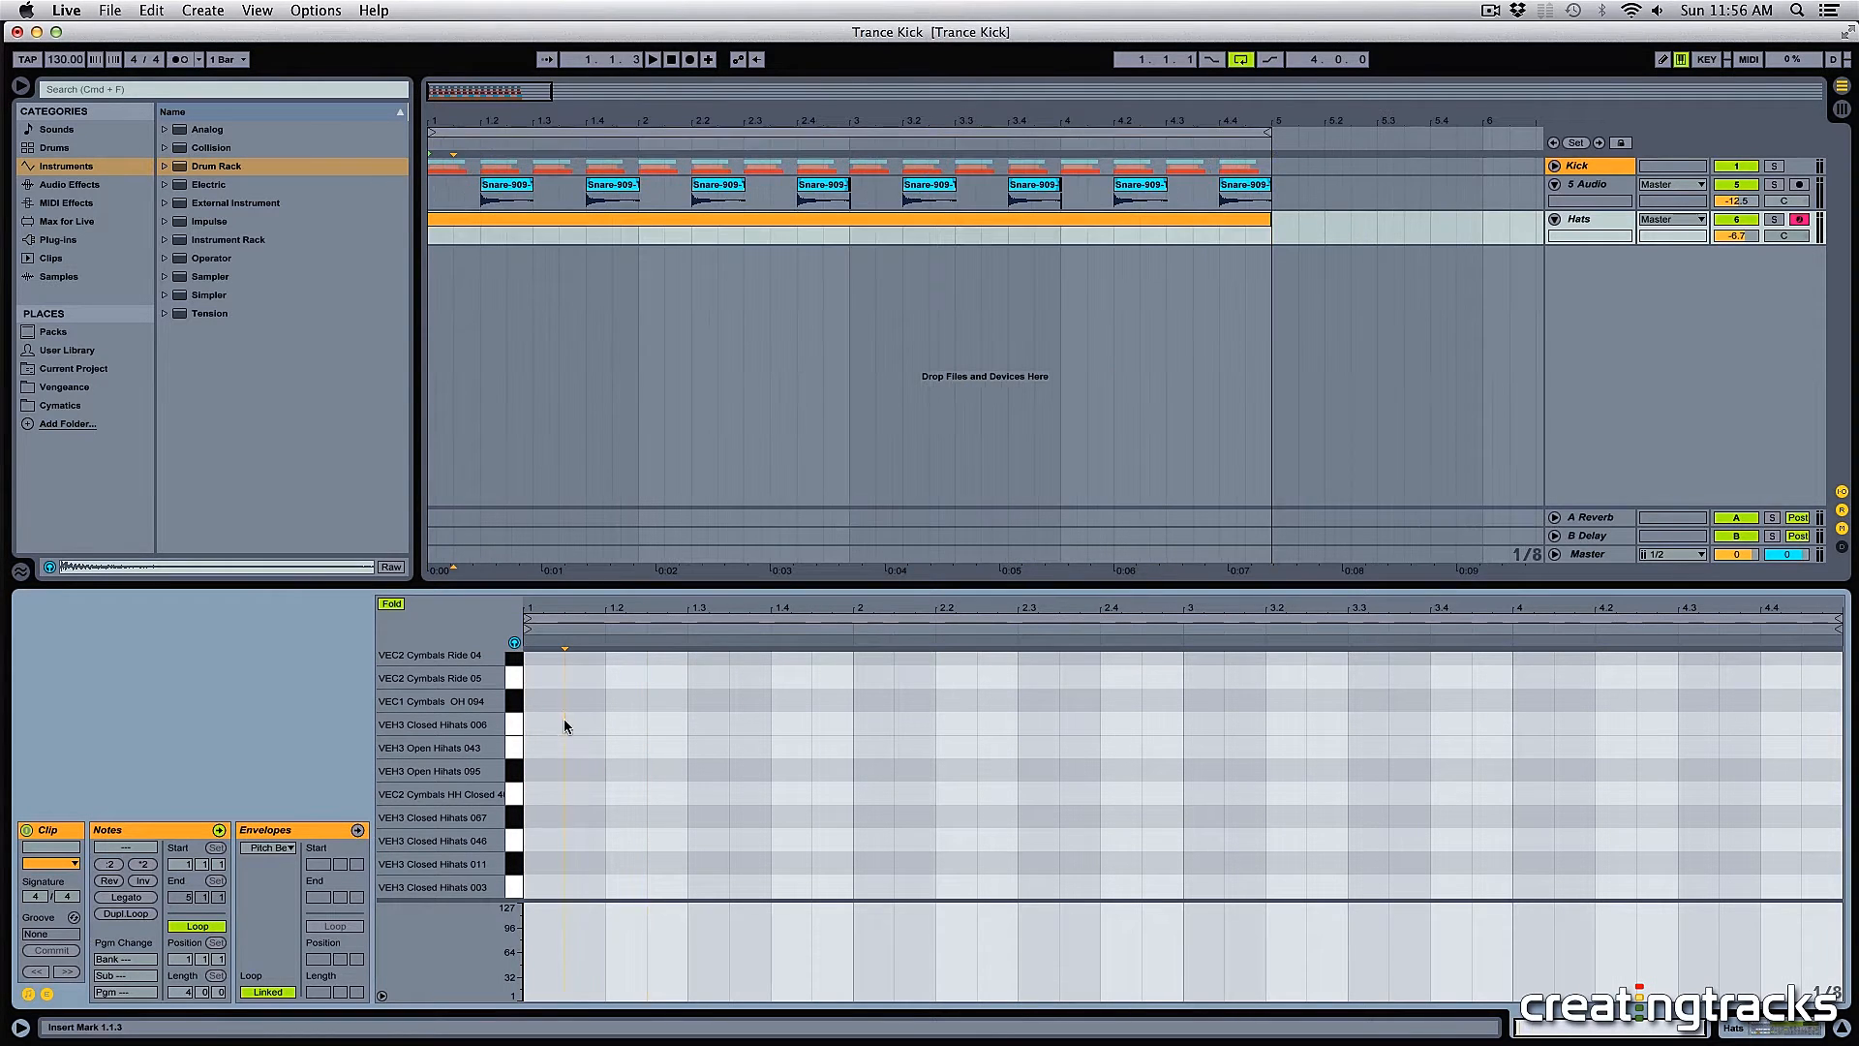
- Examine the off-beat eighth-note slots in bars 1 and 2 of the empty Hats clip
{"action": "left_click_drag", "start_coordinate": [563, 718], "coordinate": [532, 746]}
{"action": "left_click", "coordinate": [693, 761]}
{"action": "left_click", "coordinate": [702, 765]}
{"action": "left_click", "coordinate": [751, 741]}
{"action": "left_click", "coordinate": [786, 727]}
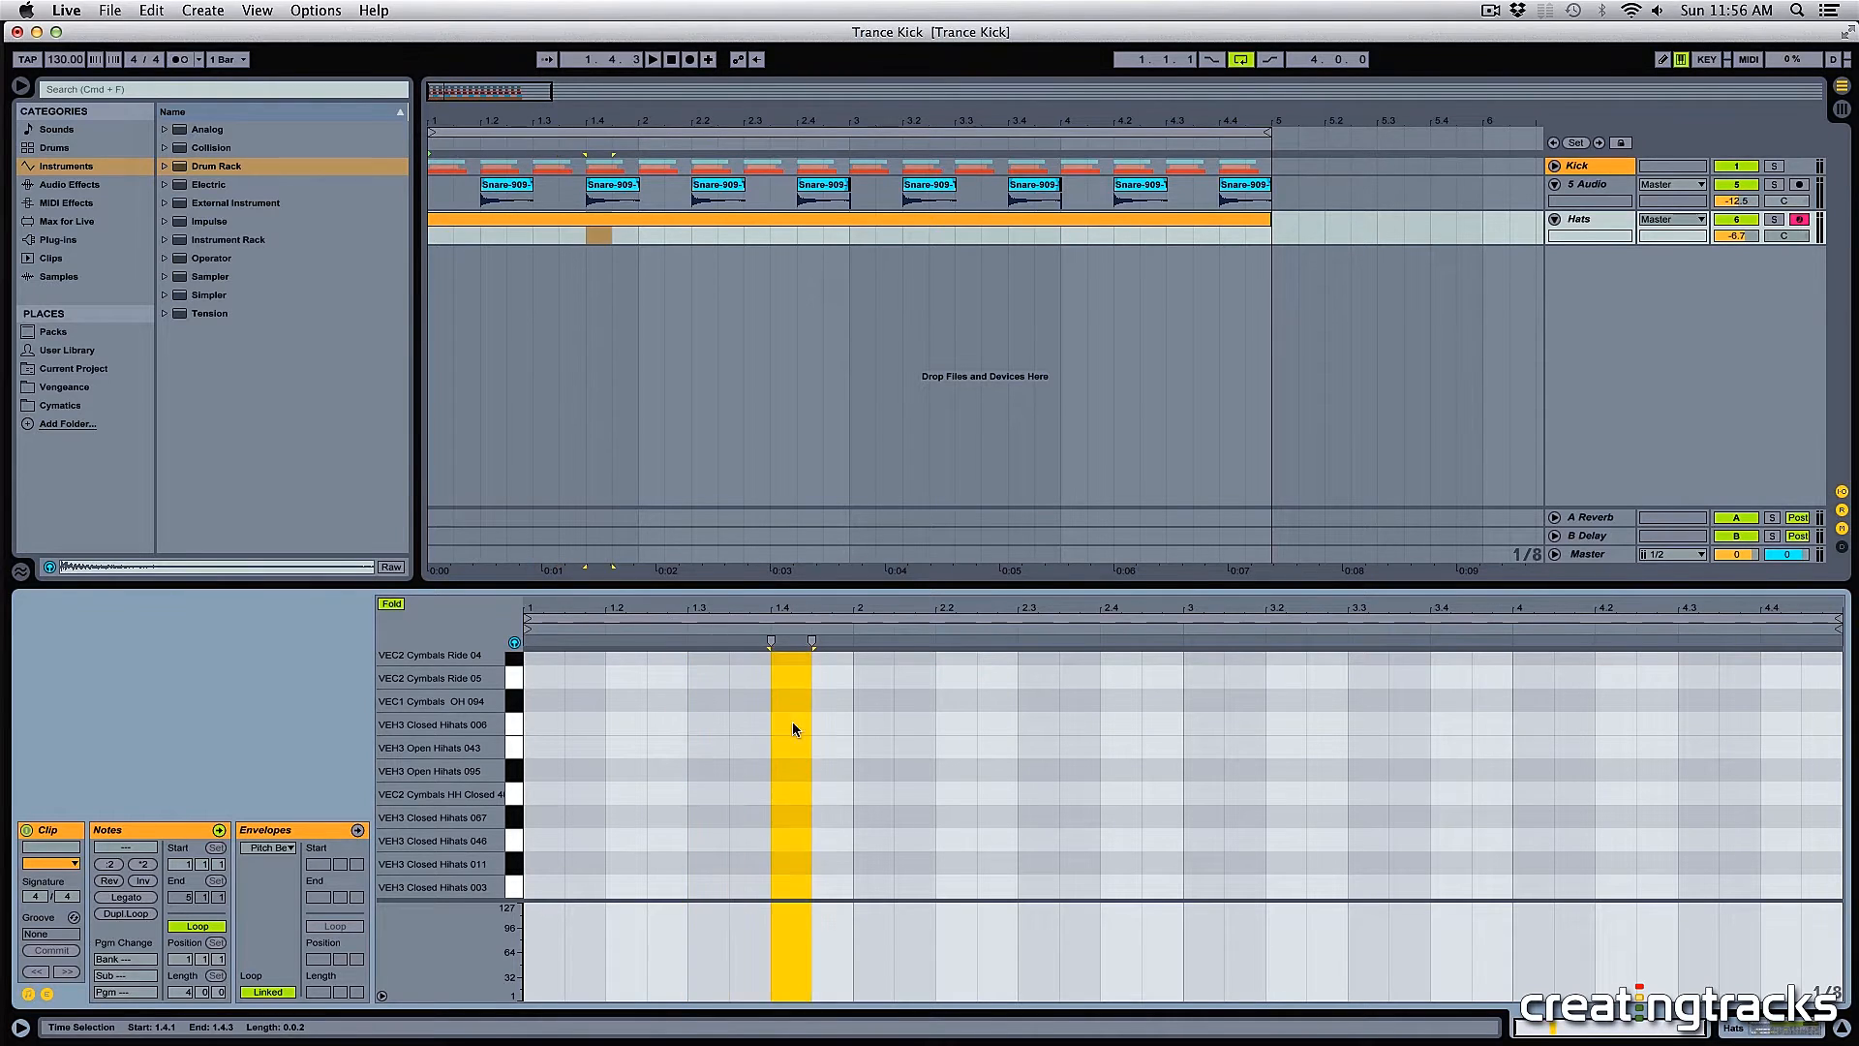
{"action": "left_click", "coordinate": [877, 818]}
{"action": "left_click", "coordinate": [870, 775]}
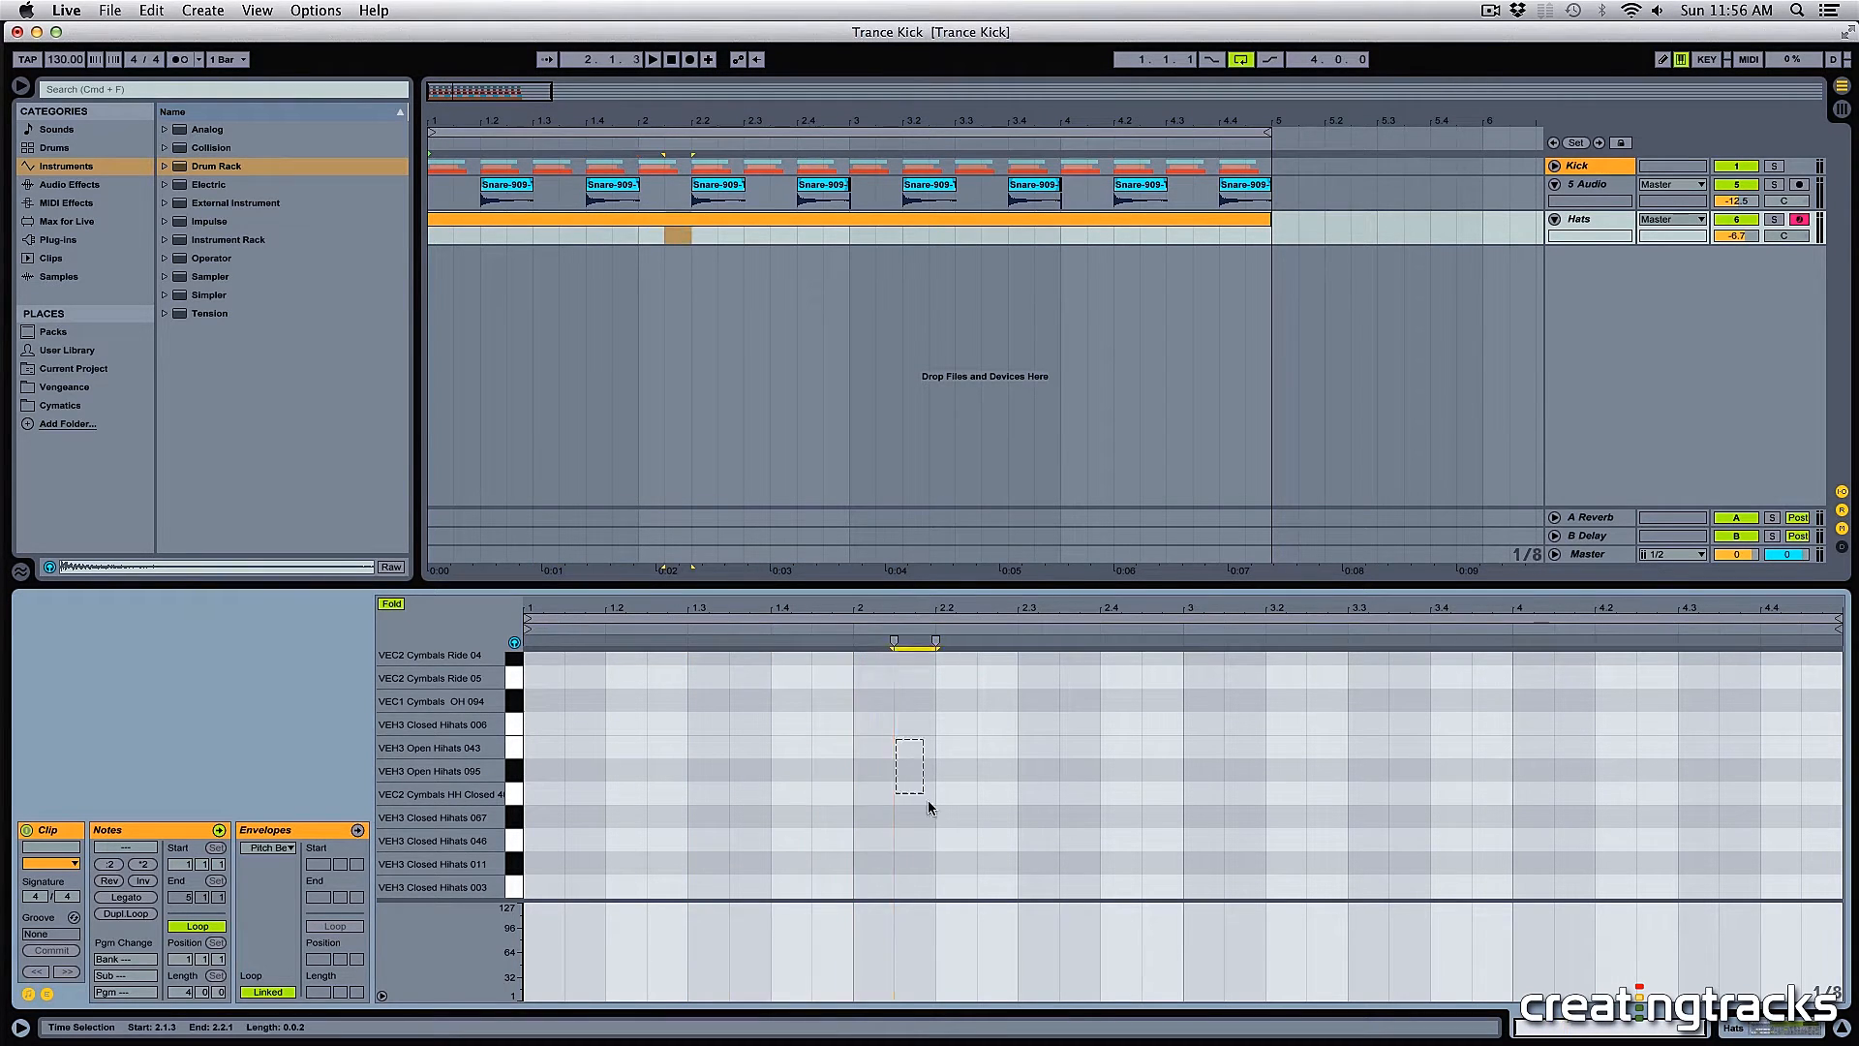
{"action": "left_click", "coordinate": [920, 806]}
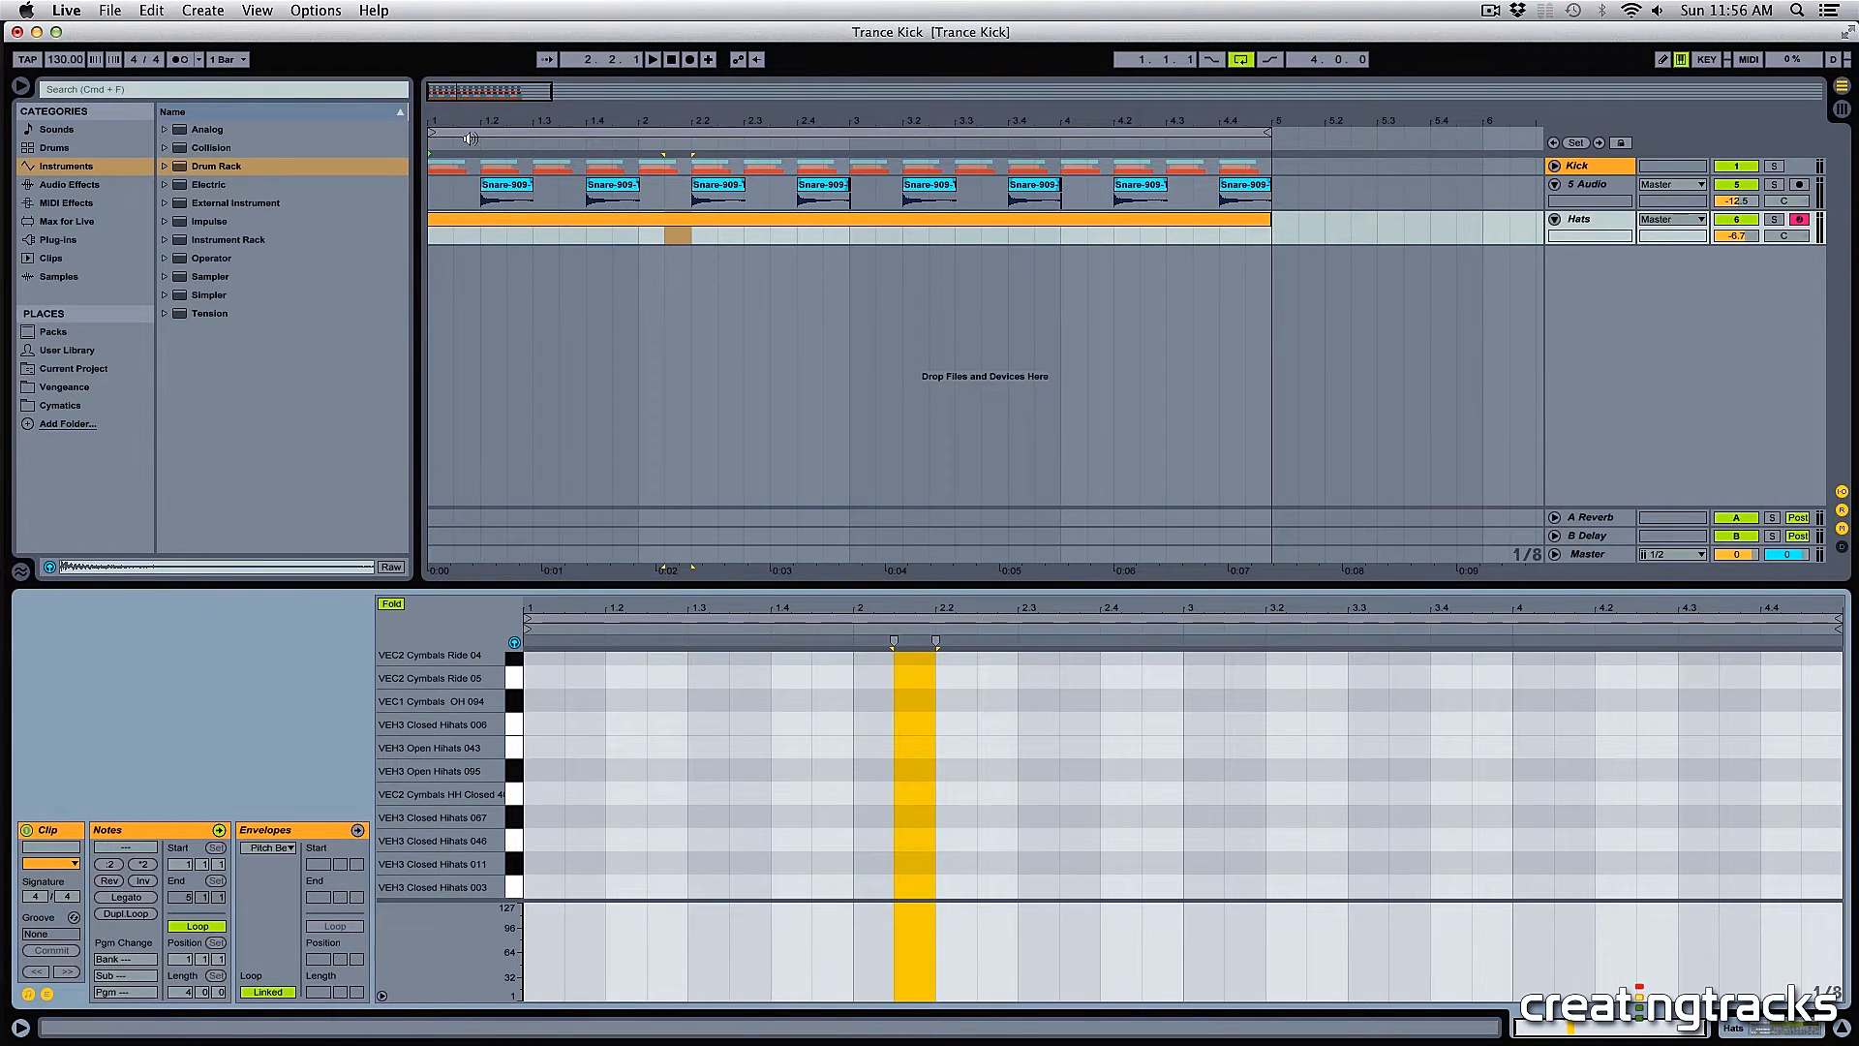
- Play the loop from the start to hear the kick and snare without hats, and stop playback
{"action": "left_click", "coordinate": [531, 681]}
{"action": "key", "text": "space"}
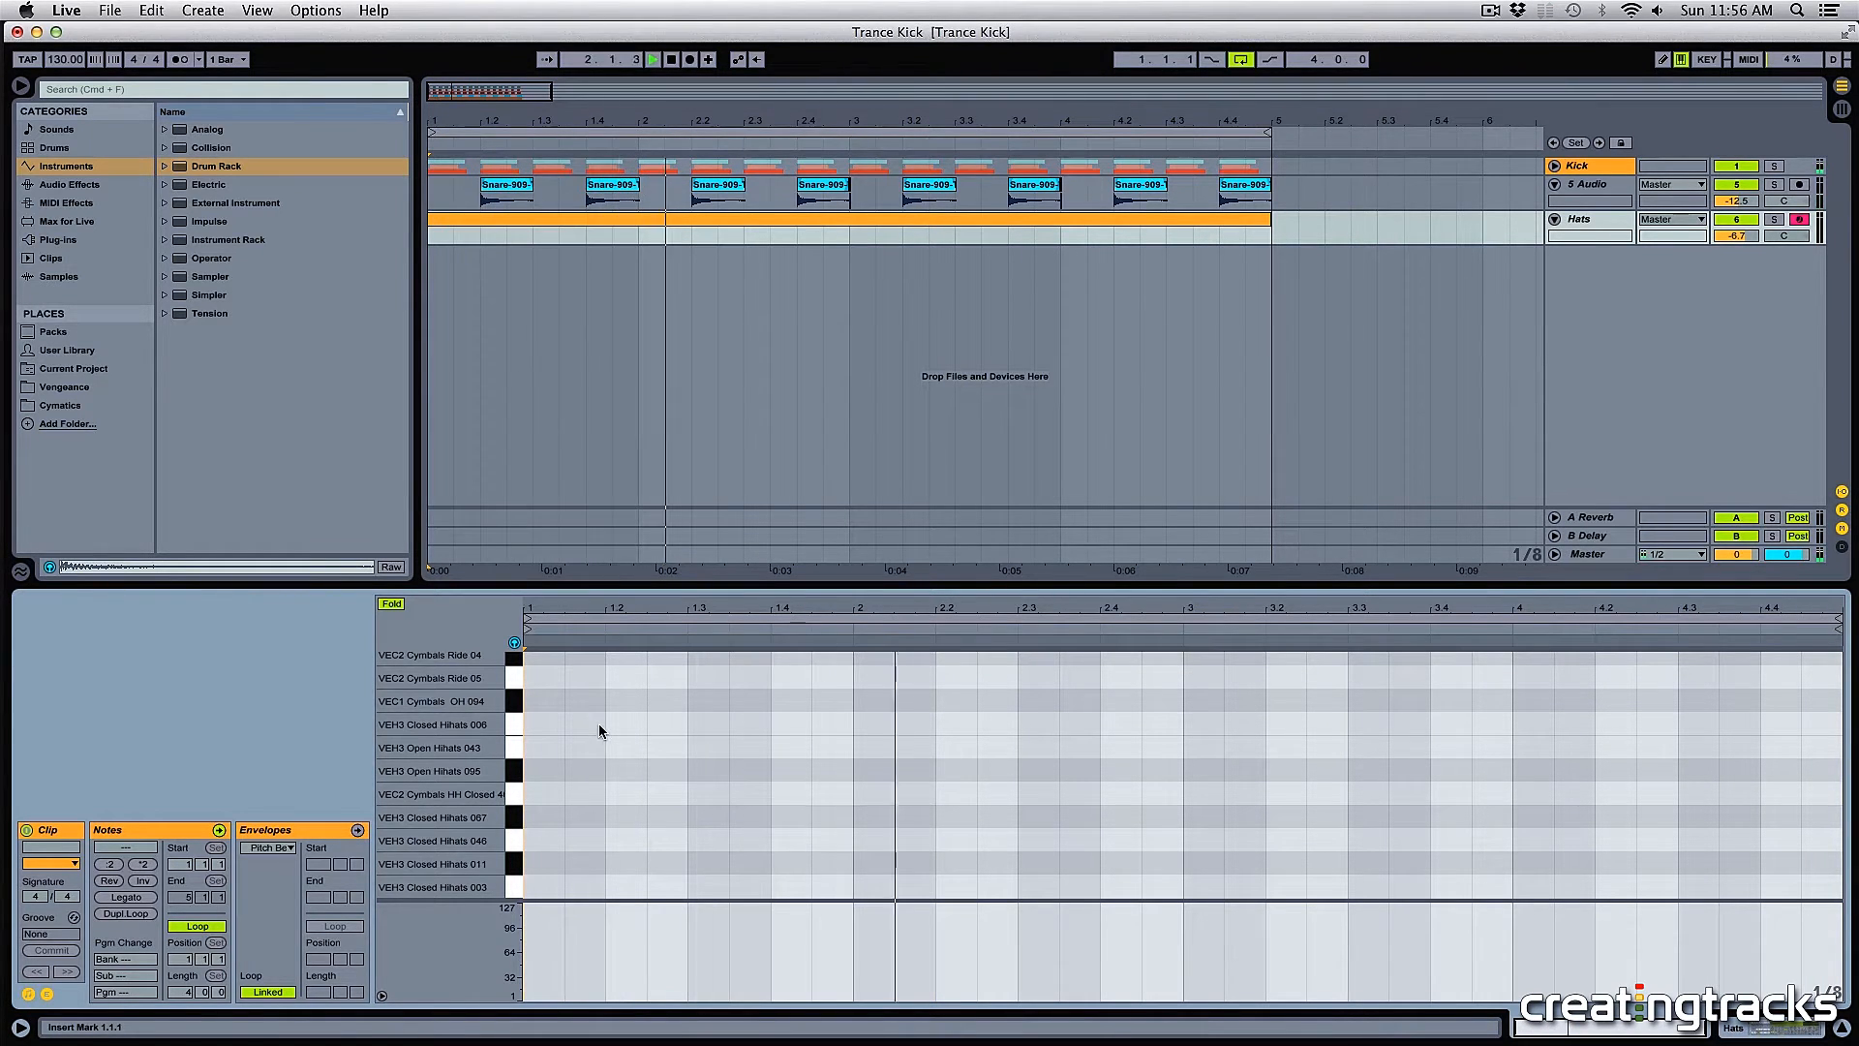
{"action": "key", "text": "space"}
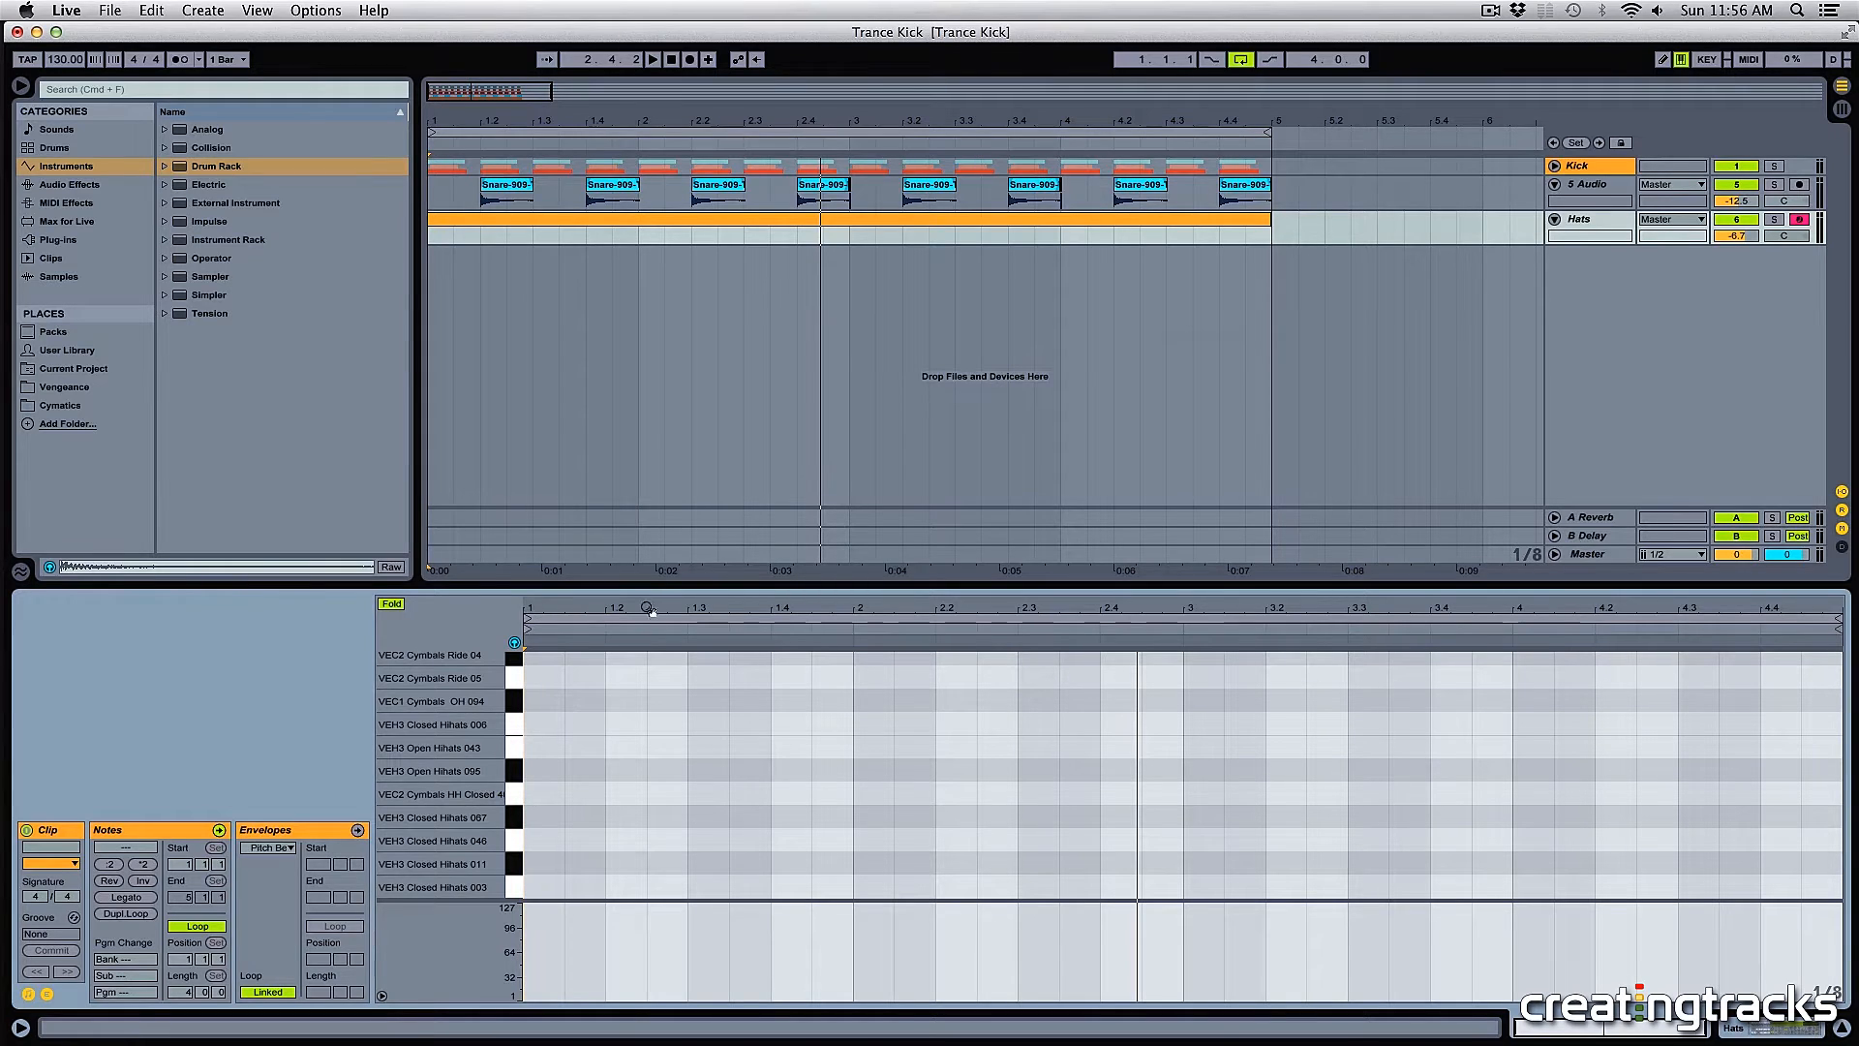
{"action": "left_click", "coordinate": [552, 618]}
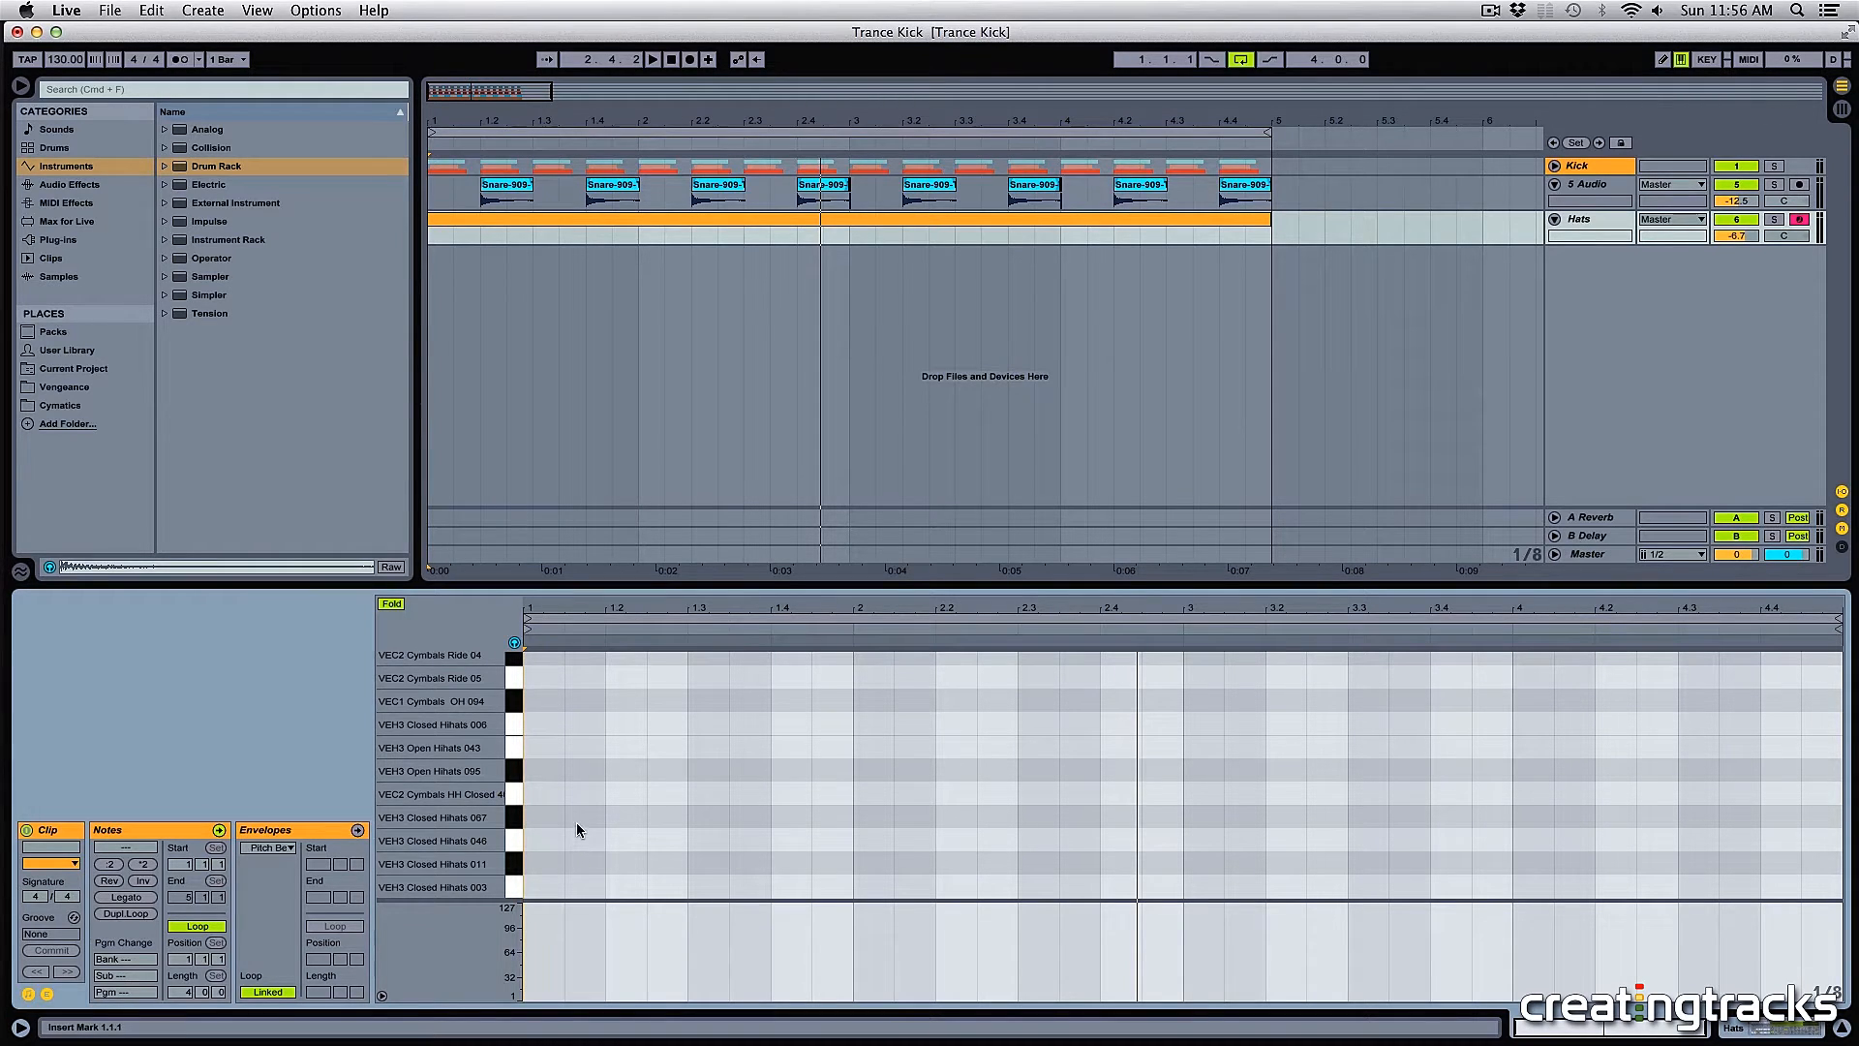
- Add eighth-note D#1 closed hi-hat hits on every off-beat of bars 1 and 2, from 1.1.3 to 2.4.3
{"action": "double_click", "coordinate": [580, 819]}
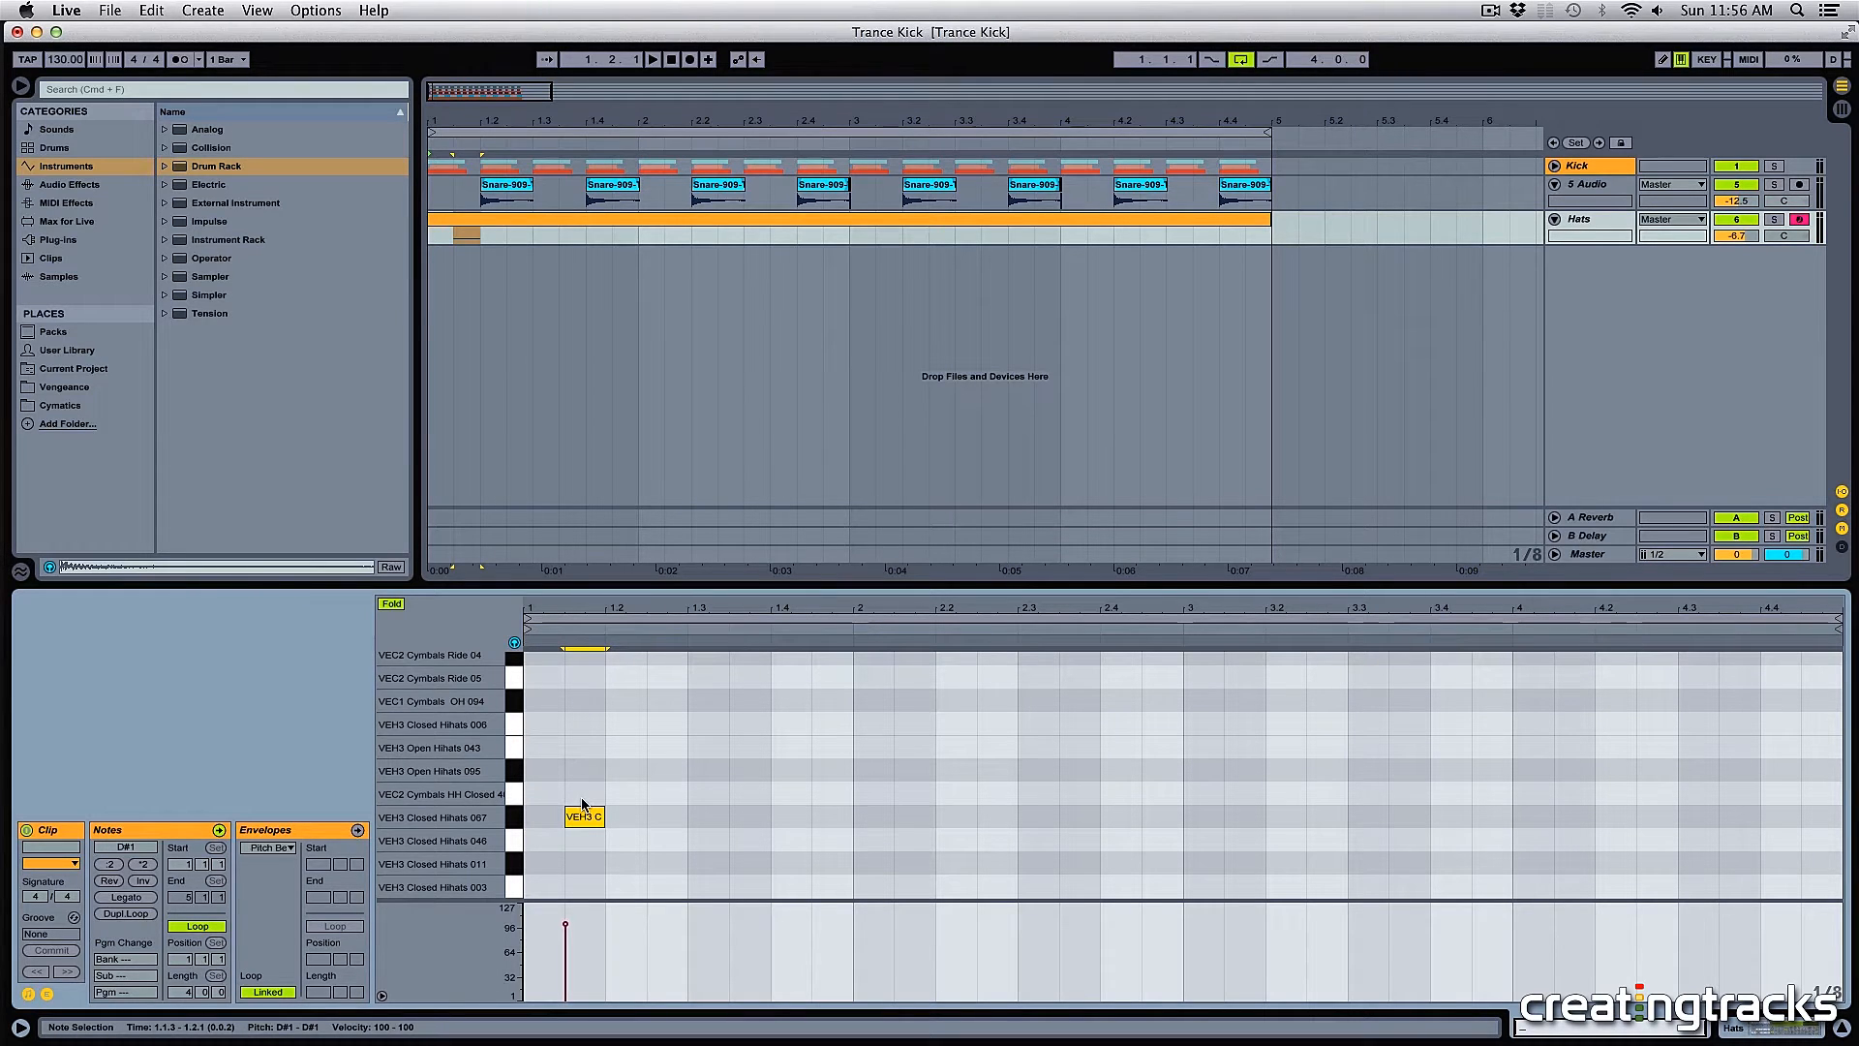
{"action": "double_click", "coordinate": [664, 818]}
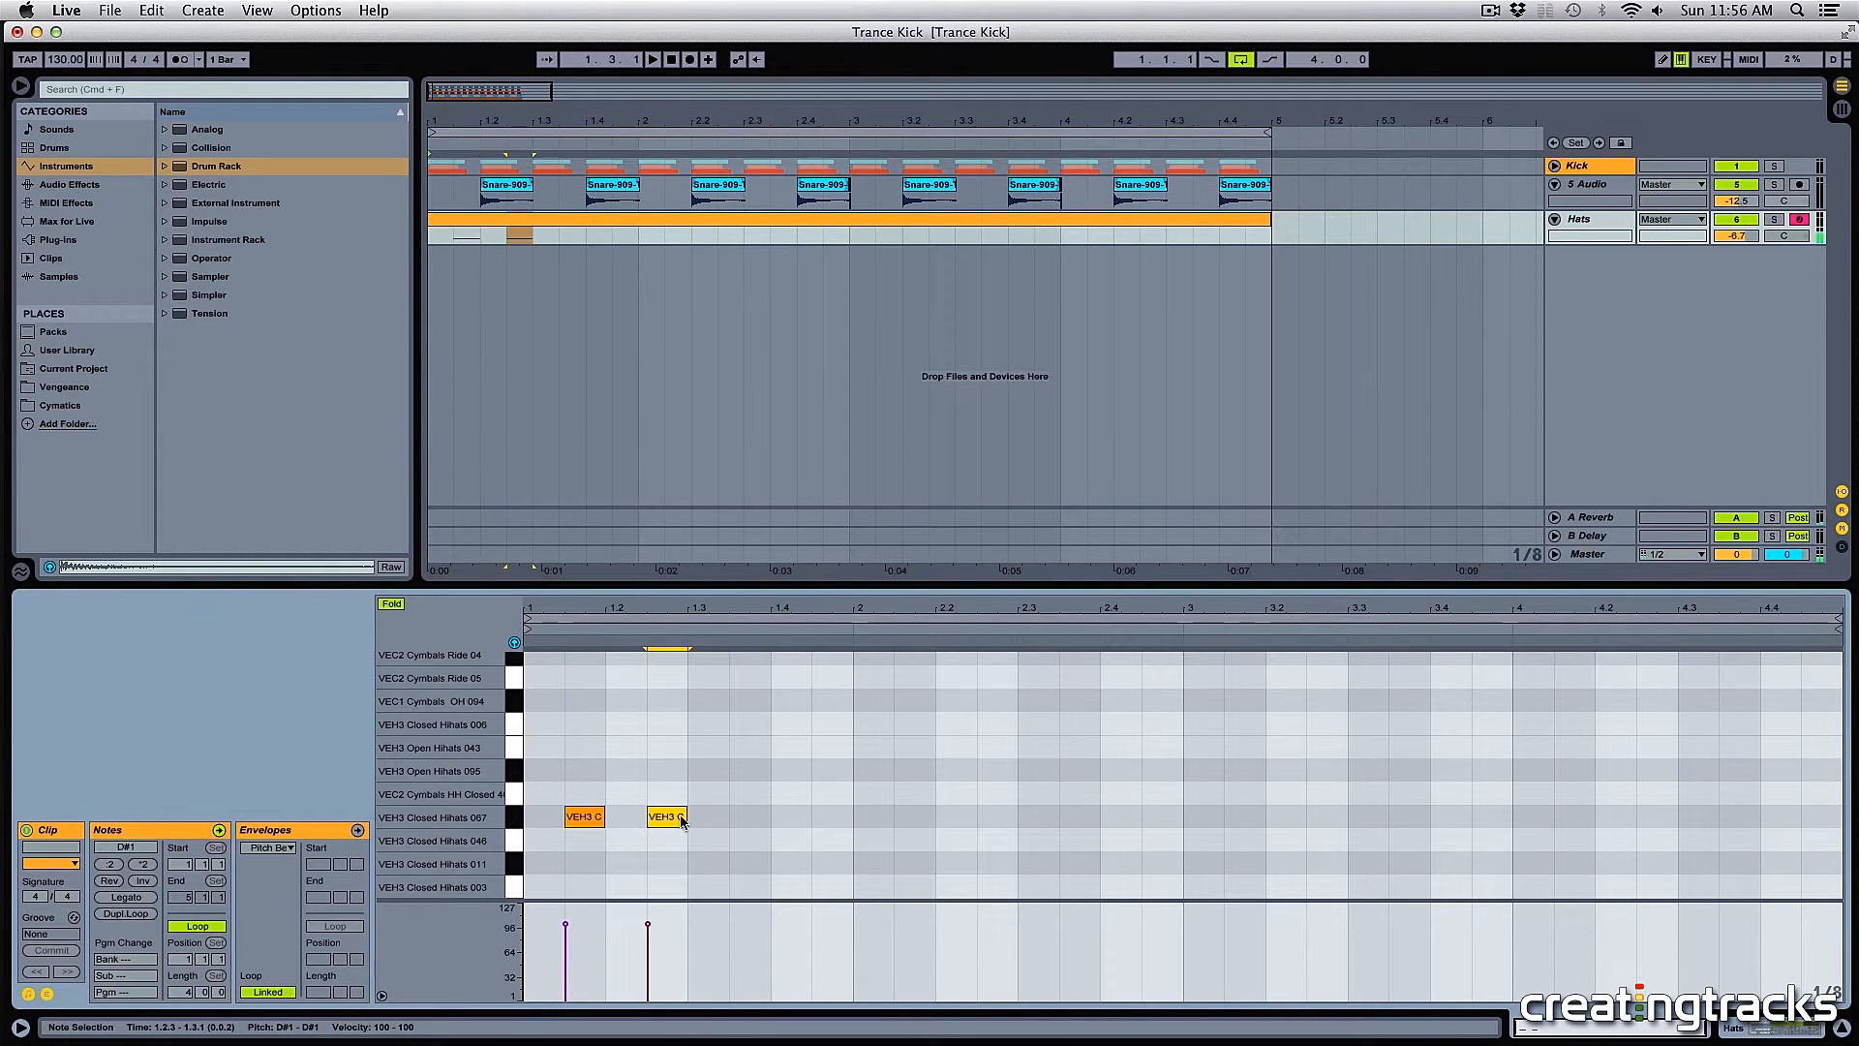
{"action": "double_click", "coordinate": [738, 818]}
{"action": "double_click", "coordinate": [830, 818]}
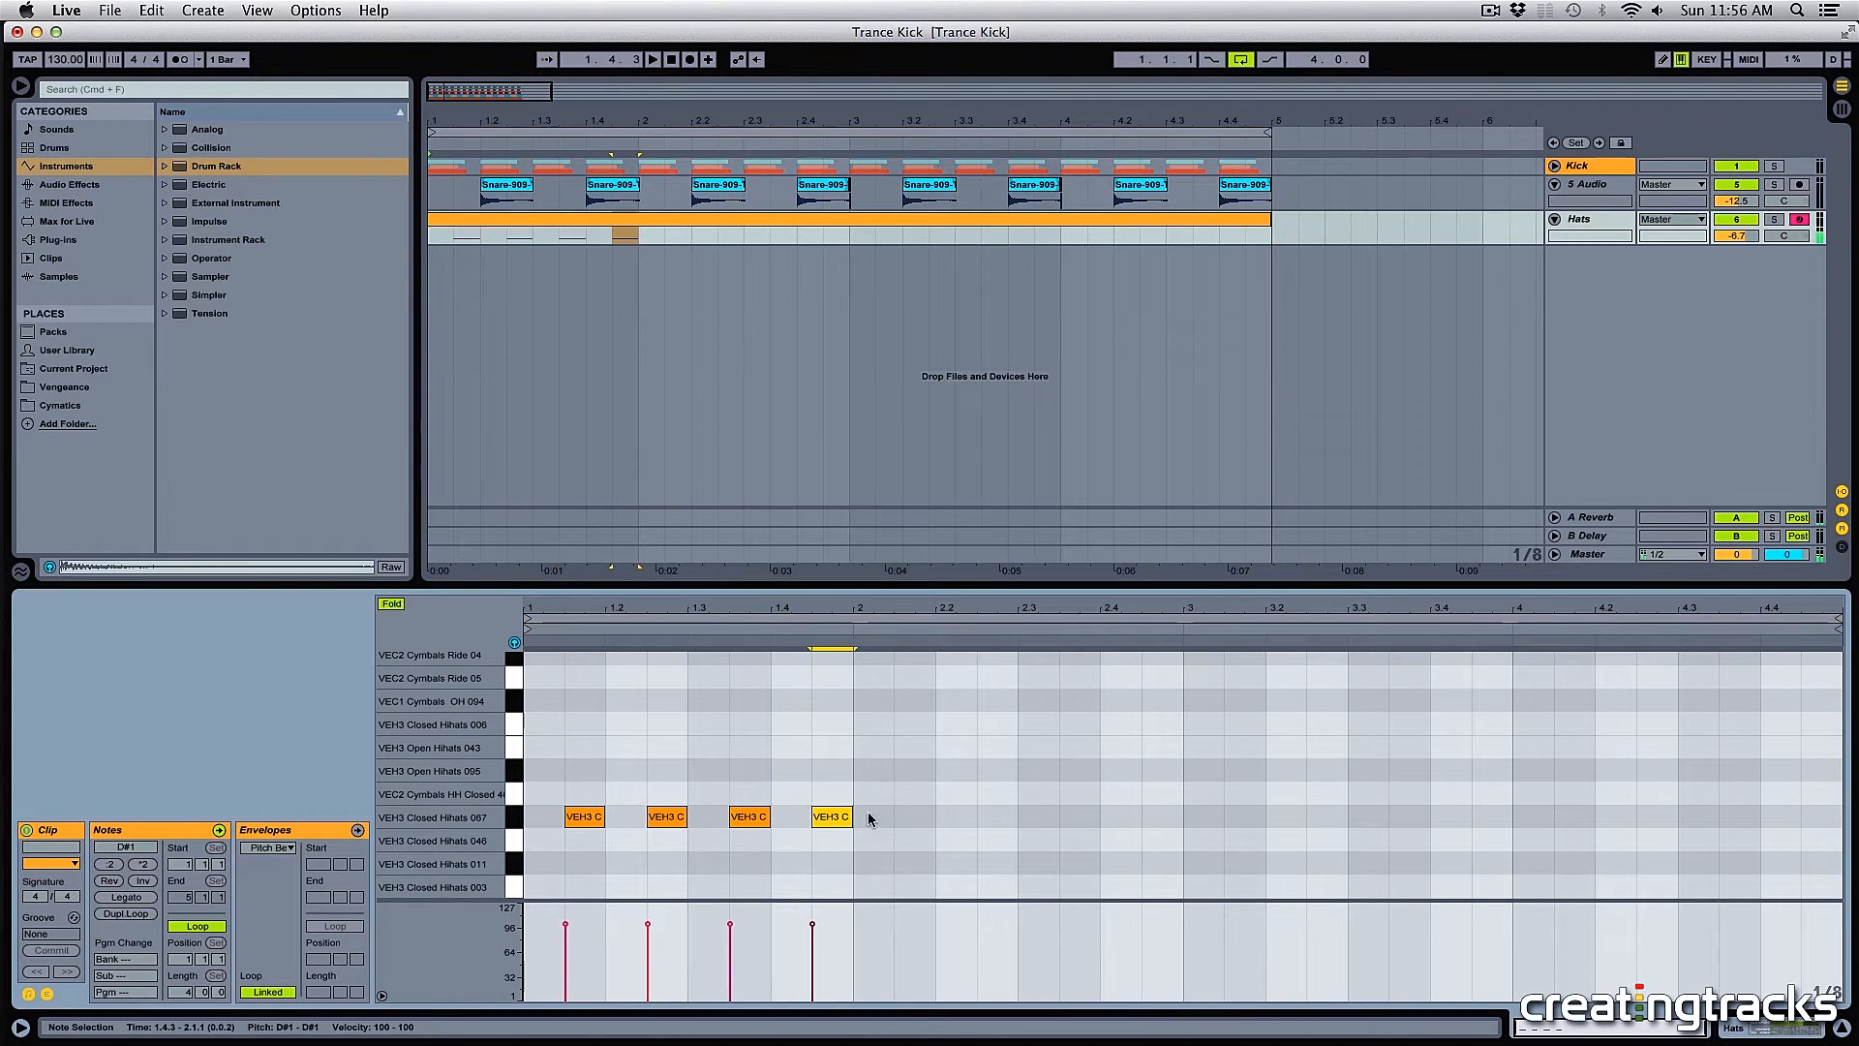
{"action": "double_click", "coordinate": [910, 818]}
{"action": "double_click", "coordinate": [997, 818]}
{"action": "left_click", "coordinate": [1077, 823]}
{"action": "double_click", "coordinate": [1077, 821]}
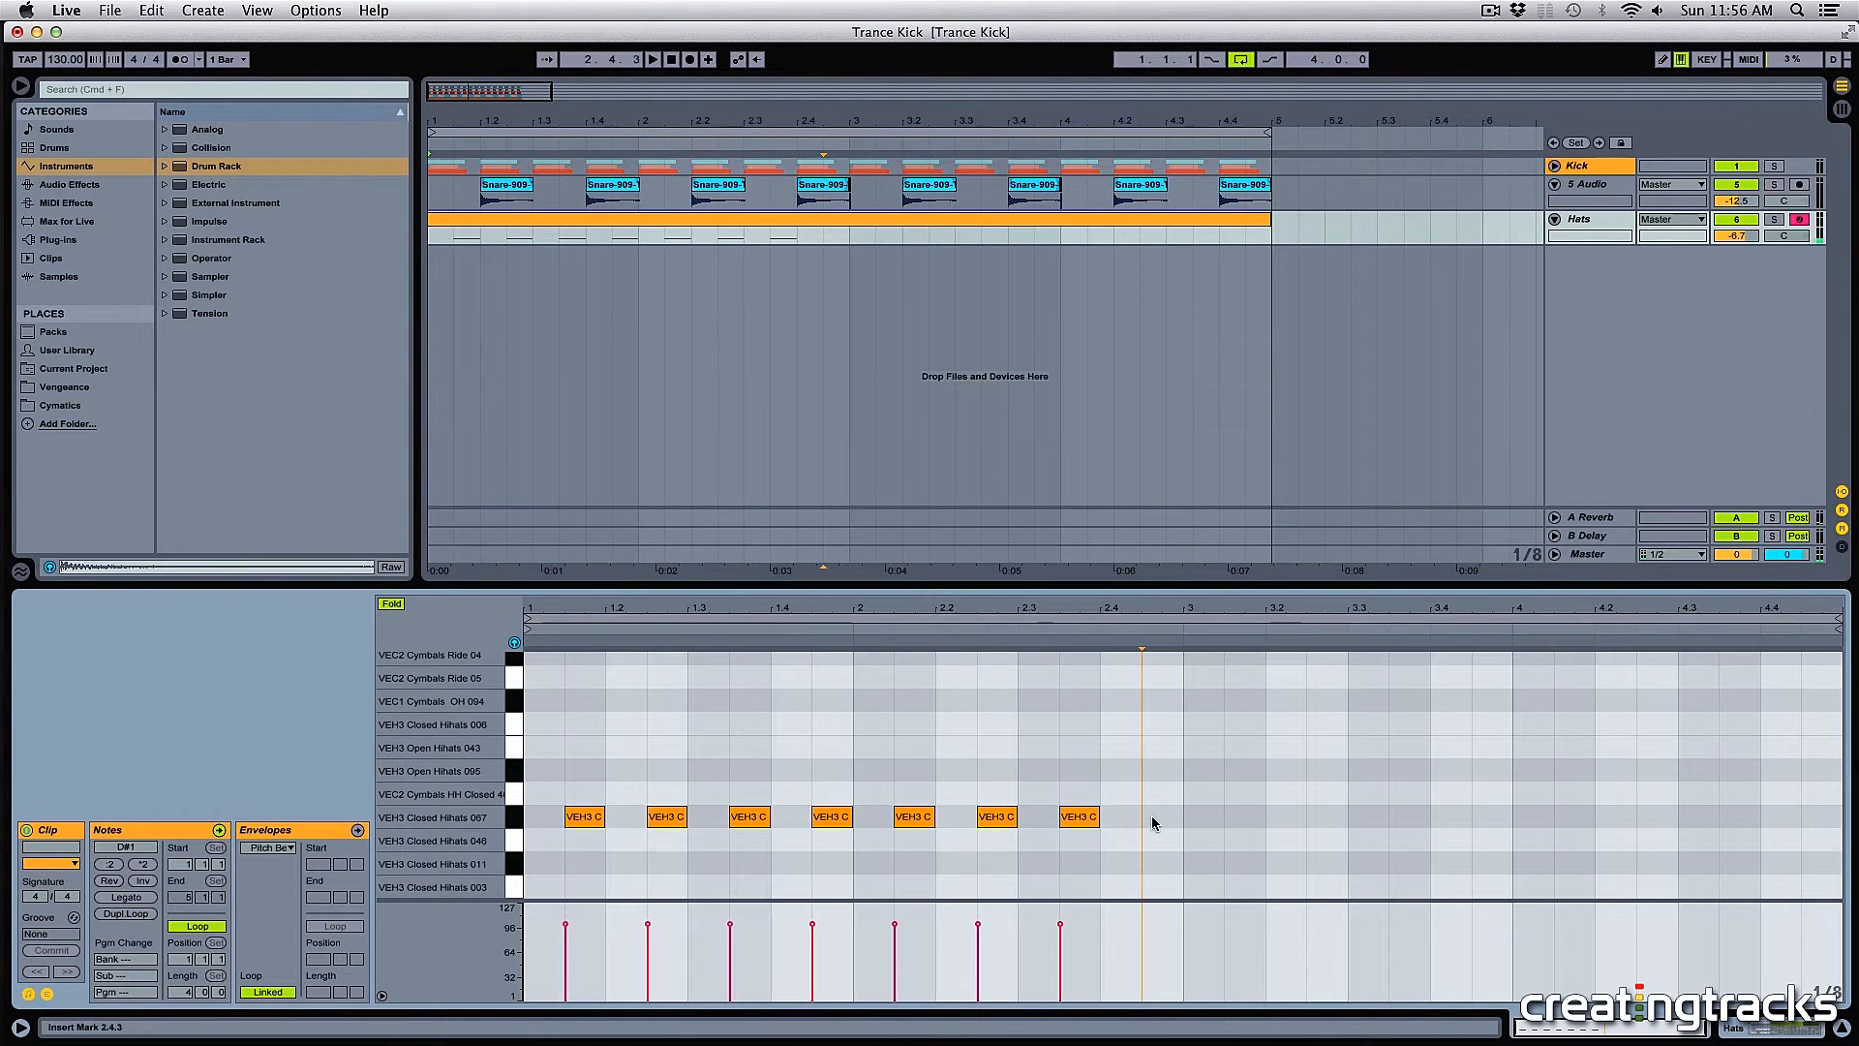
{"action": "double_click", "coordinate": [1150, 819]}
- Continue the off-beat D#1 closed hi-hat hits through bars 3 and 4, up to 4.4.3, and play the loop from the start
{"action": "double_click", "coordinate": [1237, 821]}
{"action": "left_click", "coordinate": [1333, 814]}
{"action": "double_click", "coordinate": [1333, 818]}
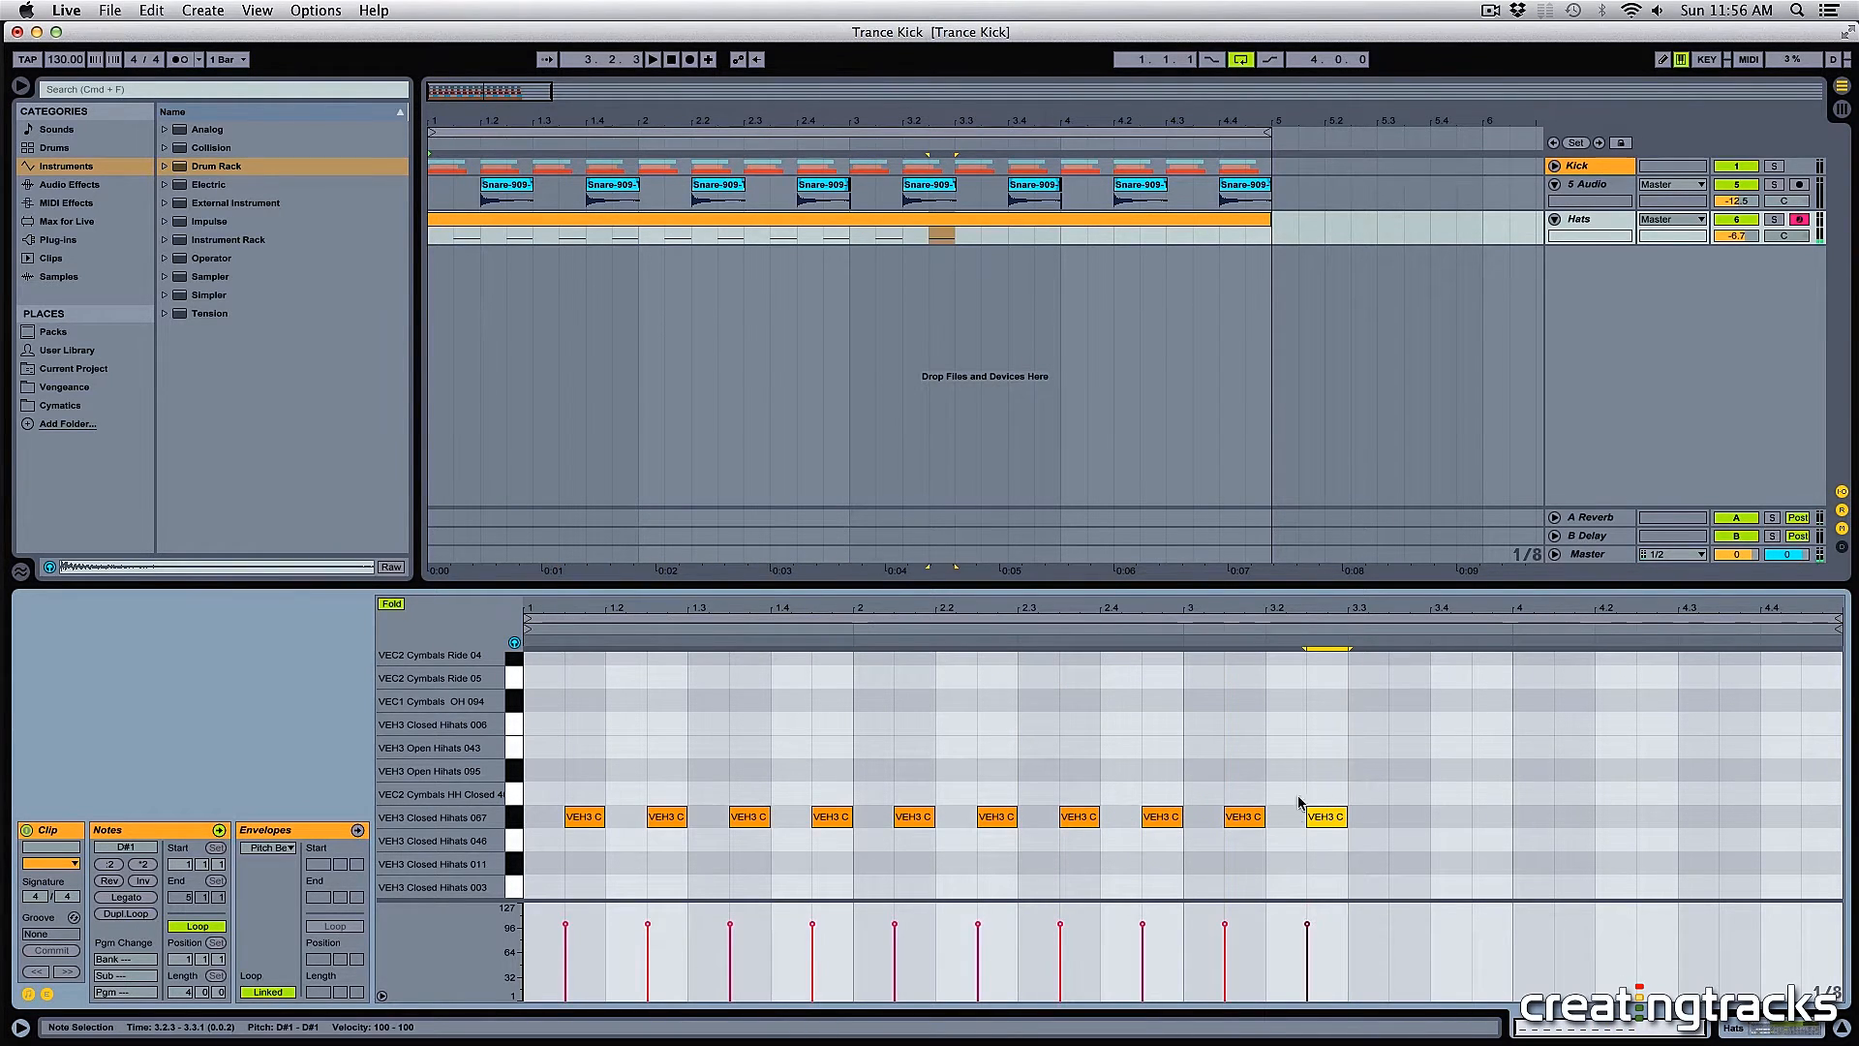
{"action": "left_click_drag", "start_coordinate": [1366, 780], "coordinate": [1153, 827]}
{"action": "left_click_drag", "start_coordinate": [1344, 794], "coordinate": [1391, 823]}
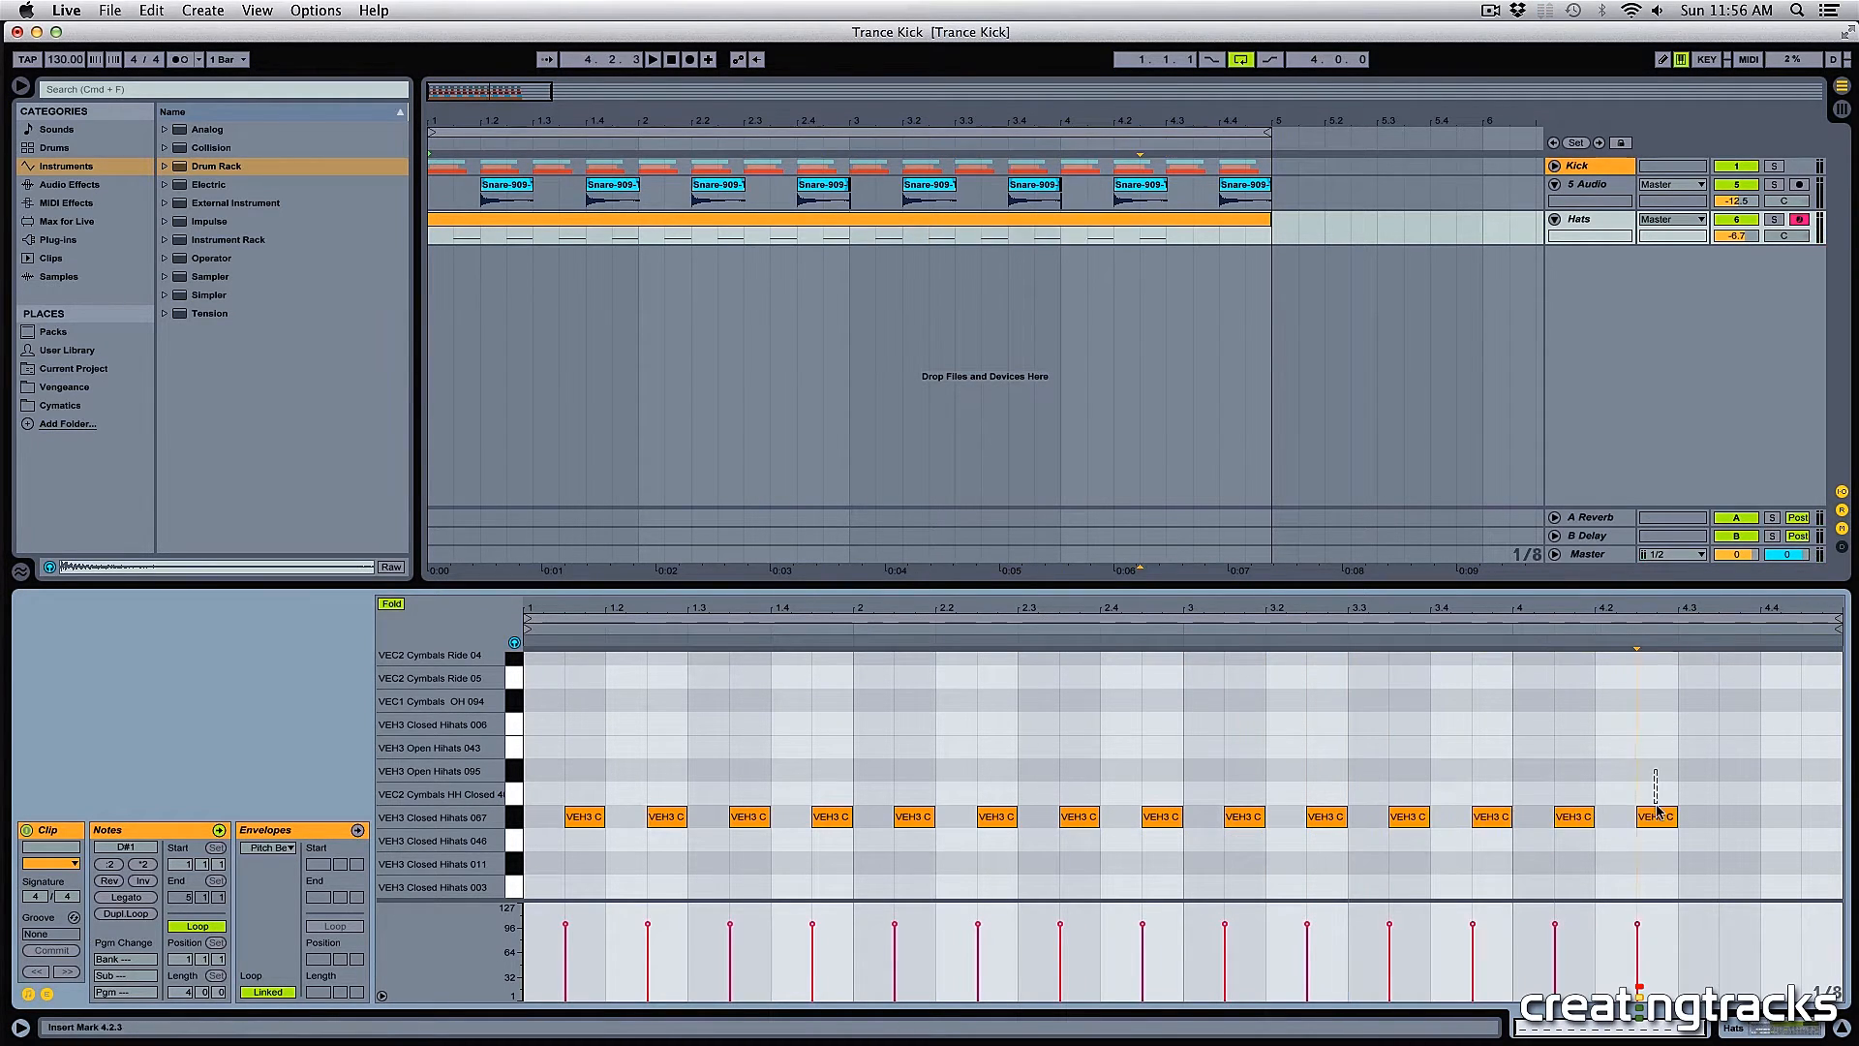
{"action": "double_click", "coordinate": [1738, 819]}
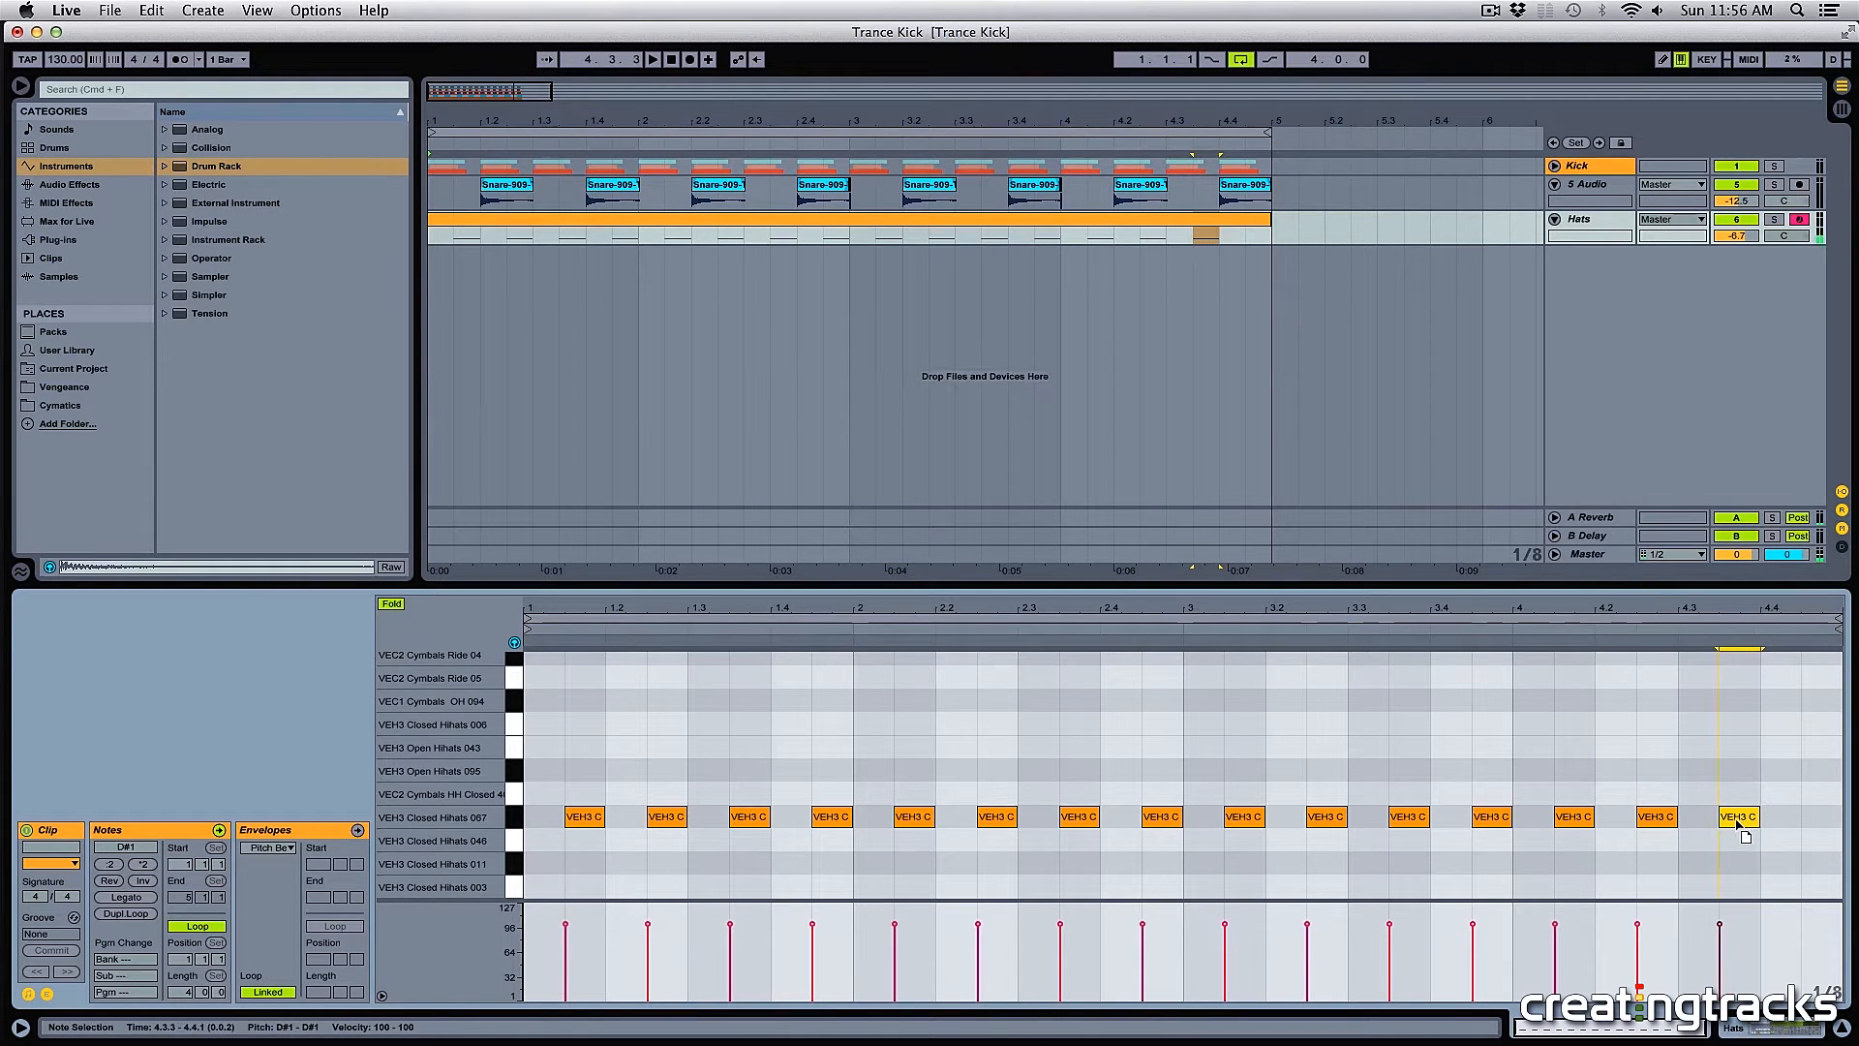
{"action": "left_click_drag", "start_coordinate": [1754, 821], "coordinate": [1817, 821]}
{"action": "left_click", "coordinate": [526, 678]}
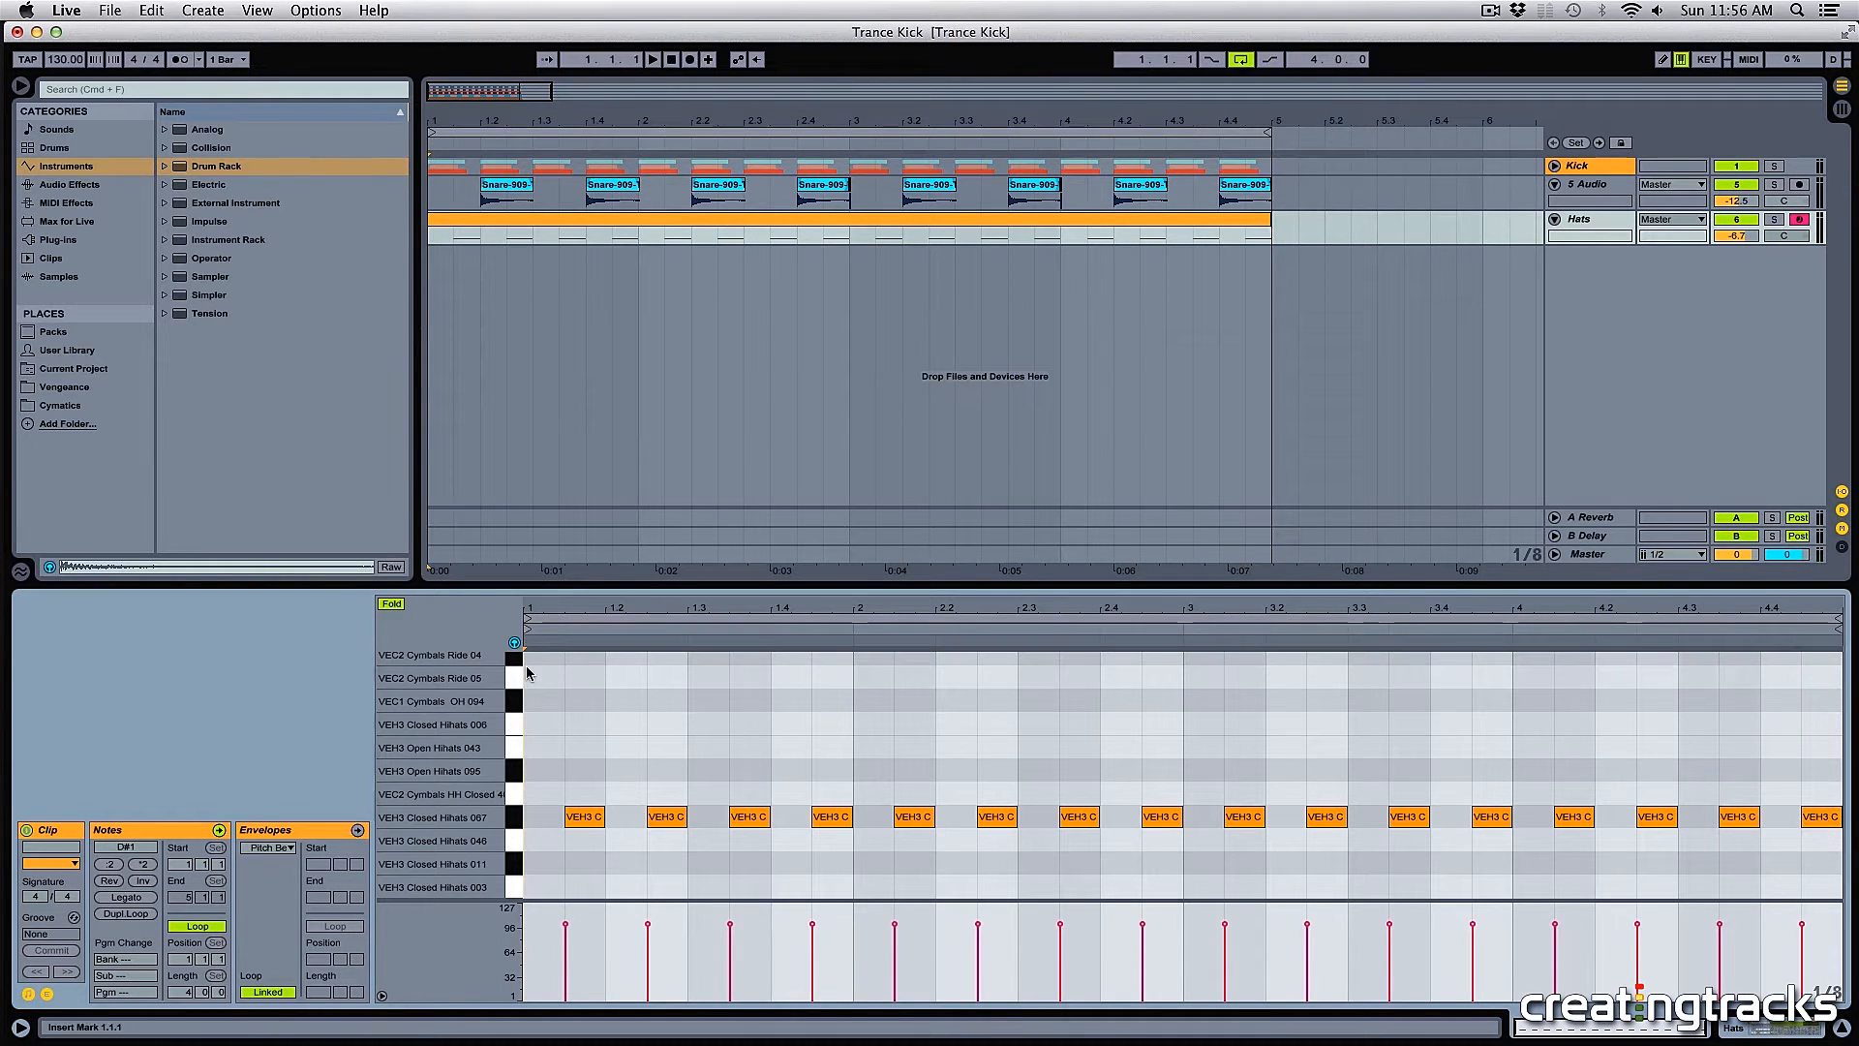
{"action": "key", "text": "space"}
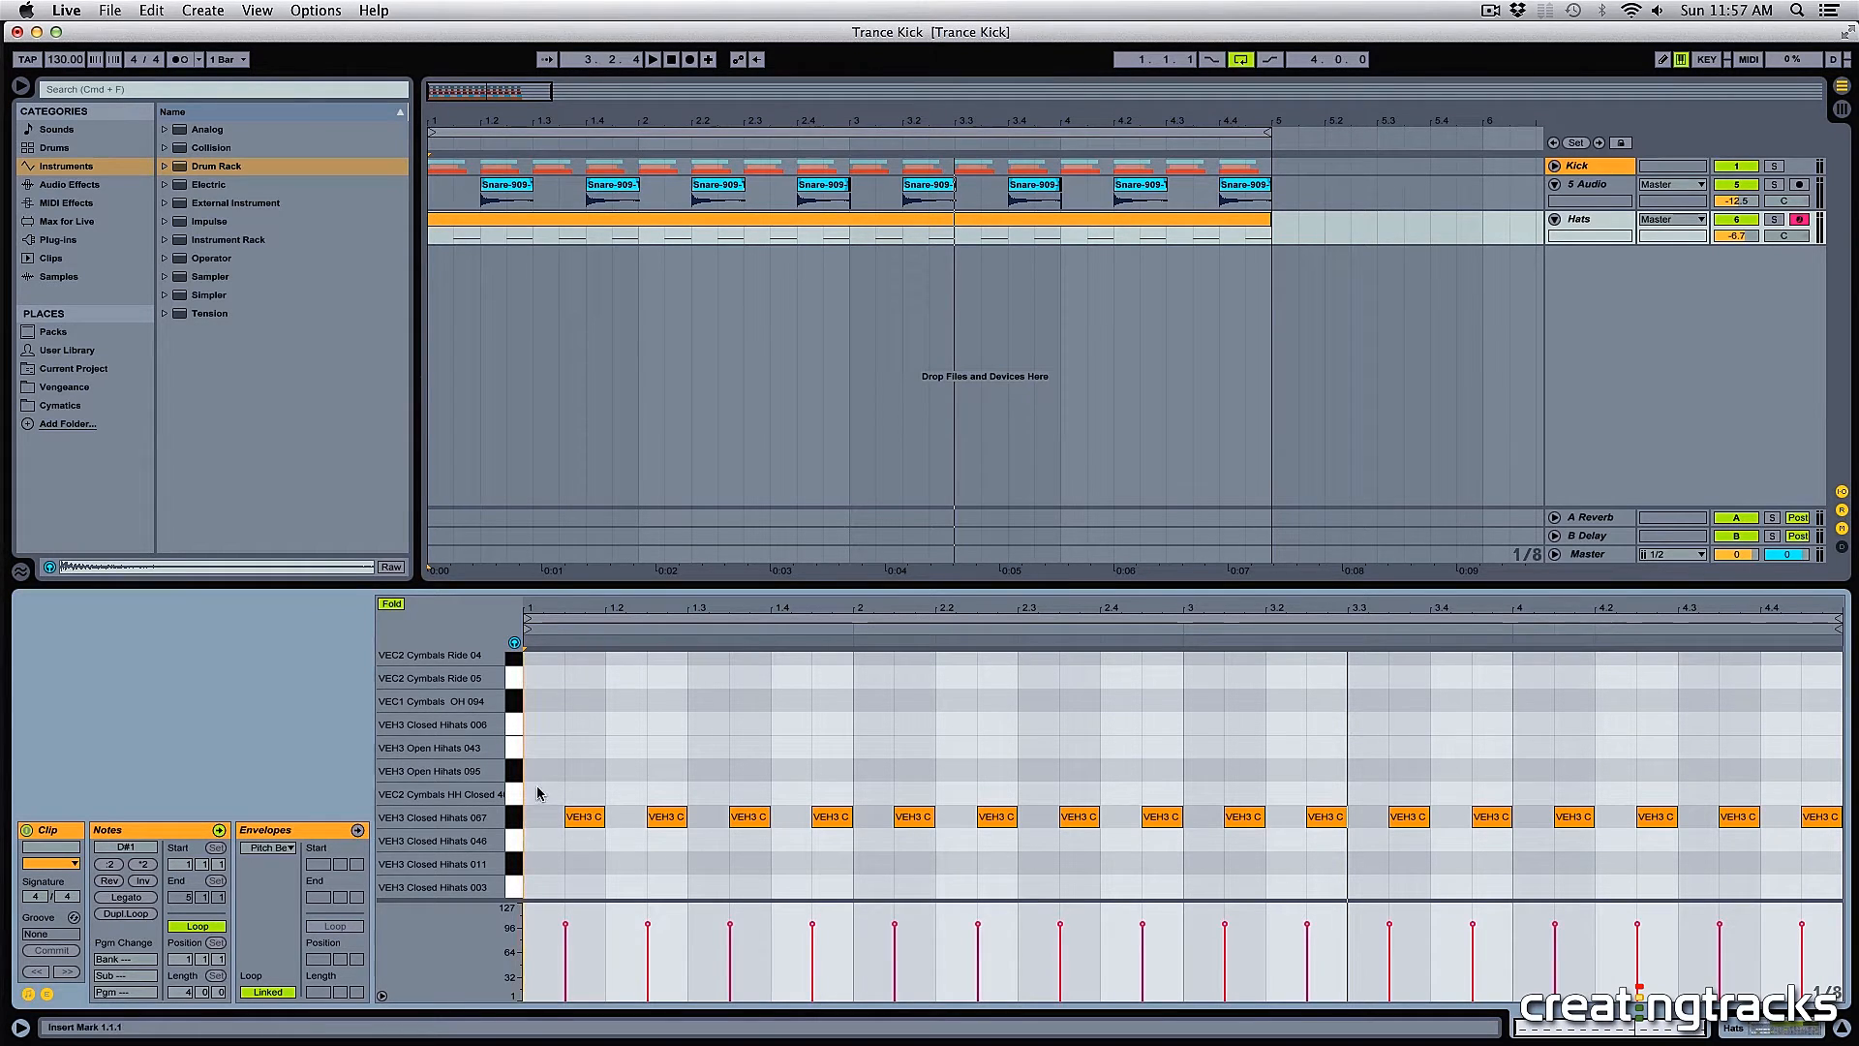
- Move all the off-beat closed hi-hat hits up to G1 (VEH3 Open Hihats 043), and play the loop to hear them
{"action": "key", "text": "space"}
{"action": "left_click", "coordinate": [582, 816]}
{"action": "key", "text": "super+a"}
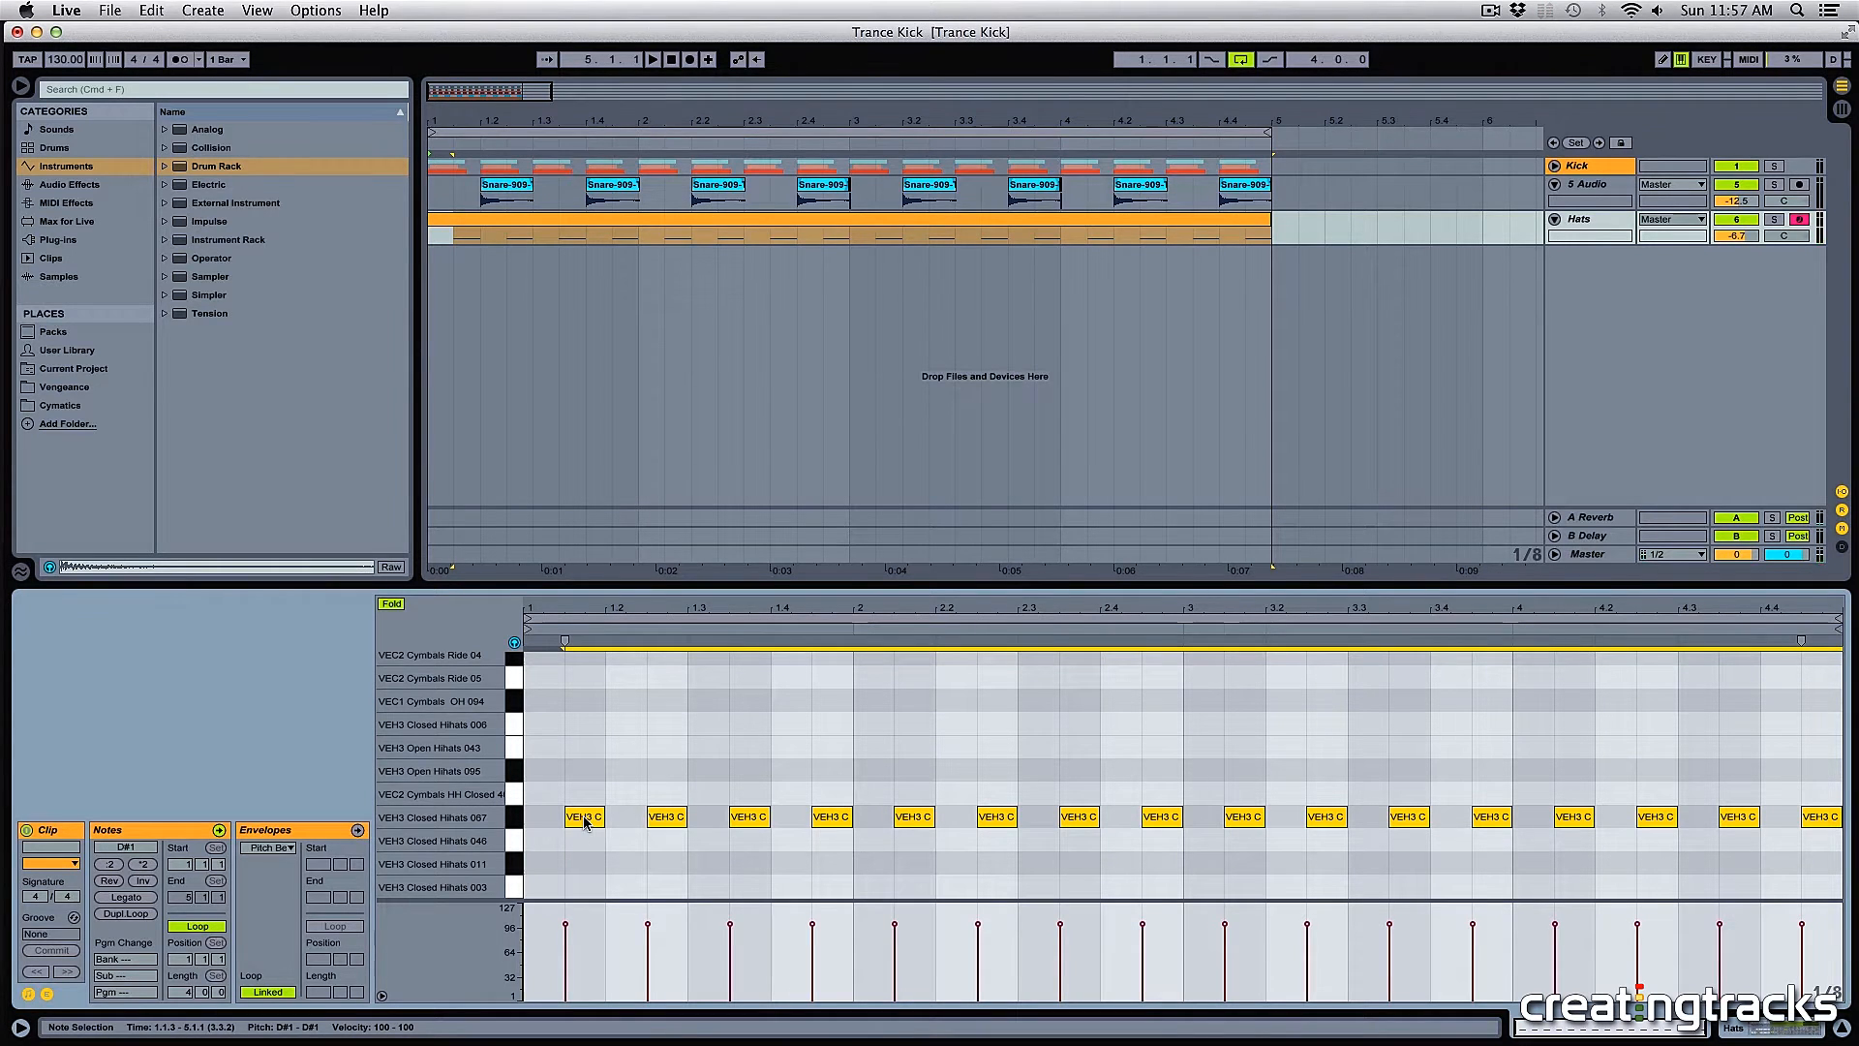
{"action": "left_click_drag", "start_coordinate": [584, 822], "coordinate": [581, 752]}
{"action": "key", "text": "space"}
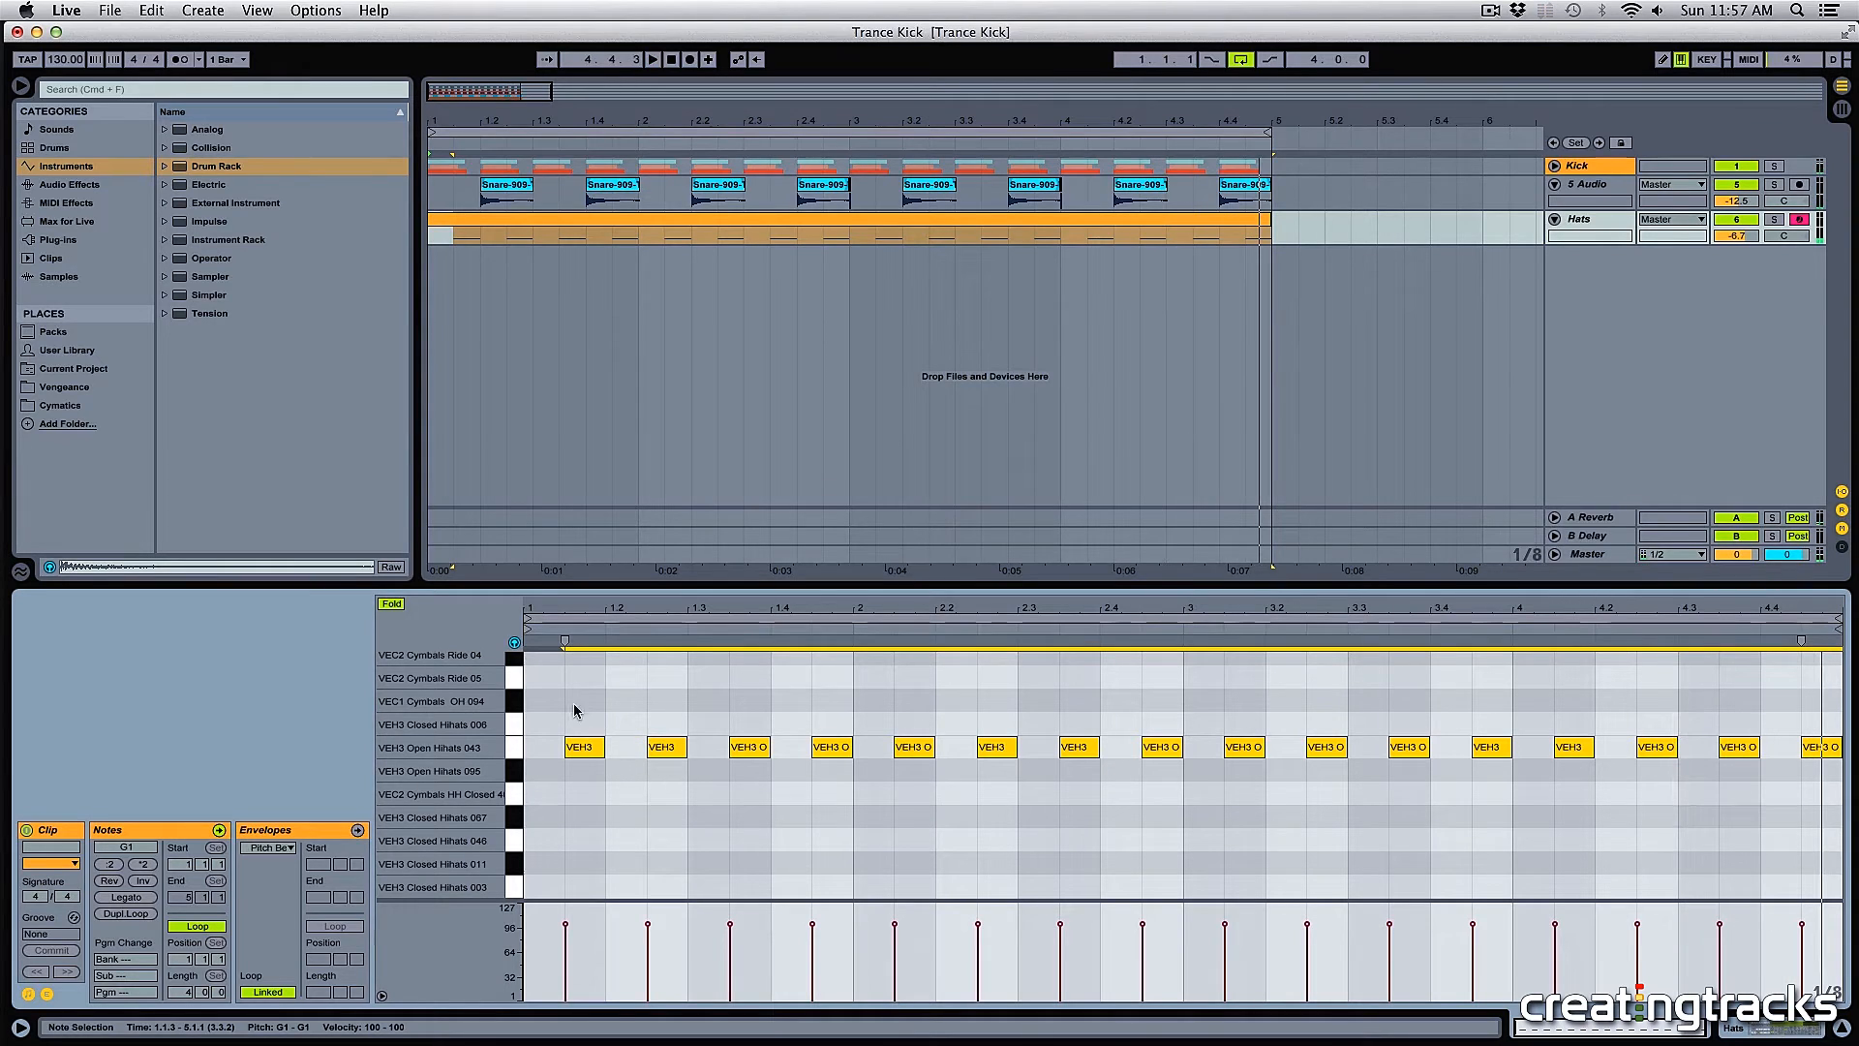
{"action": "left_click", "coordinate": [537, 735]}
{"action": "key", "text": "space"}
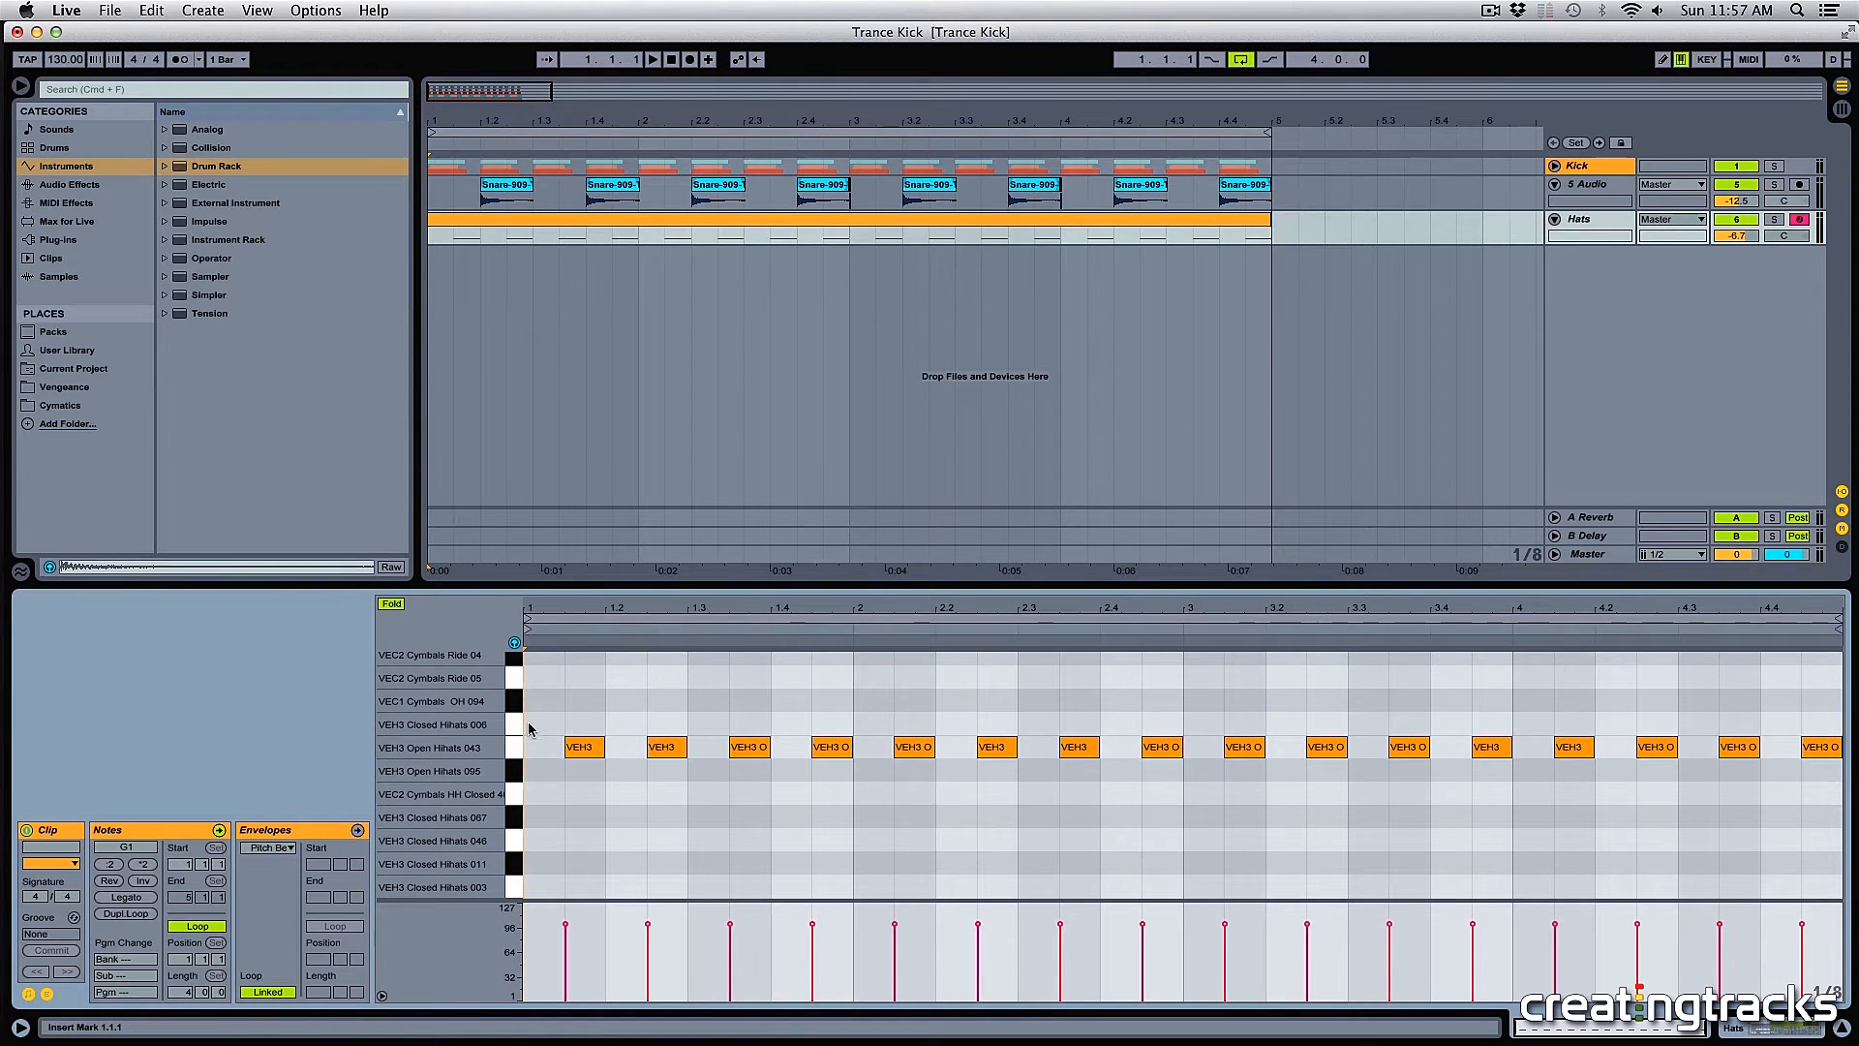
- Delete all hi-hat notes in the clip, and audition the closed hi-hat samples on F1 and C#1
{"action": "left_click_drag", "start_coordinate": [529, 719], "coordinate": [1830, 775]}
{"action": "key", "text": "Delete"}
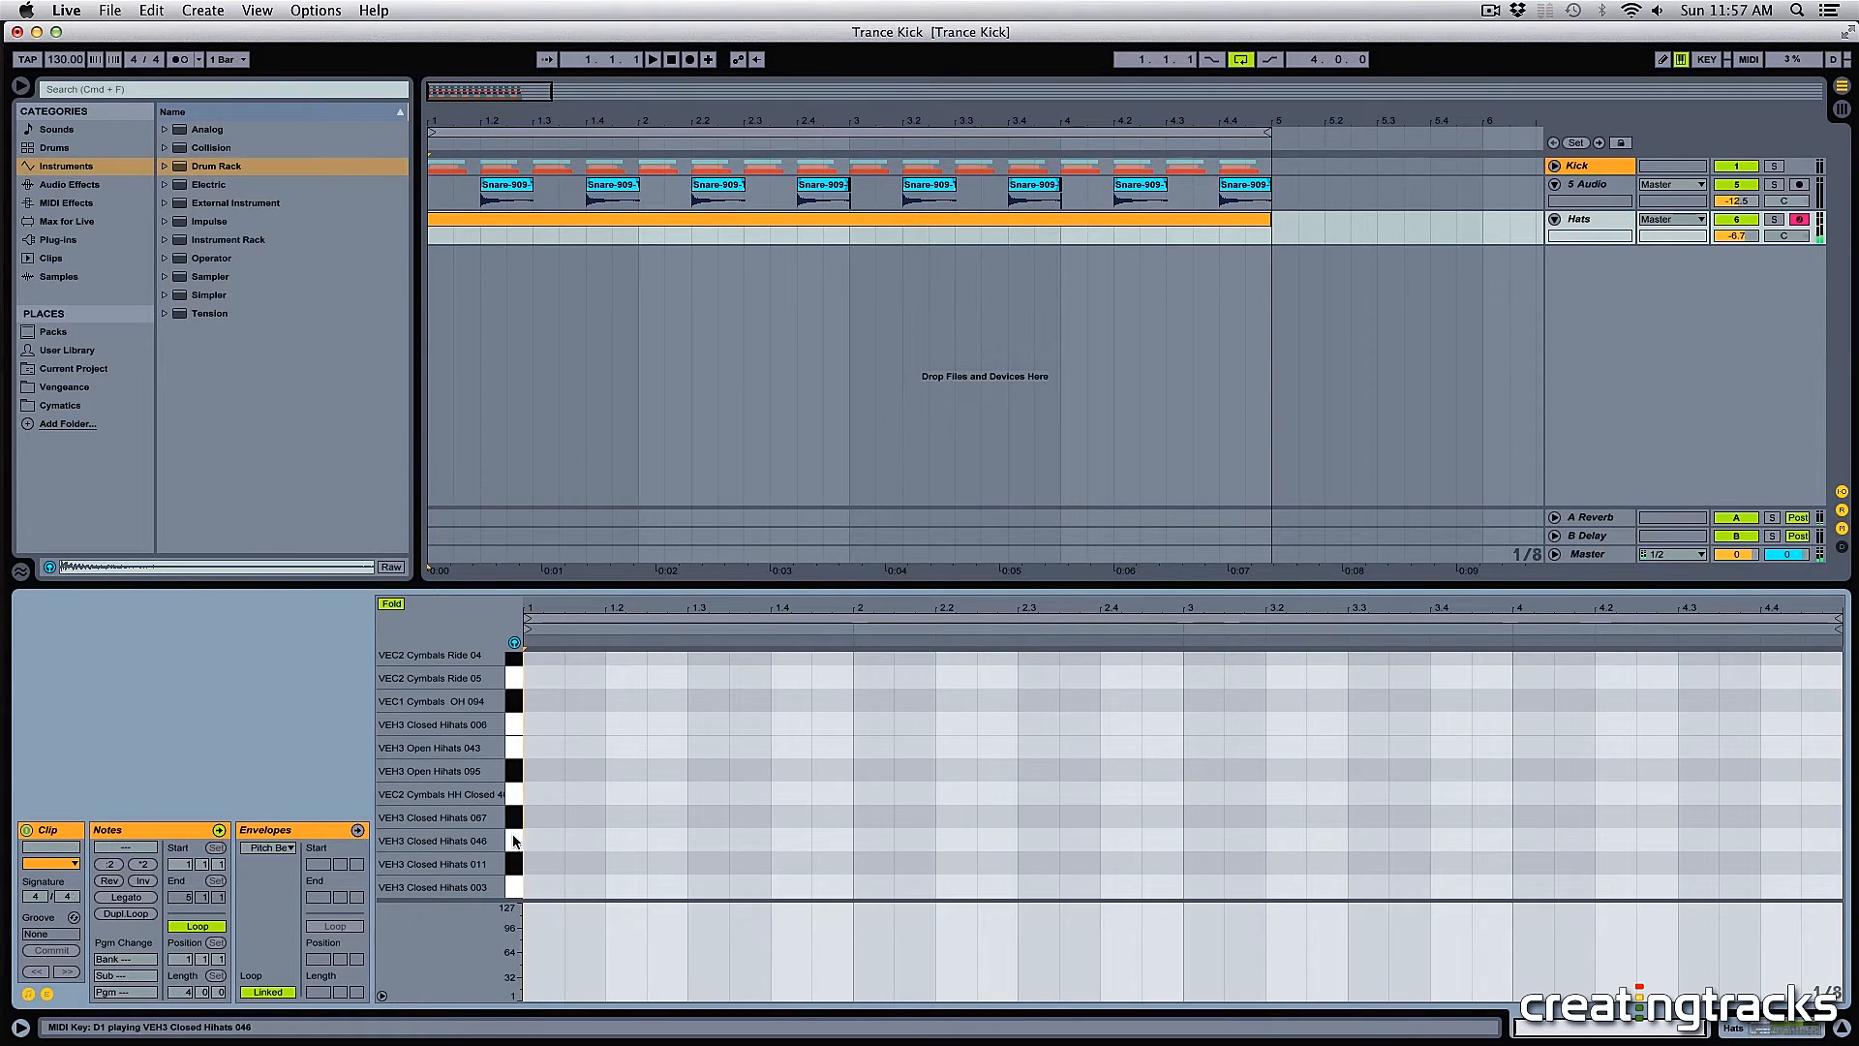
{"action": "left_click", "coordinate": [516, 804]}
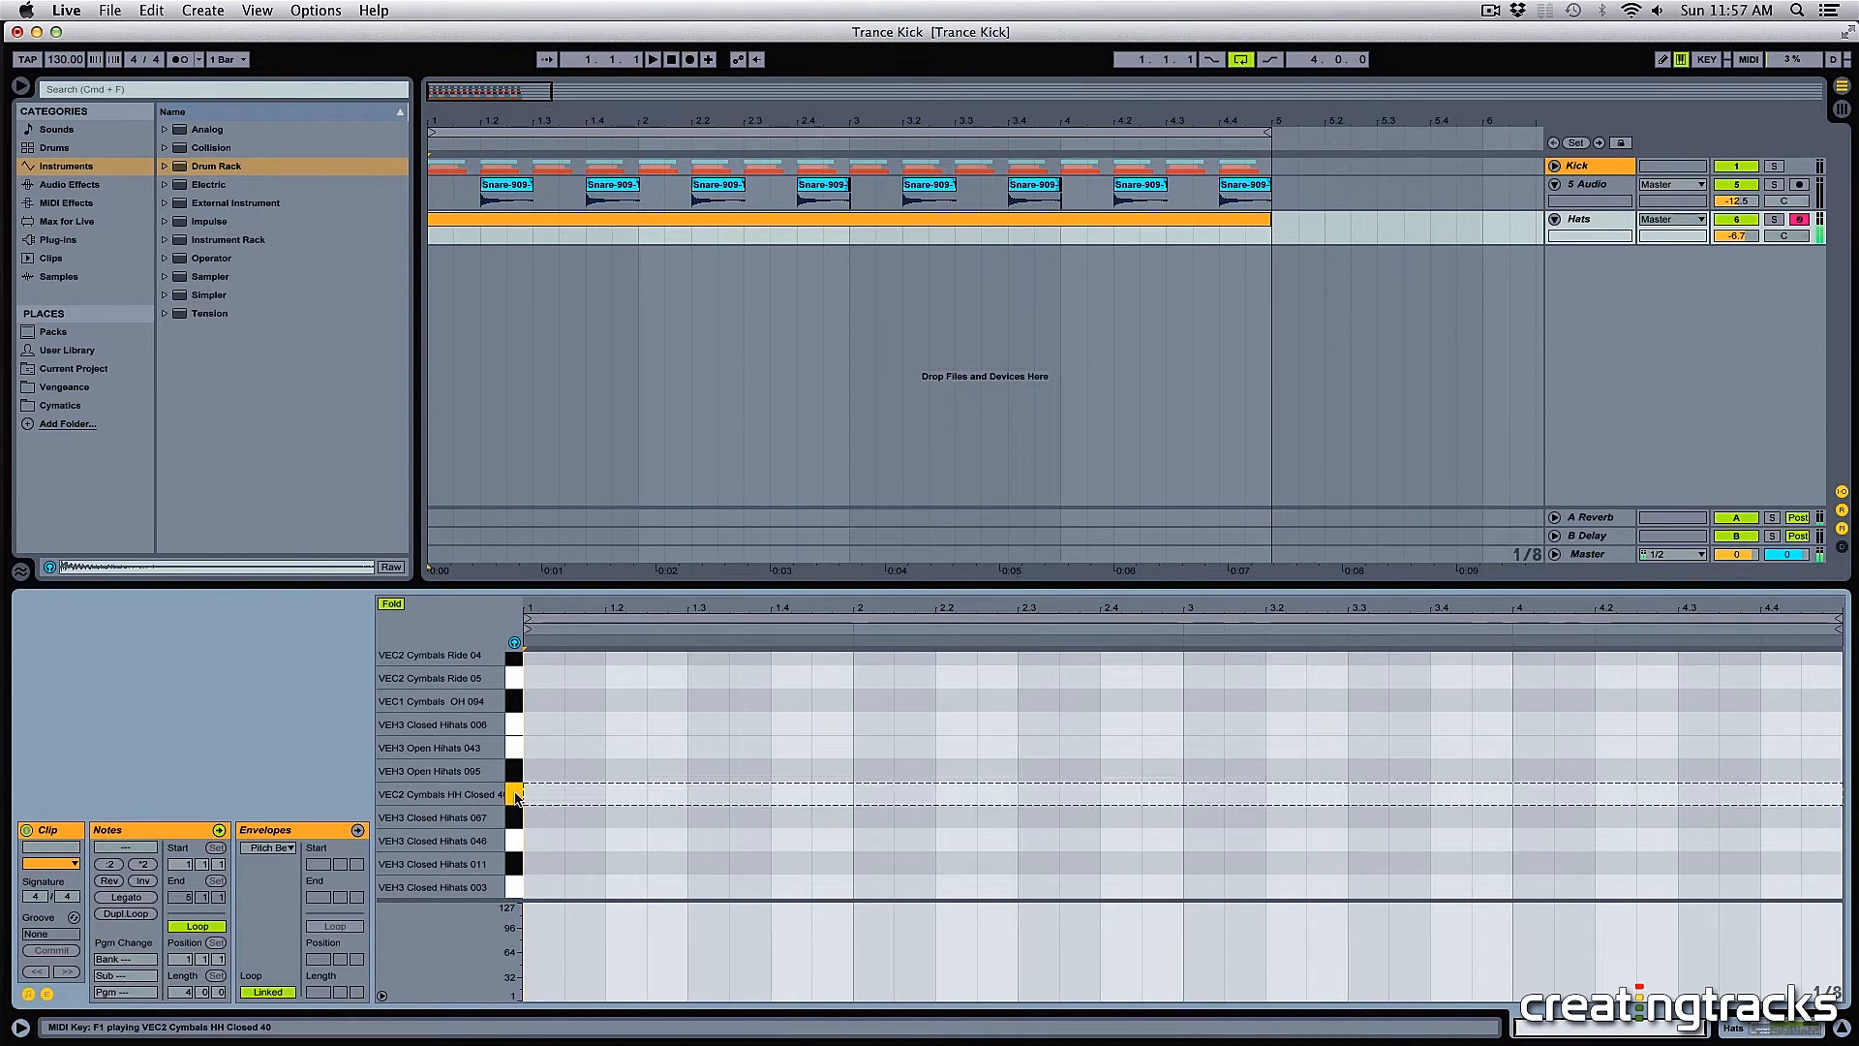
{"action": "left_click", "coordinate": [518, 863]}
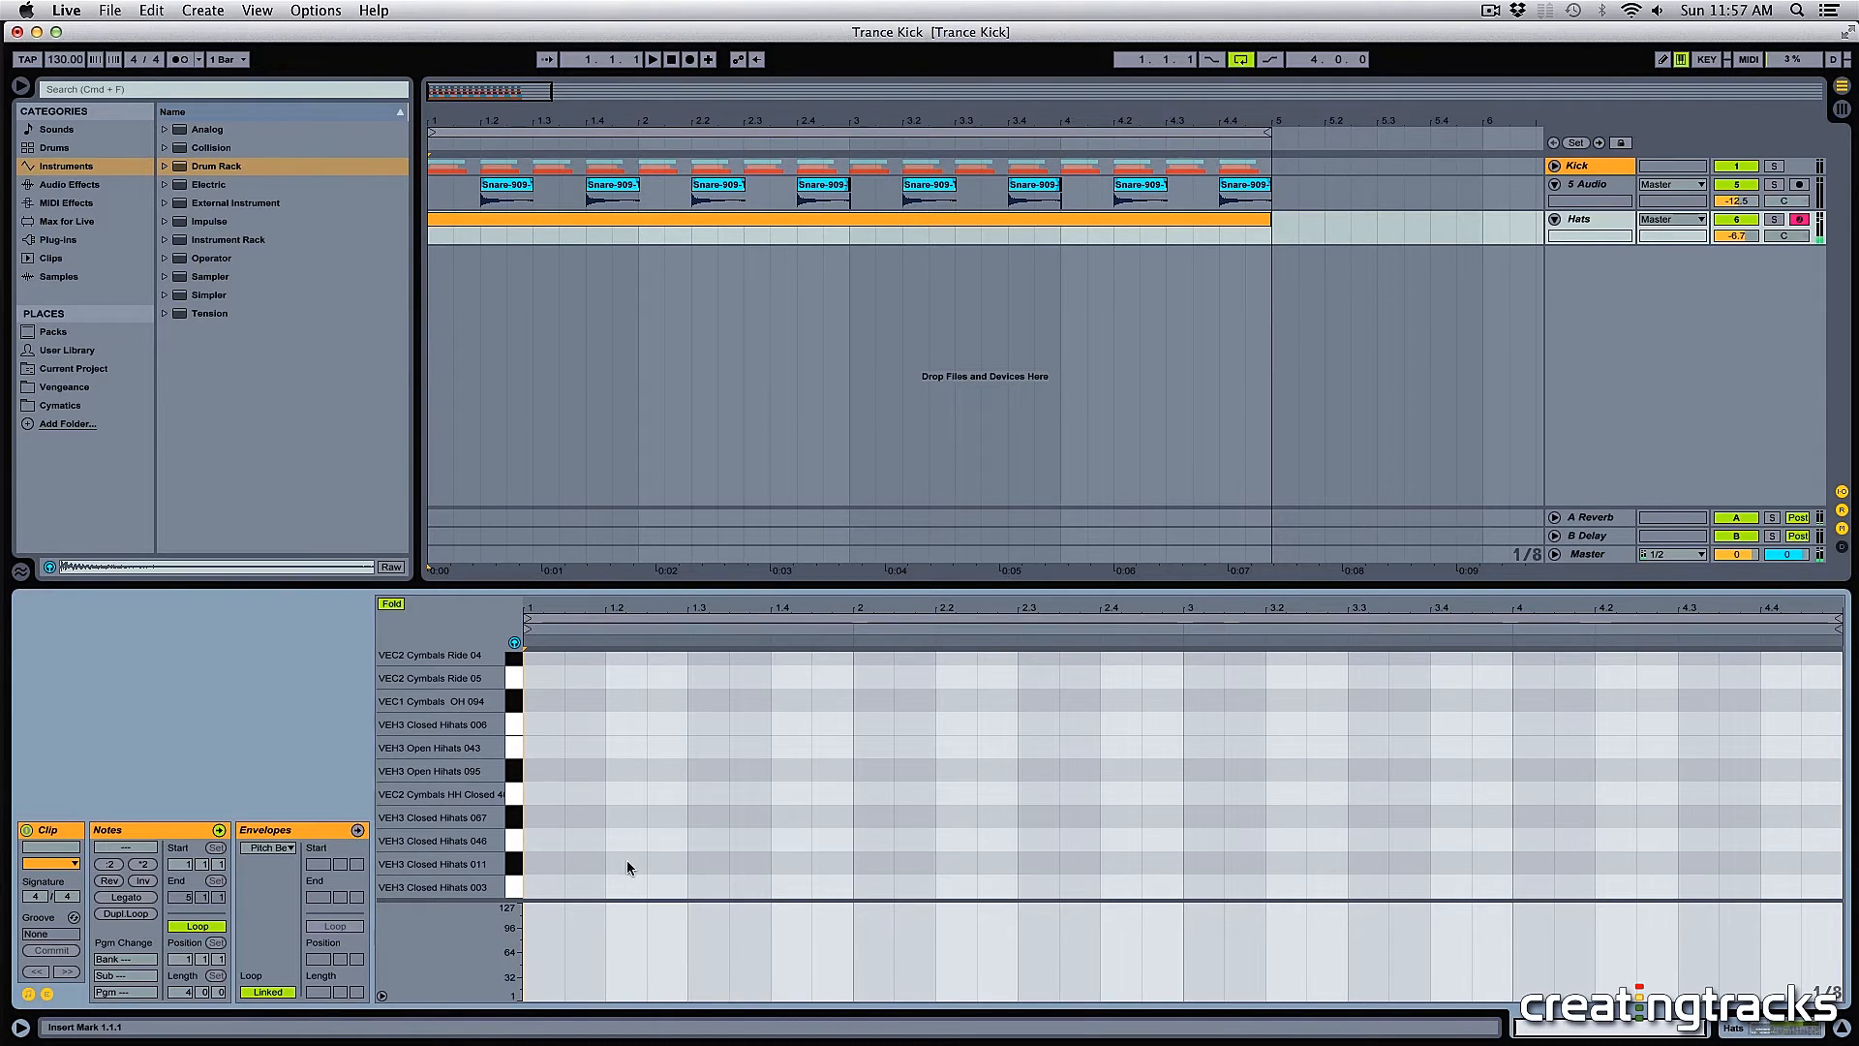
{"action": "double_click", "coordinate": [578, 868]}
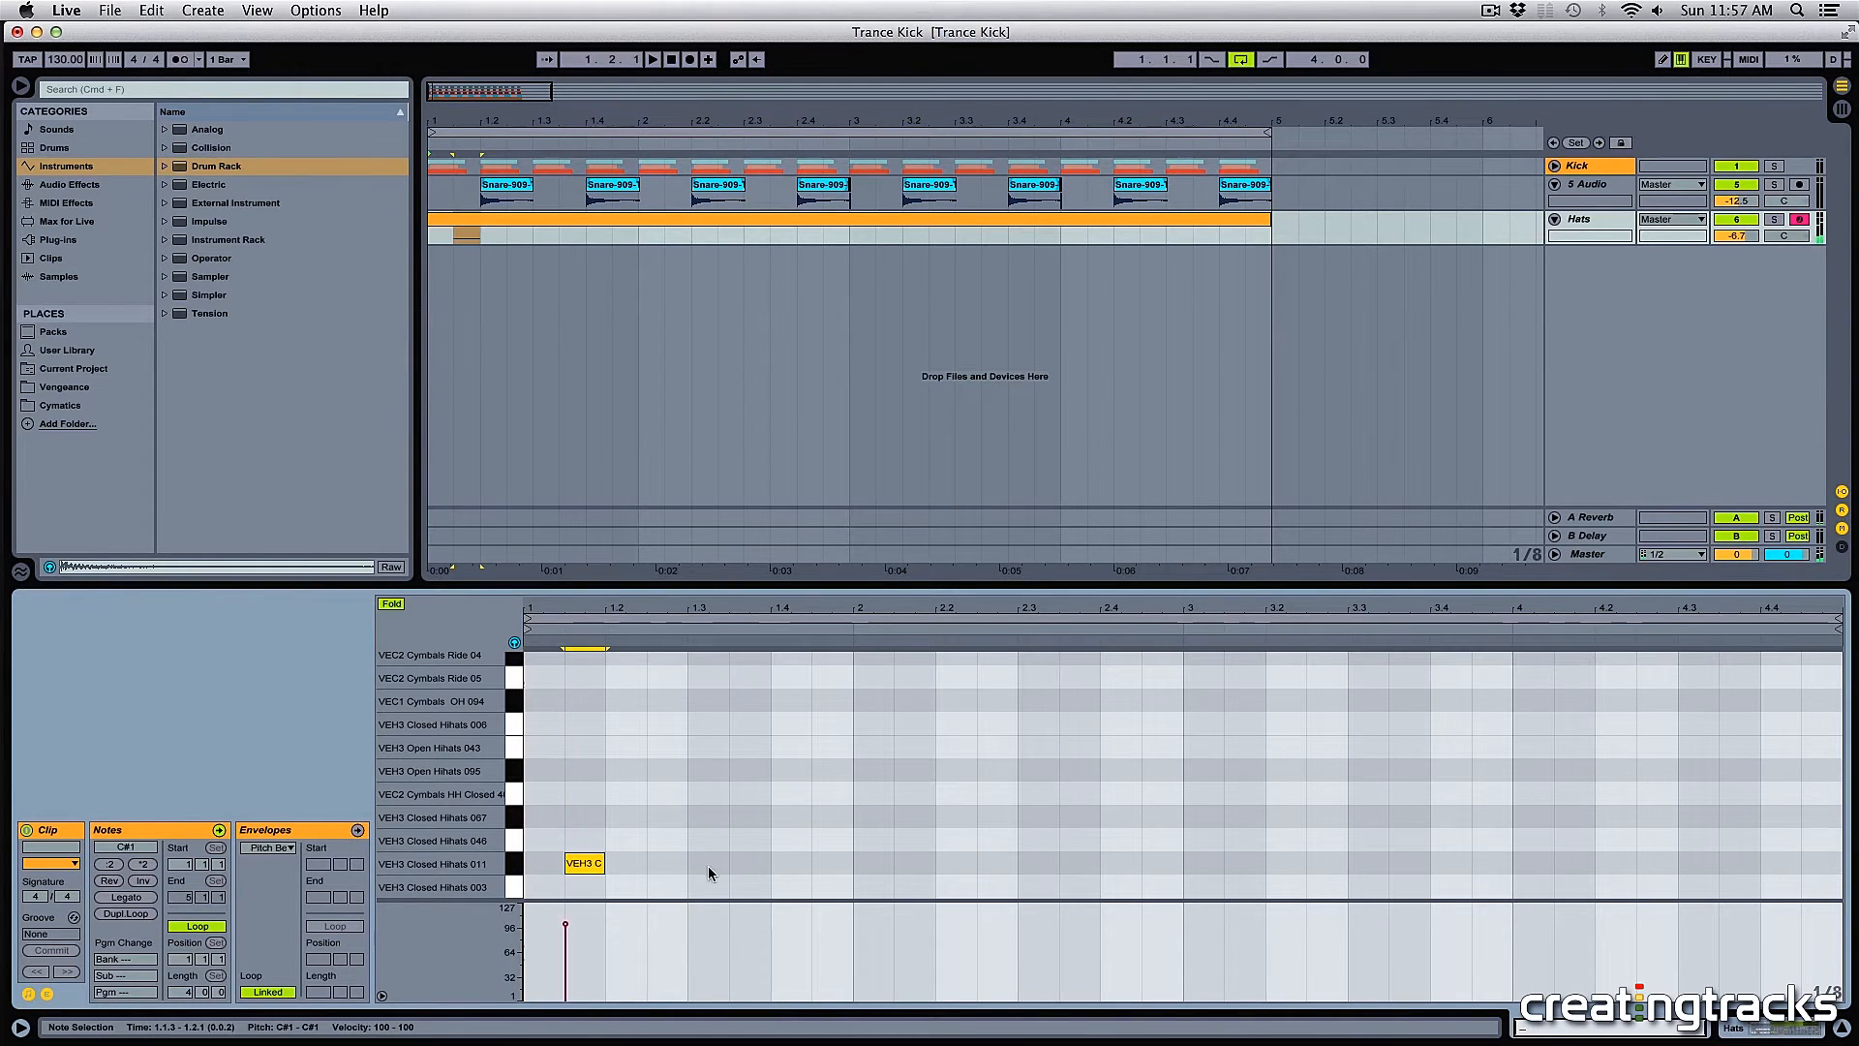
{"action": "double_click", "coordinate": [659, 869]}
{"action": "double_click", "coordinate": [739, 868]}
{"action": "left_click_drag", "start_coordinate": [775, 877], "coordinate": [572, 877]}
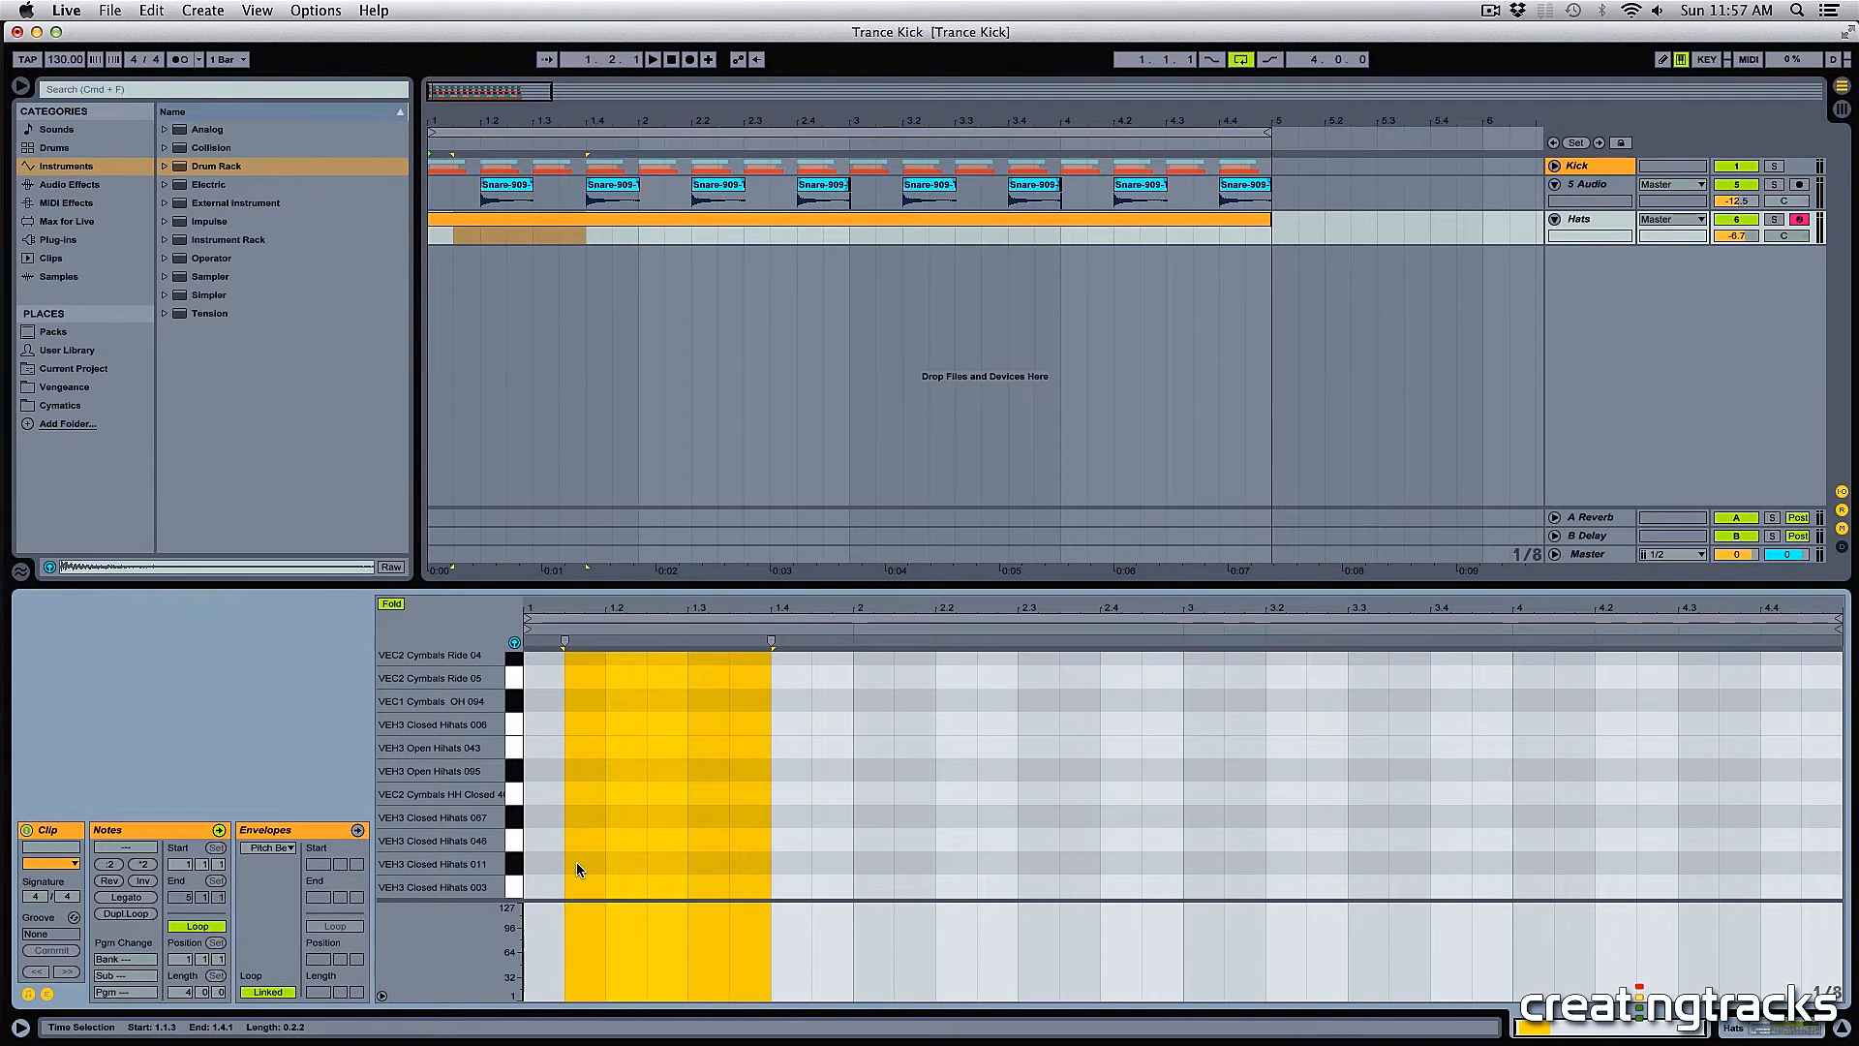
- Draw continuous eighth notes on C#1 (VEH3 Closed Hihats 011) across all four bars, and play the loop
{"action": "key", "text": "b"}
{"action": "left_click", "coordinate": [1662, 61]}
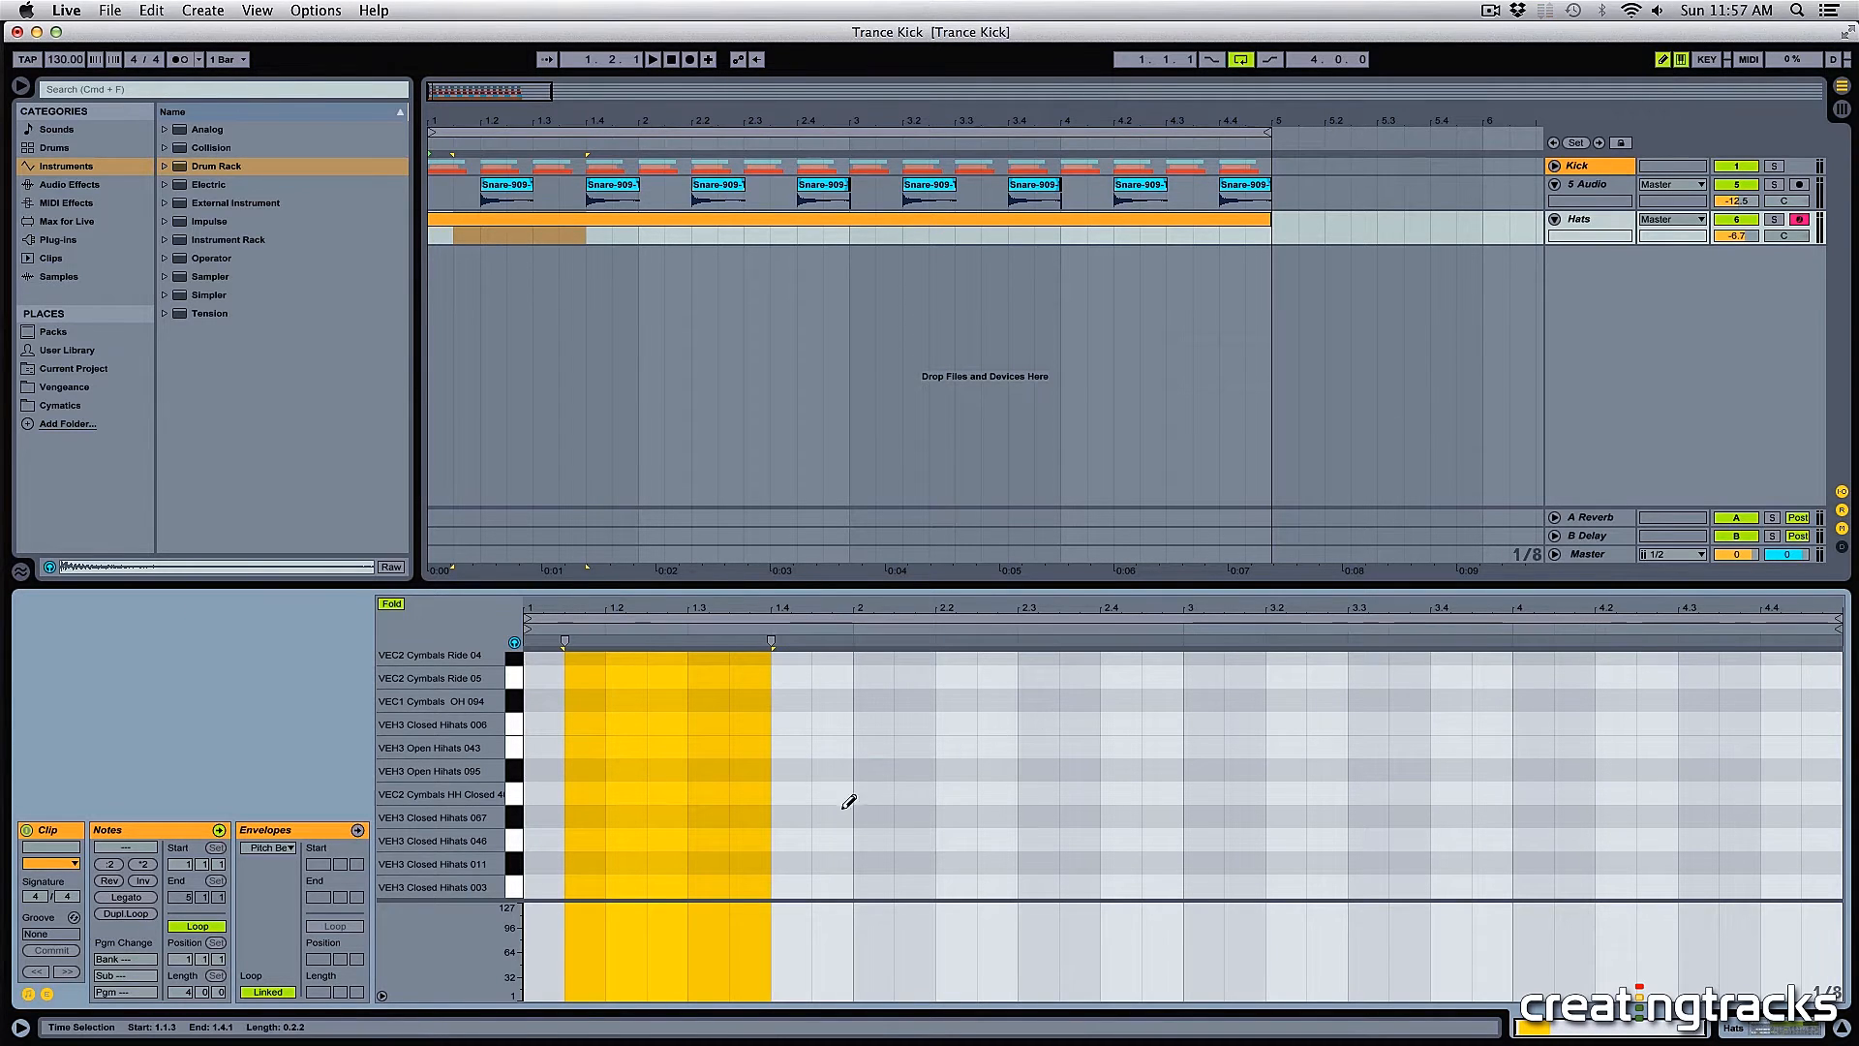
{"action": "left_click_drag", "start_coordinate": [547, 862], "coordinate": [1807, 845]}
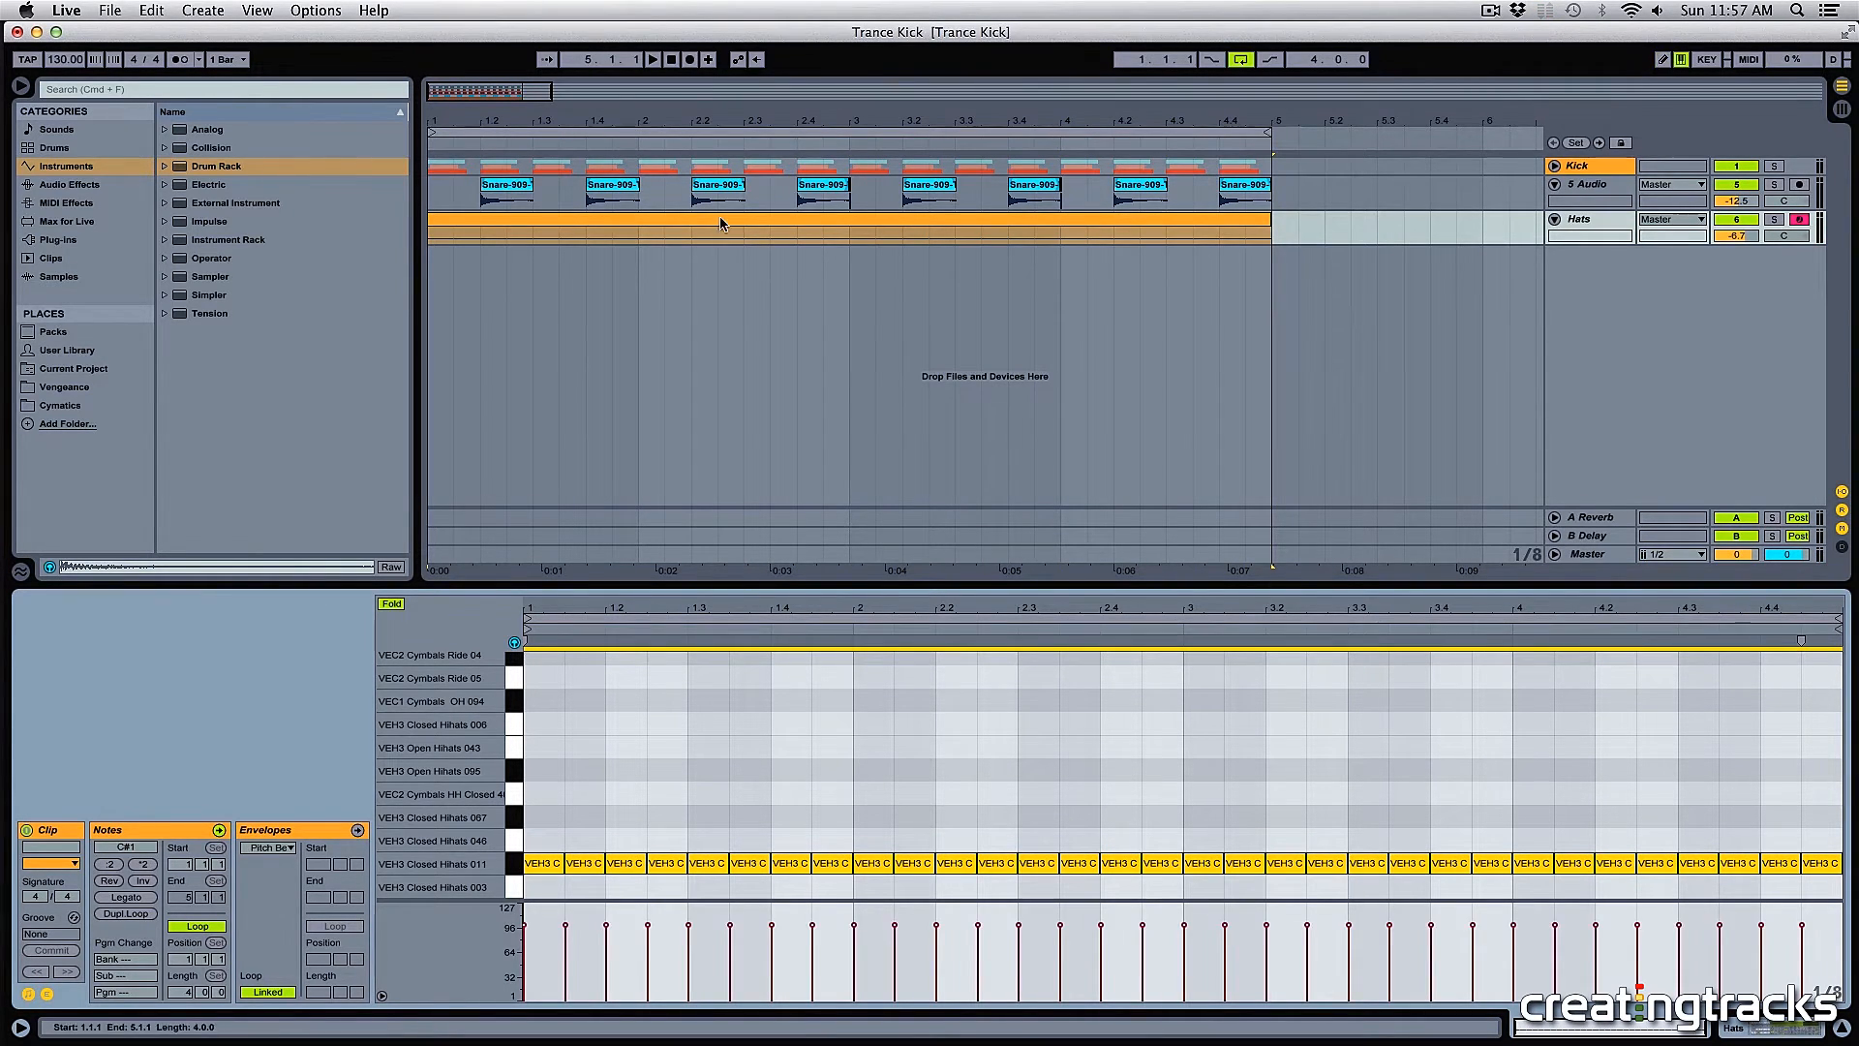
{"action": "key", "text": "space"}
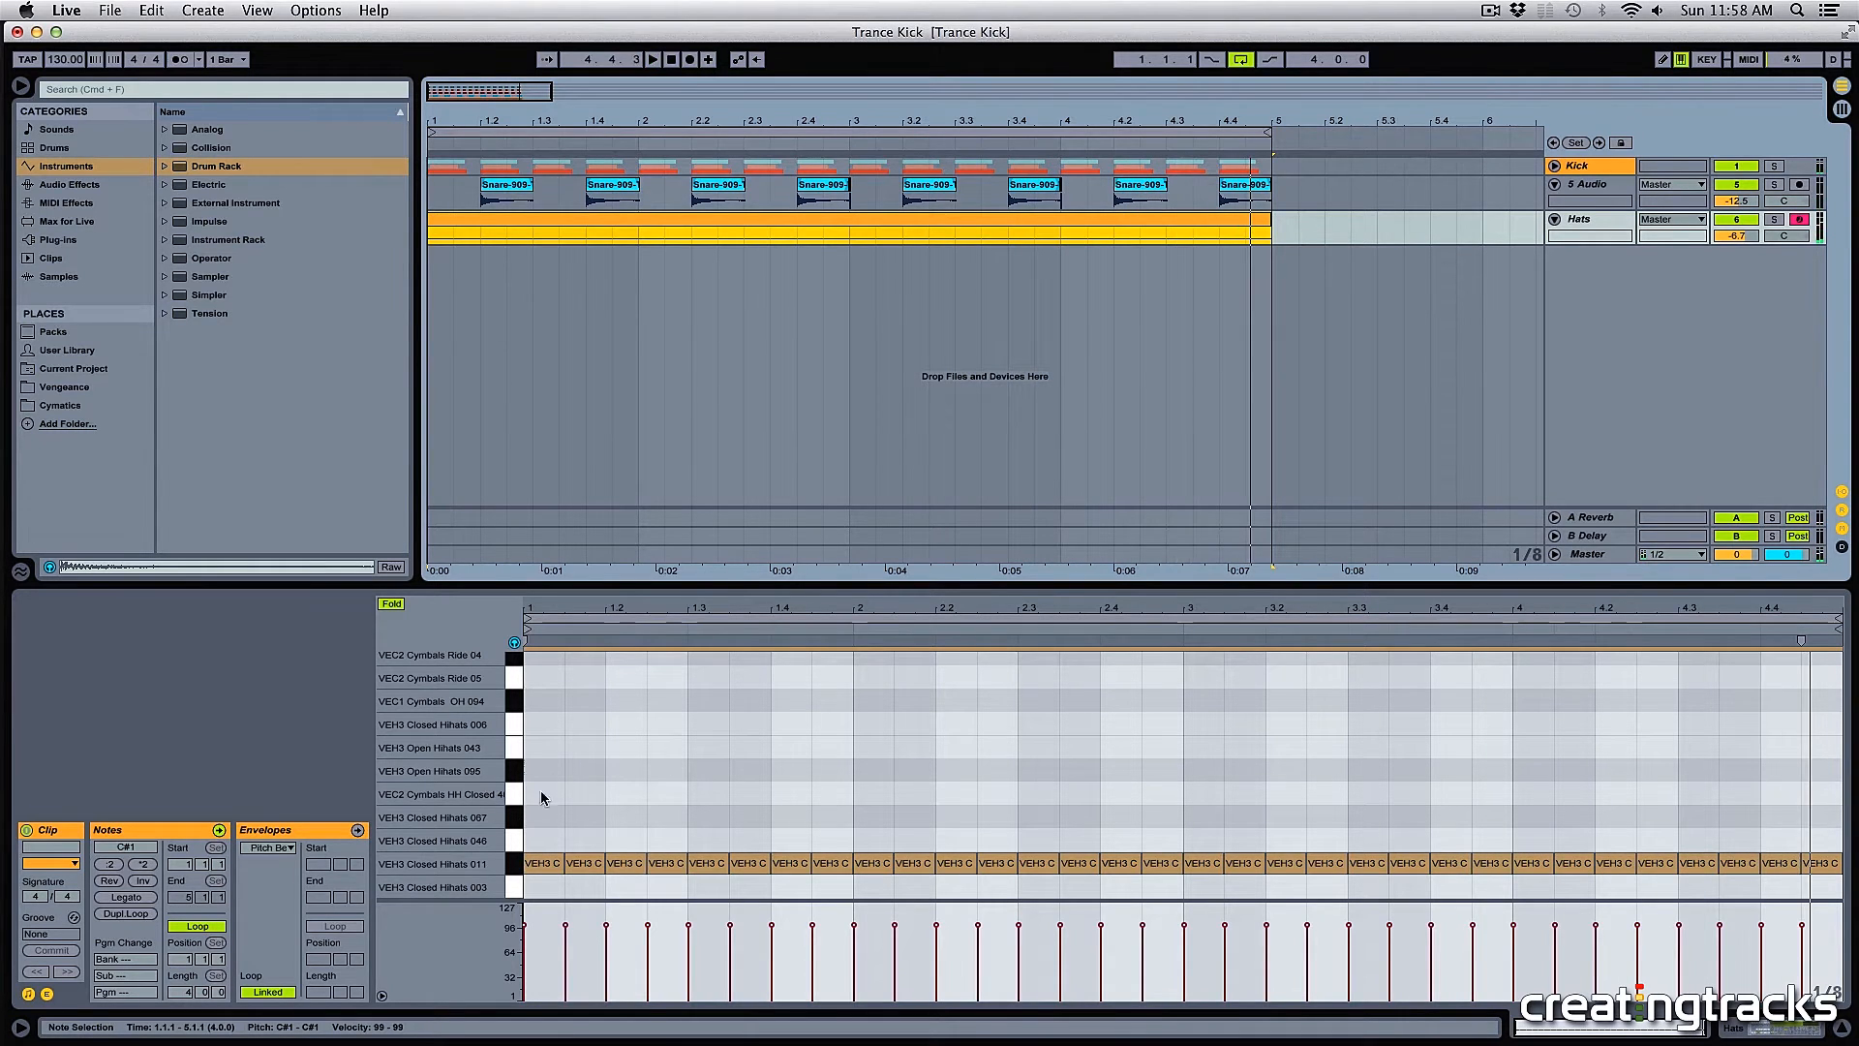
{"action": "left_click", "coordinate": [606, 770]}
{"action": "key", "text": "space"}
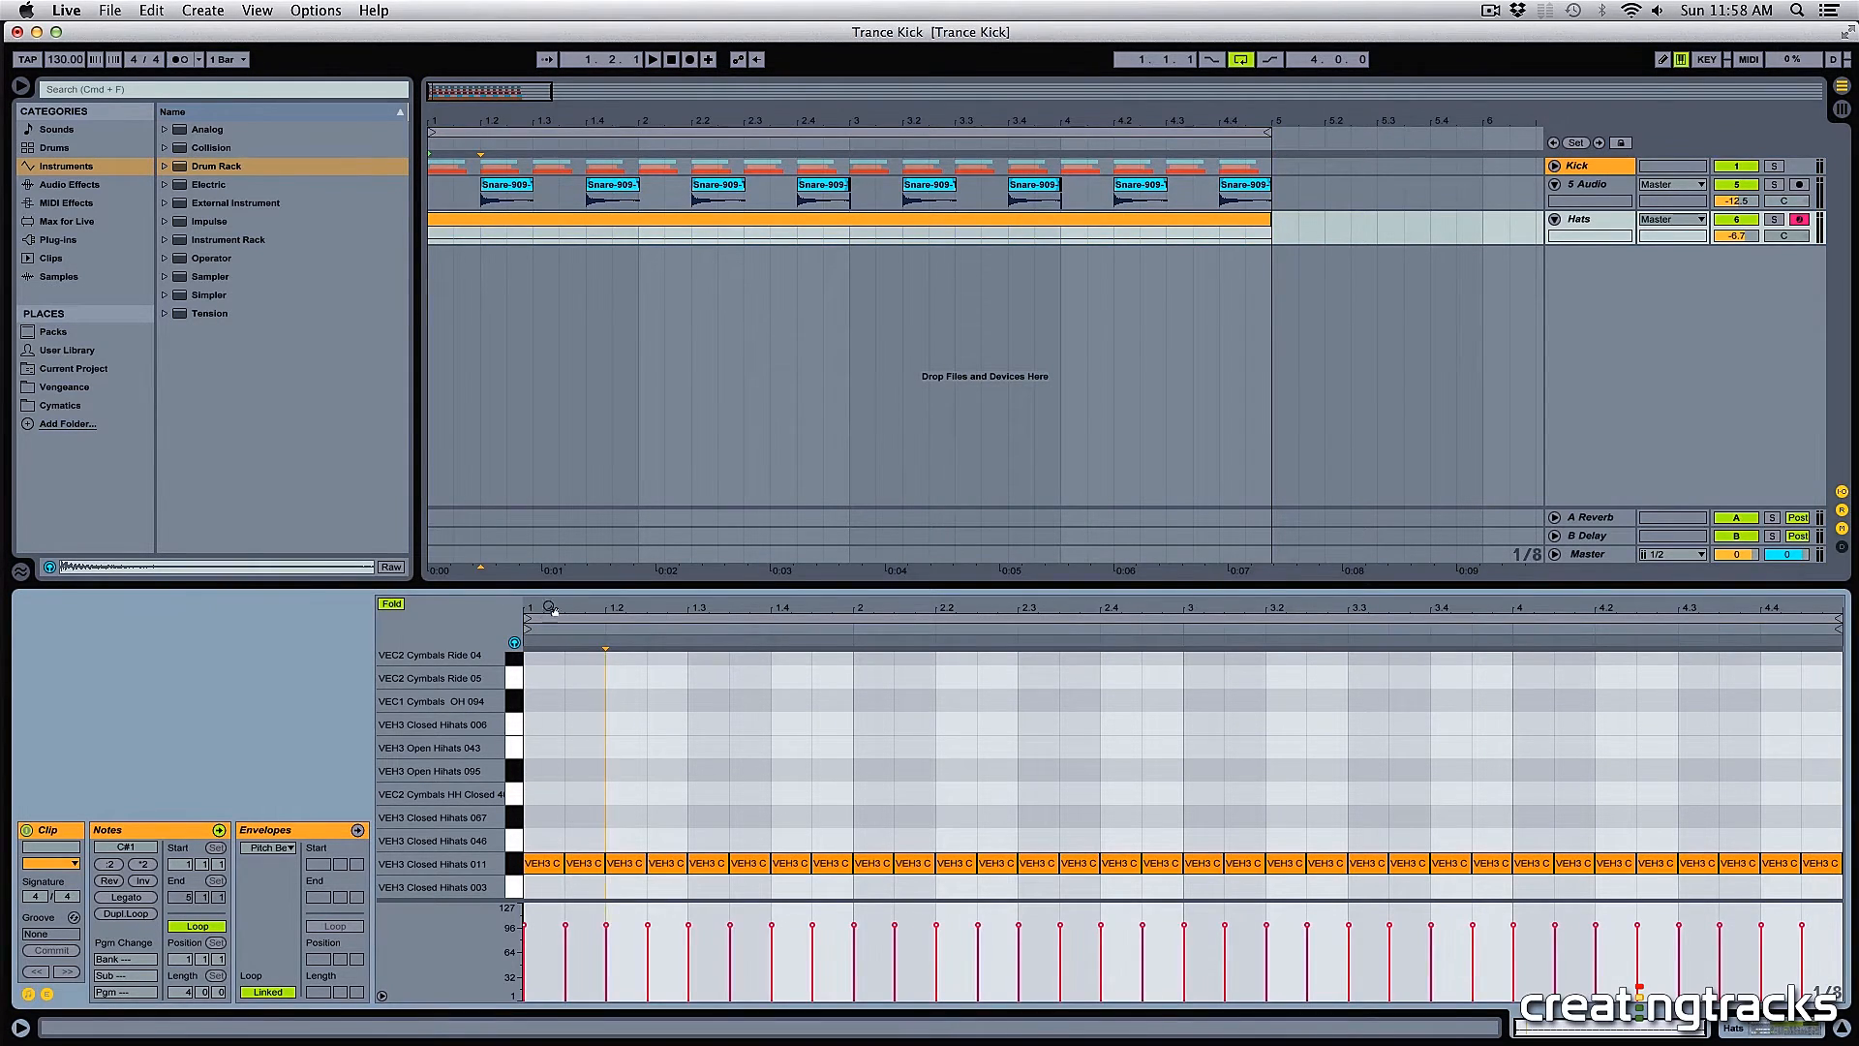
- Set the clip's fixed grid to 1/16 and mark individual sixteenth-note slots in the first two beats
{"action": "left_click_drag", "start_coordinate": [552, 607], "coordinate": [601, 744]}
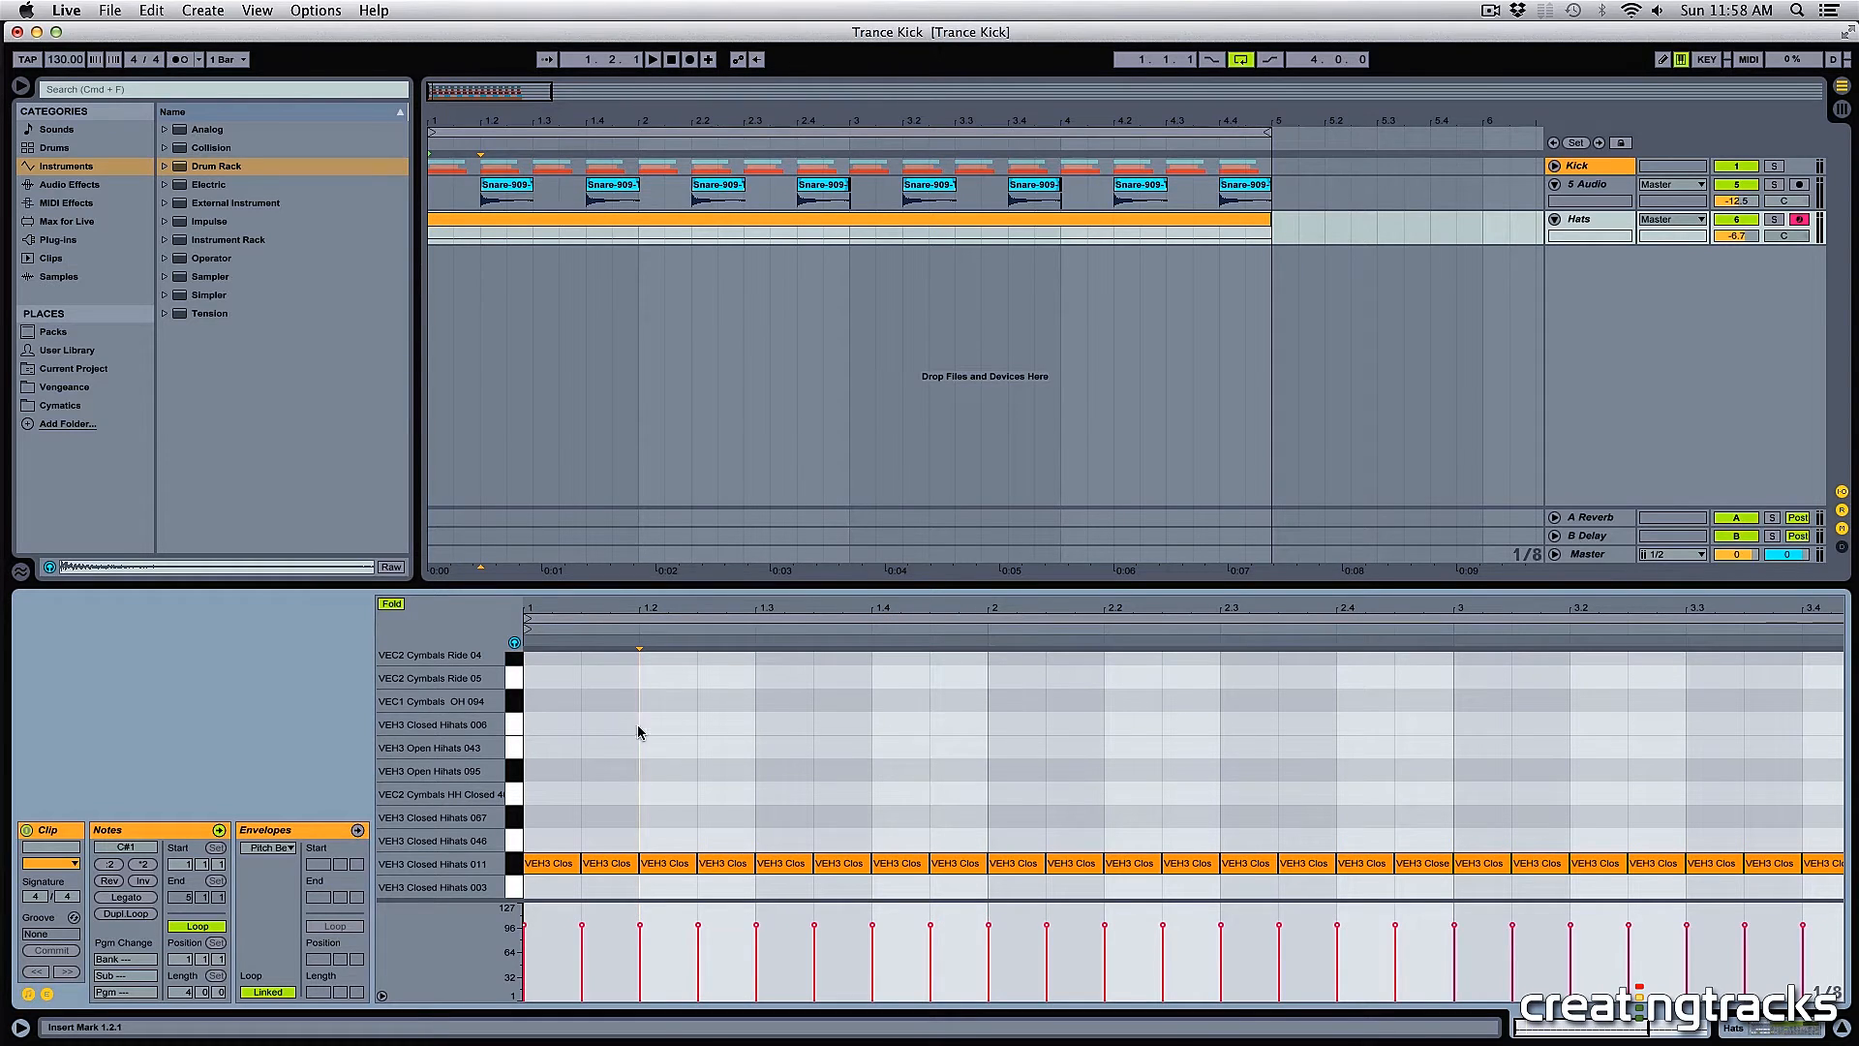
{"action": "right_click", "coordinate": [678, 716]}
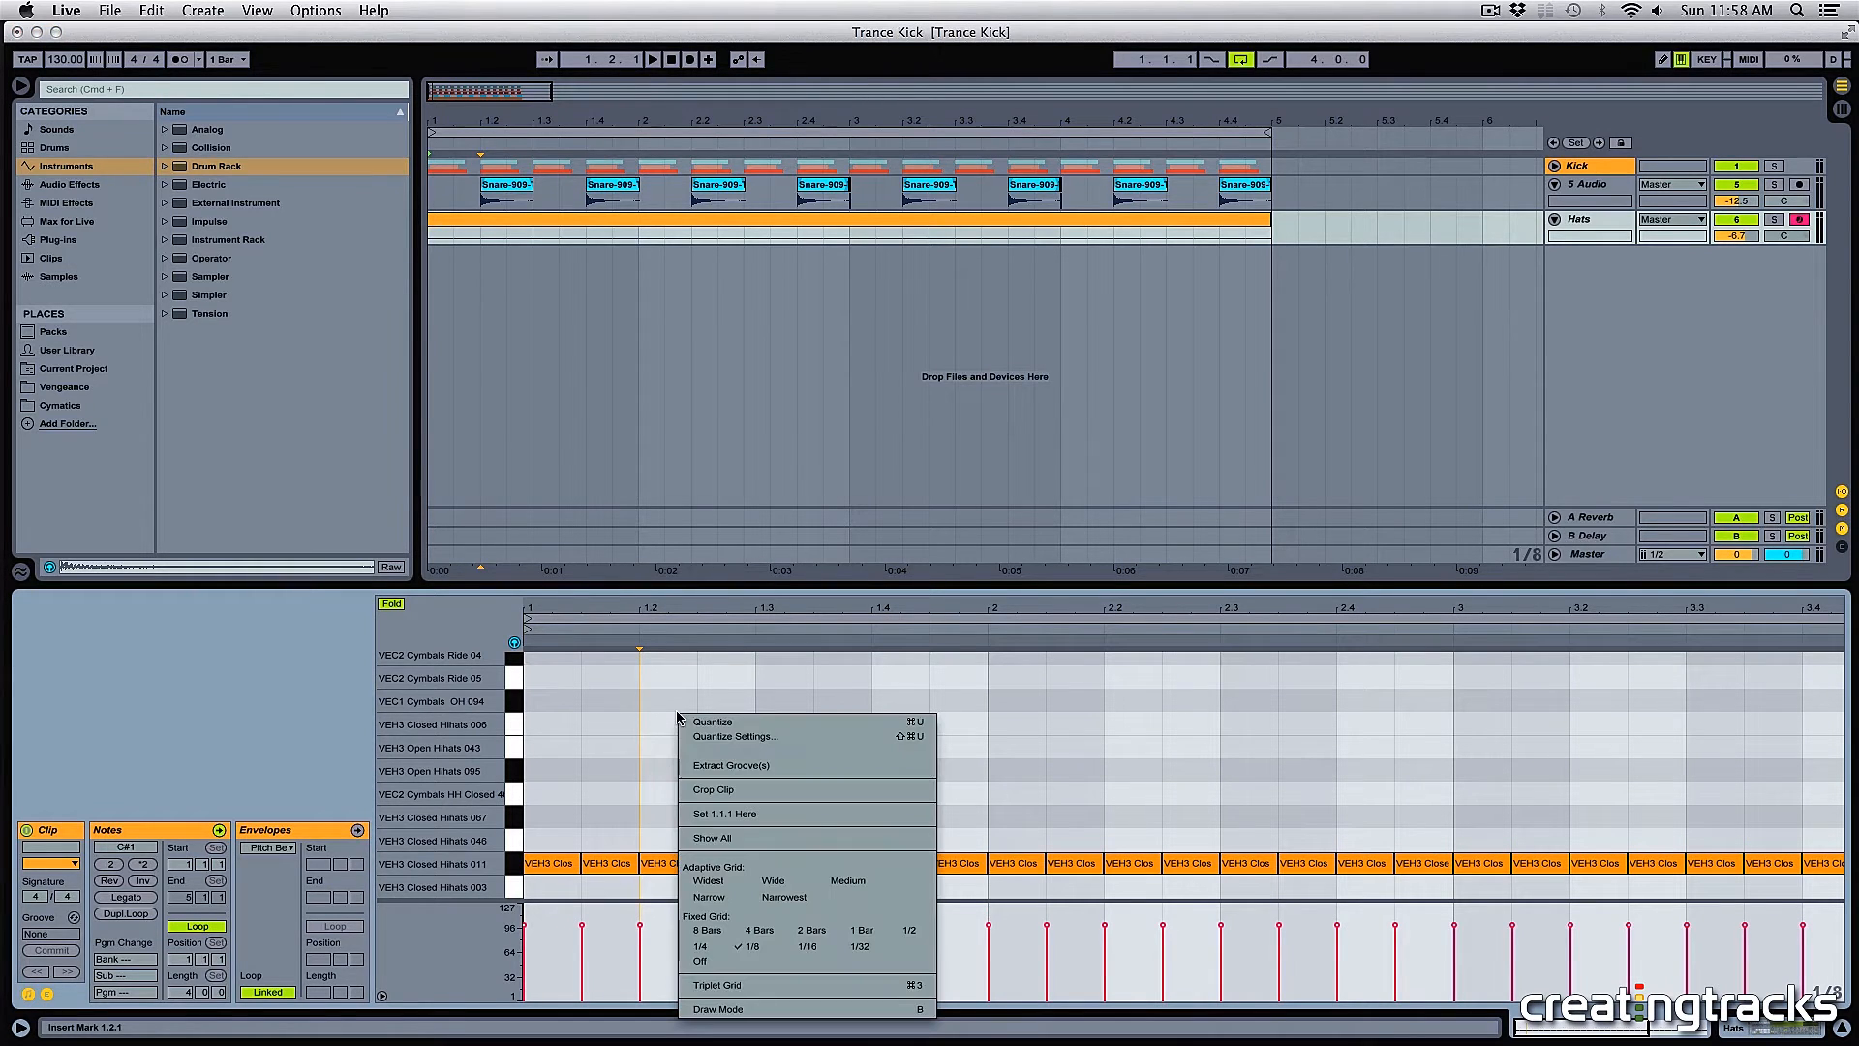
{"action": "left_click", "coordinate": [806, 946]}
{"action": "left_click_drag", "start_coordinate": [551, 661], "coordinate": [555, 780]}
{"action": "left_click_drag", "start_coordinate": [593, 662], "coordinate": [615, 788]}
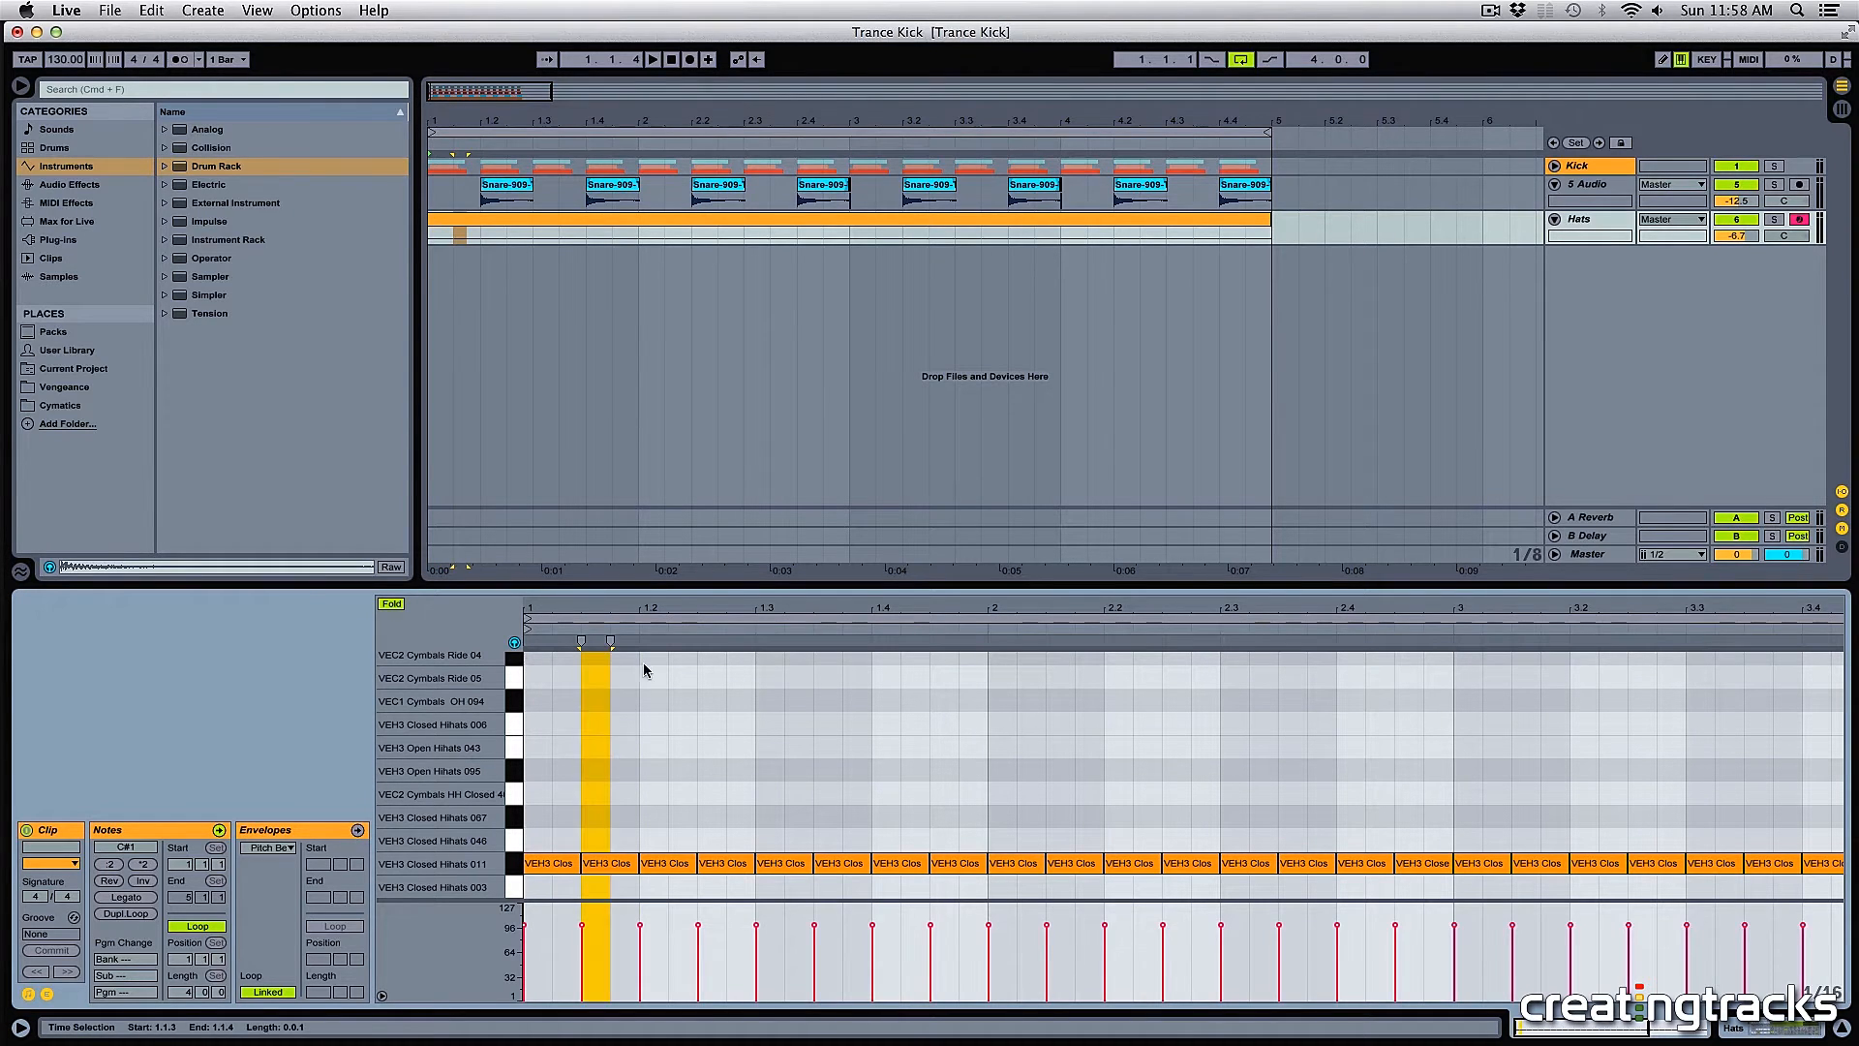
{"action": "left_click_drag", "start_coordinate": [656, 663], "coordinate": [701, 757]}
{"action": "left_click", "coordinate": [709, 669]}
{"action": "left_click_drag", "start_coordinate": [712, 676], "coordinate": [742, 681]}
{"action": "left_click", "coordinate": [742, 682]}
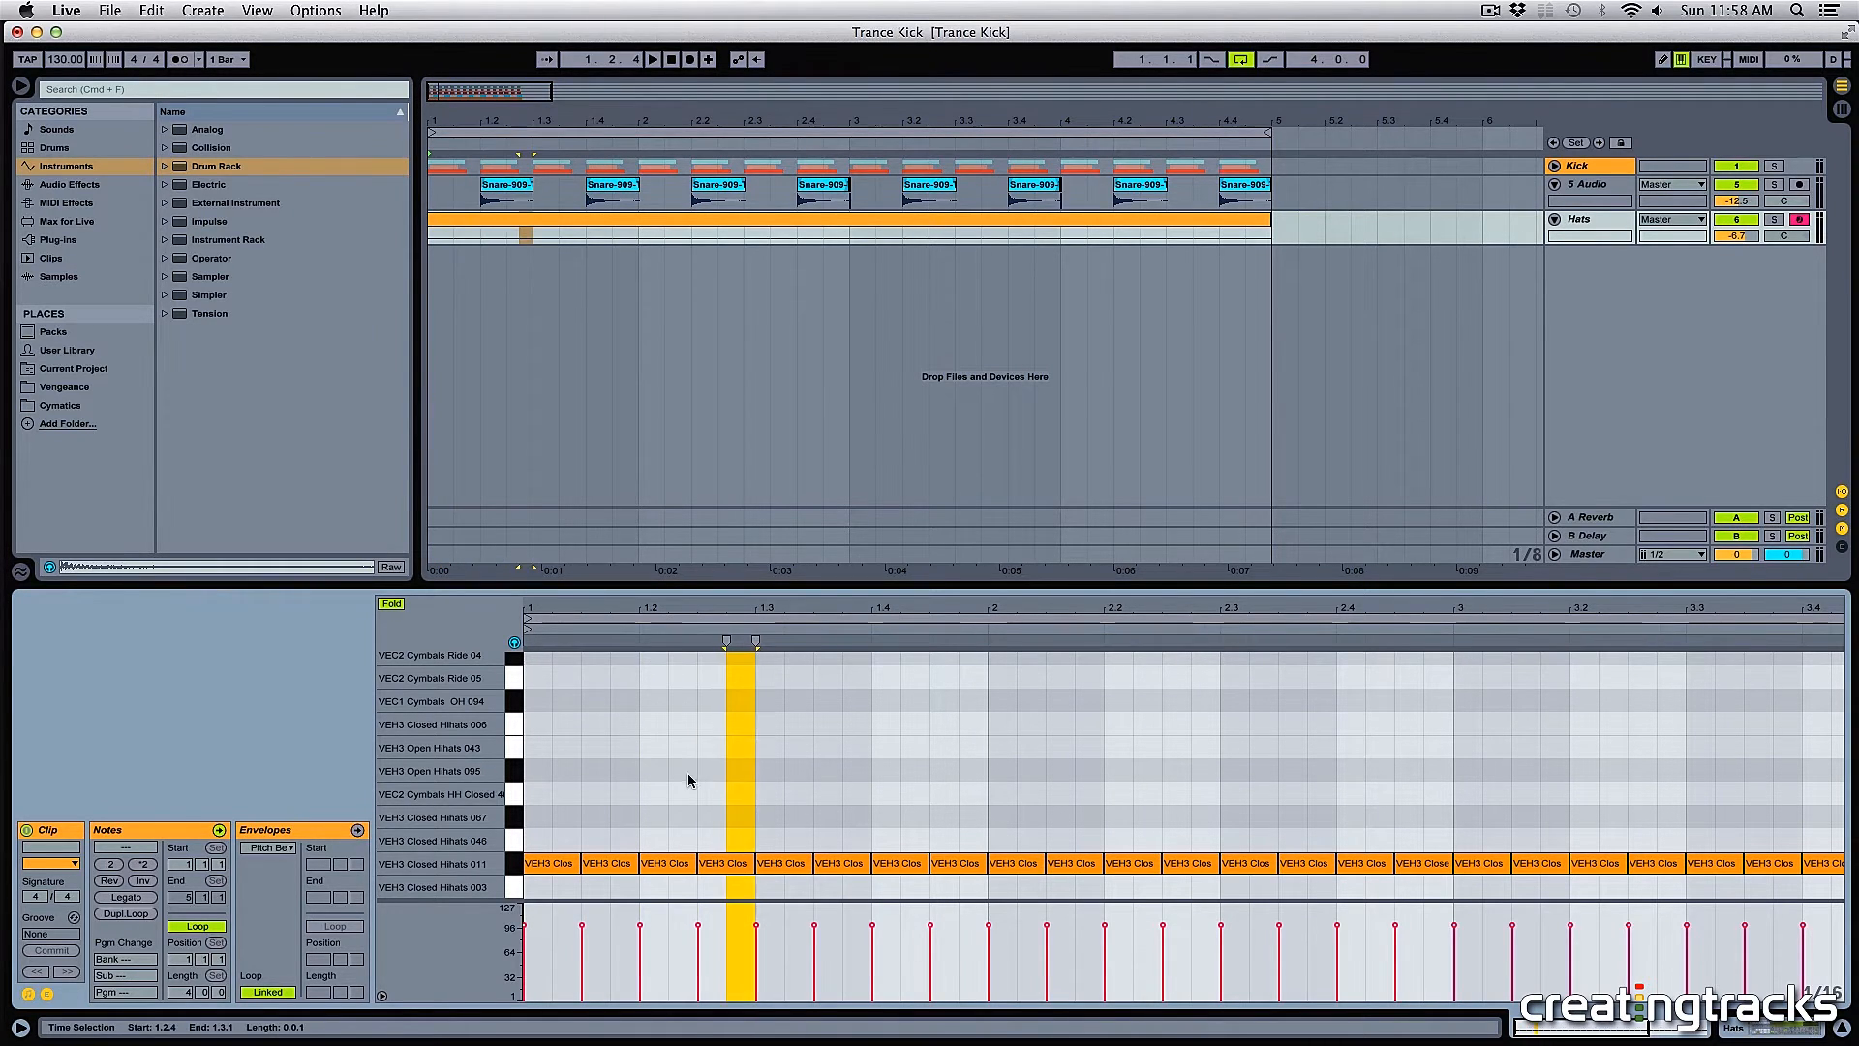
- Shorten all the C#1 closed hi-hat notes to one sixteenth each
{"action": "left_click", "coordinate": [639, 746]}
{"action": "key", "text": "super+a"}
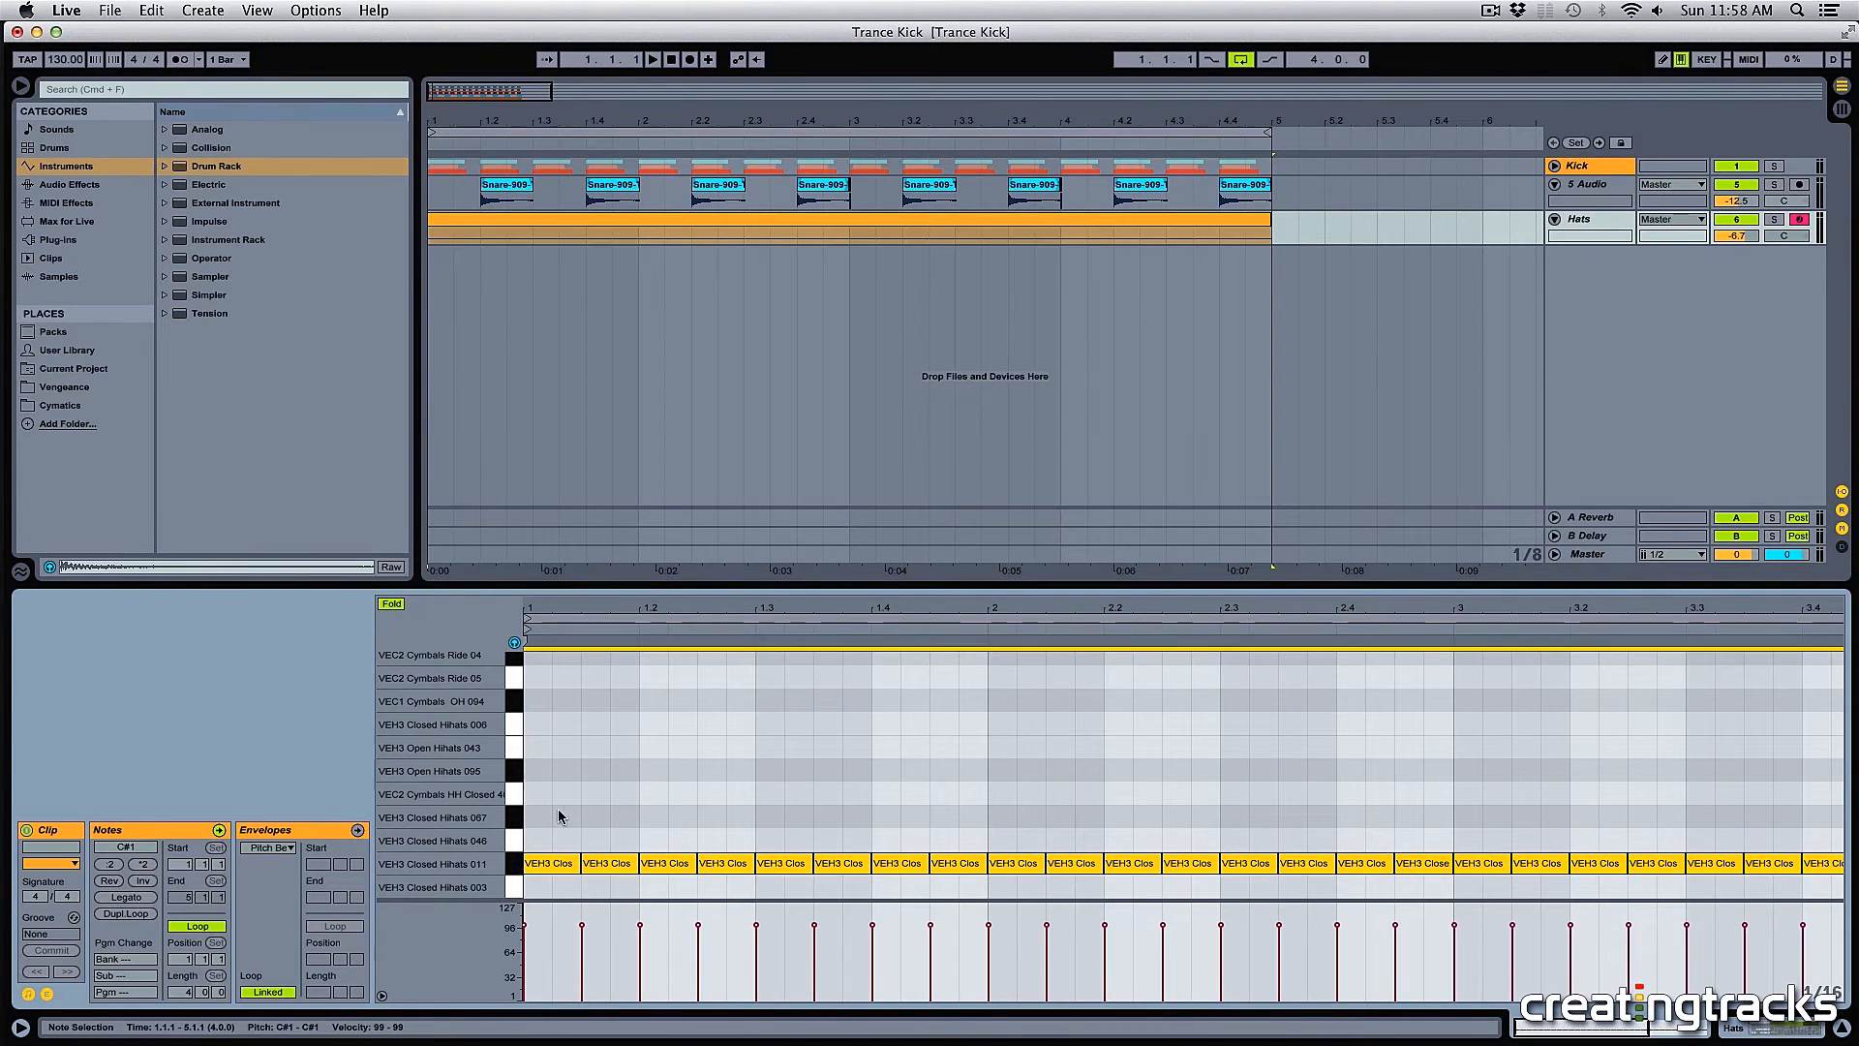
{"action": "left_click_drag", "start_coordinate": [545, 757], "coordinate": [1821, 891]}
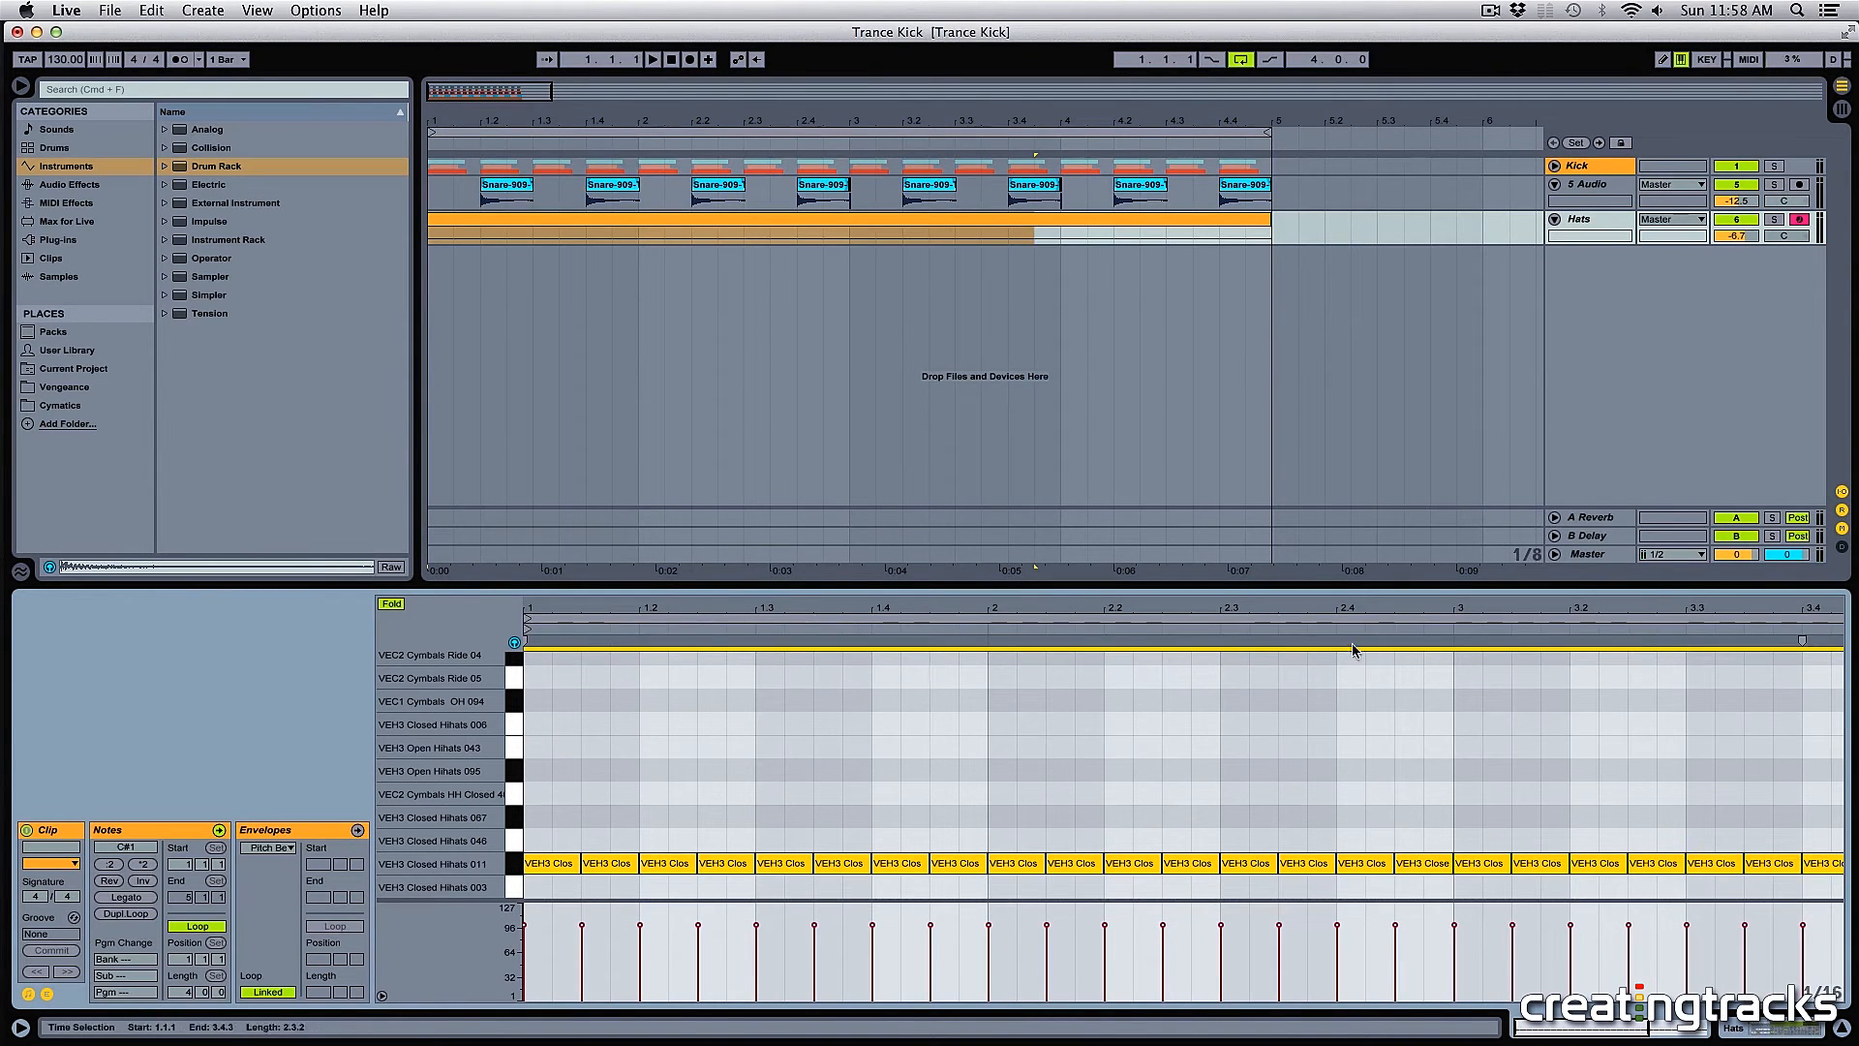
{"action": "left_click_drag", "start_coordinate": [1346, 610], "coordinate": [1346, 581]}
{"action": "left_click_drag", "start_coordinate": [1127, 608], "coordinate": [1120, 581]}
{"action": "left_click_drag", "start_coordinate": [525, 820], "coordinate": [1814, 921]}
{"action": "left_click_drag", "start_coordinate": [639, 605], "coordinate": [608, 863]}
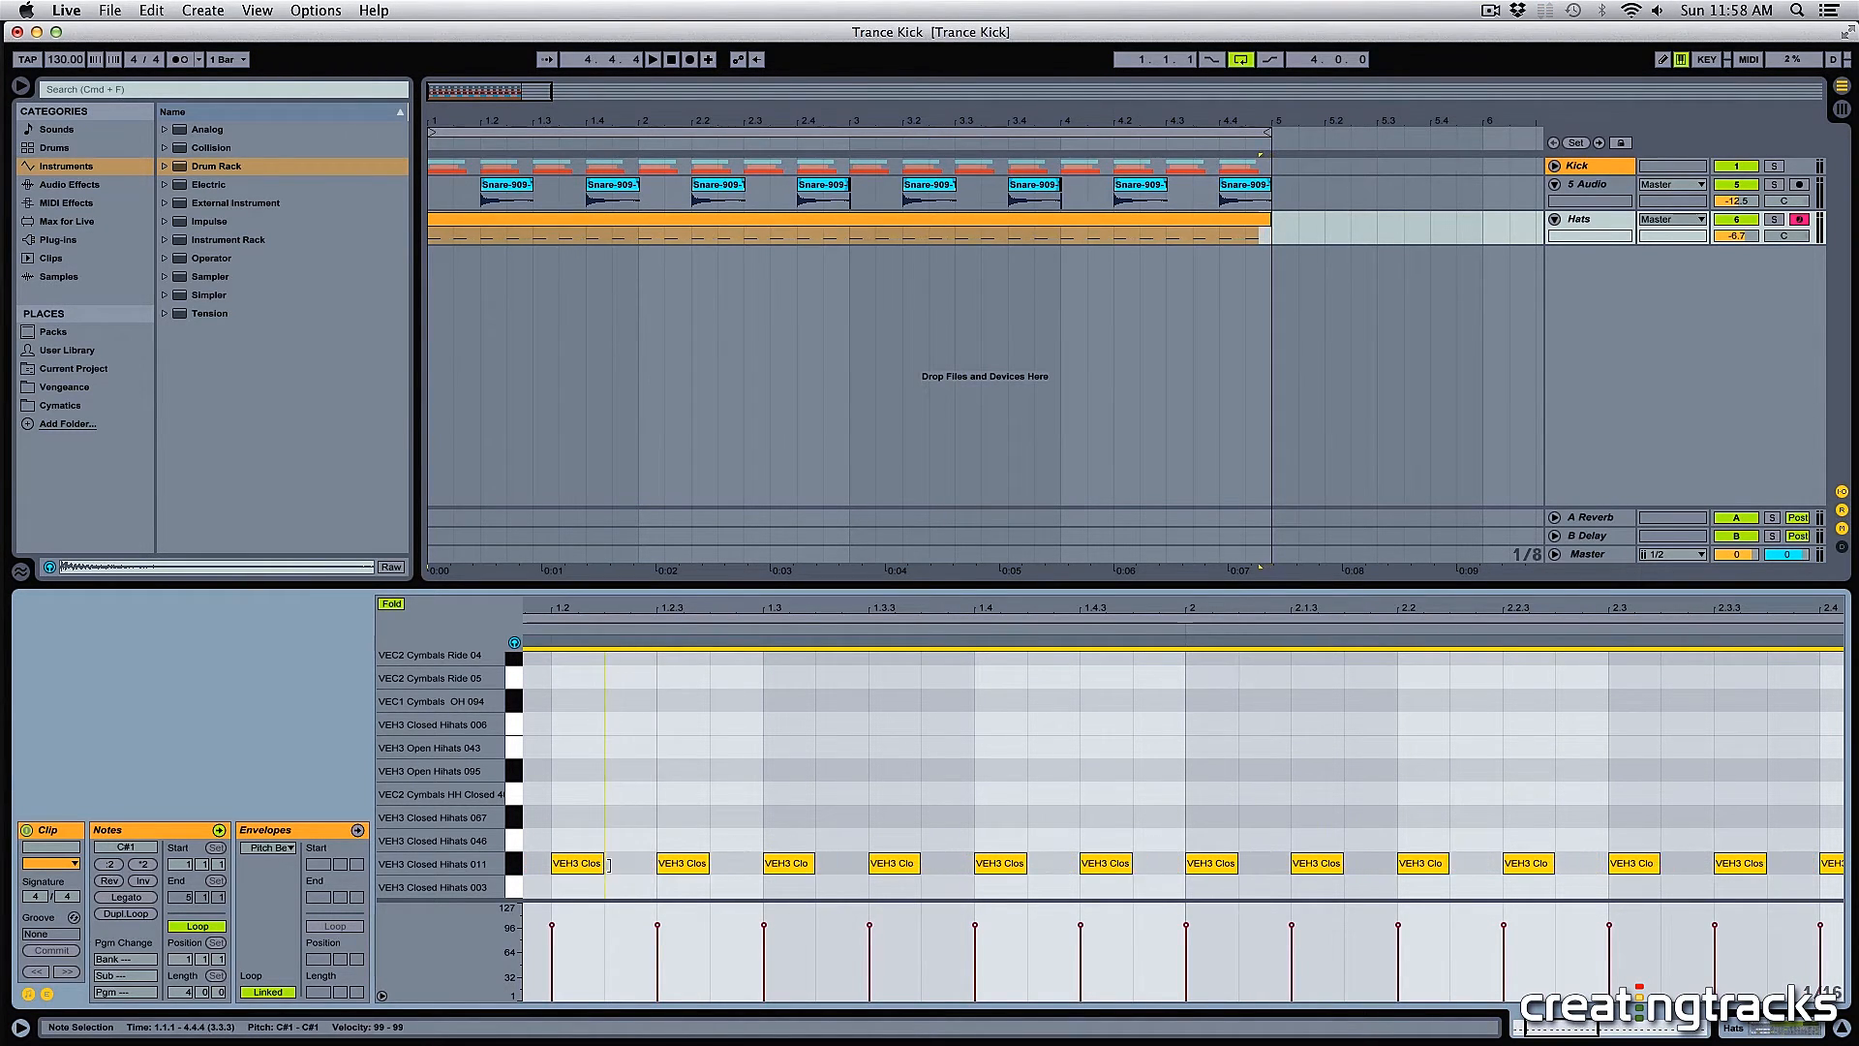
{"action": "left_click_drag", "start_coordinate": [691, 609], "coordinate": [691, 455]}
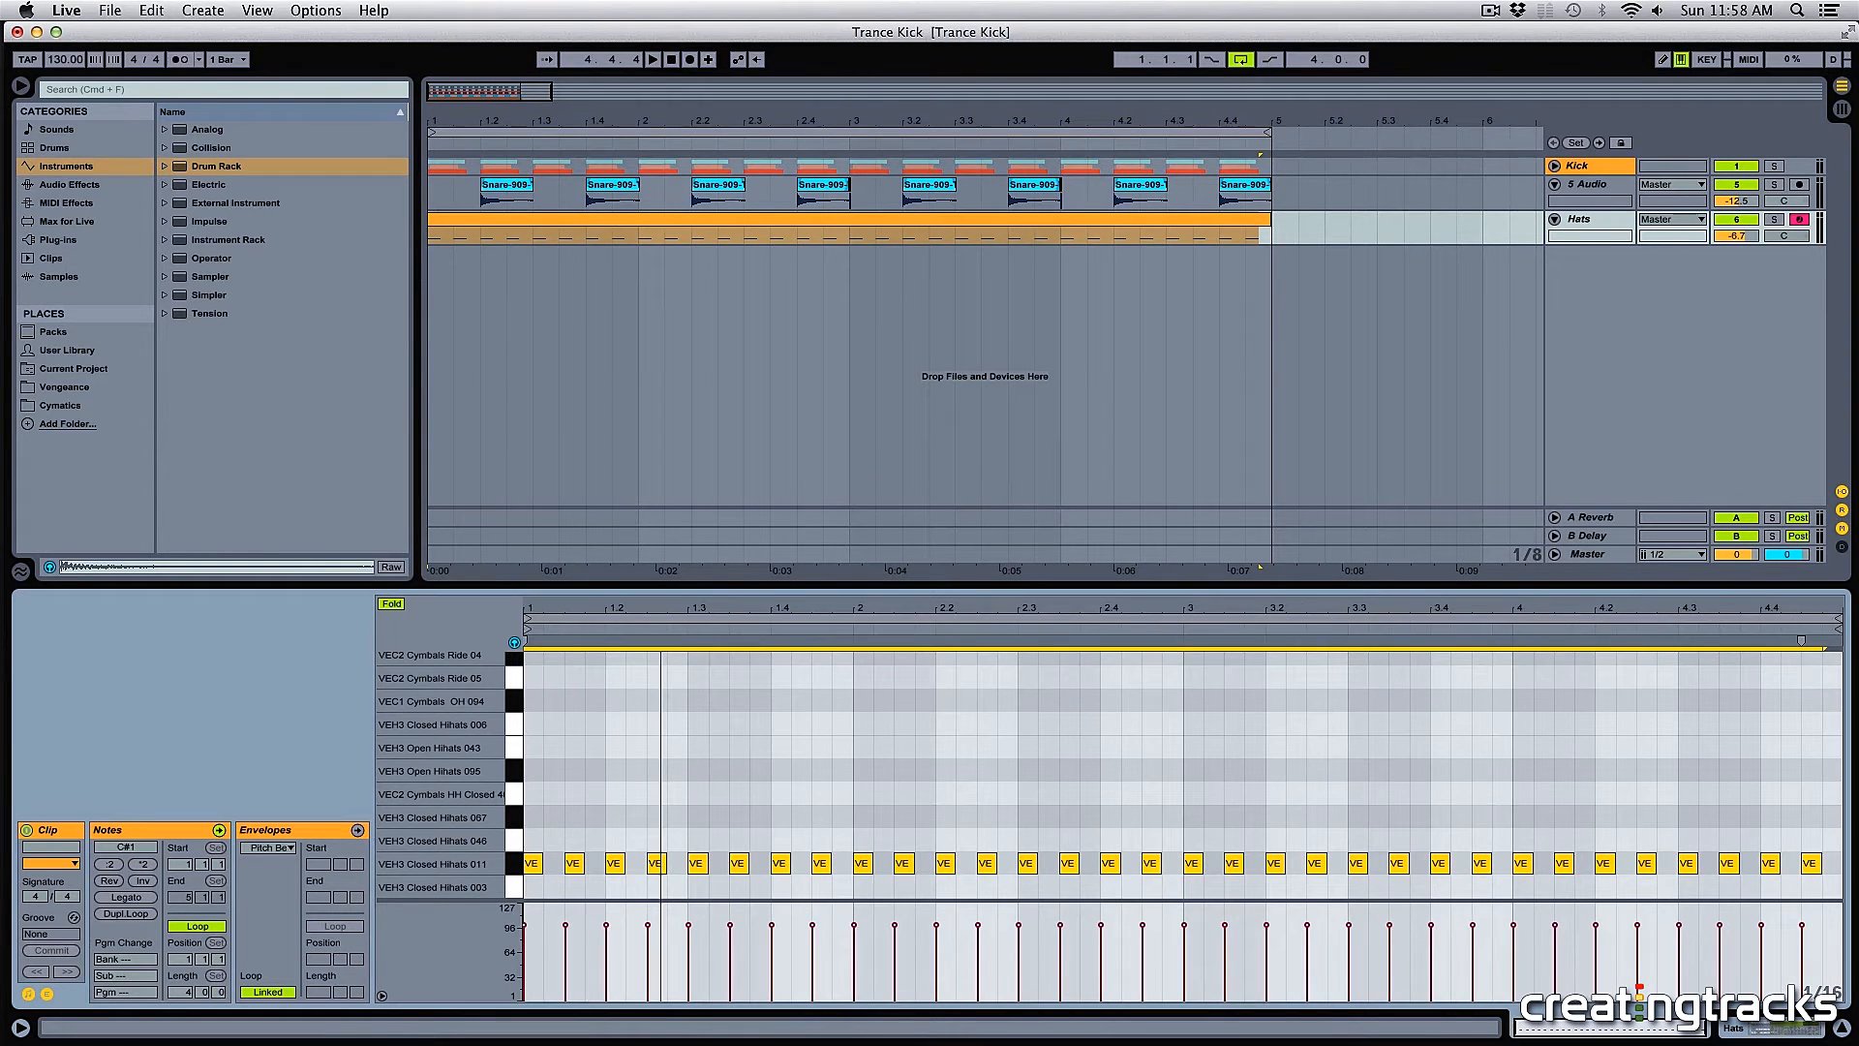
- Duplicate all the C#1 notes one sixteenth later to form continuous sixteenths, and play the loop
{"action": "left_click_drag", "start_coordinate": [598, 605], "coordinate": [616, 895]}
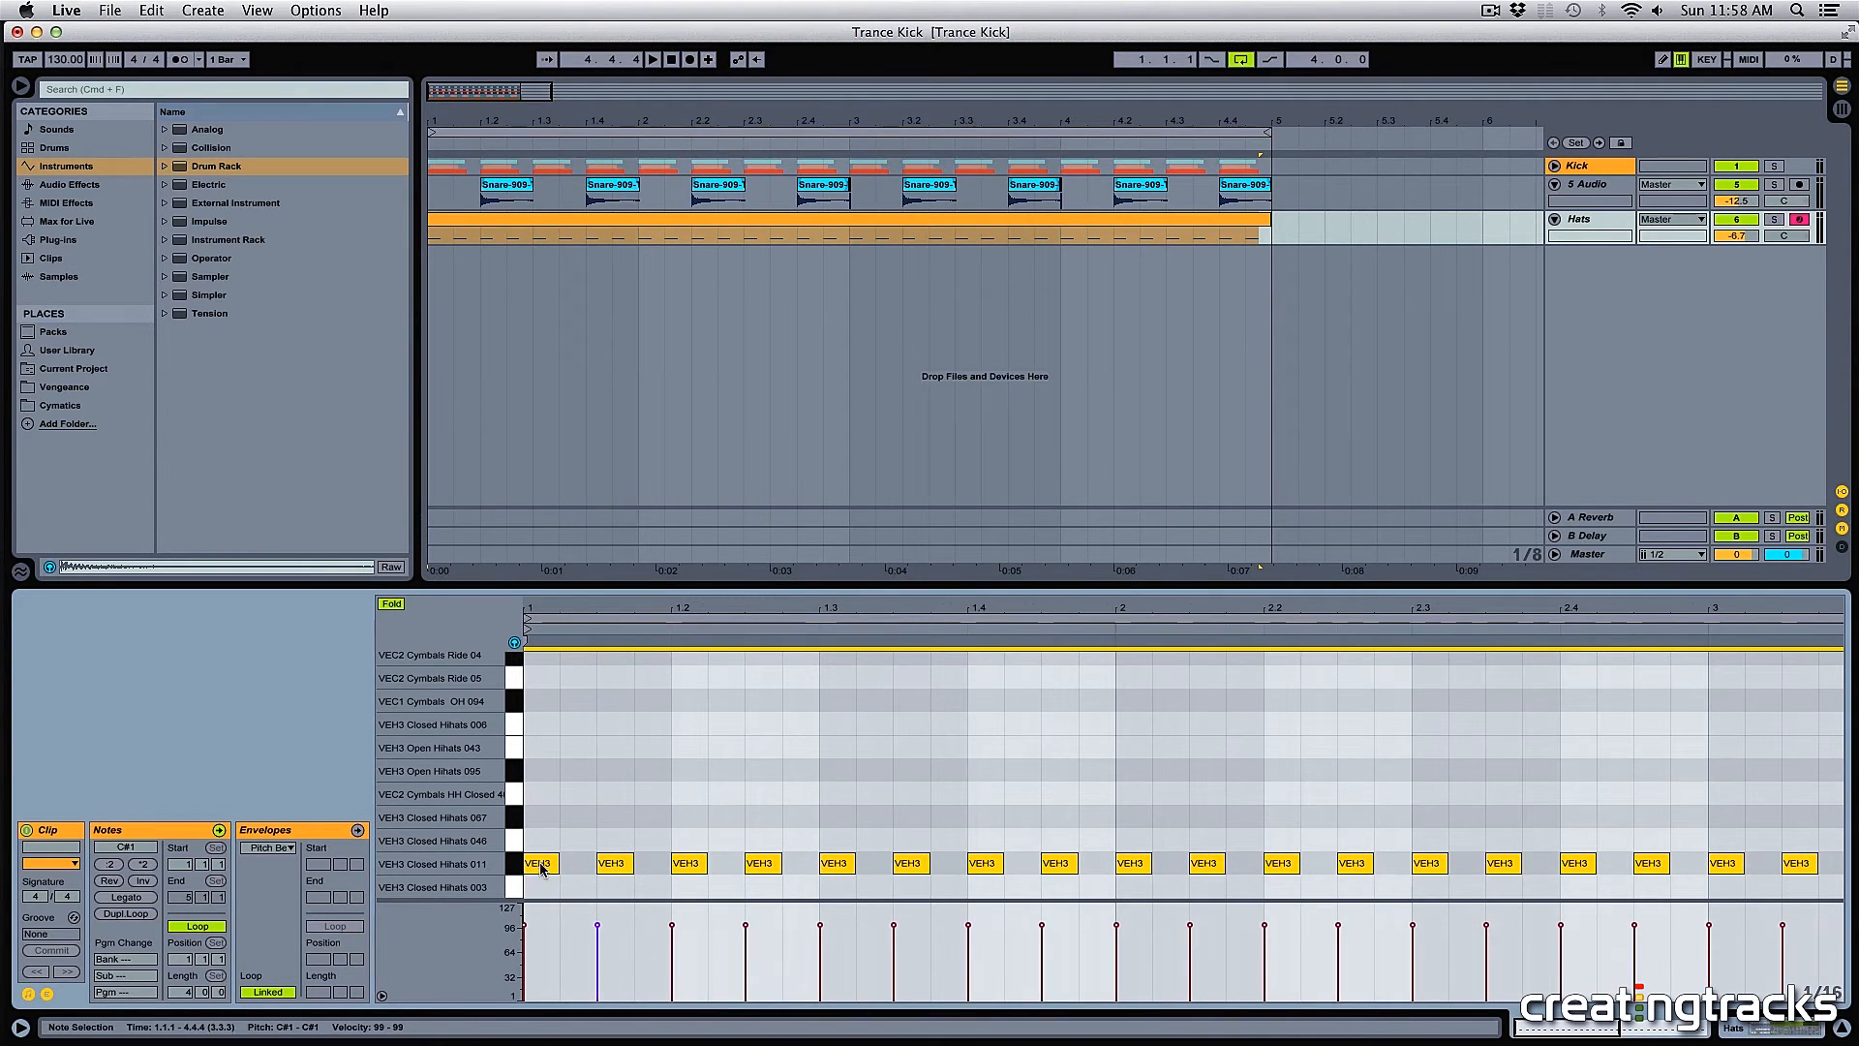
{"action": "left_click", "coordinate": [560, 814]}
{"action": "key", "text": "super+a"}
{"action": "left_click_drag", "start_coordinate": [536, 868], "coordinate": [569, 869]}
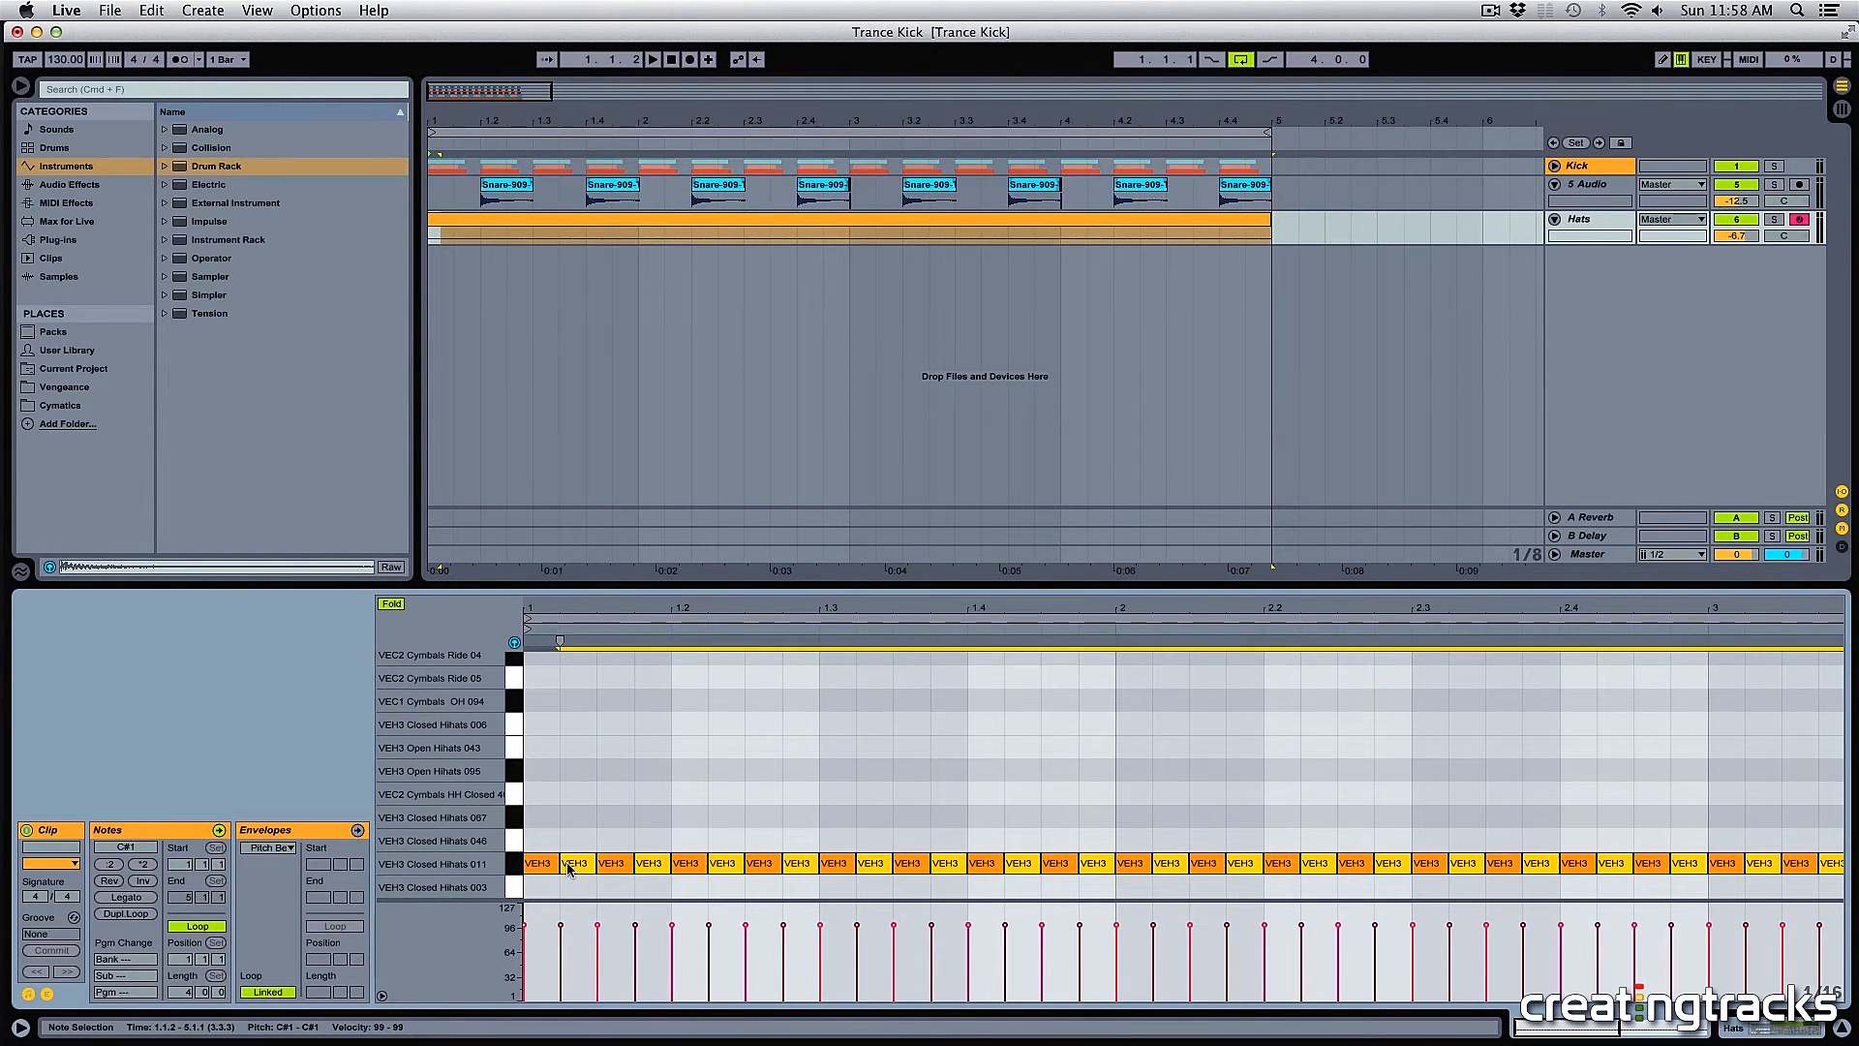
{"action": "key", "text": "space"}
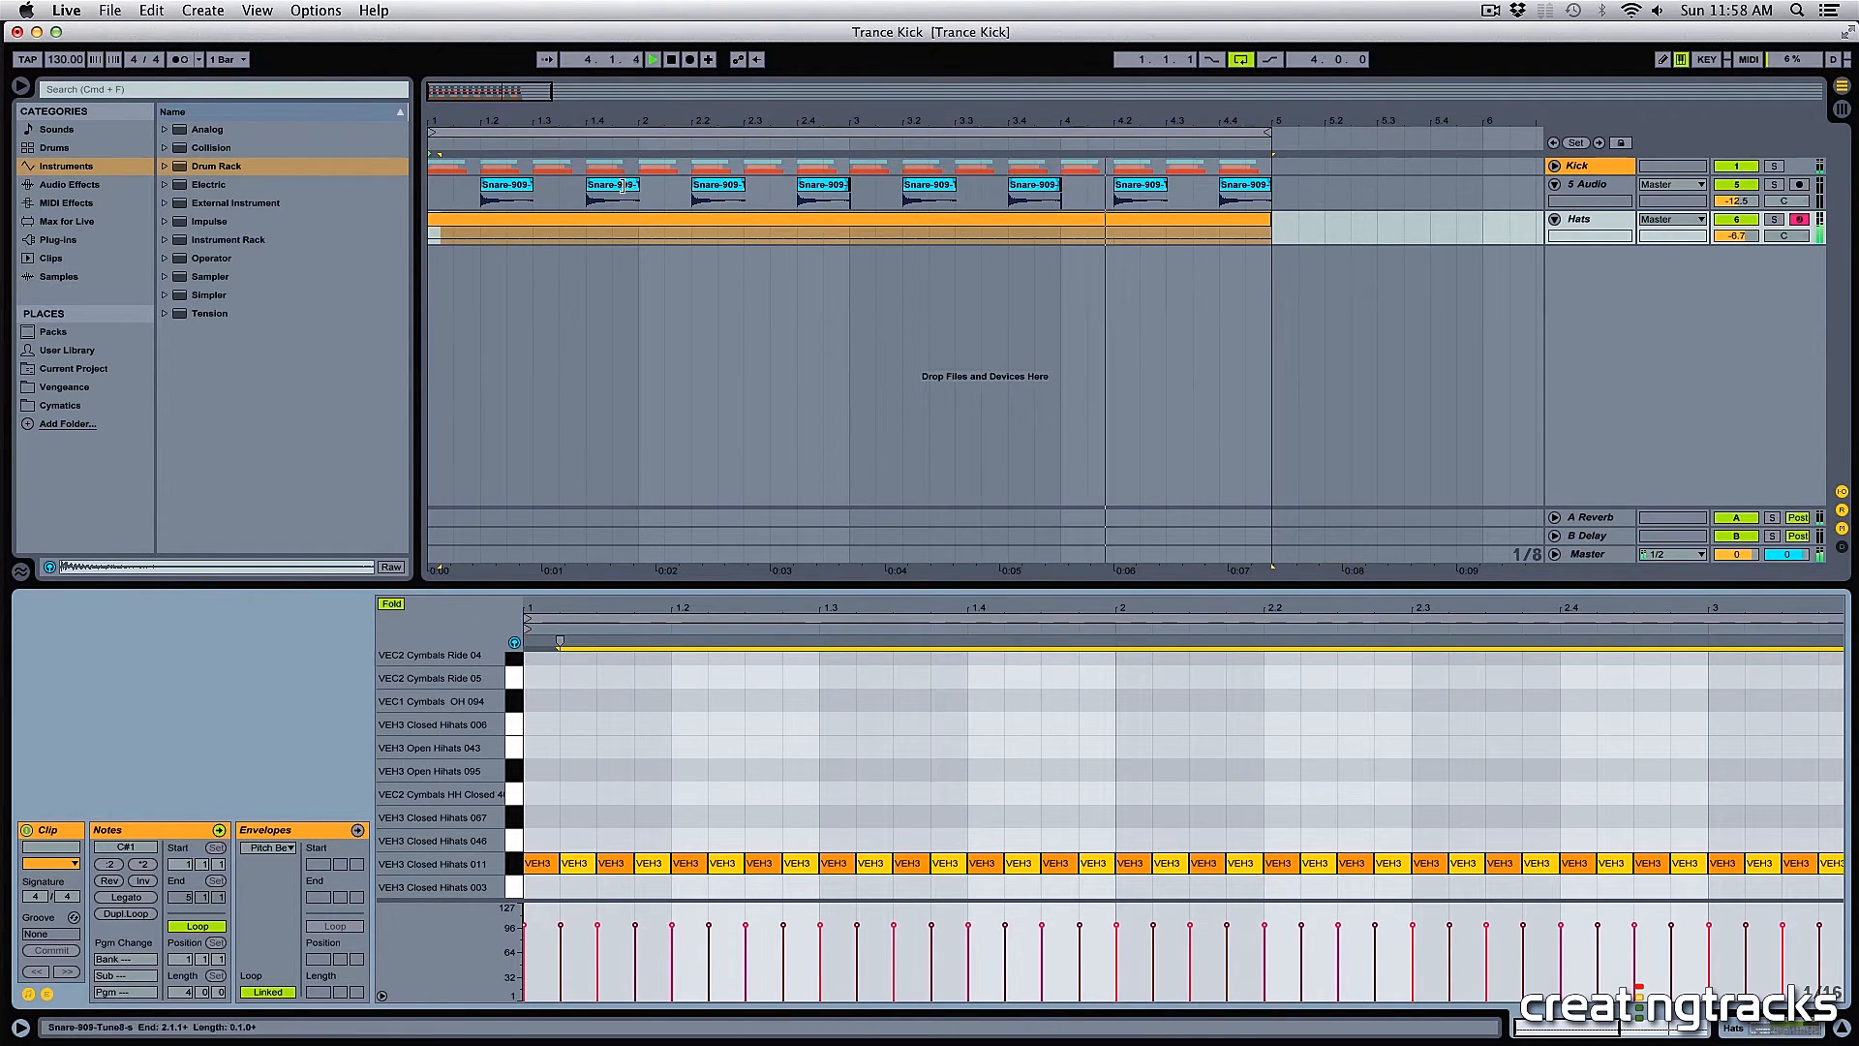
{"action": "left_click", "coordinate": [600, 219]}
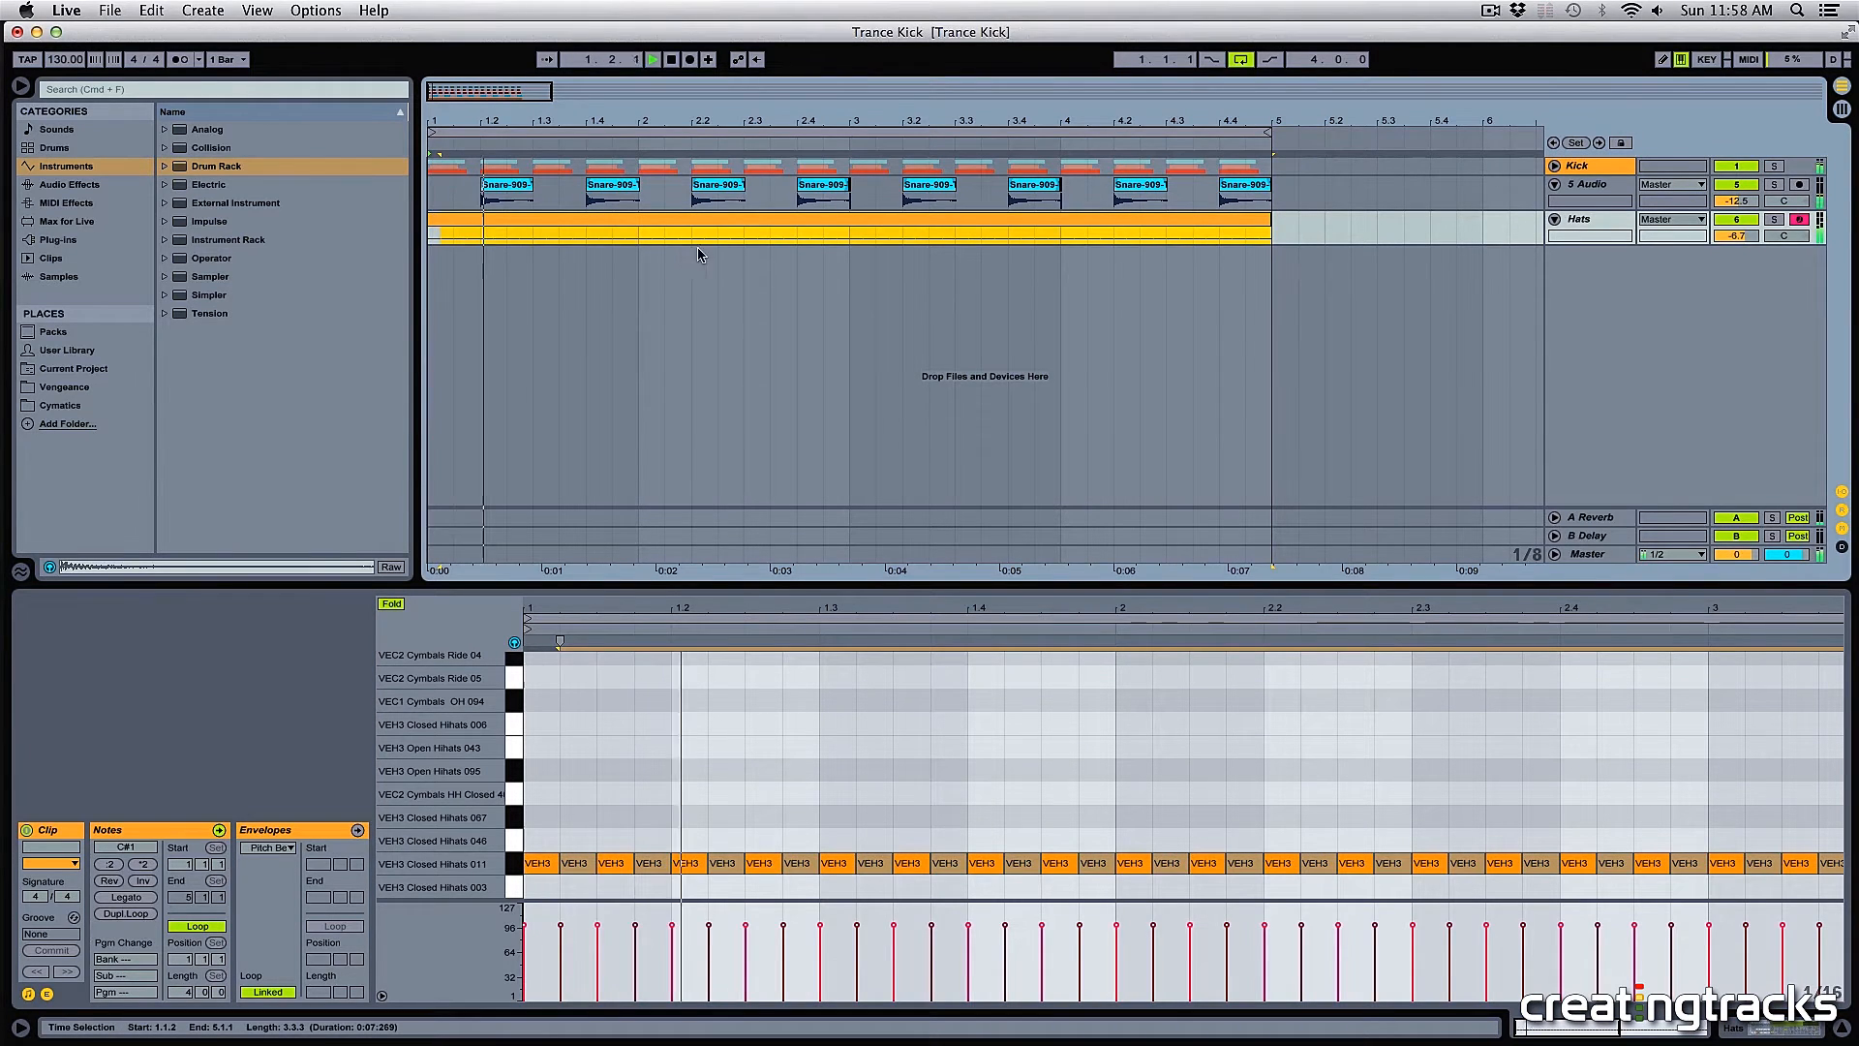
{"action": "left_click", "coordinate": [707, 808]}
{"action": "key", "text": "space"}
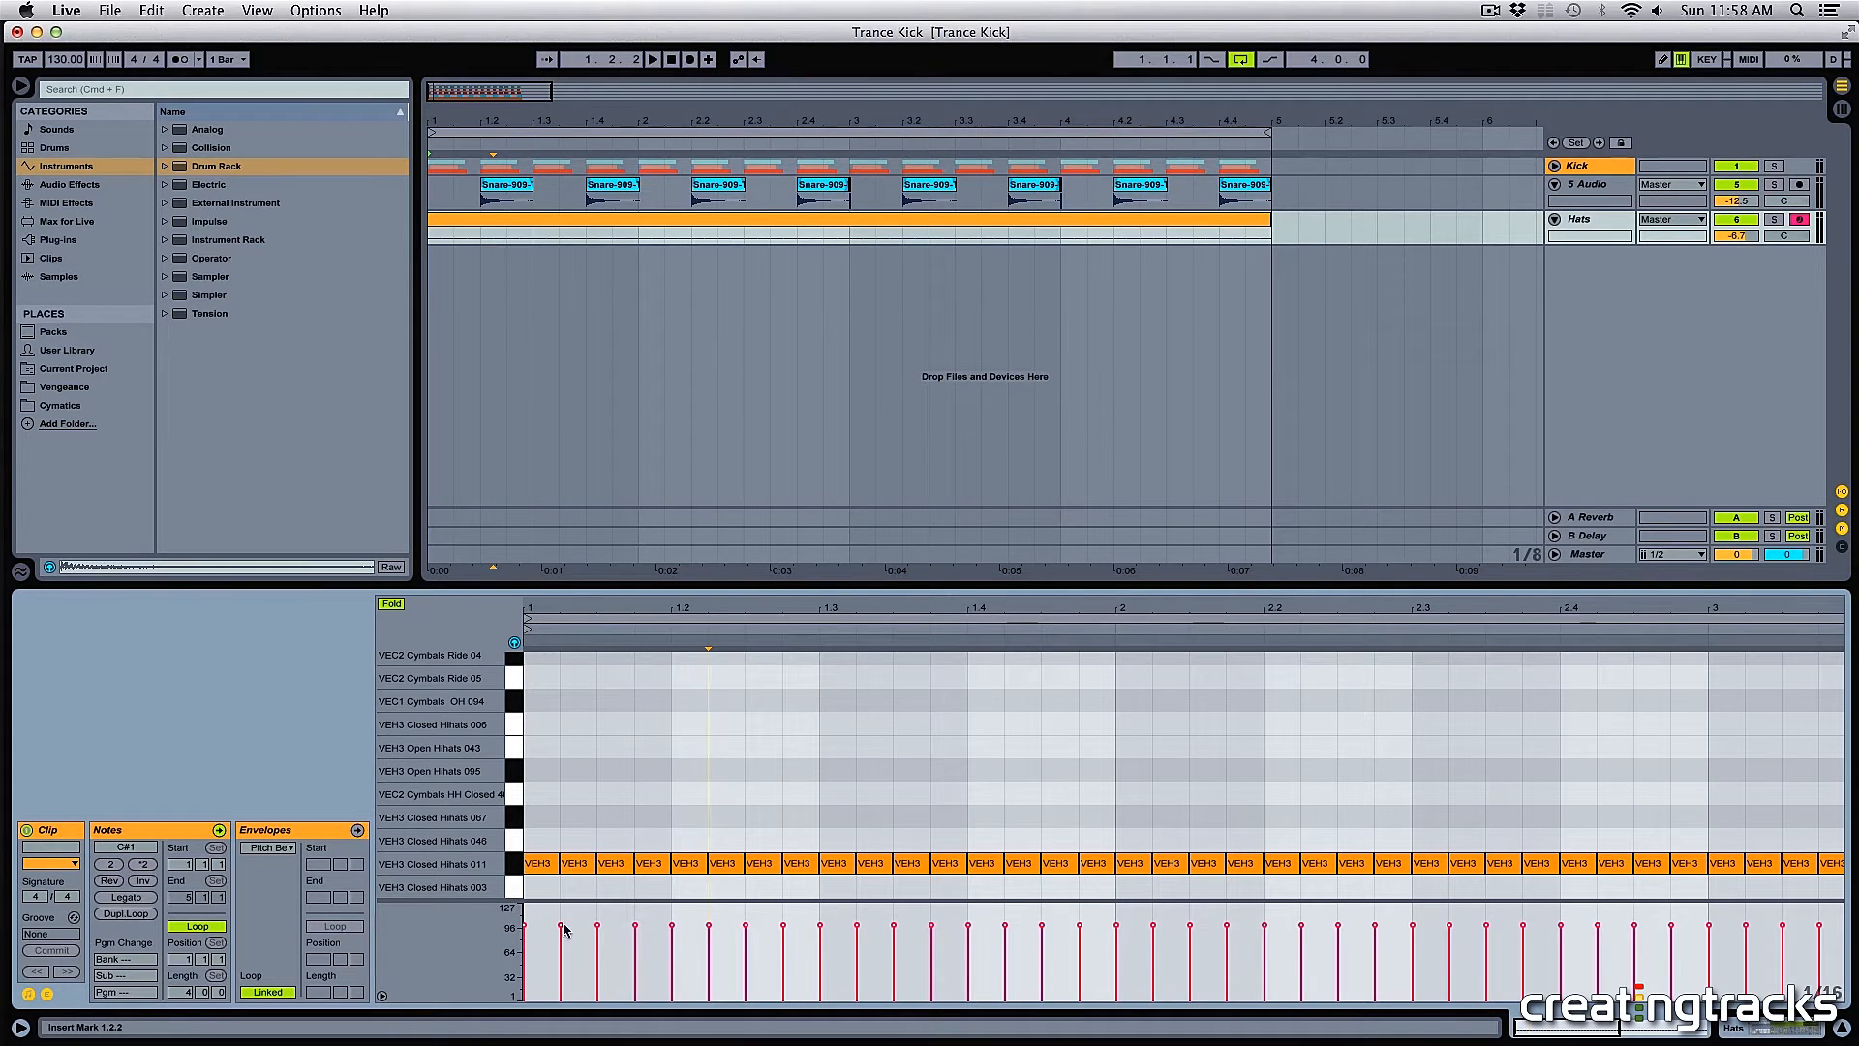
- Hide and show the velocity editor beneath the notes
{"action": "left_click", "coordinate": [383, 997]}
{"action": "left_click", "coordinate": [382, 996]}
{"action": "left_click", "coordinate": [383, 996]}
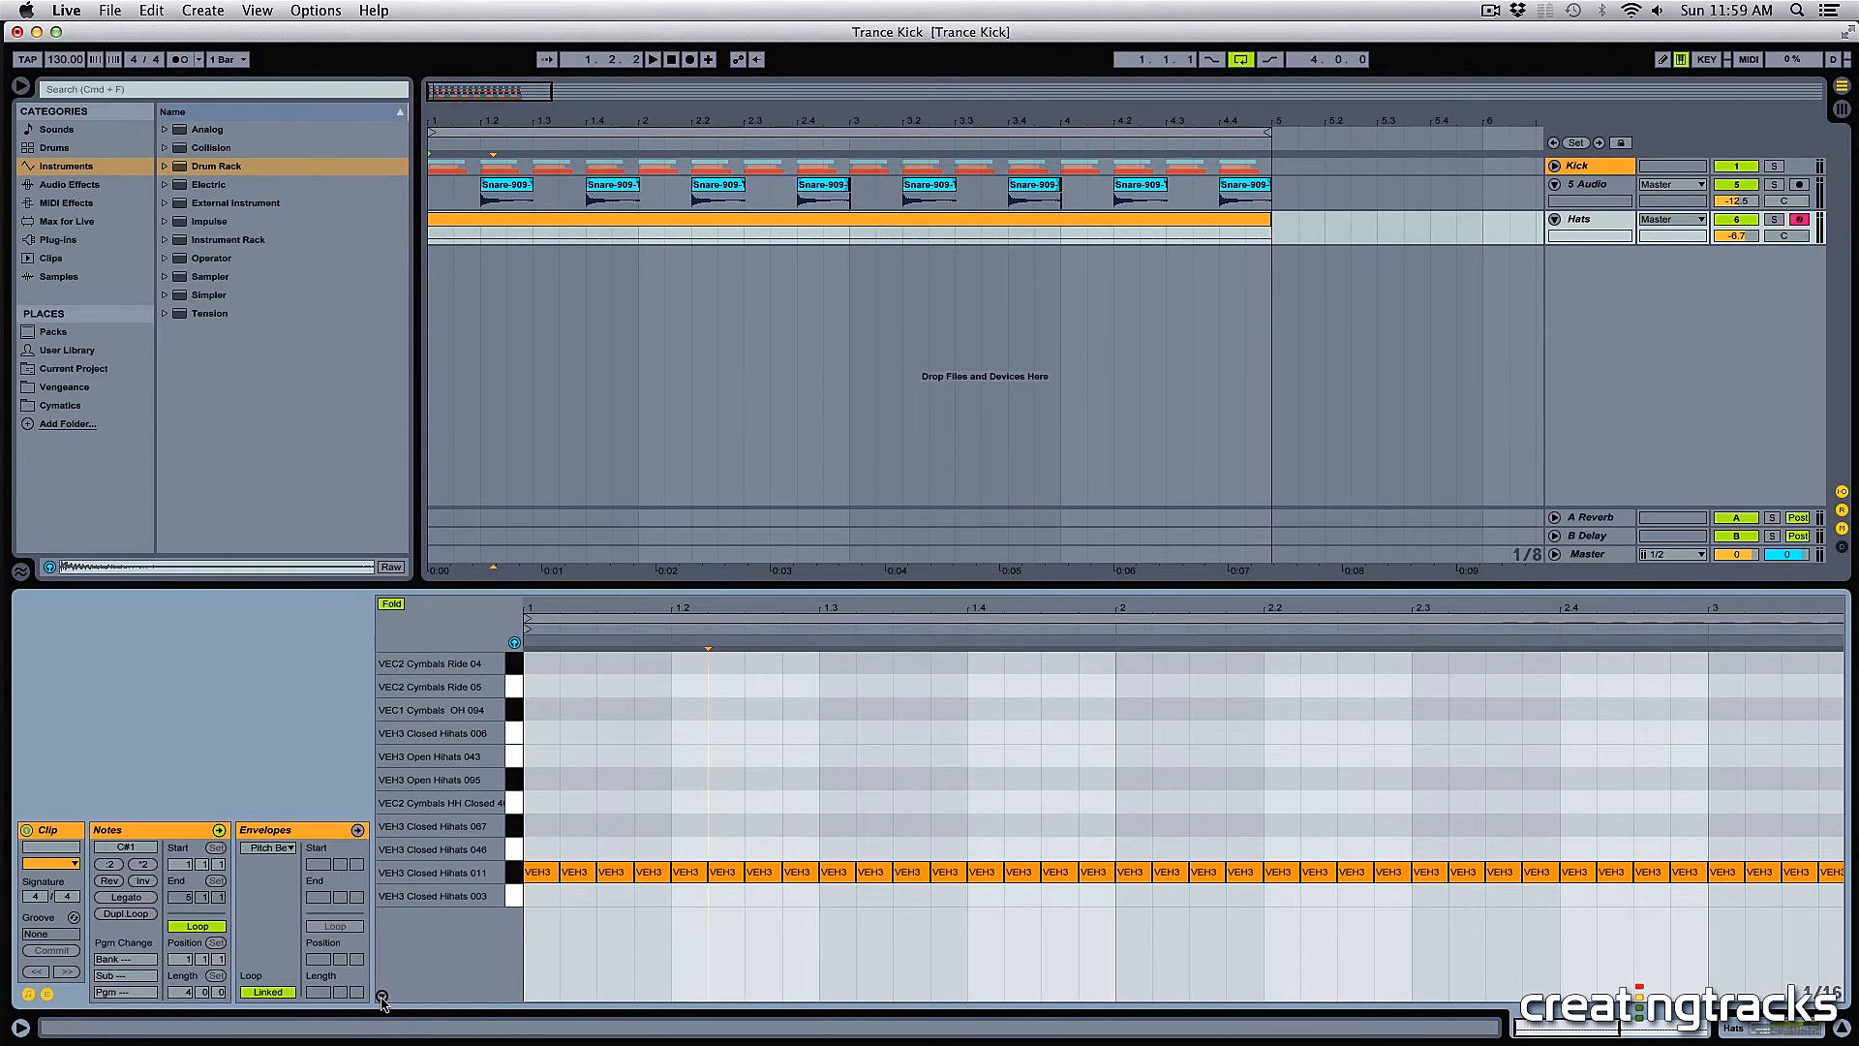
{"action": "left_click", "coordinate": [381, 997]}
{"action": "left_click", "coordinate": [383, 996]}
{"action": "left_click", "coordinate": [382, 996]}
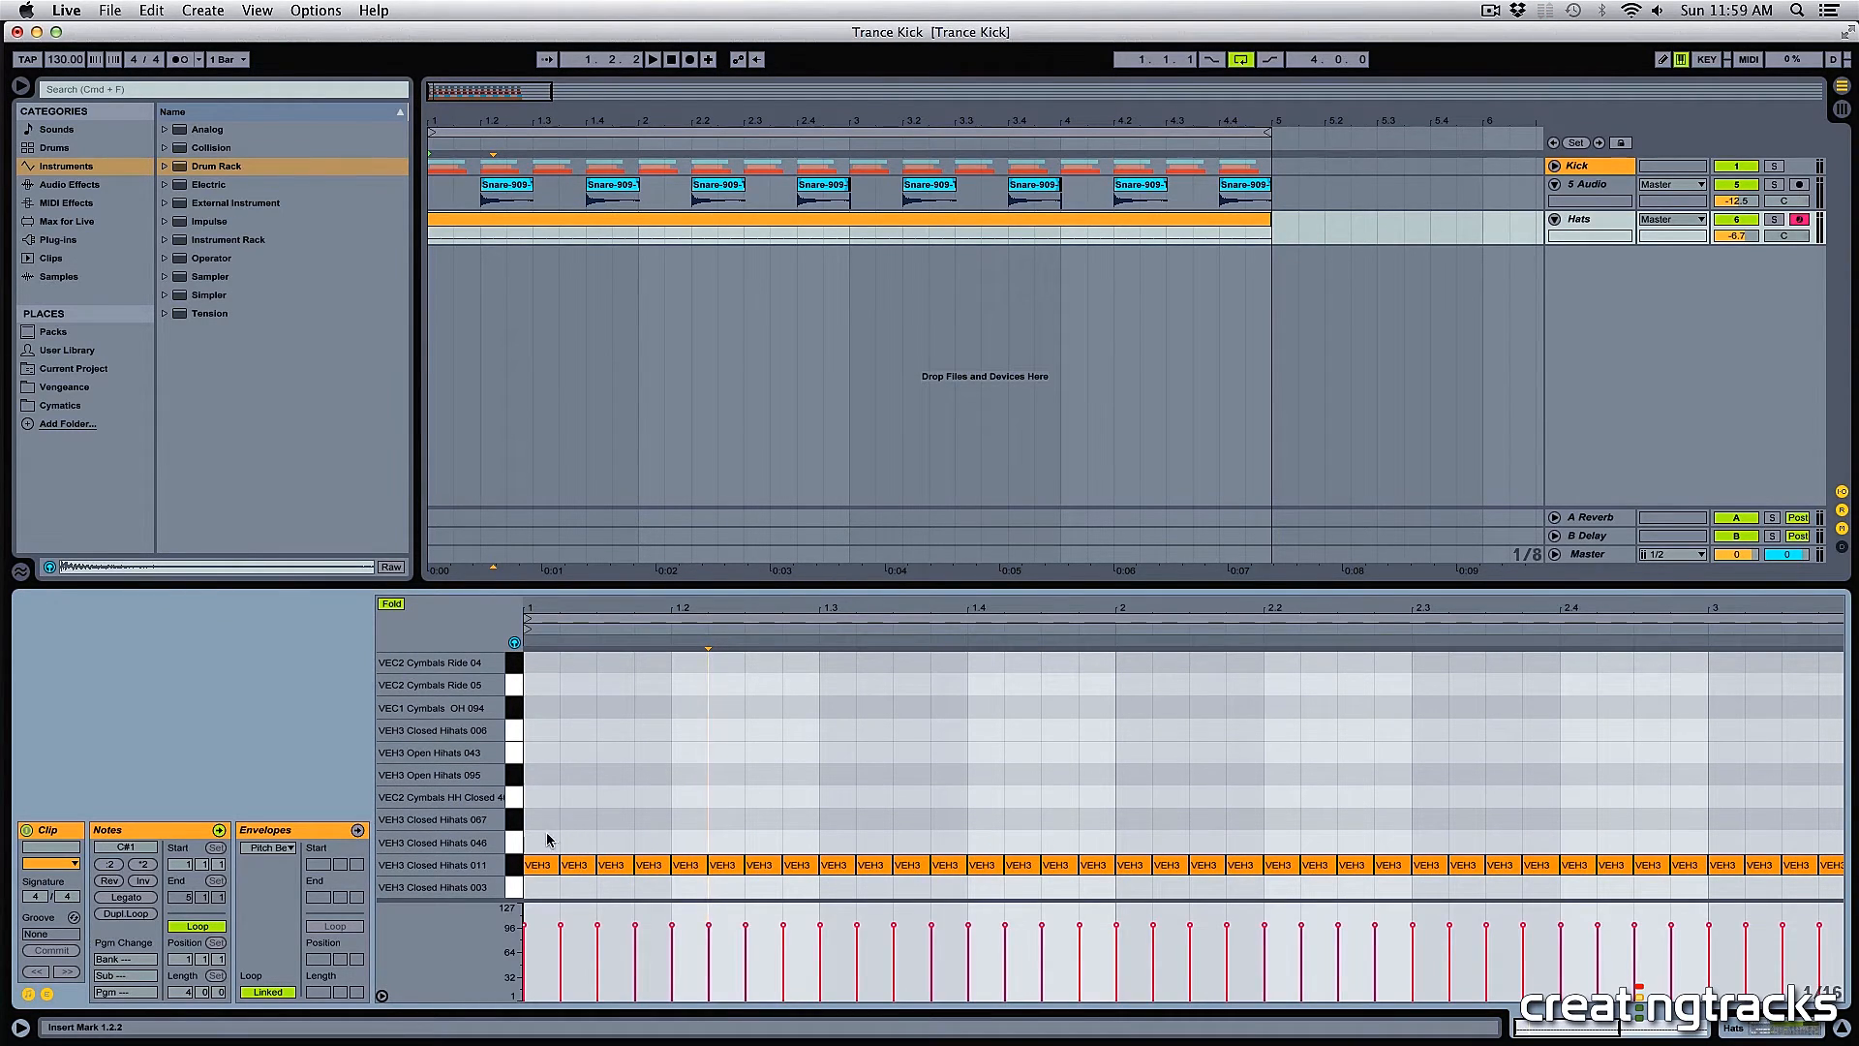
- Lower the velocity of the first, second and fourth sixteenths of beat 1 to 51, and delete every note from 1.2 onward
{"action": "left_click", "coordinate": [578, 865], "text": "shift"}
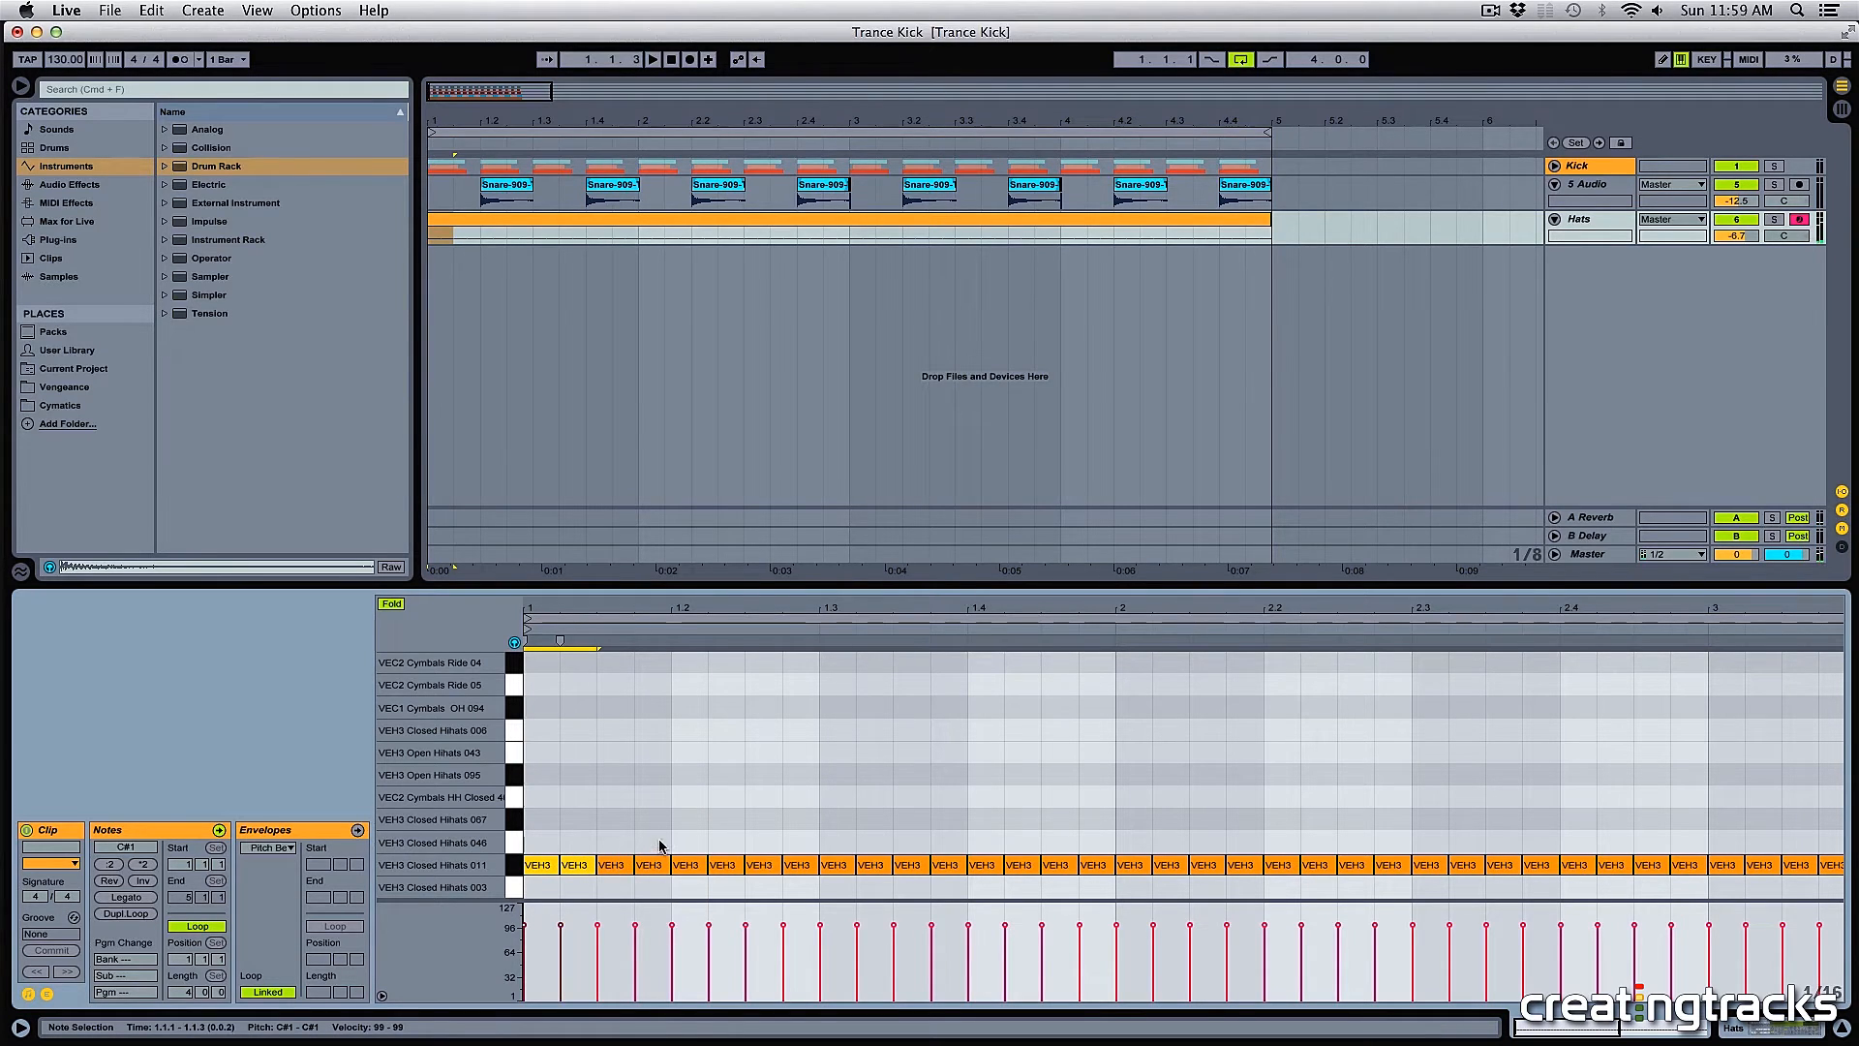
{"action": "left_click_drag", "start_coordinate": [634, 928], "coordinate": [634, 935]}
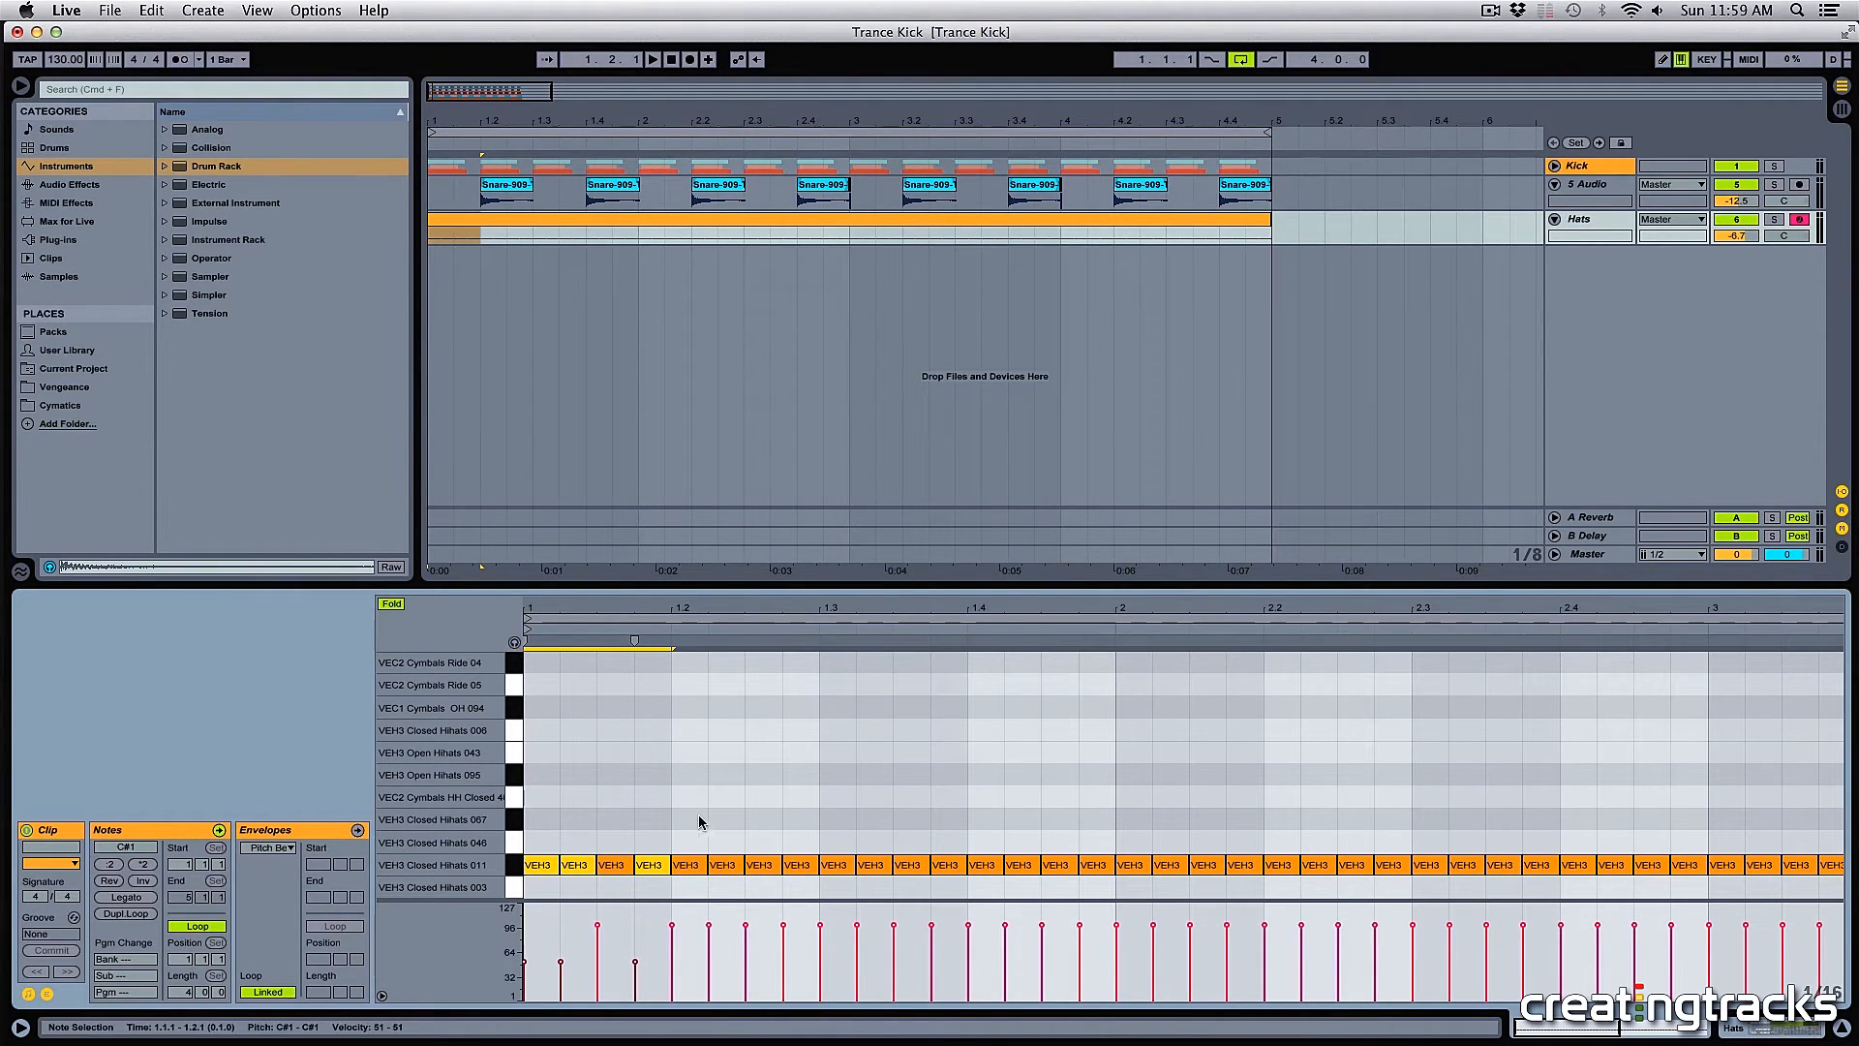
{"action": "left_click_drag", "start_coordinate": [702, 823], "coordinate": [1840, 876]}
{"action": "key", "text": "Delete"}
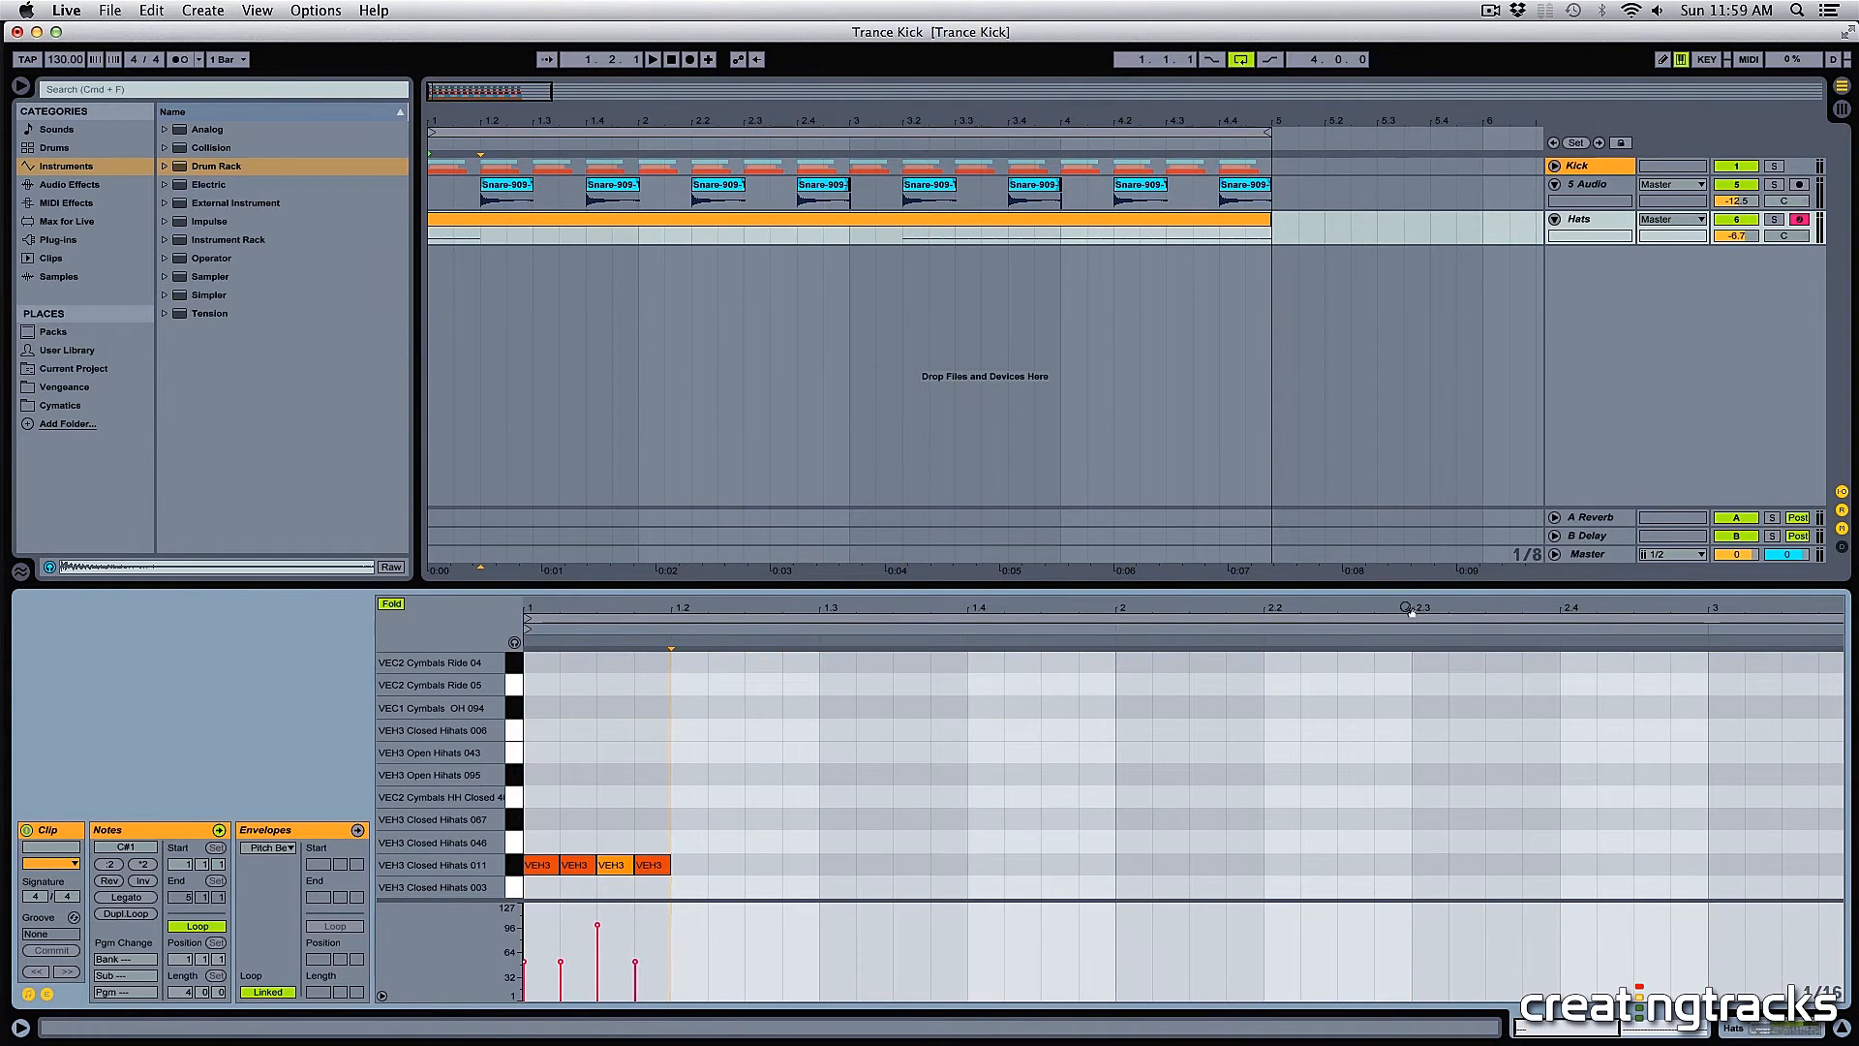
{"action": "left_click_drag", "start_coordinate": [1406, 608], "coordinate": [1406, 581]}
{"action": "left_click_drag", "start_coordinate": [1171, 780], "coordinate": [1844, 877]}
{"action": "key", "text": "Delete"}
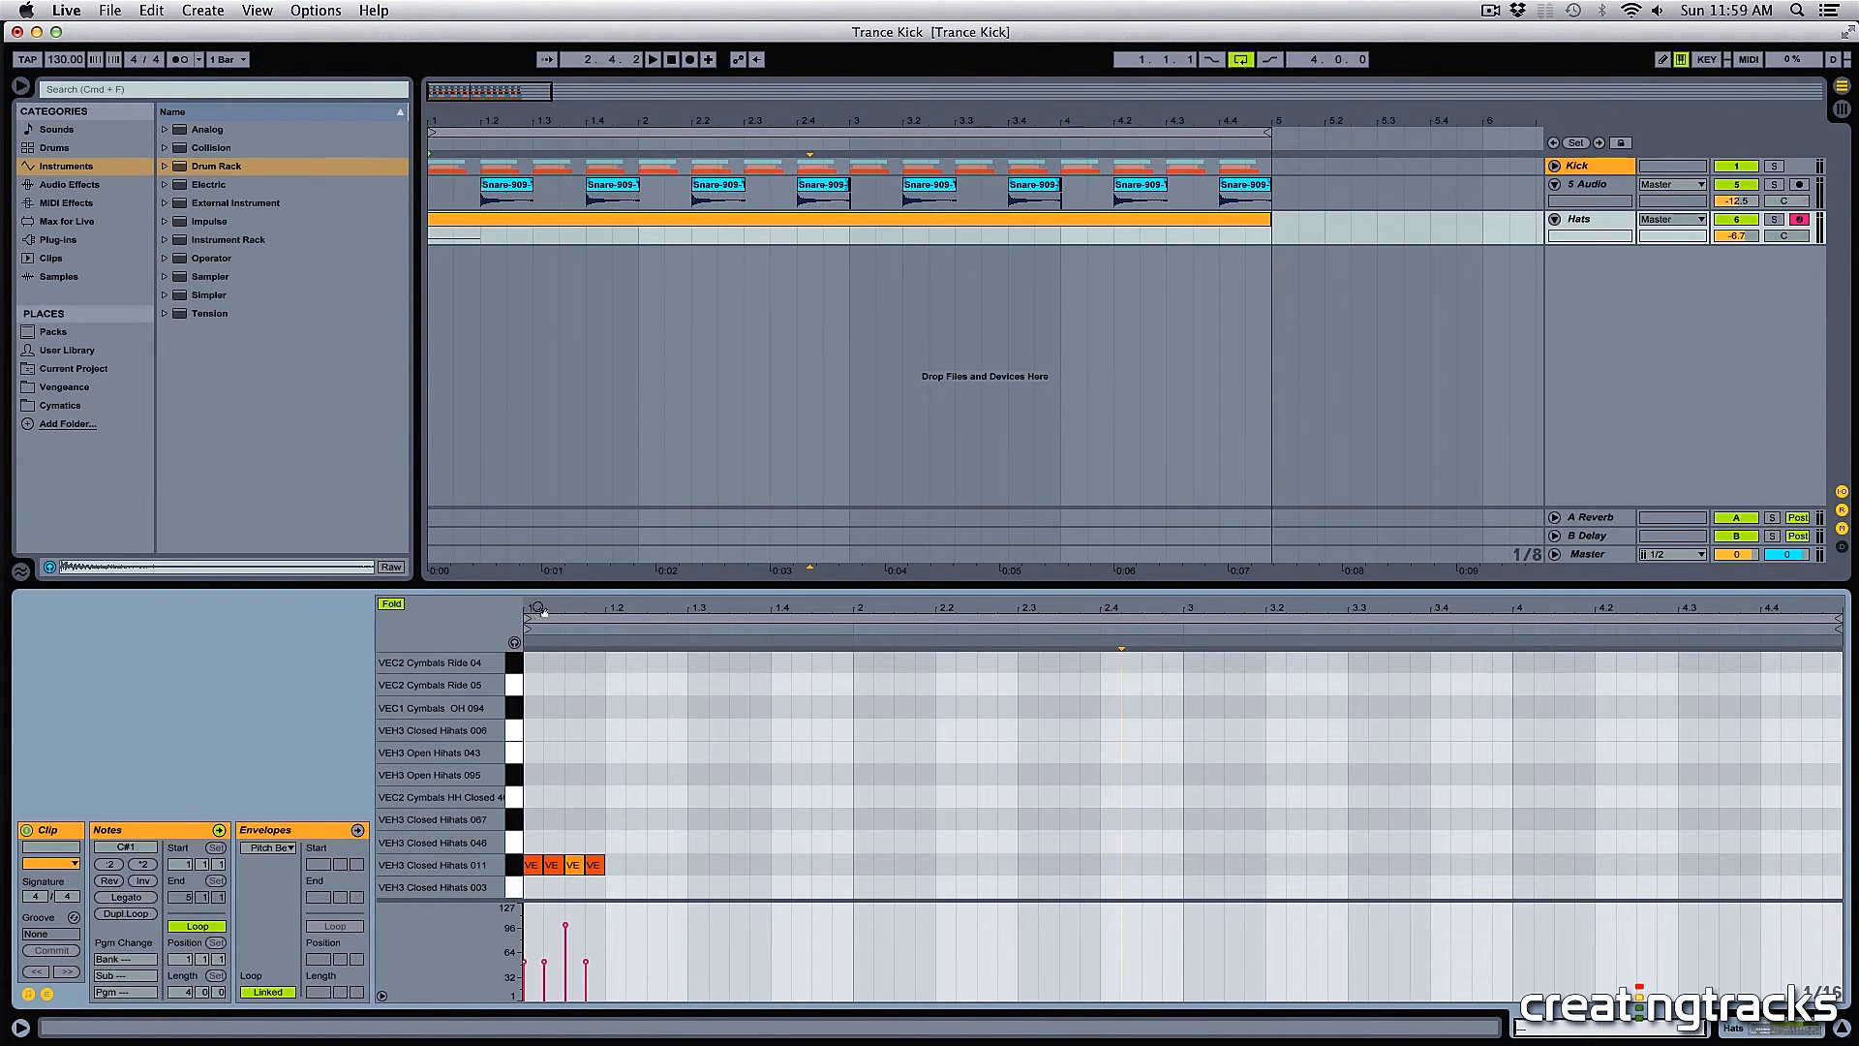
- Duplicate the accented four-note beat until it fills bars 1 and 2, and set the arrangement loop to those two bars
{"action": "left_click_drag", "start_coordinate": [540, 608], "coordinate": [833, 867]}
{"action": "left_click_drag", "start_coordinate": [657, 842], "coordinate": [1506, 869]}
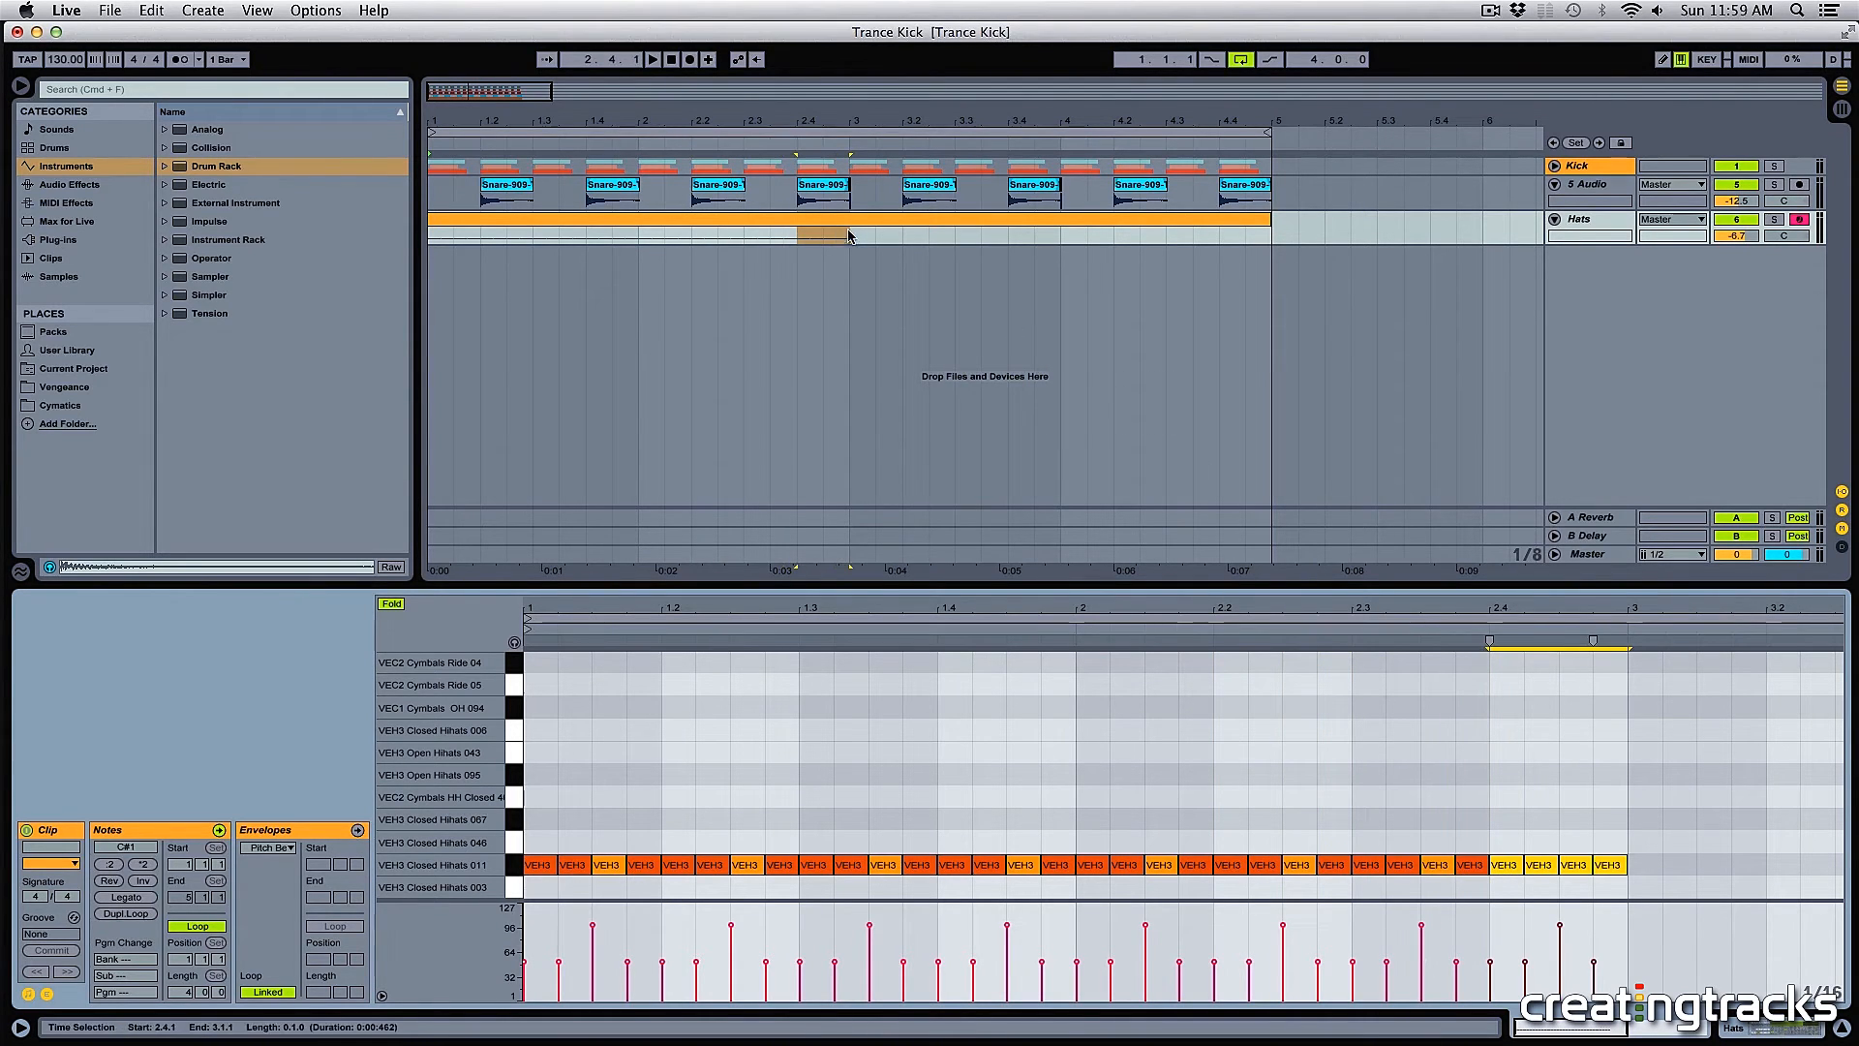
{"action": "left_click_drag", "start_coordinate": [850, 235], "coordinate": [745, 235]}
{"action": "key", "text": "super+l"}
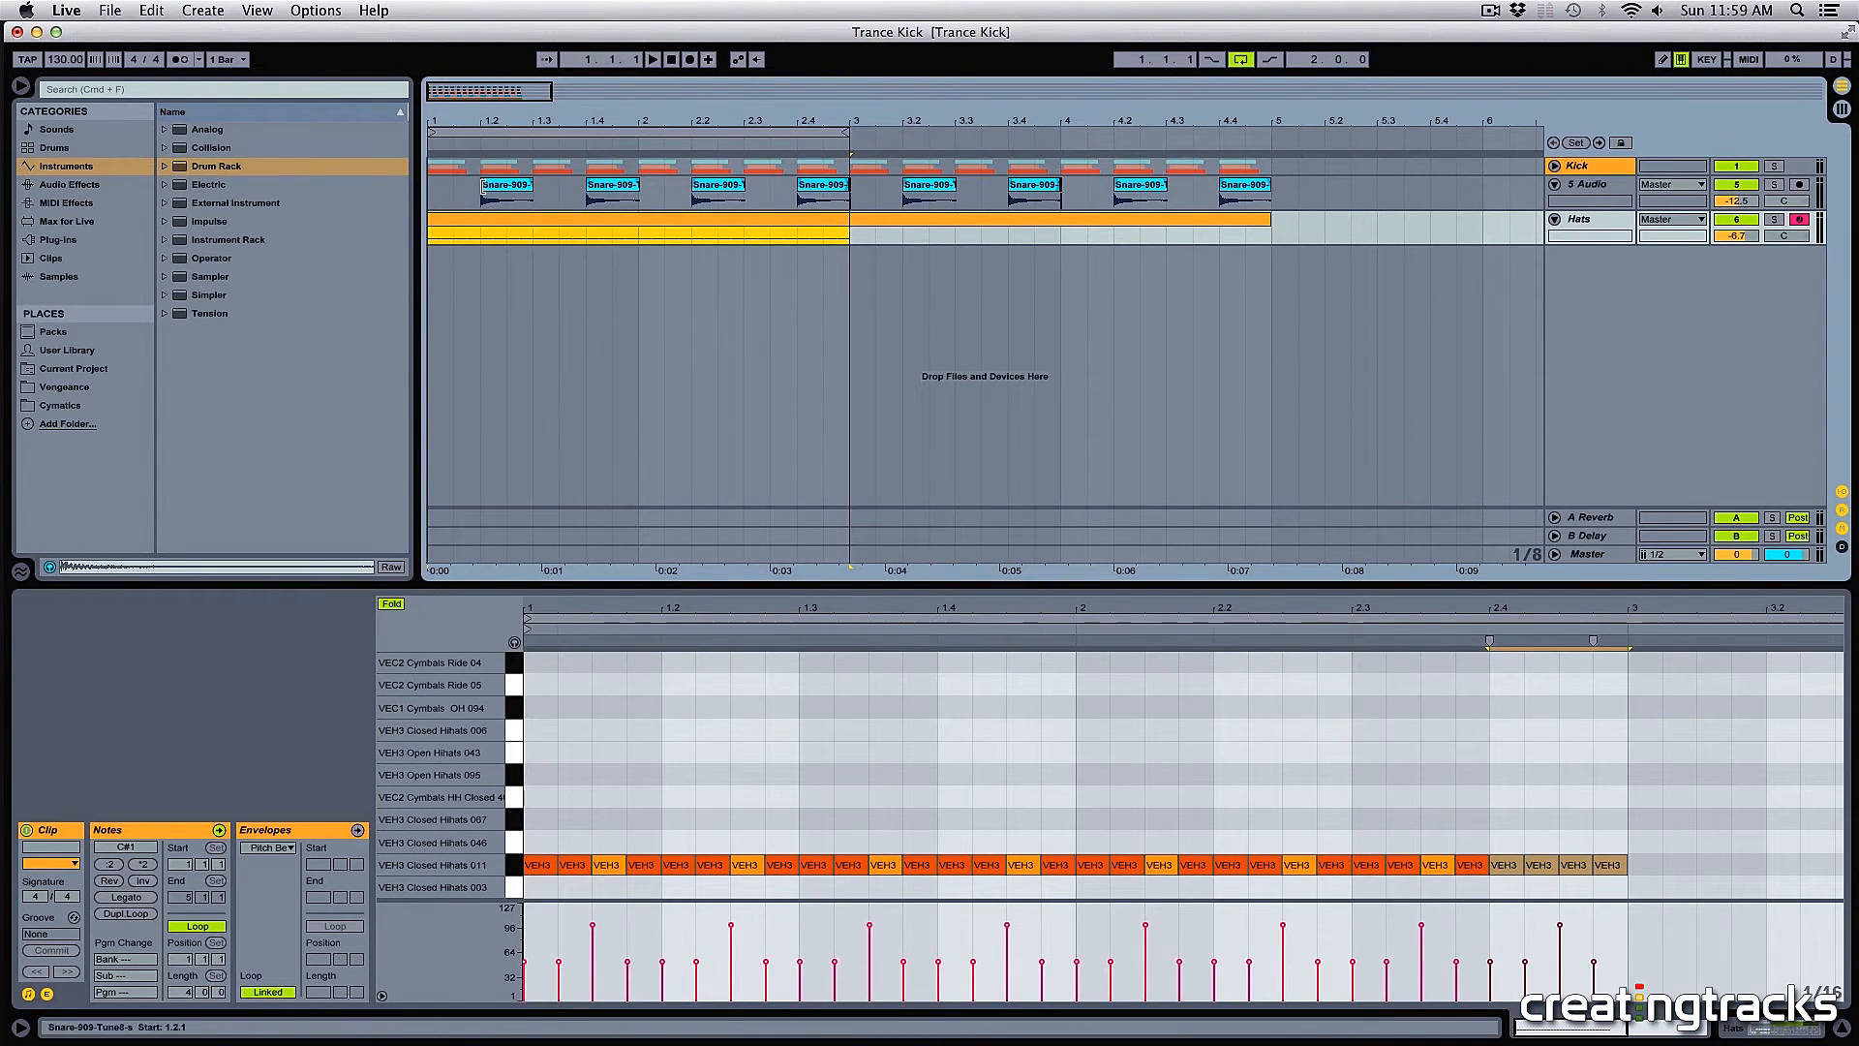
- Play the two-bar loop to hear the accented sixteenth hi-hats with the kick and snare, and stop playback
{"action": "left_click", "coordinate": [477, 136]}
{"action": "key", "text": "space"}
{"action": "double_click", "coordinate": [526, 228]}
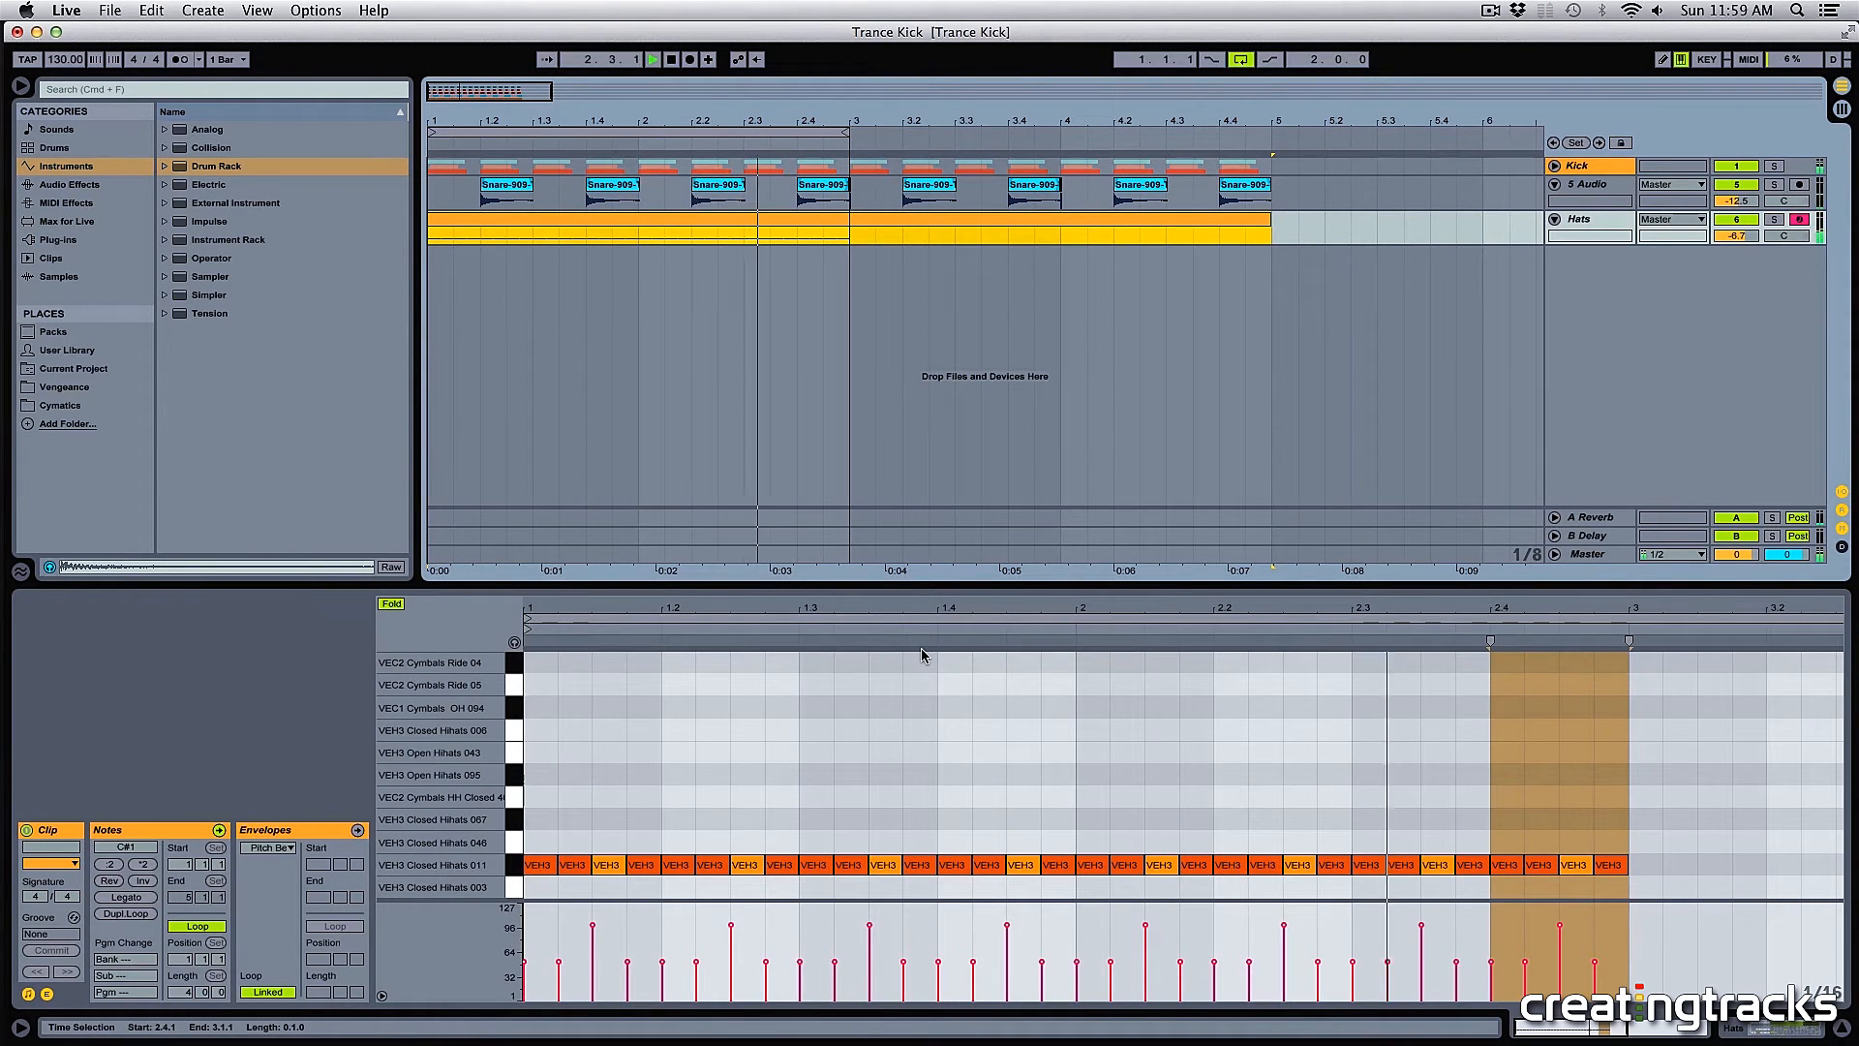
{"action": "key", "text": "space"}
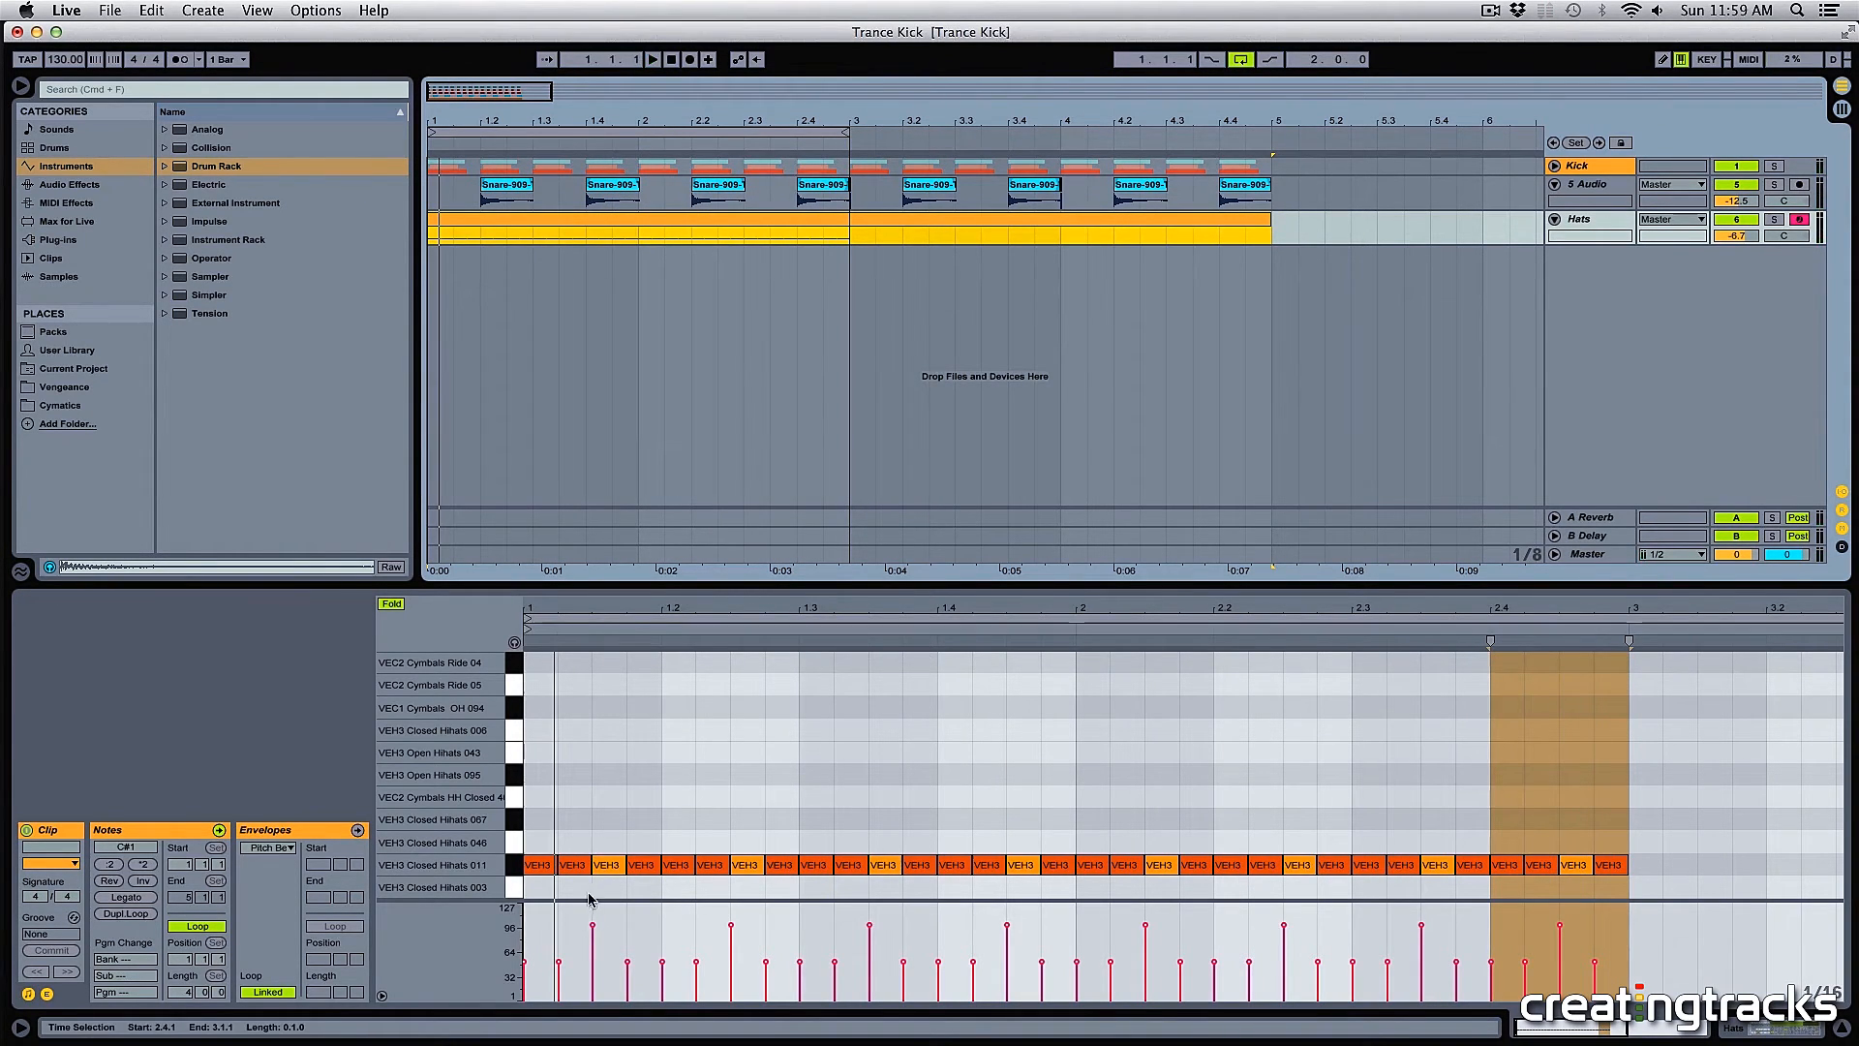
- Vary the velocities of the first two beats' closed hi-hats, setting 1.2.1 to 65, 1.2.2 to 42 and 1.2.3 to 110
{"action": "left_click", "coordinate": [607, 865]}
{"action": "left_click", "coordinate": [746, 865]}
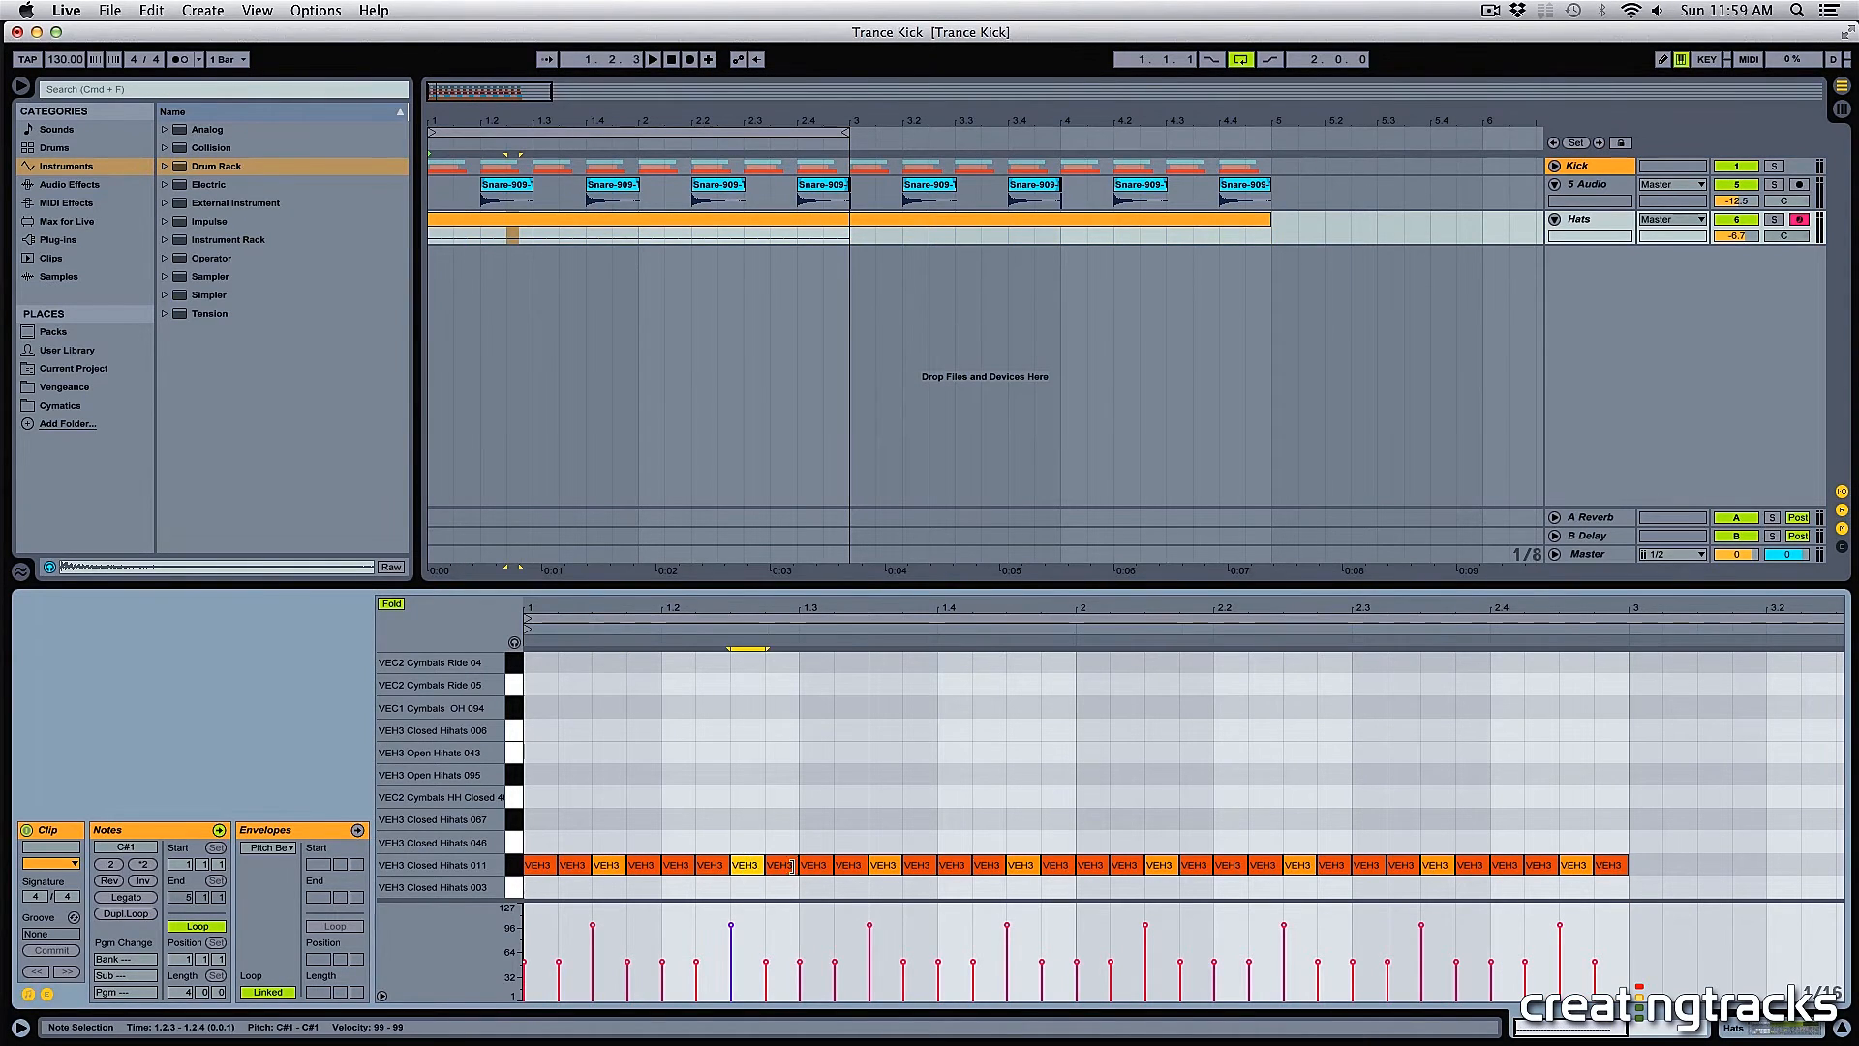
{"action": "left_click", "coordinate": [893, 868]}
{"action": "left_click", "coordinate": [1021, 865]}
{"action": "left_click", "coordinate": [1172, 865]}
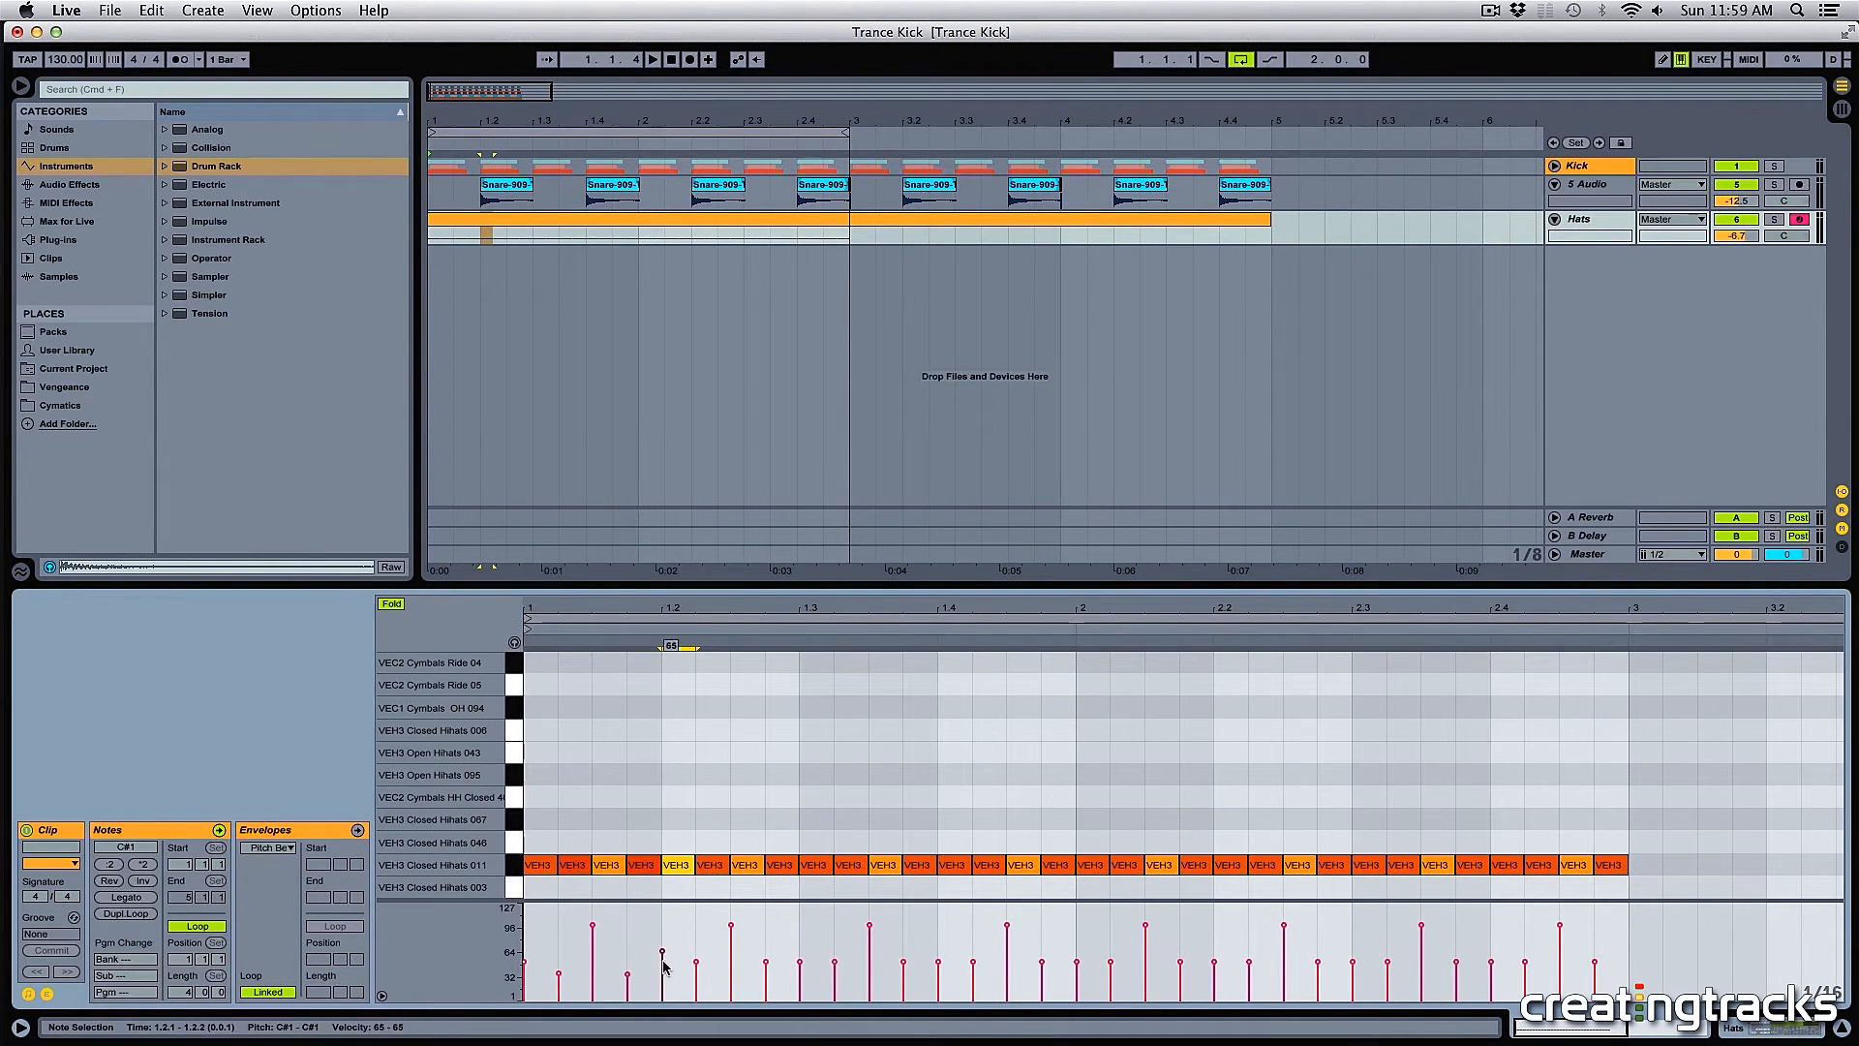
{"action": "left_click", "coordinate": [694, 964]}
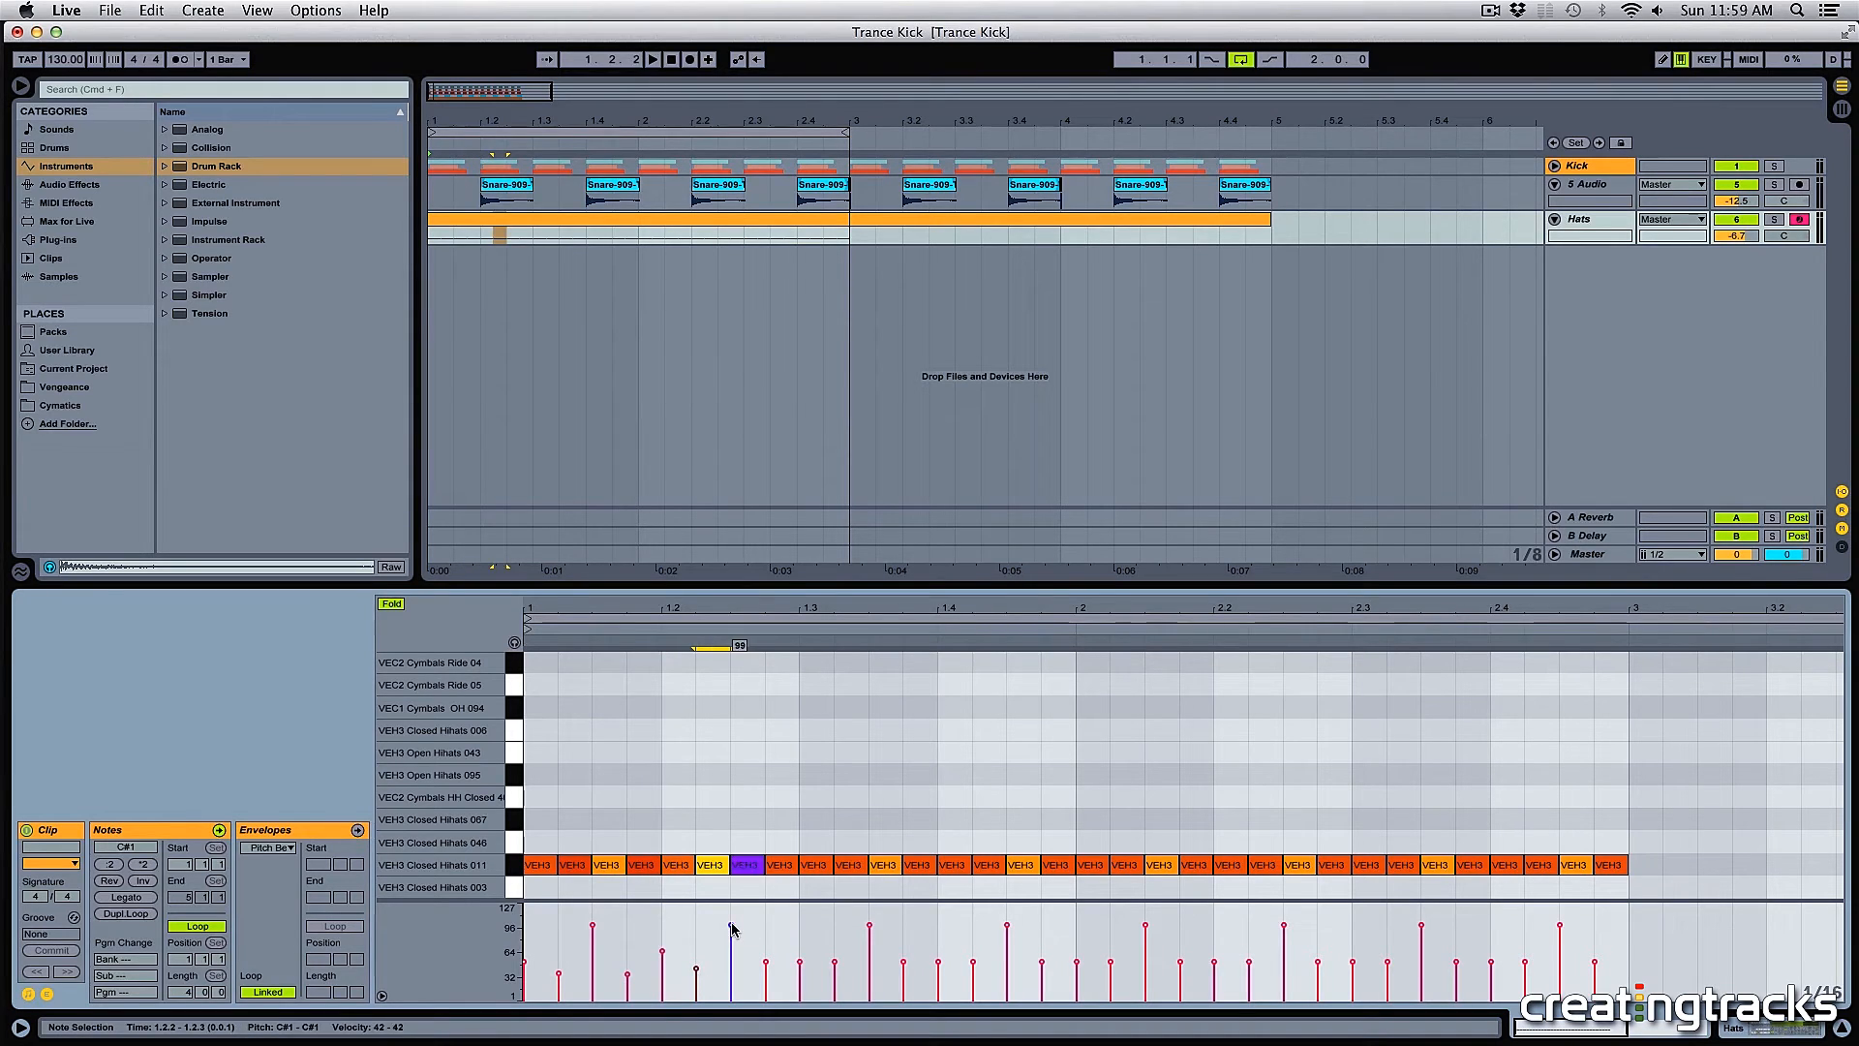
{"action": "left_click_drag", "start_coordinate": [732, 928], "coordinate": [731, 913]}
{"action": "left_click", "coordinate": [765, 966]}
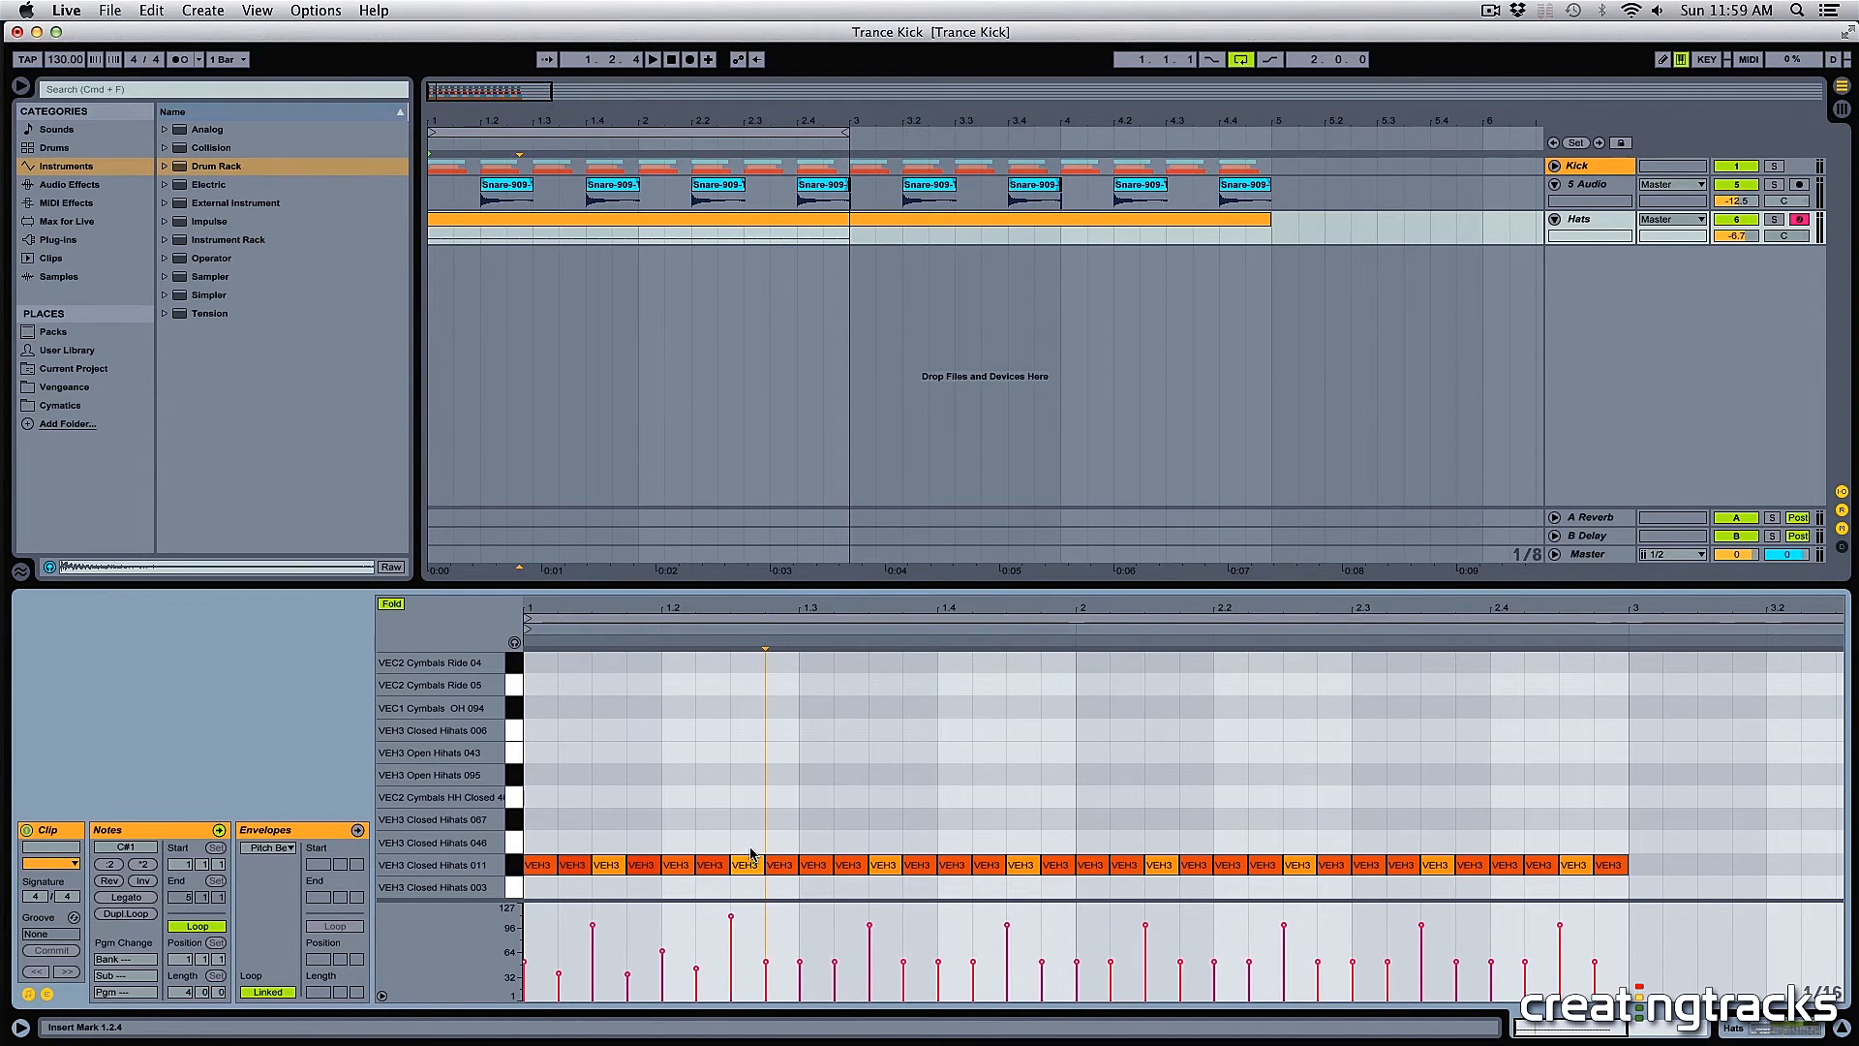
- Set the hi-hat velocity at 1.4.1 to 23 and vary the first beat of bar 2, with 2.1.4 at 66, while the loop plays
{"action": "left_click", "coordinate": [604, 864]}
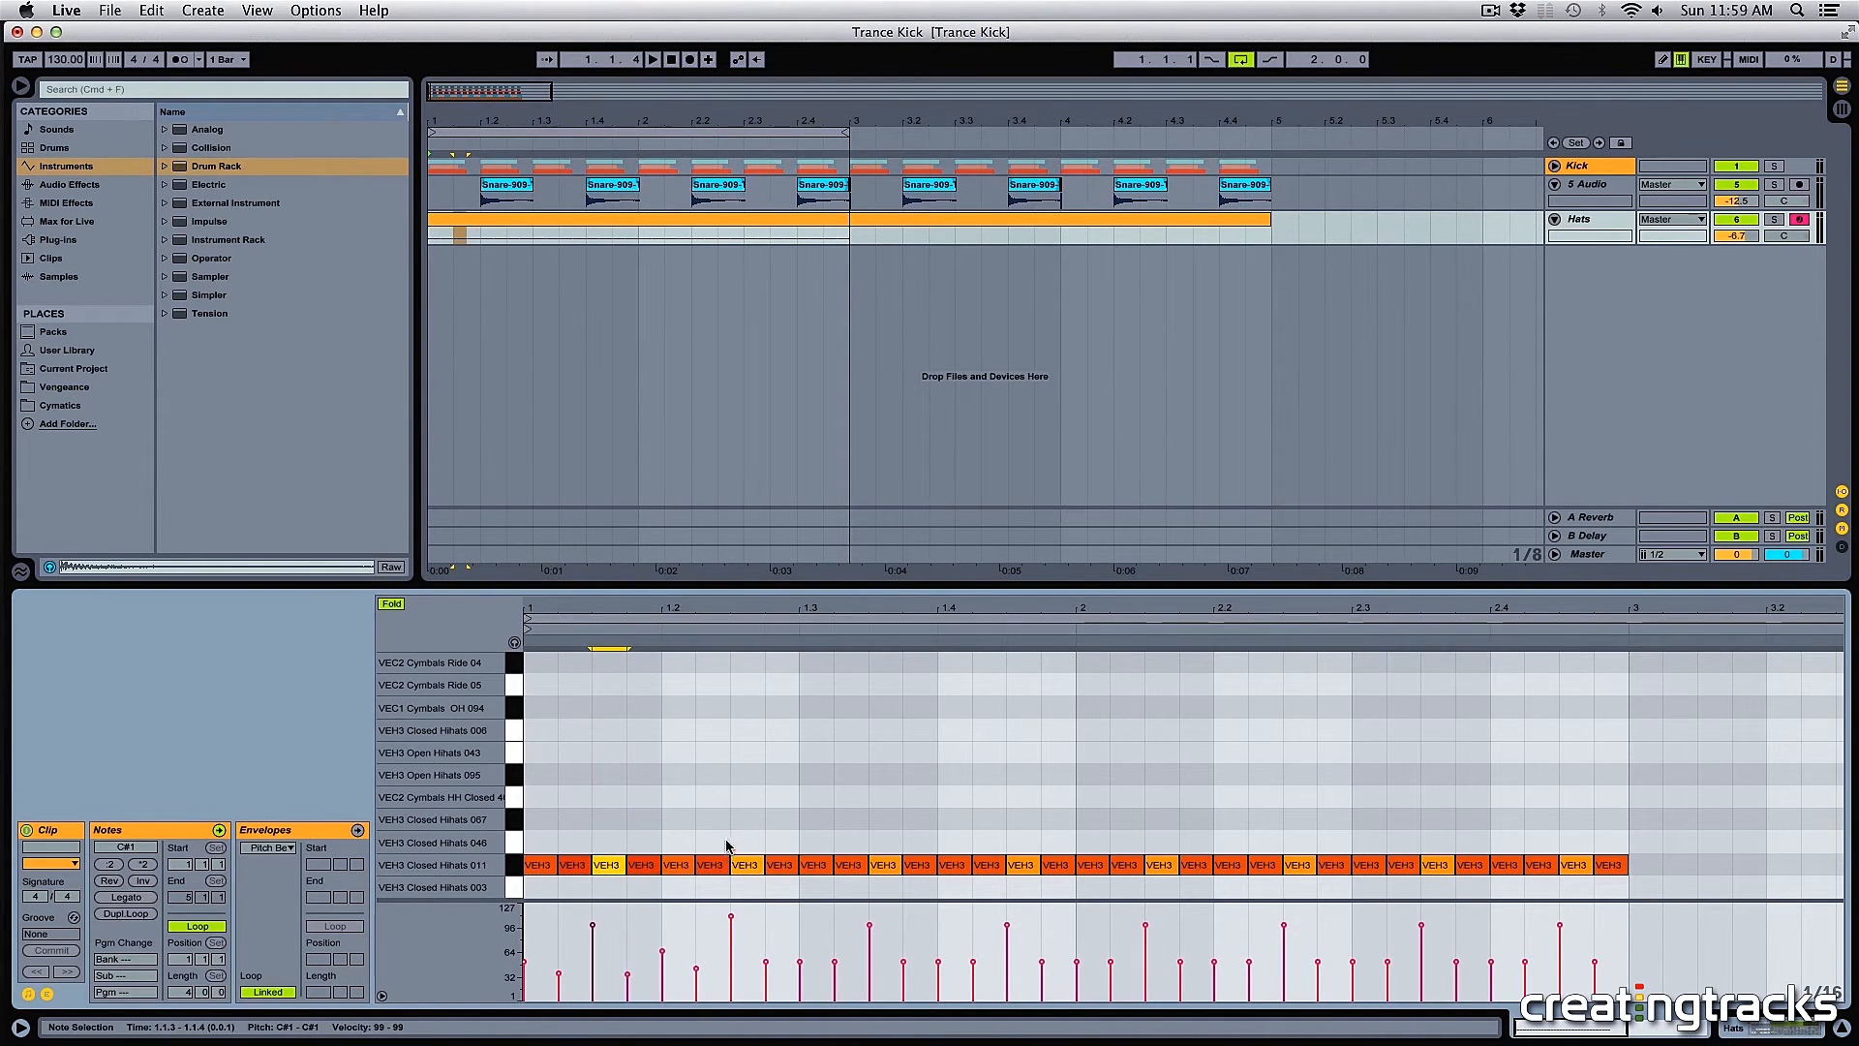
{"action": "left_click", "coordinate": [744, 863]}
{"action": "left_click", "coordinate": [885, 863]}
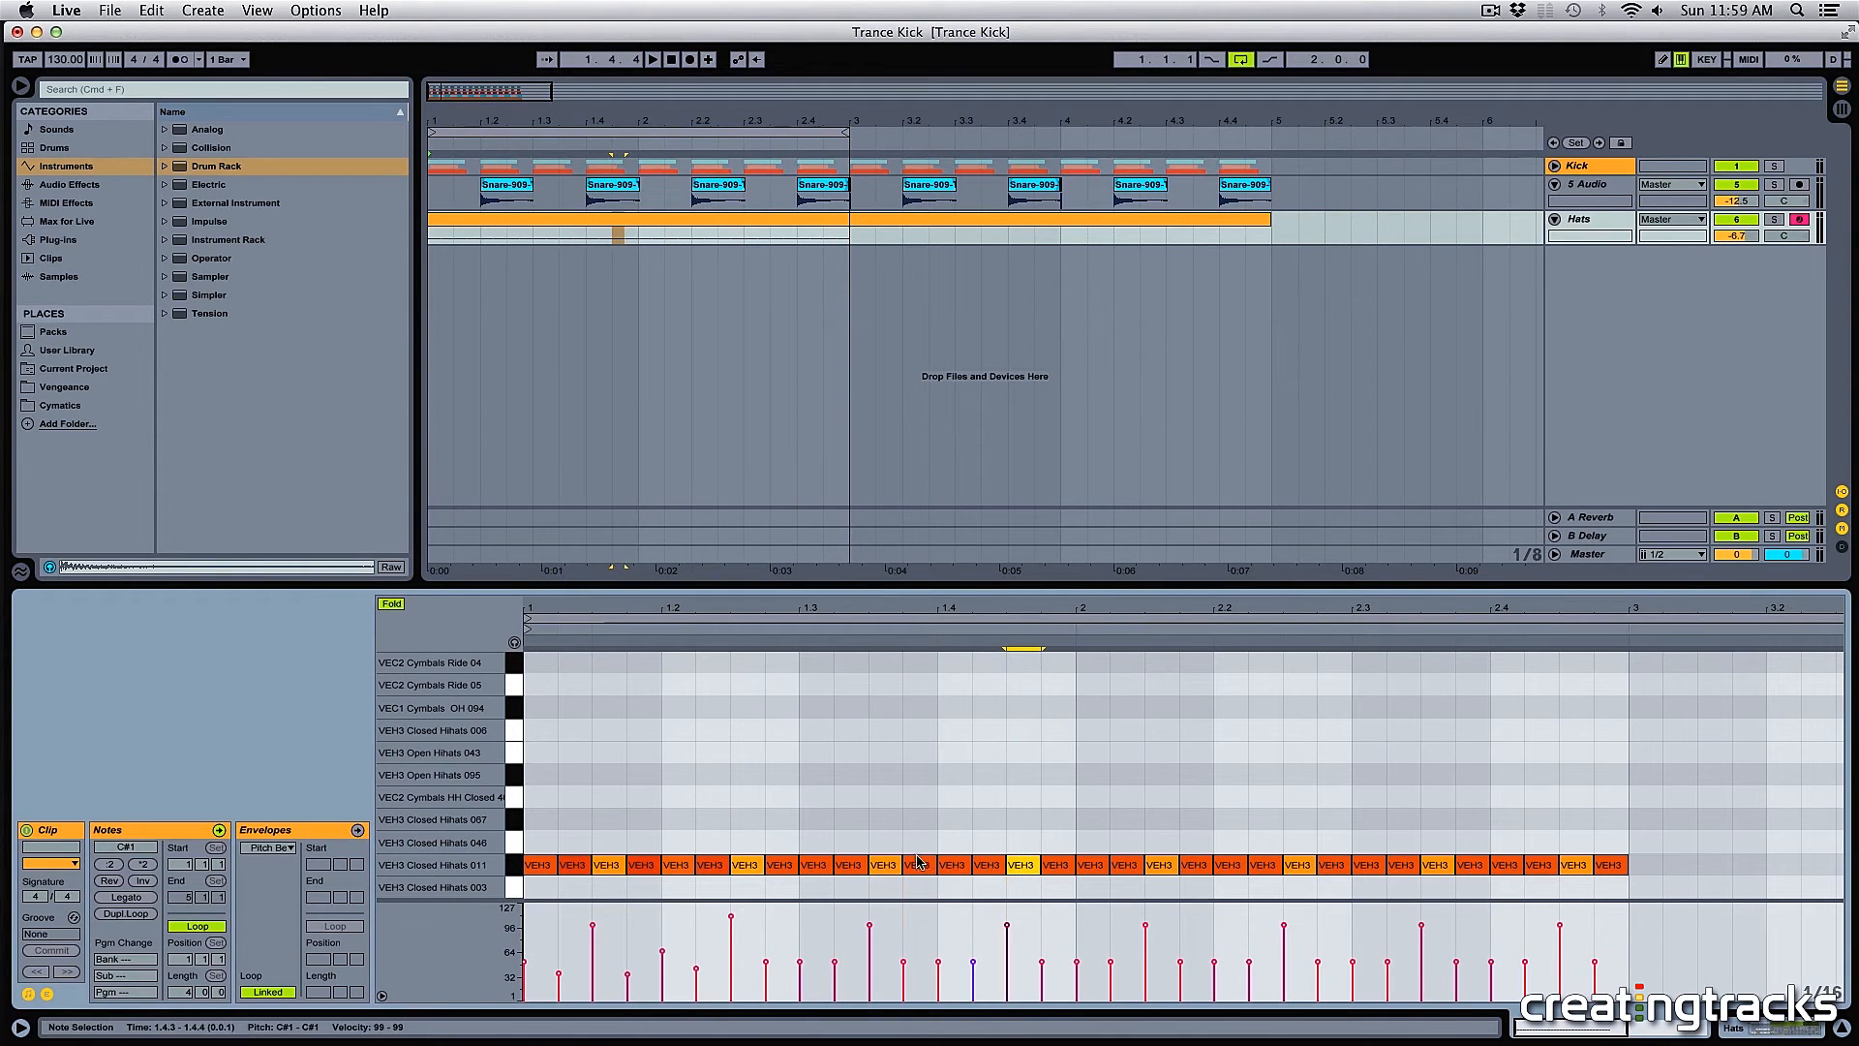
{"action": "left_click", "coordinate": [883, 864]}
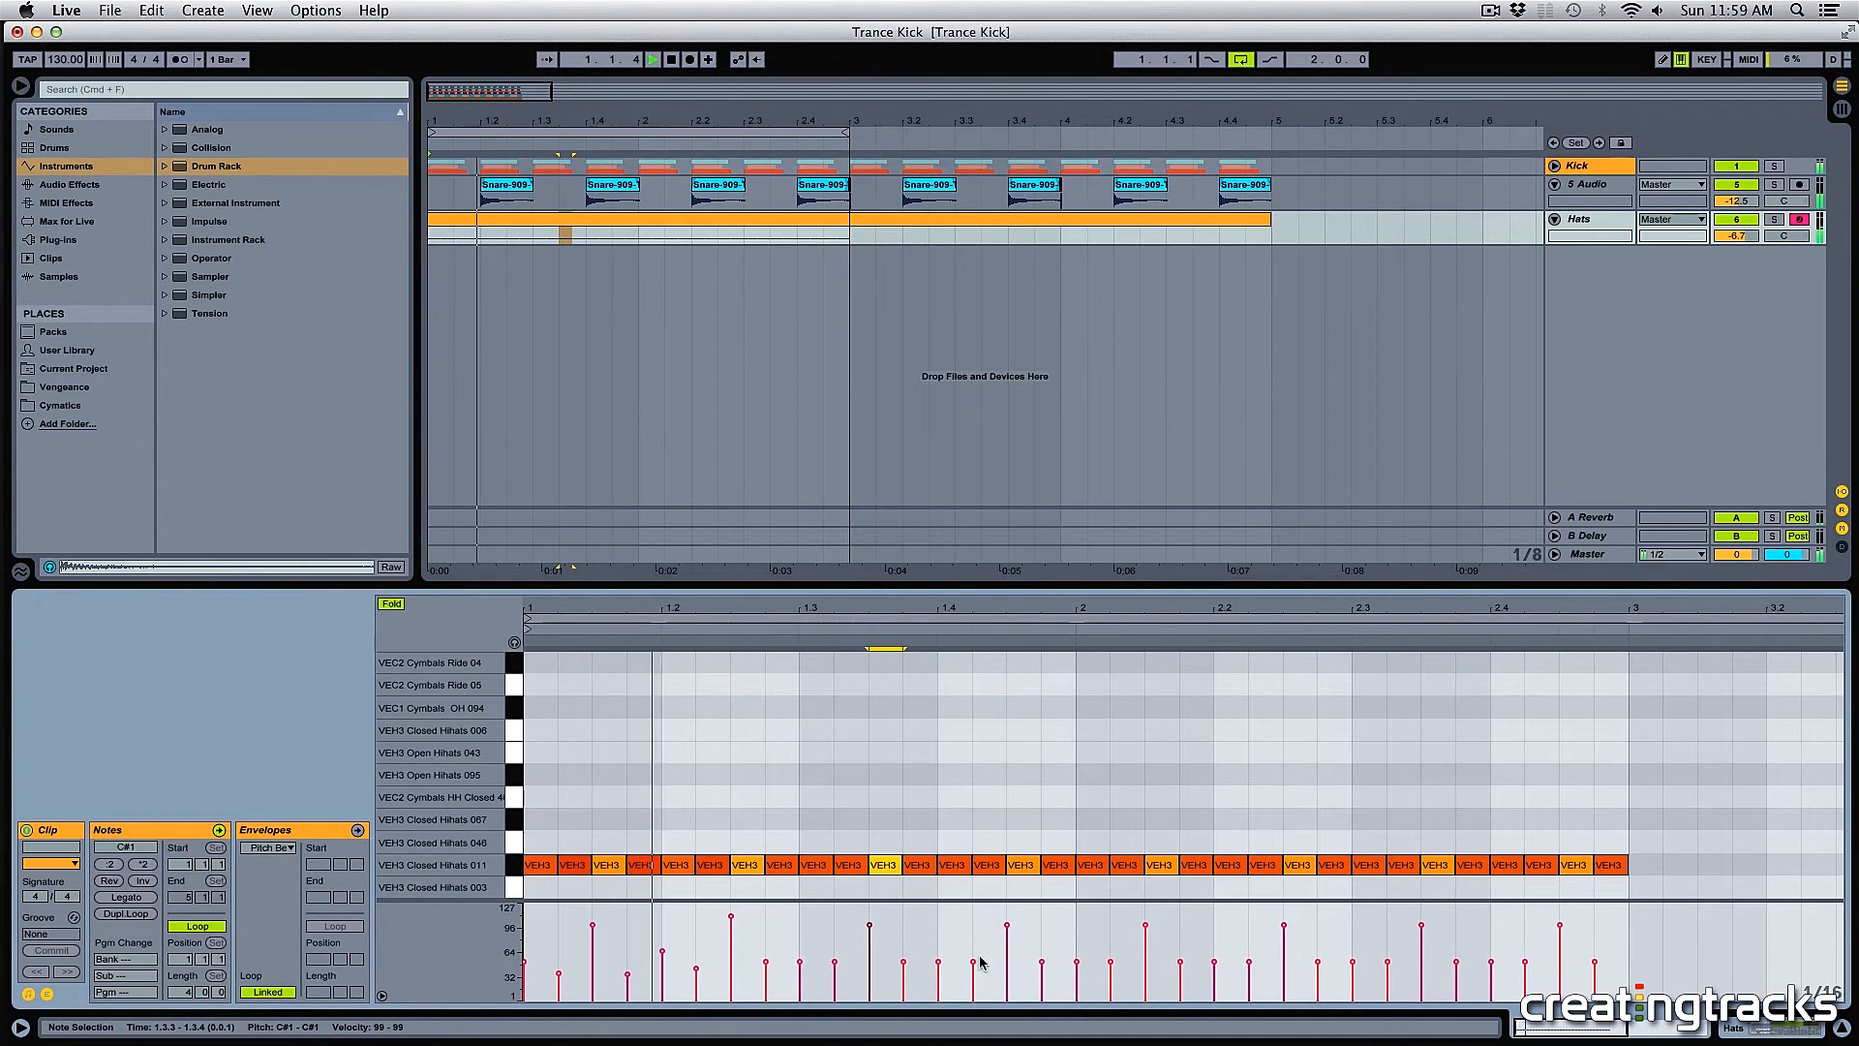
{"action": "left_click_drag", "start_coordinate": [938, 962], "coordinate": [938, 983]}
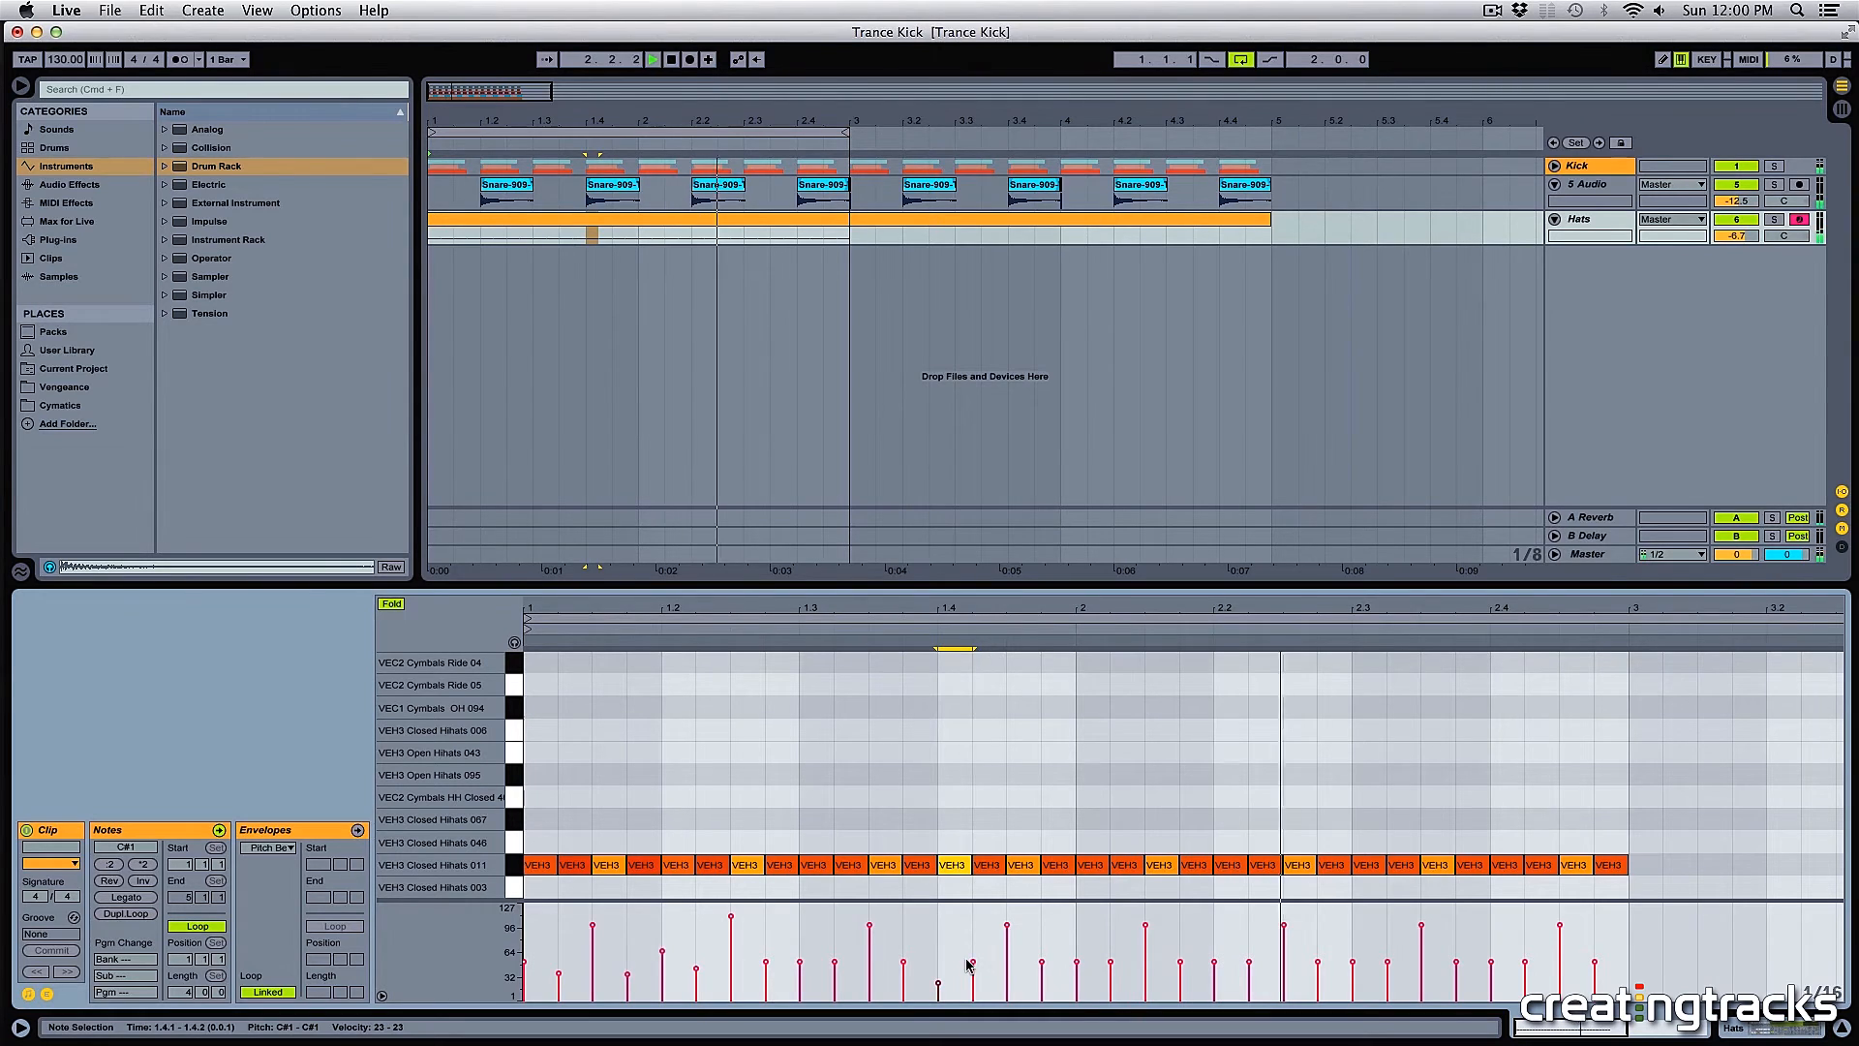
{"action": "left_click_drag", "start_coordinate": [1075, 972], "coordinate": [1214, 967]}
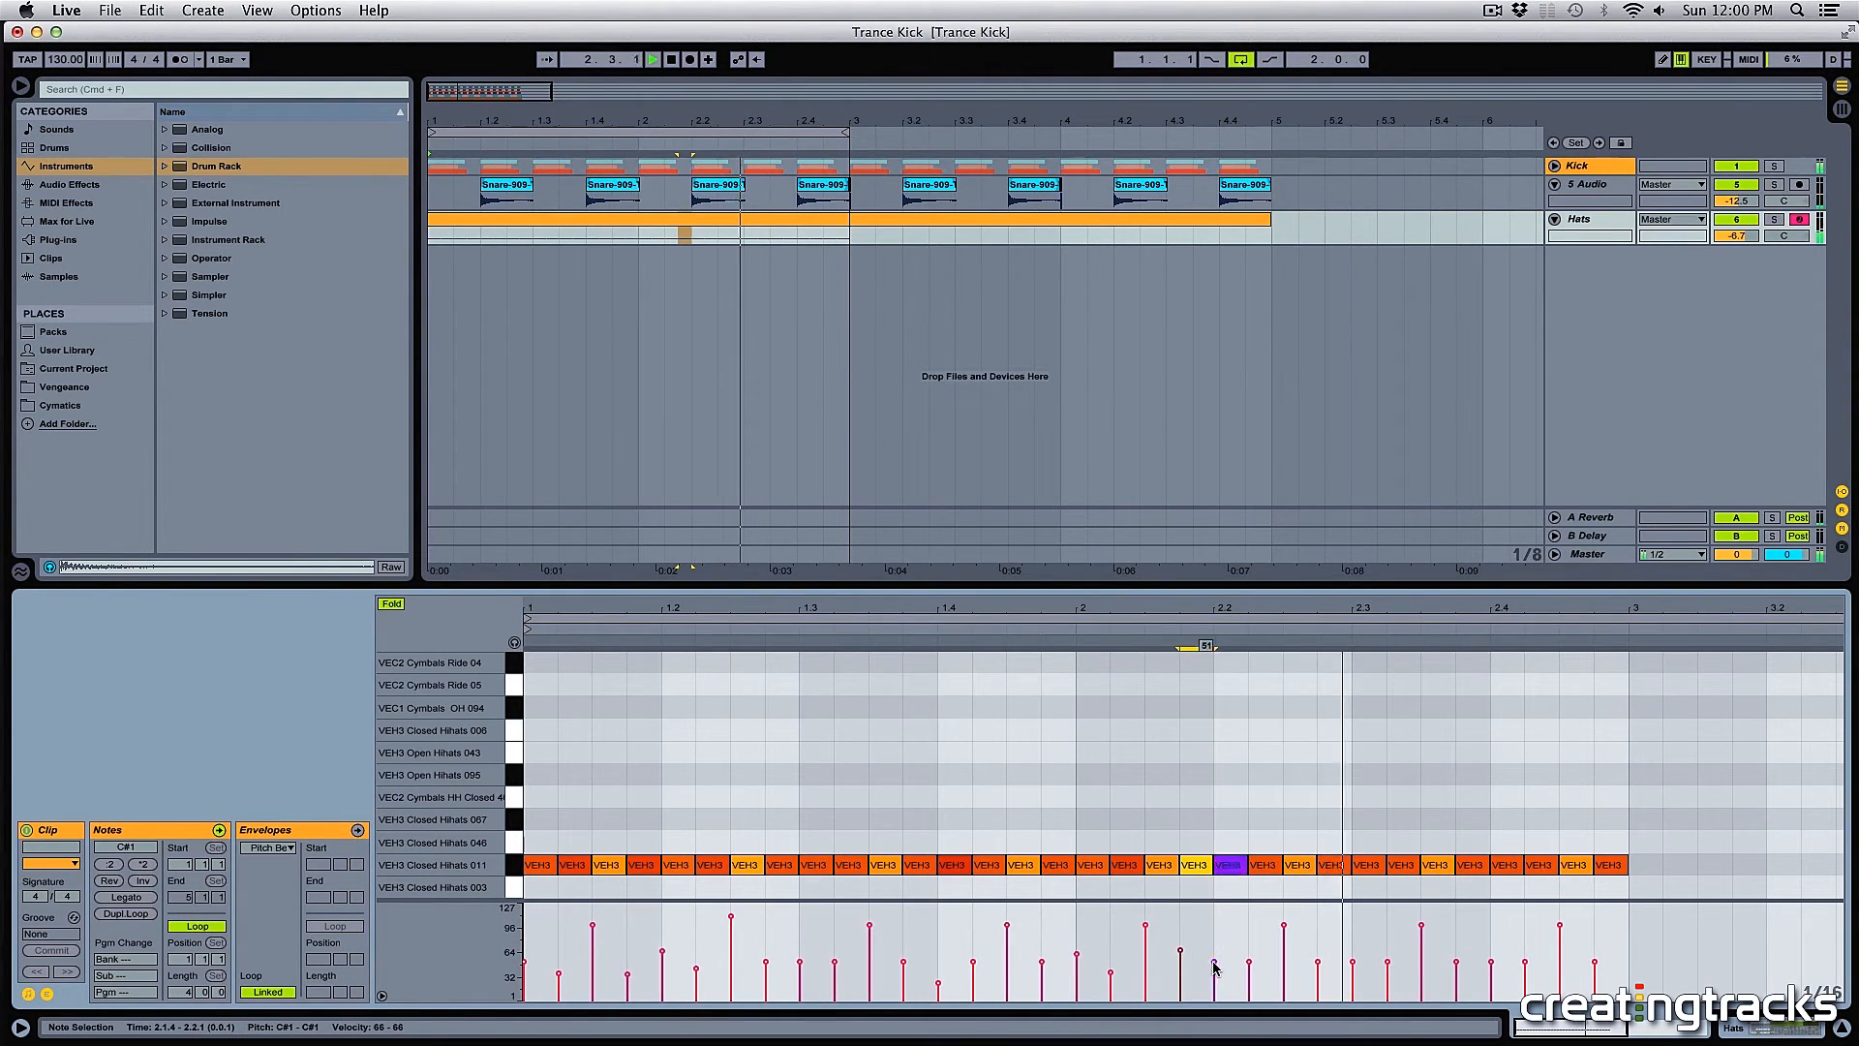
{"action": "key", "text": "space"}
- Split the Hats clip at bar 3 and set the arrangement loop to its second half, bars 3 and 4
{"action": "left_click", "coordinate": [606, 865]}
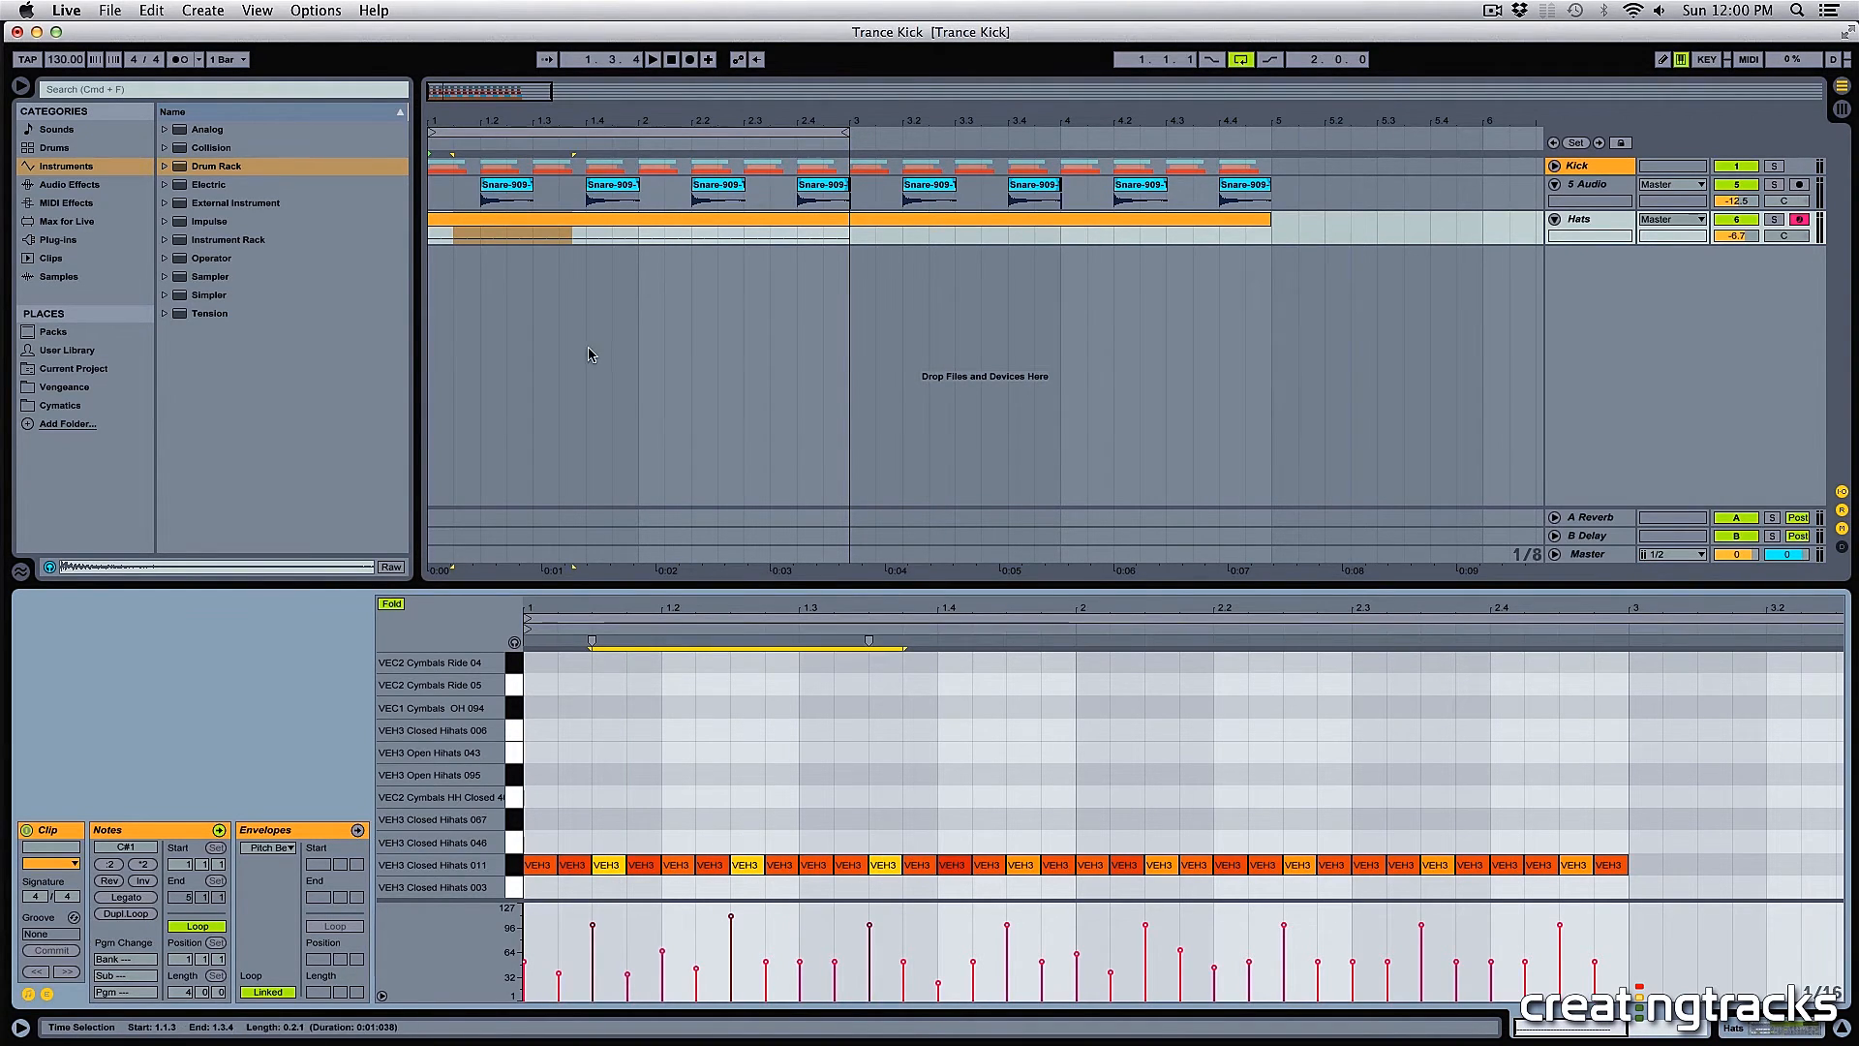
{"action": "left_click", "coordinate": [572, 229]}
{"action": "left_click", "coordinate": [846, 240]}
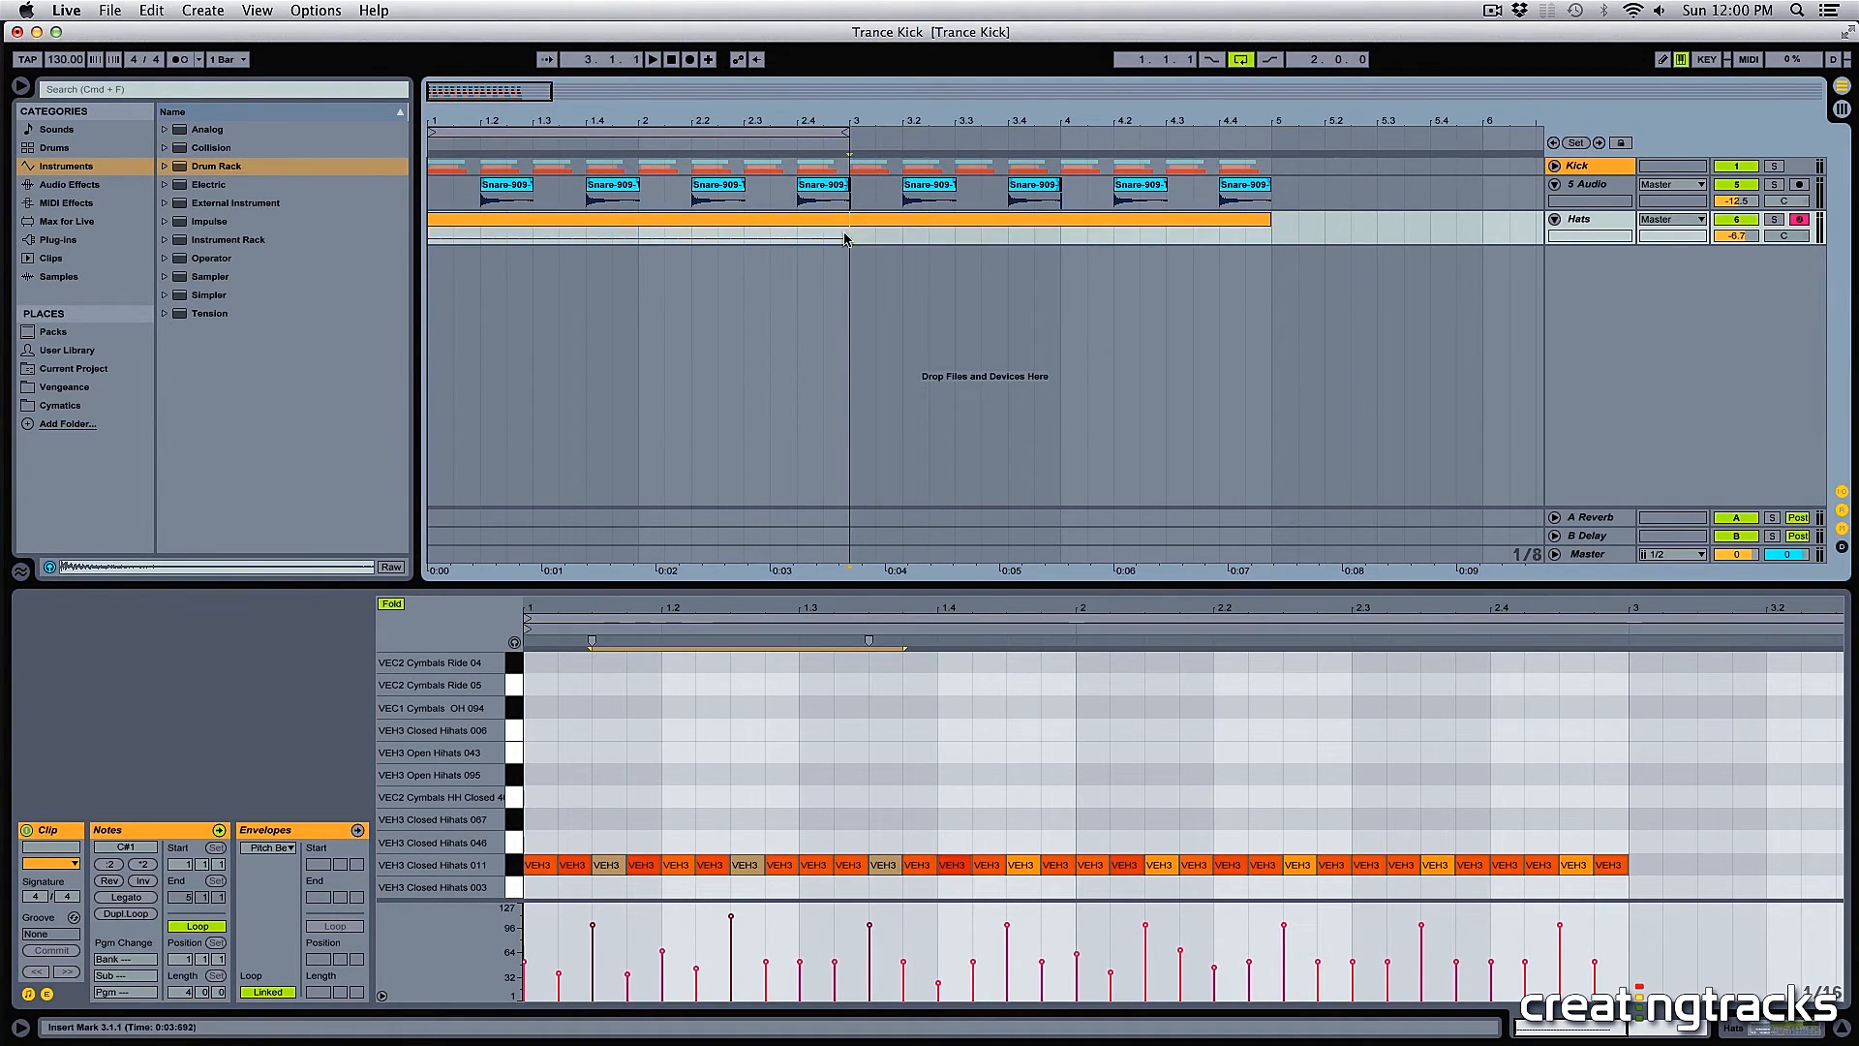
{"action": "key", "text": "super+e"}
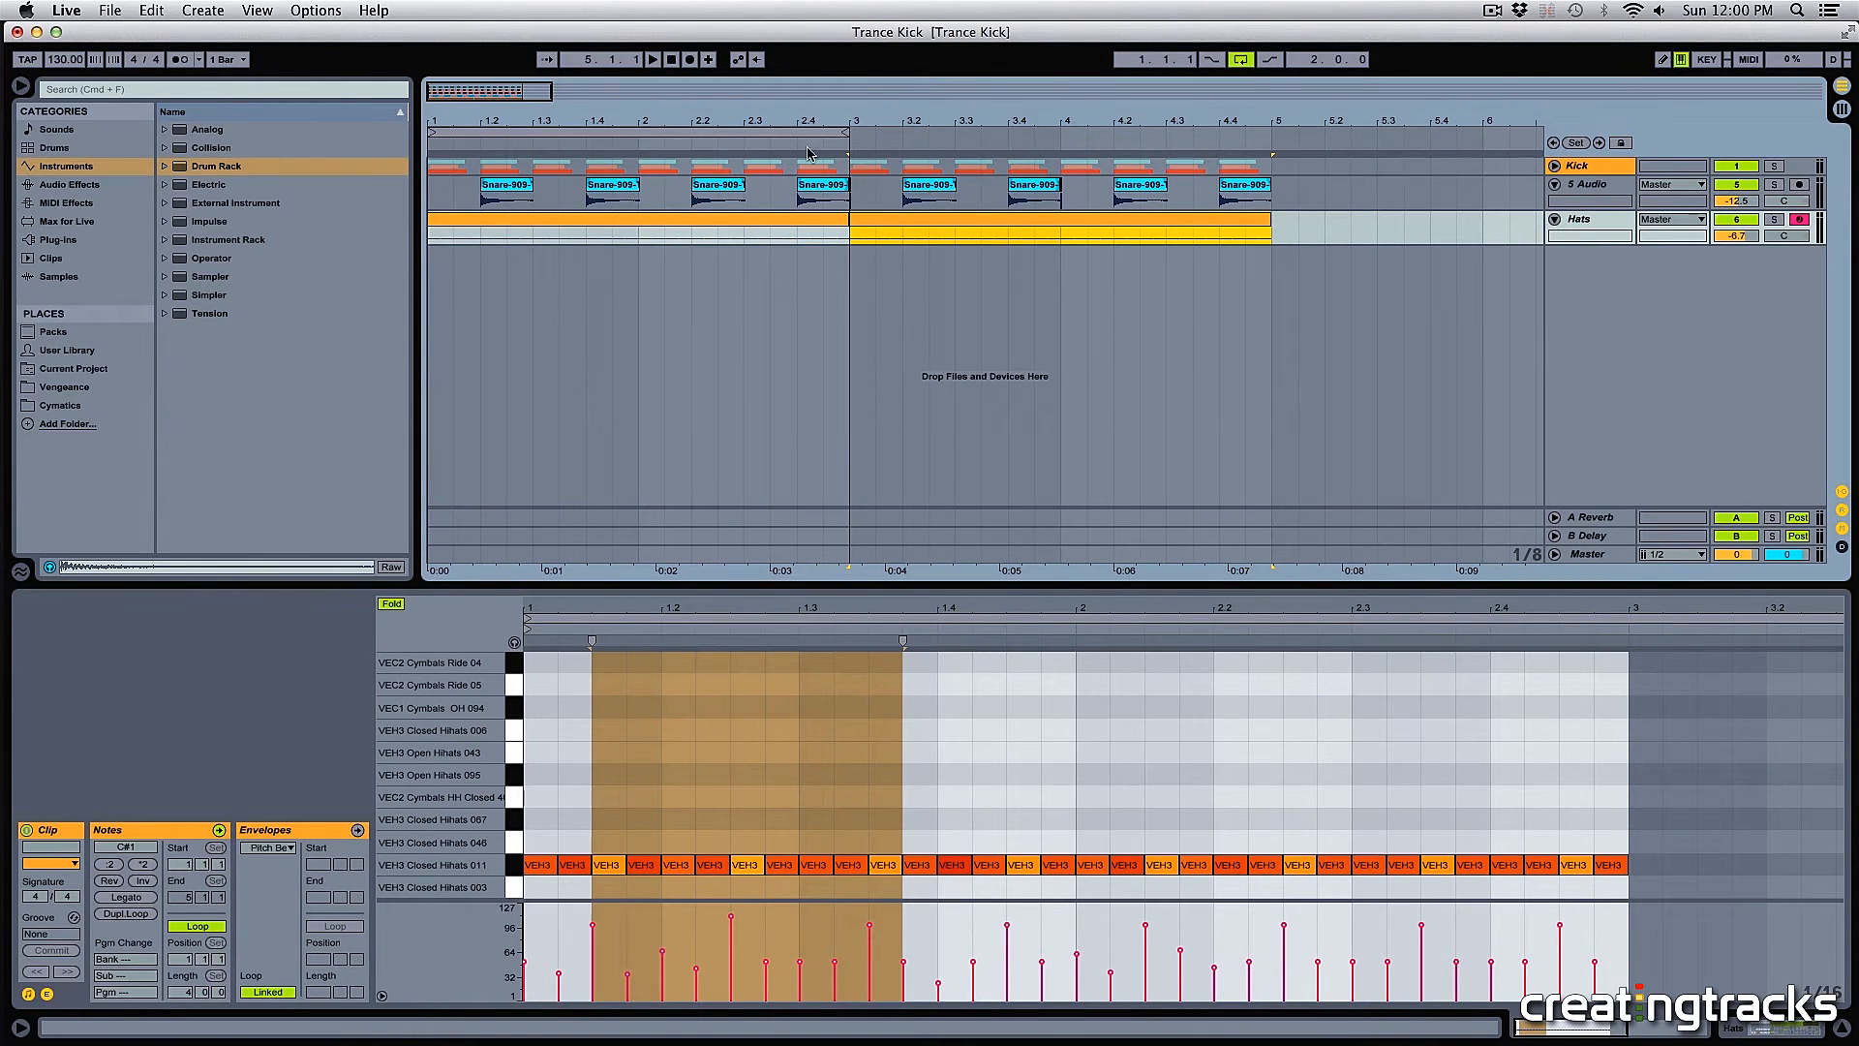
{"action": "key", "text": "super+l"}
- Move the accented third sixteenth of all eight beats from VEH3 Closed Hihats 011 to VEH3 Open Hihats 043
{"action": "left_click", "coordinate": [688, 799]}
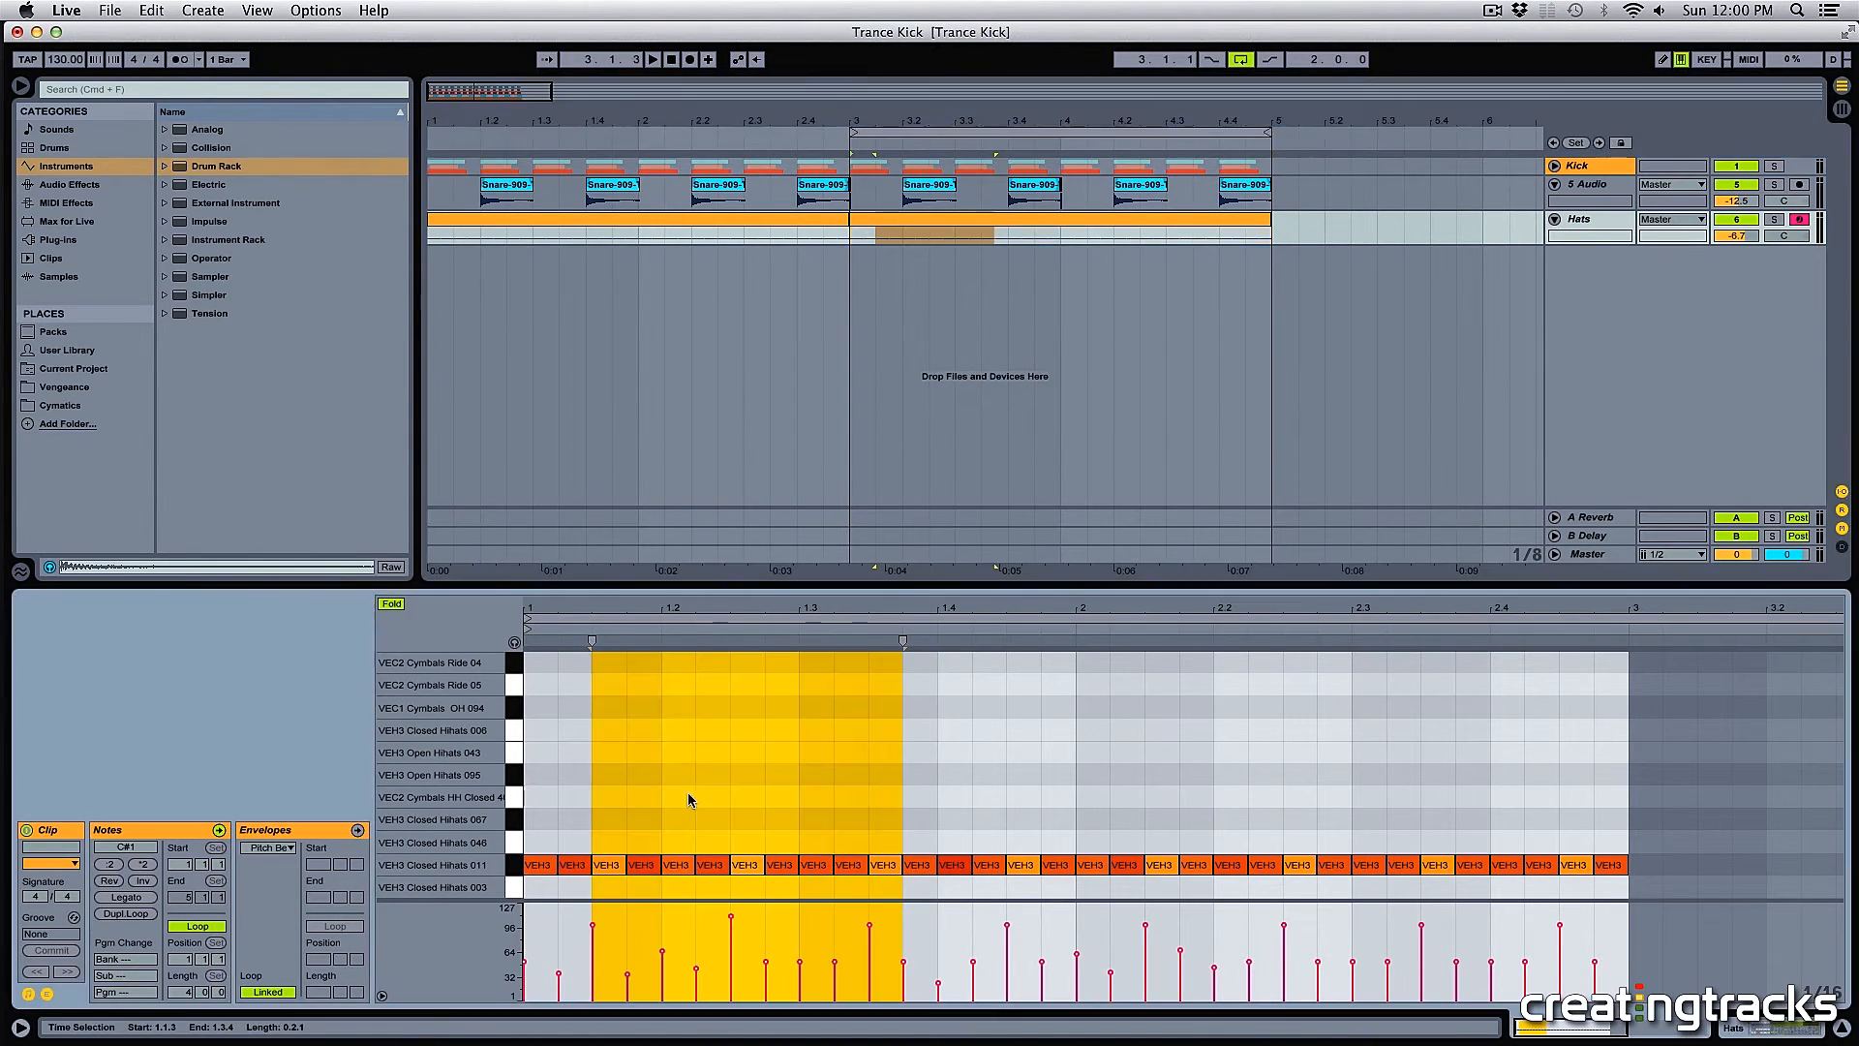
{"action": "left_click", "coordinate": [611, 864]}
{"action": "left_click", "coordinate": [744, 865], "text": "shift"}
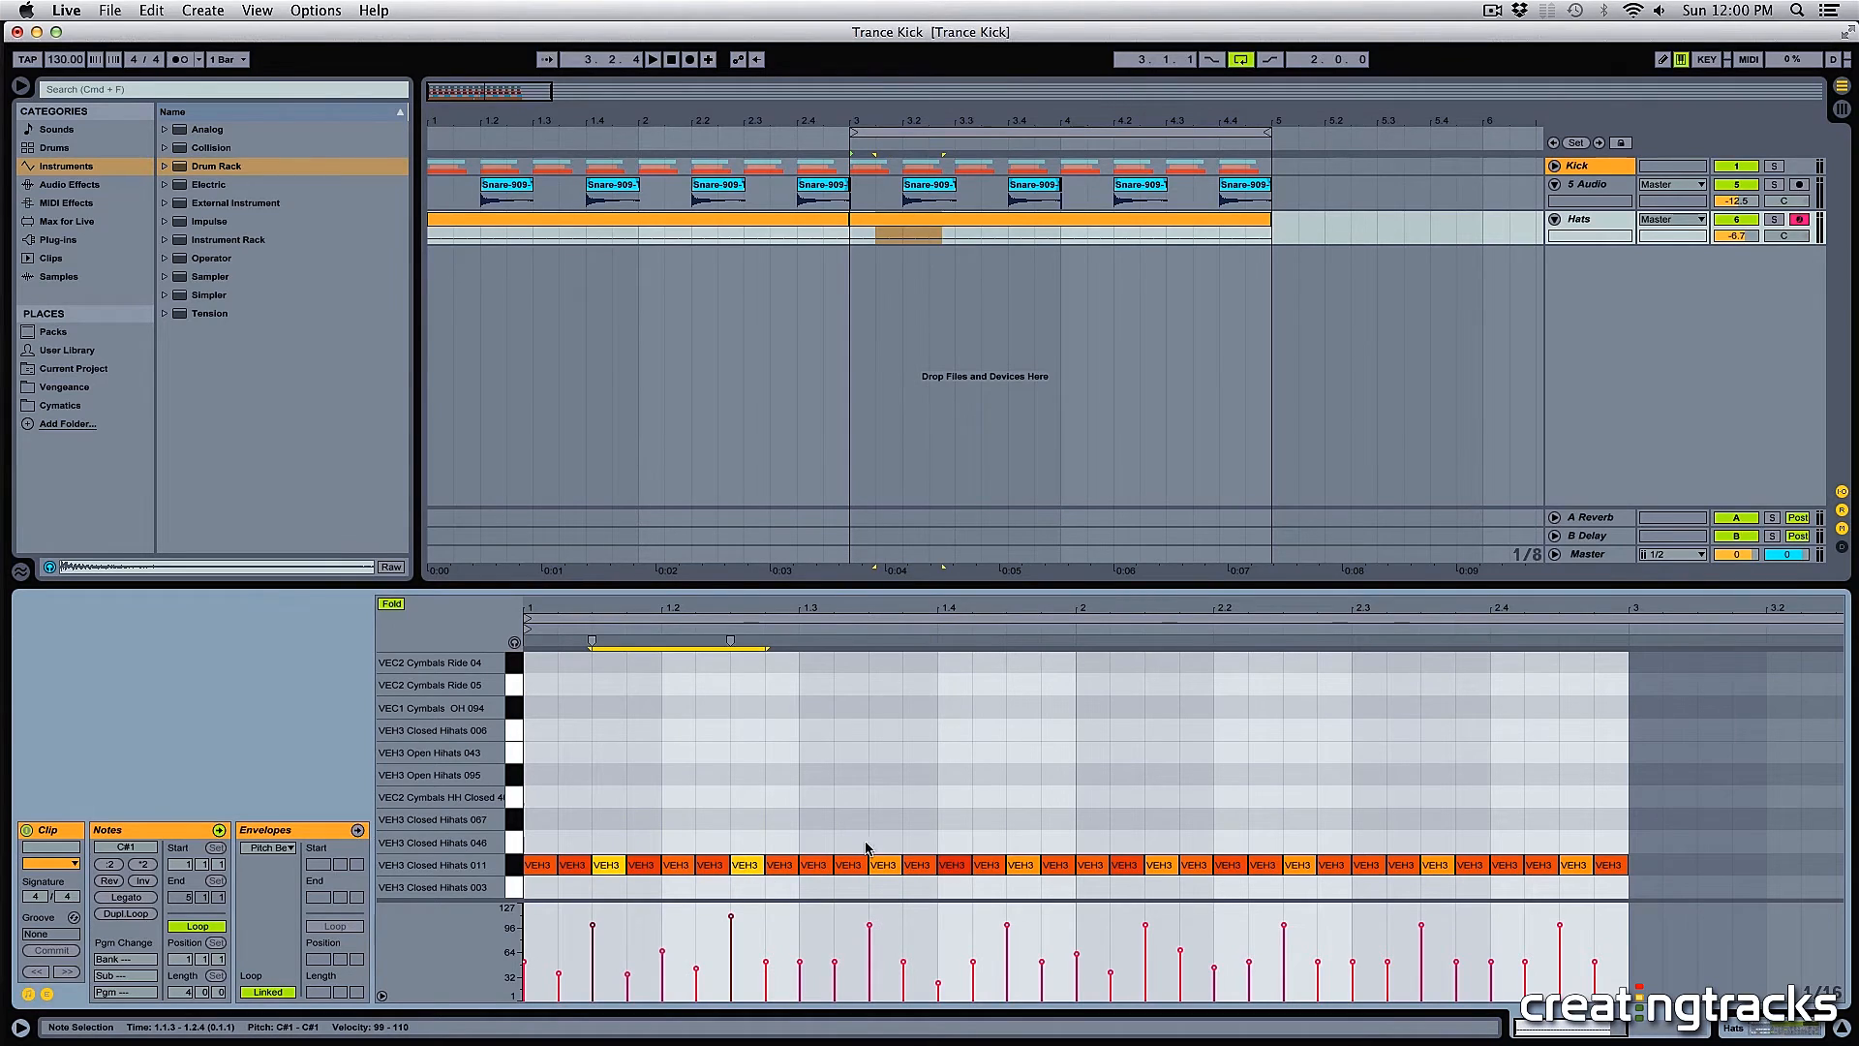
{"action": "left_click", "coordinate": [883, 865], "text": "shift"}
{"action": "left_click", "coordinate": [1026, 865], "text": "shift"}
{"action": "left_click", "coordinate": [1161, 865], "text": "shift"}
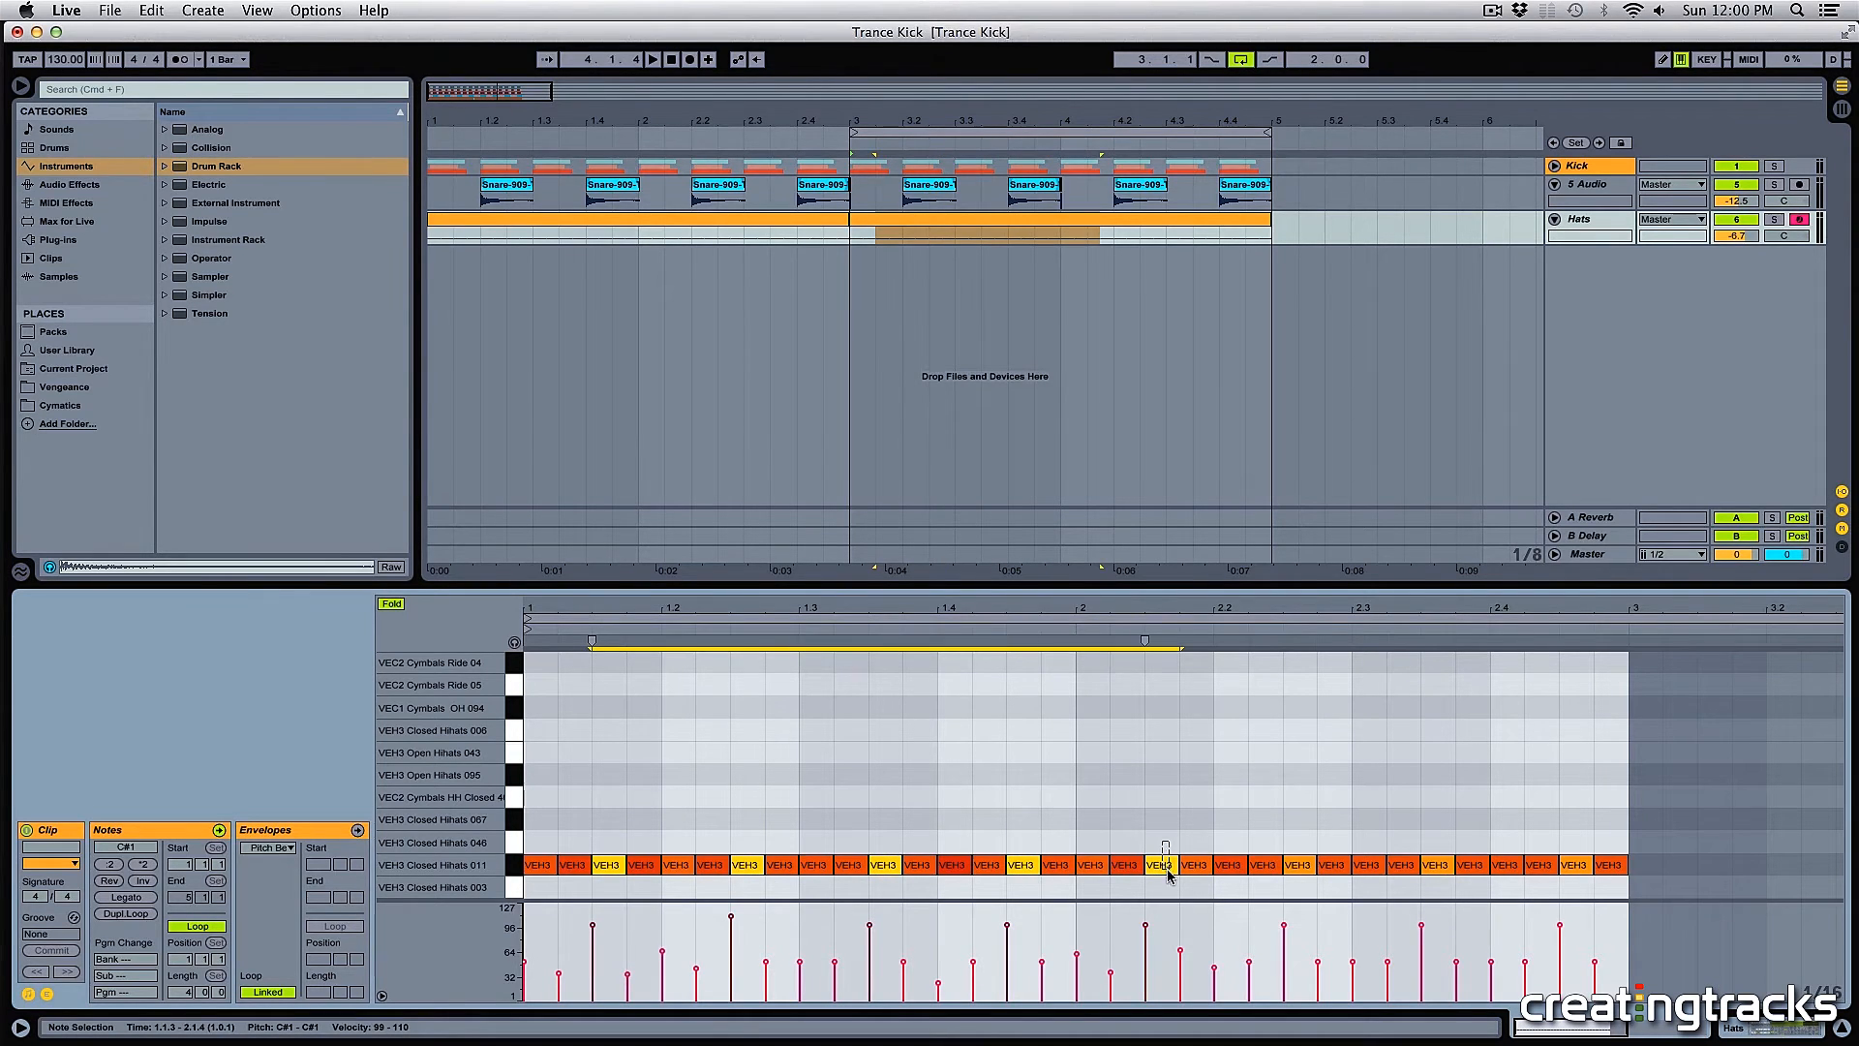
{"action": "left_click", "coordinate": [1298, 864], "text": "shift"}
{"action": "left_click", "coordinate": [1435, 864], "text": "shift"}
{"action": "left_click", "coordinate": [1573, 864], "text": "shift"}
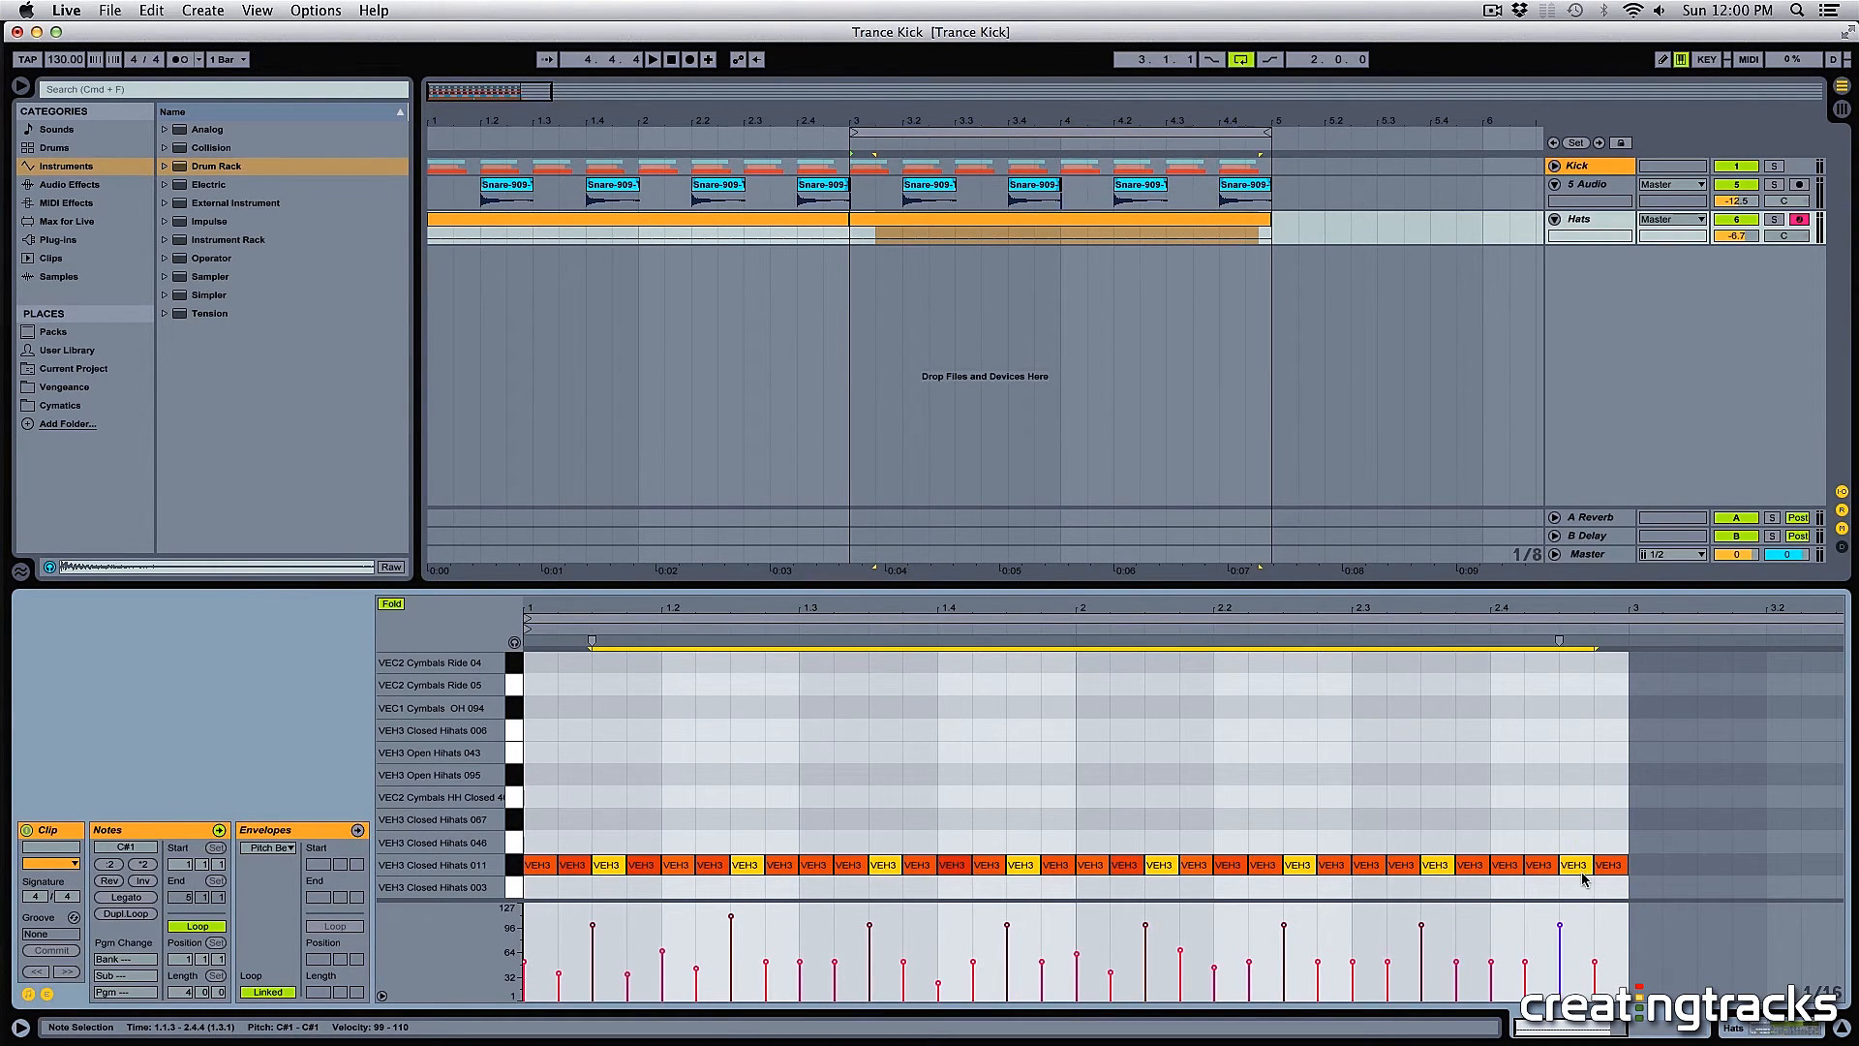
{"action": "key", "text": "Up"}
{"action": "key", "text": "Up"}
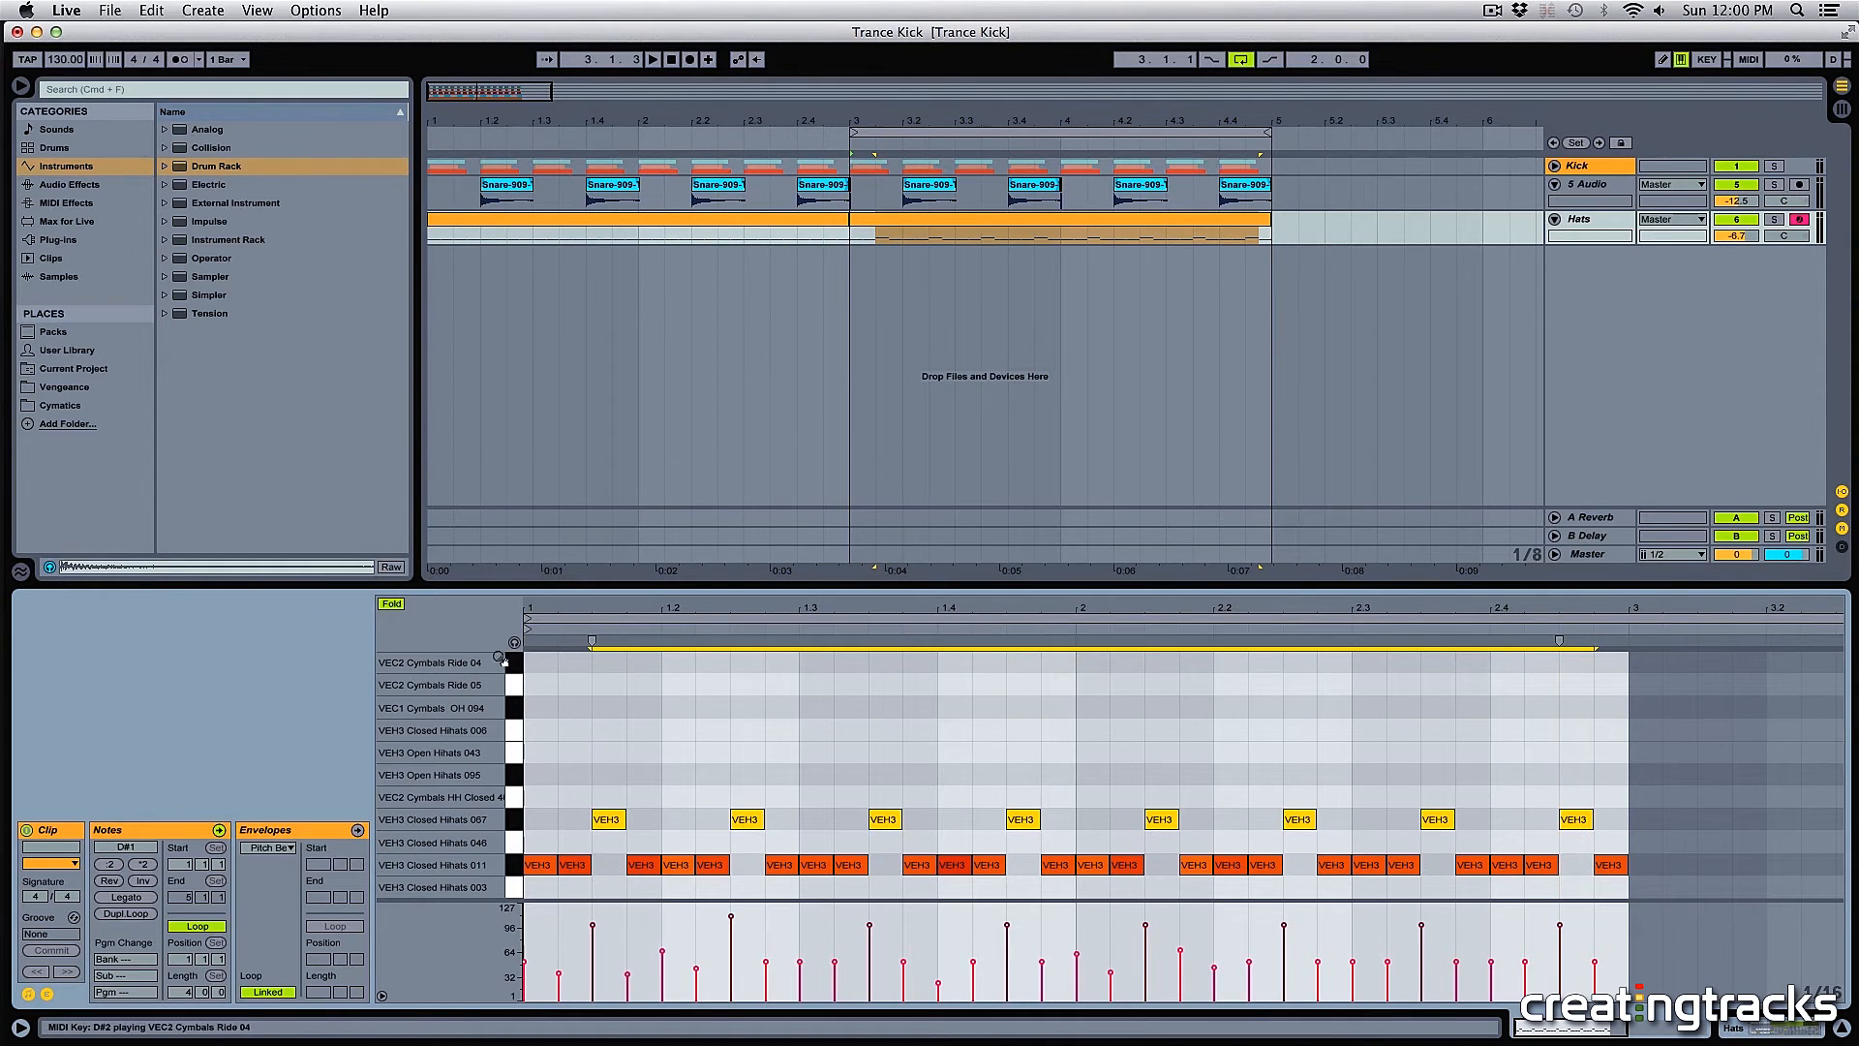
{"action": "left_click_drag", "start_coordinate": [610, 819], "coordinate": [601, 761]}
- Play bars 3 and 4 to hear the off-beat open hi-hats, and stop playback
{"action": "key", "text": "space"}
{"action": "key", "text": "space"}
{"action": "key", "text": "space"}
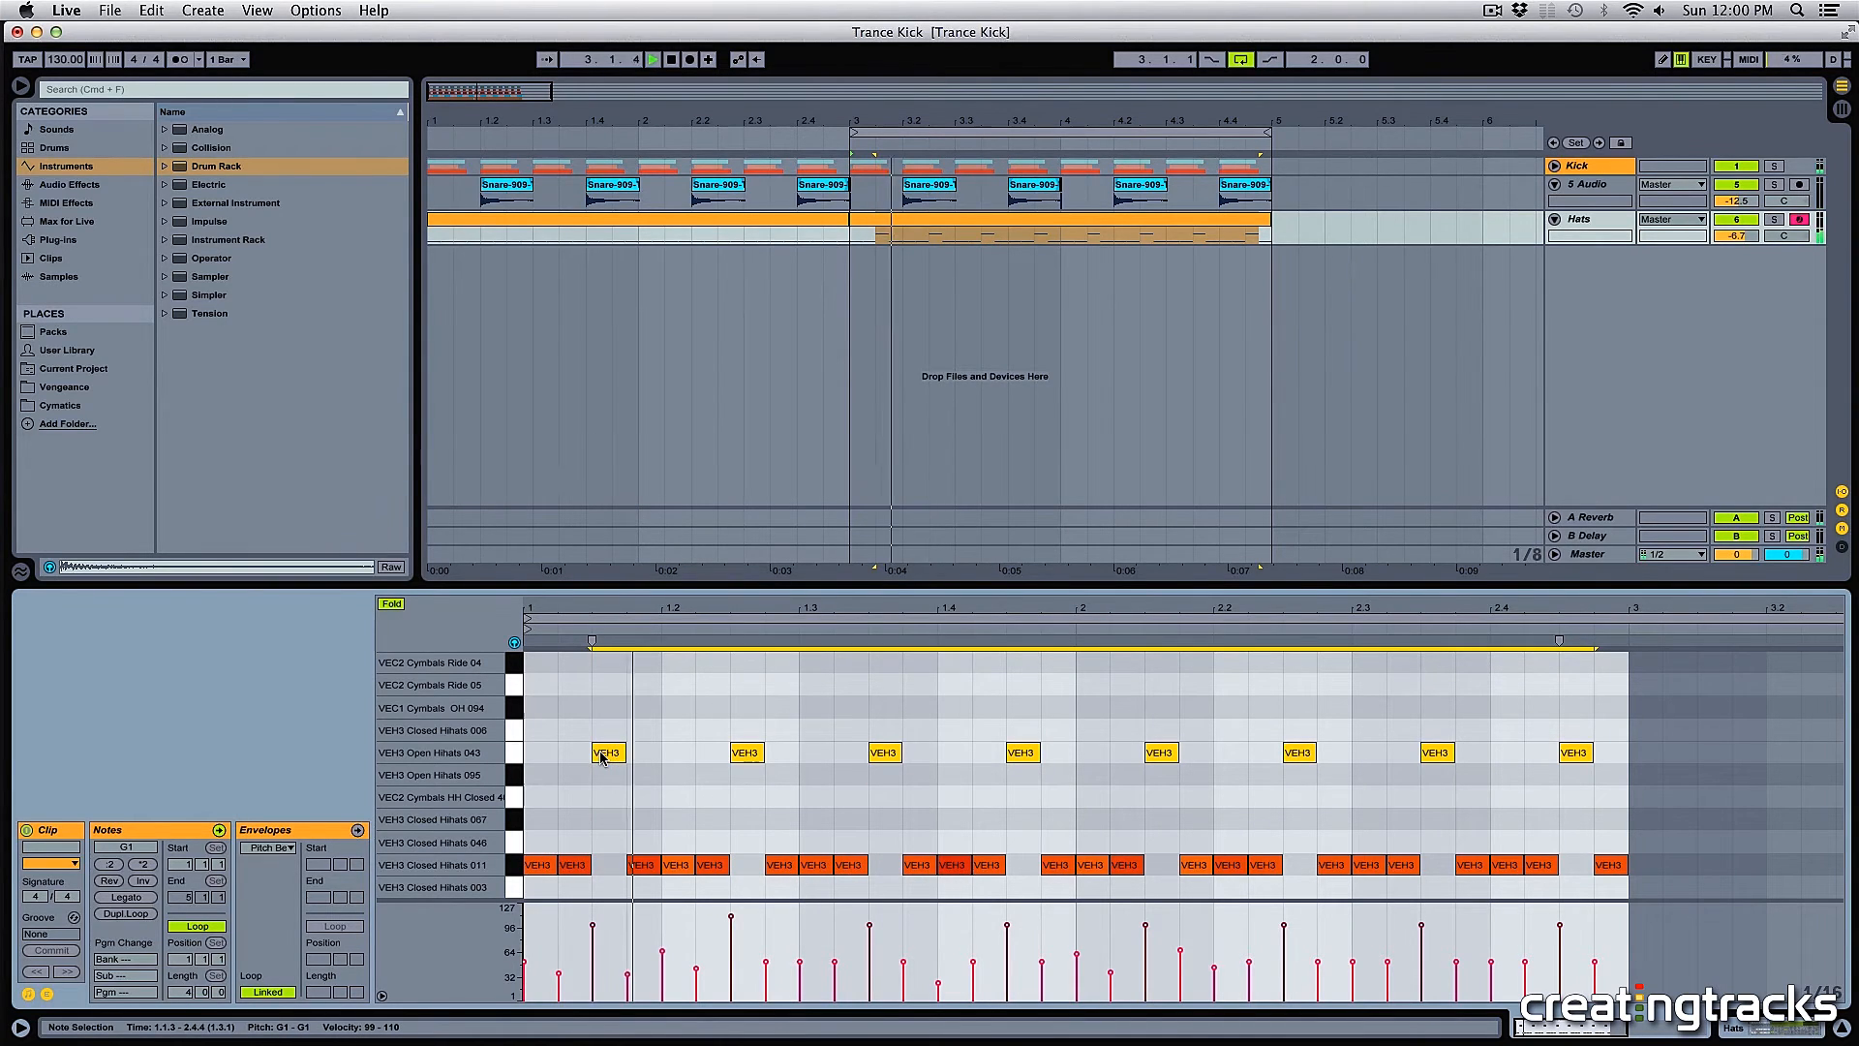
{"action": "left_click", "coordinate": [612, 860]}
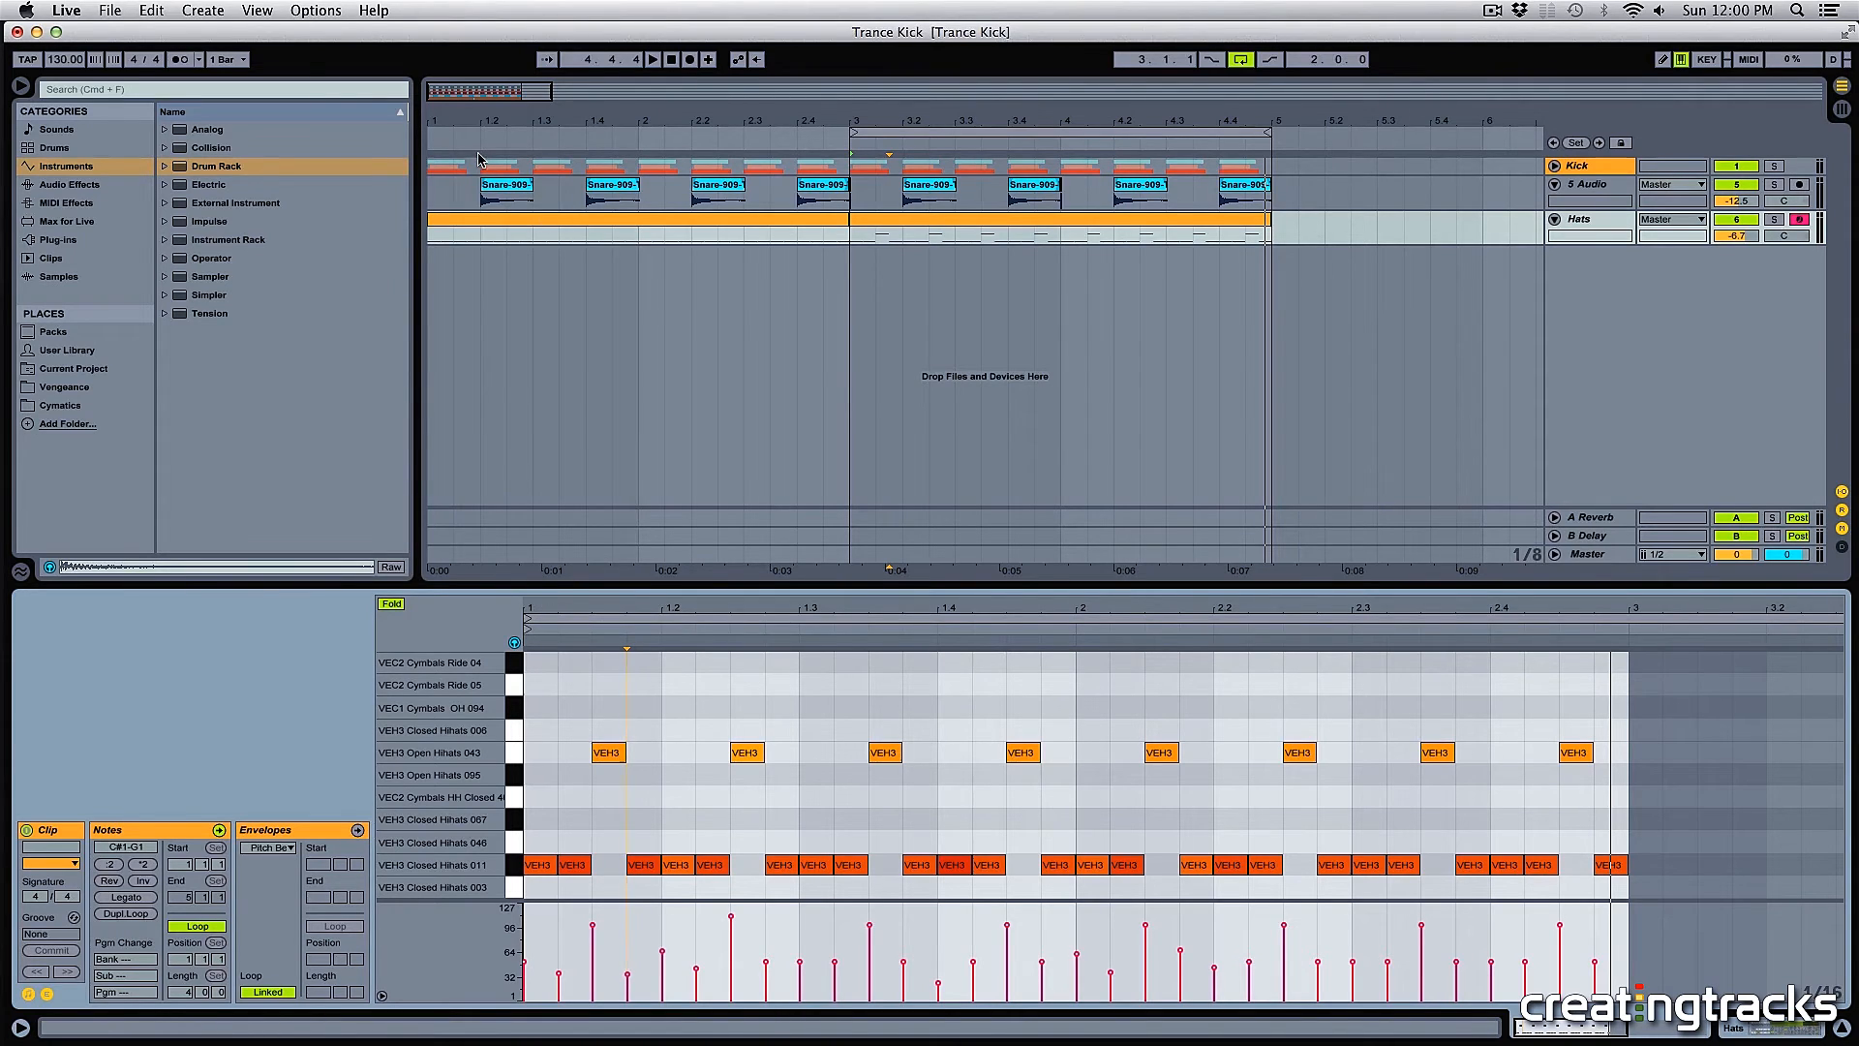
- Audition the VEC1 Cymbals OH 094, VEC2 Cymbals Ride 05 and VEC2 Cymbals Ride 04 sounds
{"action": "left_click", "coordinate": [515, 708]}
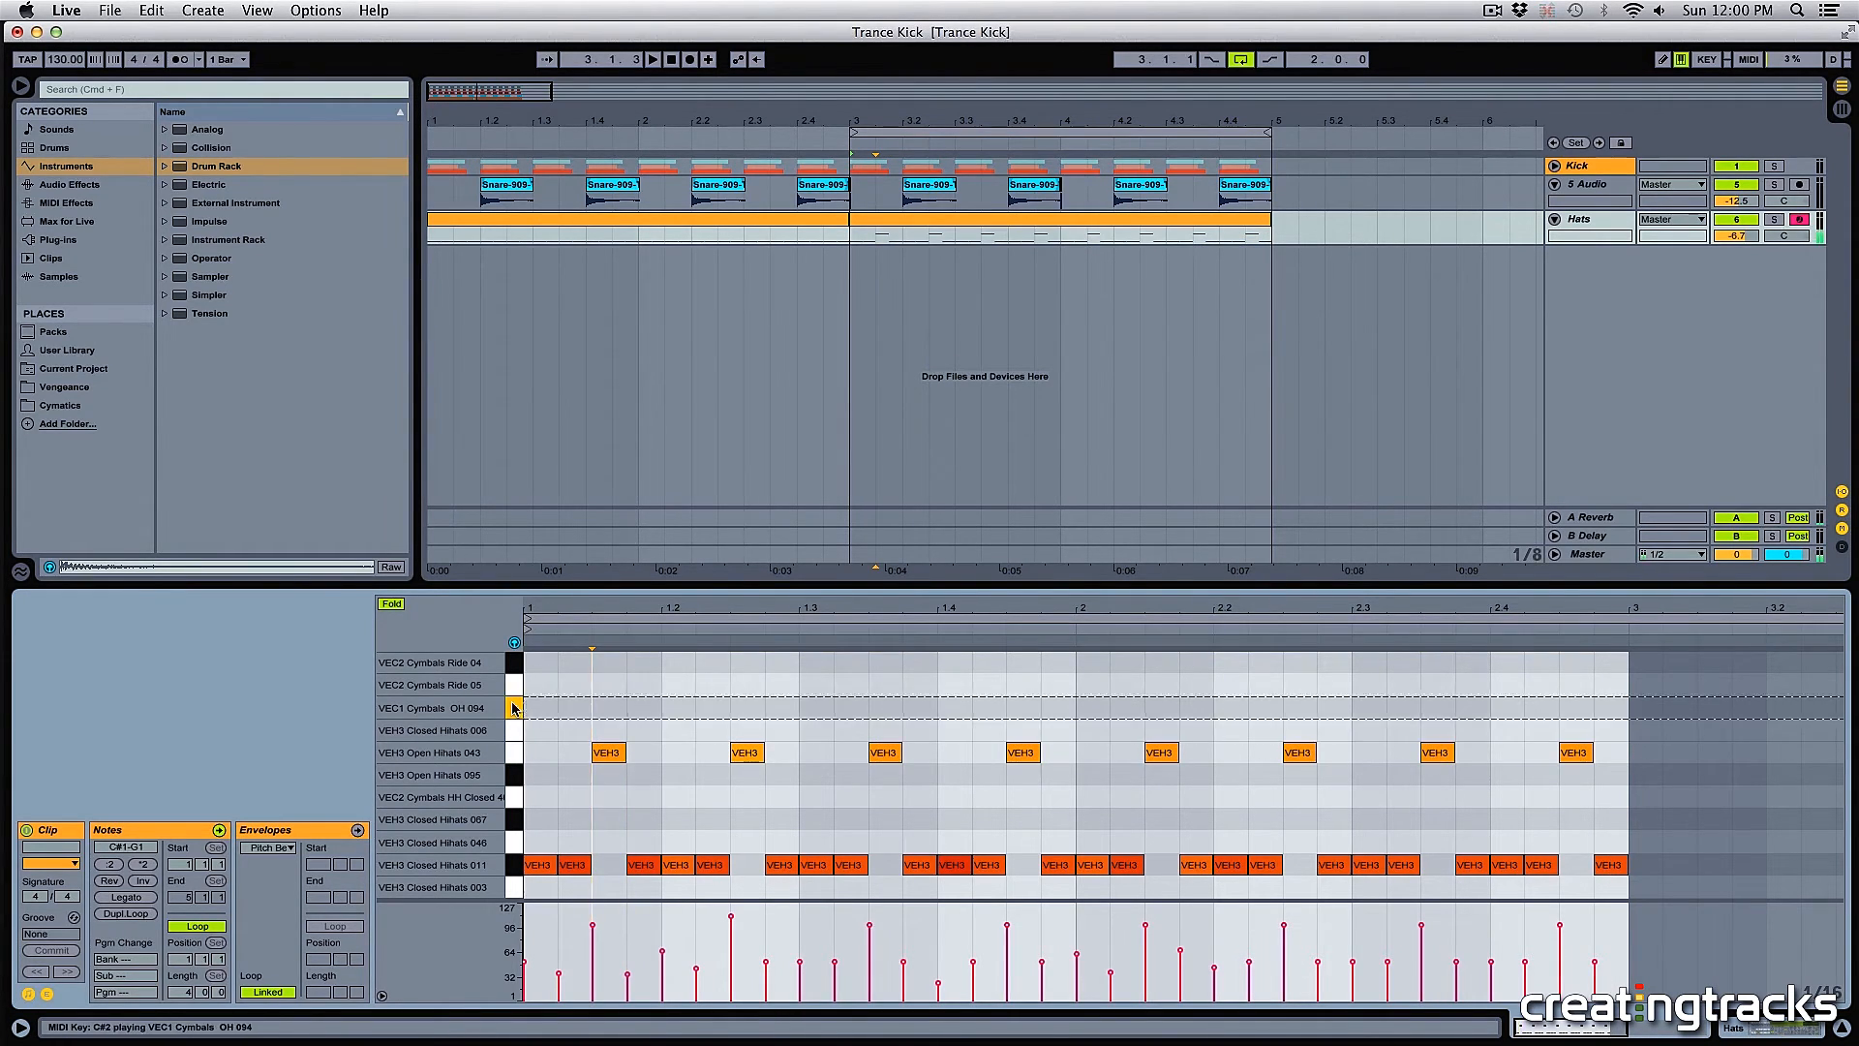
{"action": "left_click", "coordinate": [515, 685]}
{"action": "left_click", "coordinate": [515, 684]}
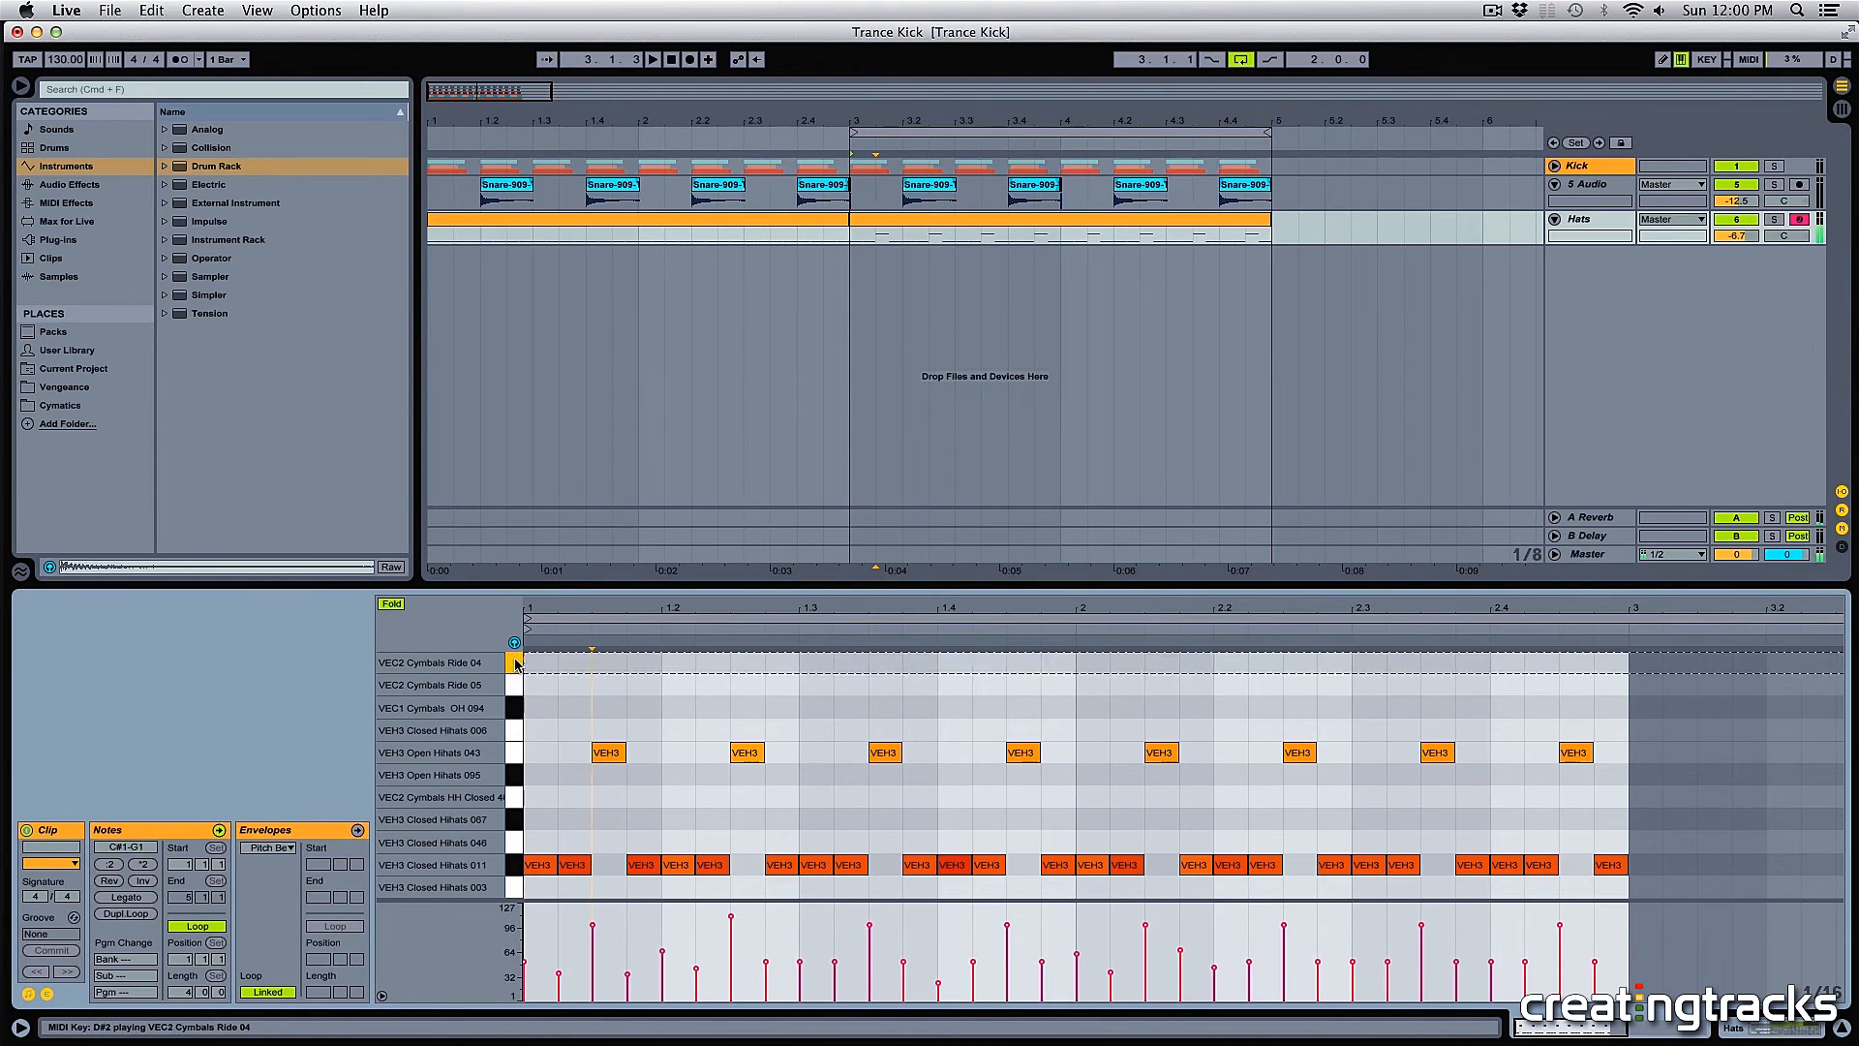
- Add a VEC1 Cymbals OH 094 note on each of the clip's eight beats, and play the loop
{"action": "double_click", "coordinate": [538, 707]}
{"action": "double_click", "coordinate": [608, 707]}
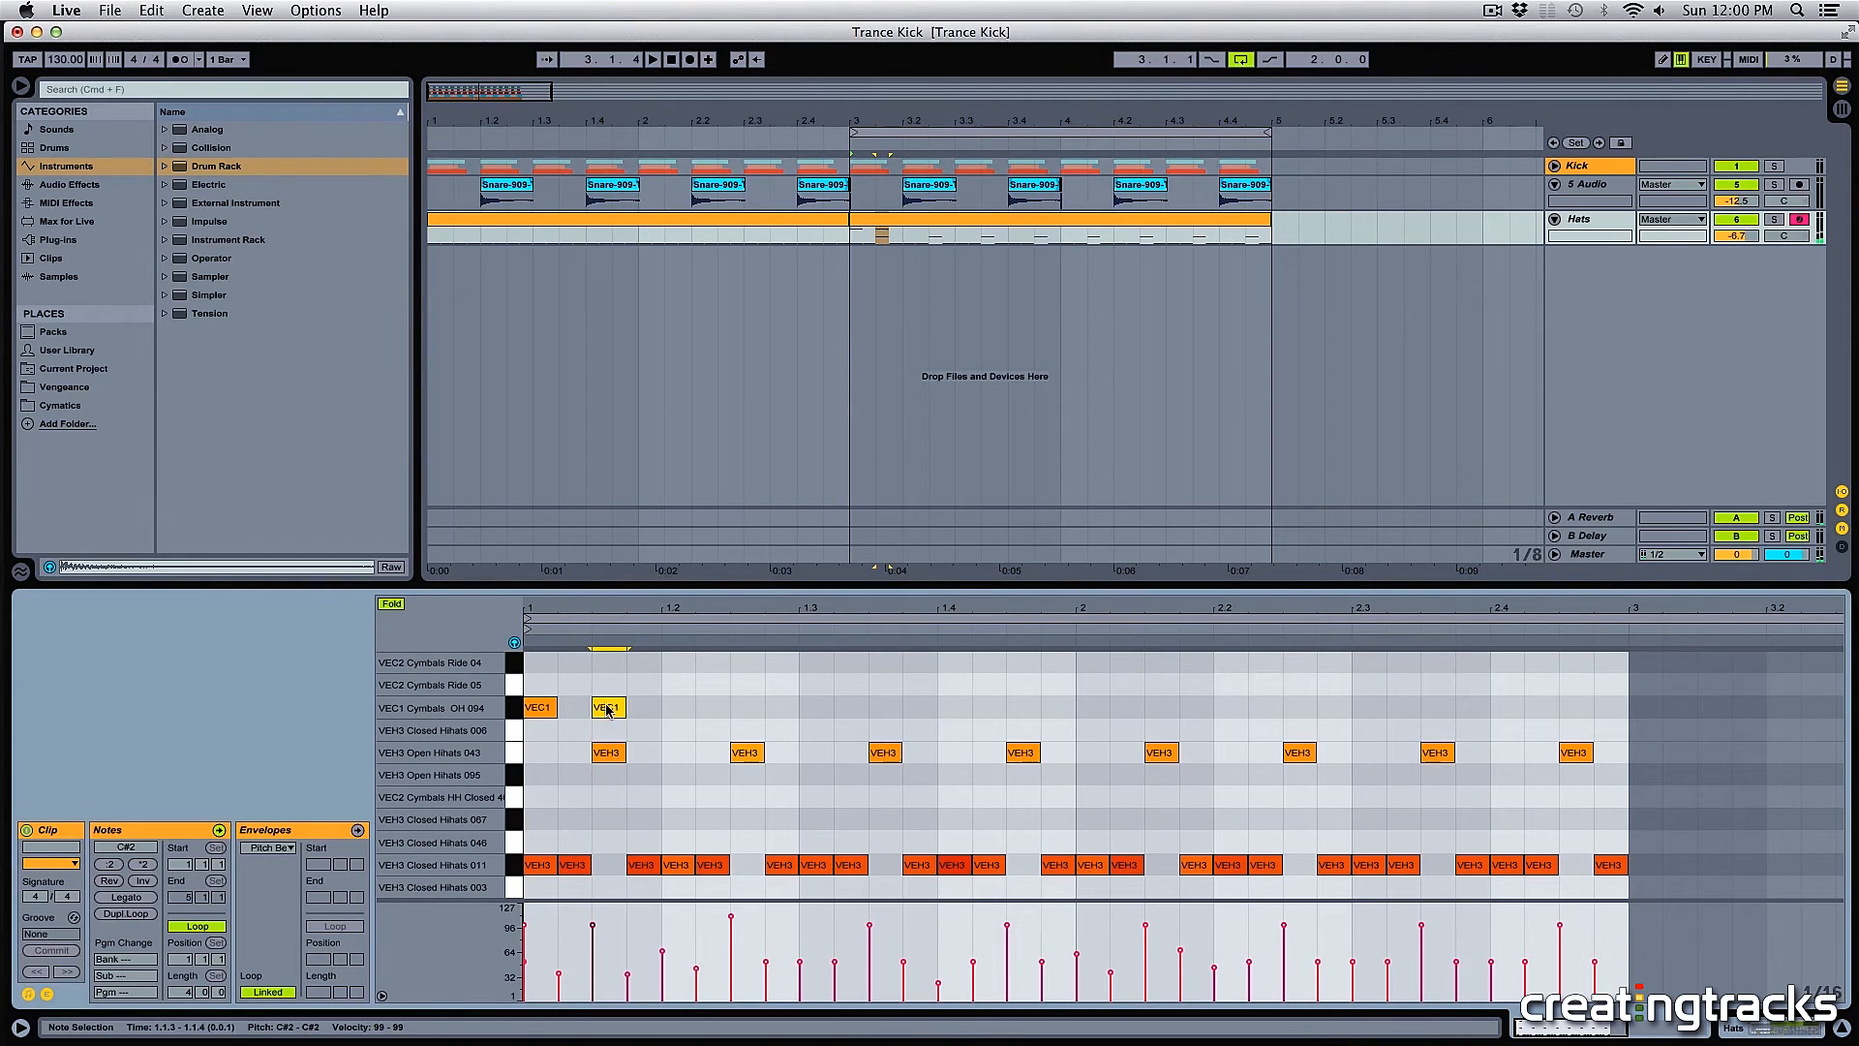
{"action": "left_click_drag", "start_coordinate": [608, 707], "coordinate": [677, 708]}
{"action": "double_click", "coordinate": [816, 708]}
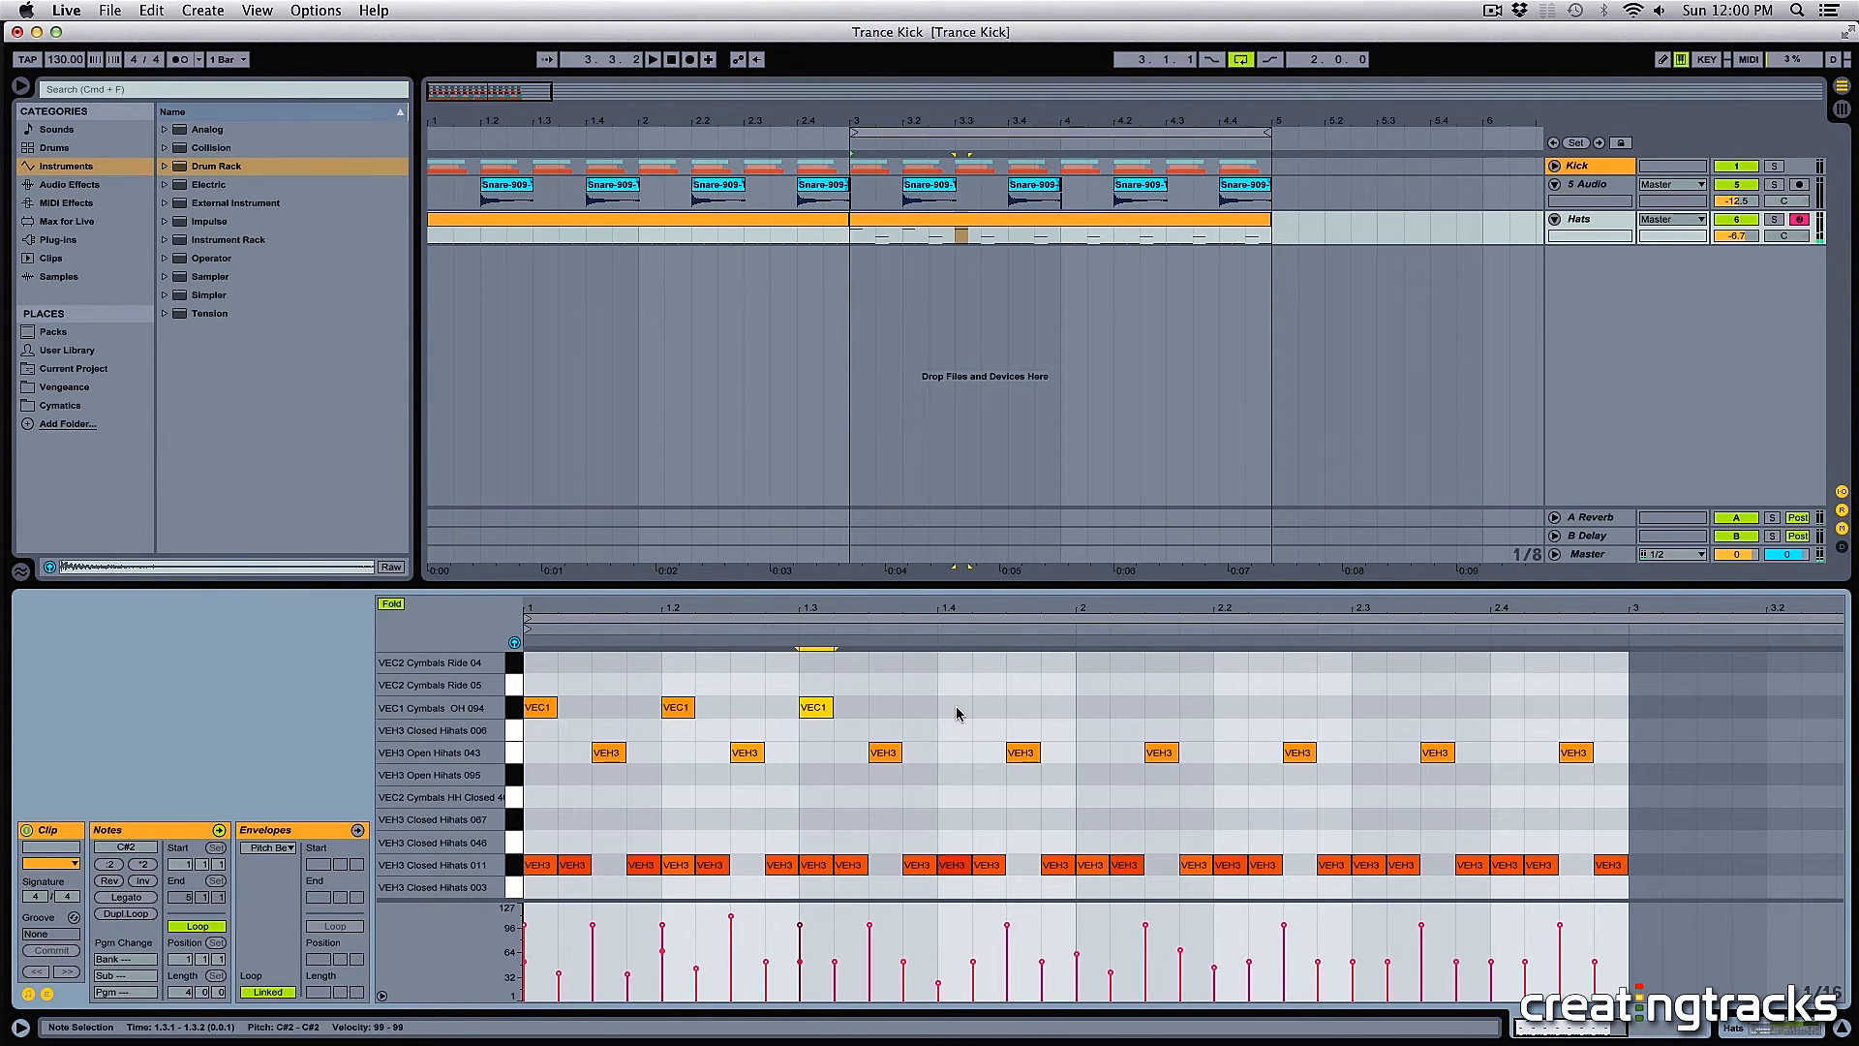
{"action": "double_click", "coordinate": [953, 707]}
{"action": "double_click", "coordinate": [1092, 707]}
{"action": "double_click", "coordinate": [1230, 708]}
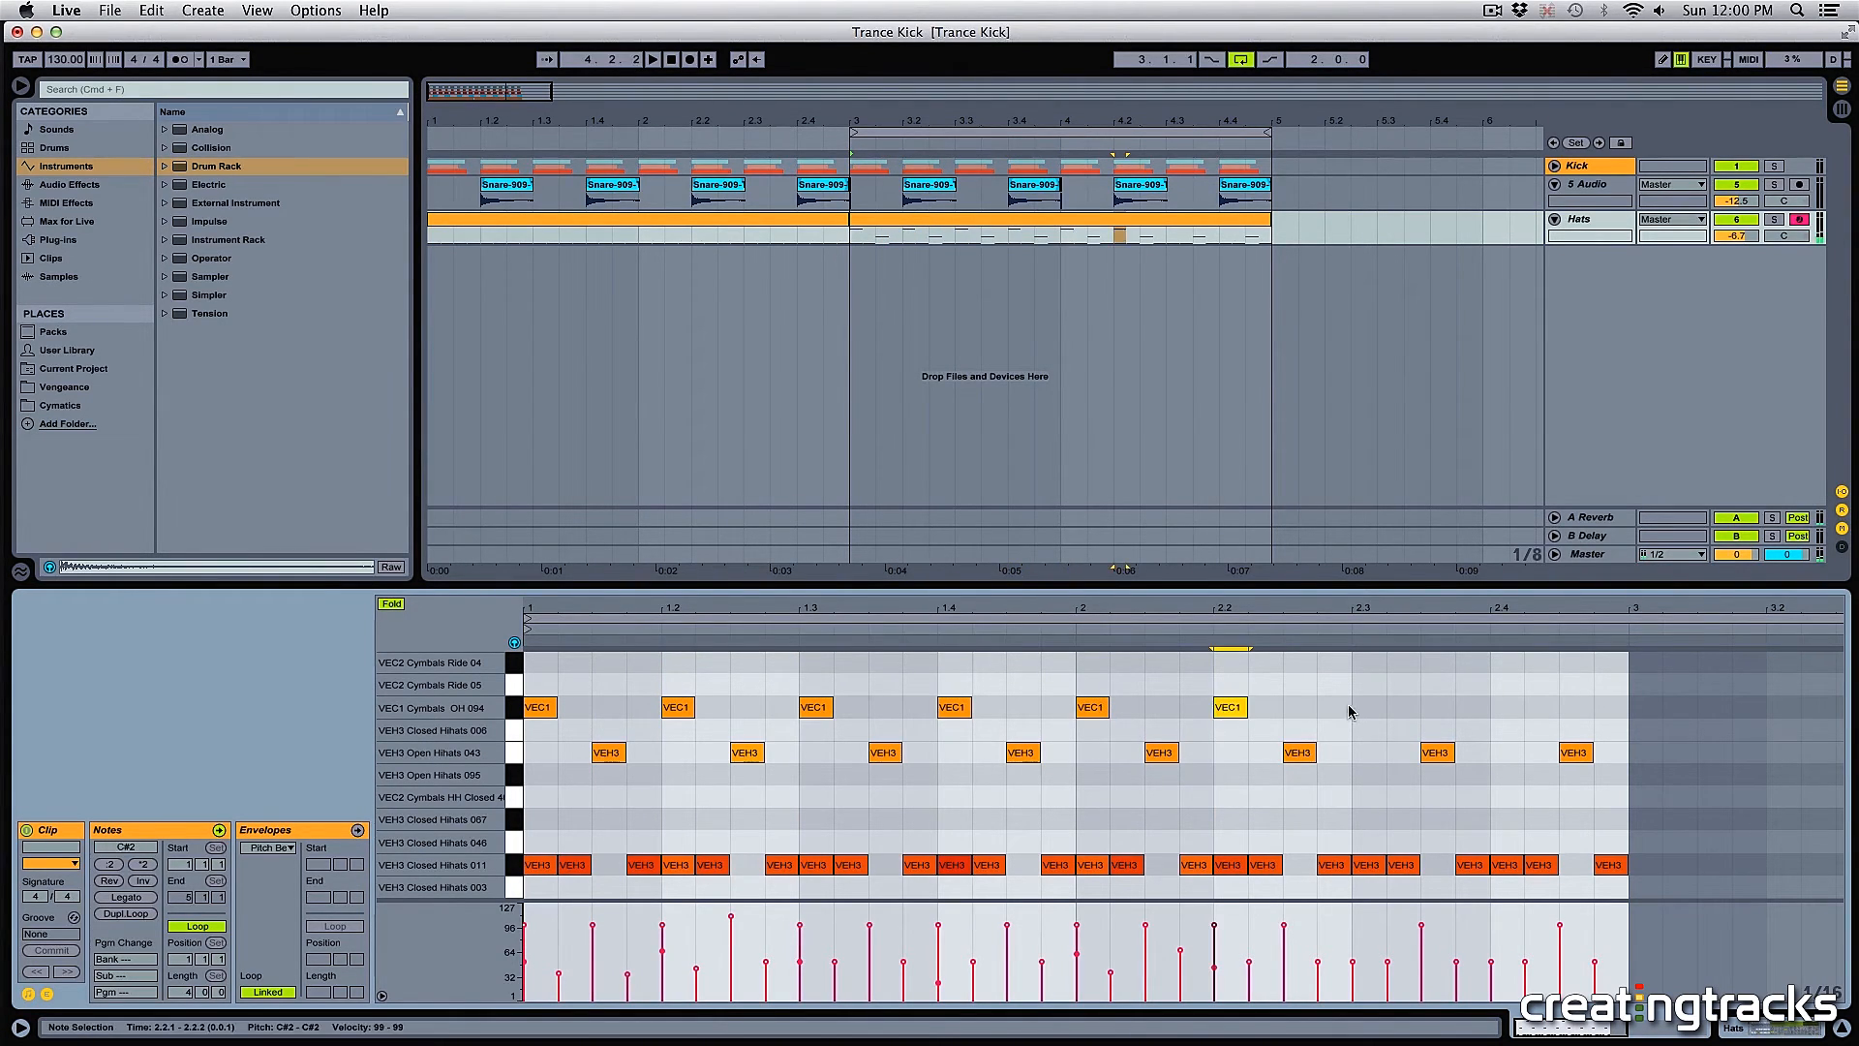
{"action": "double_click", "coordinate": [1366, 708]}
{"action": "double_click", "coordinate": [1506, 708]}
{"action": "key", "text": "space"}
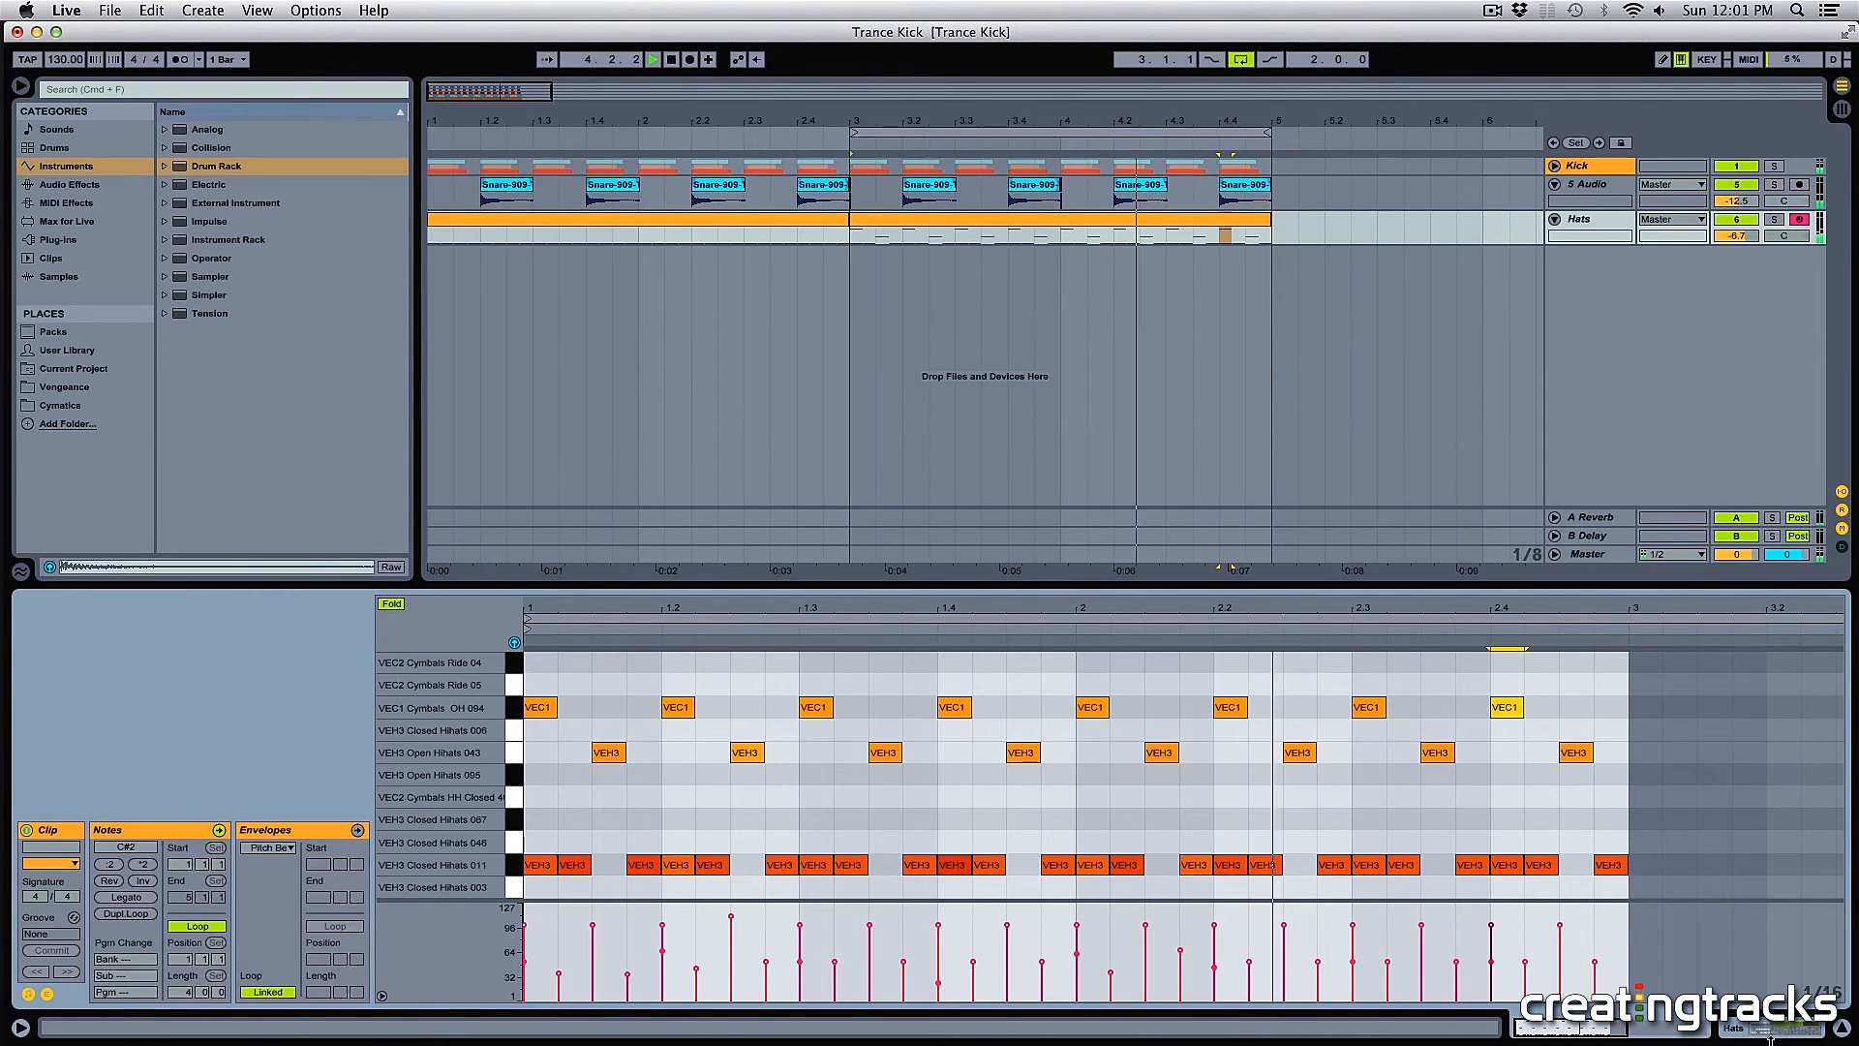
{"action": "key", "text": "space"}
- Lower the velocity of all VEC1 Cymbals OH 094 notes to 51, and play the loop
{"action": "left_click_drag", "start_coordinate": [1603, 722], "coordinate": [539, 730]}
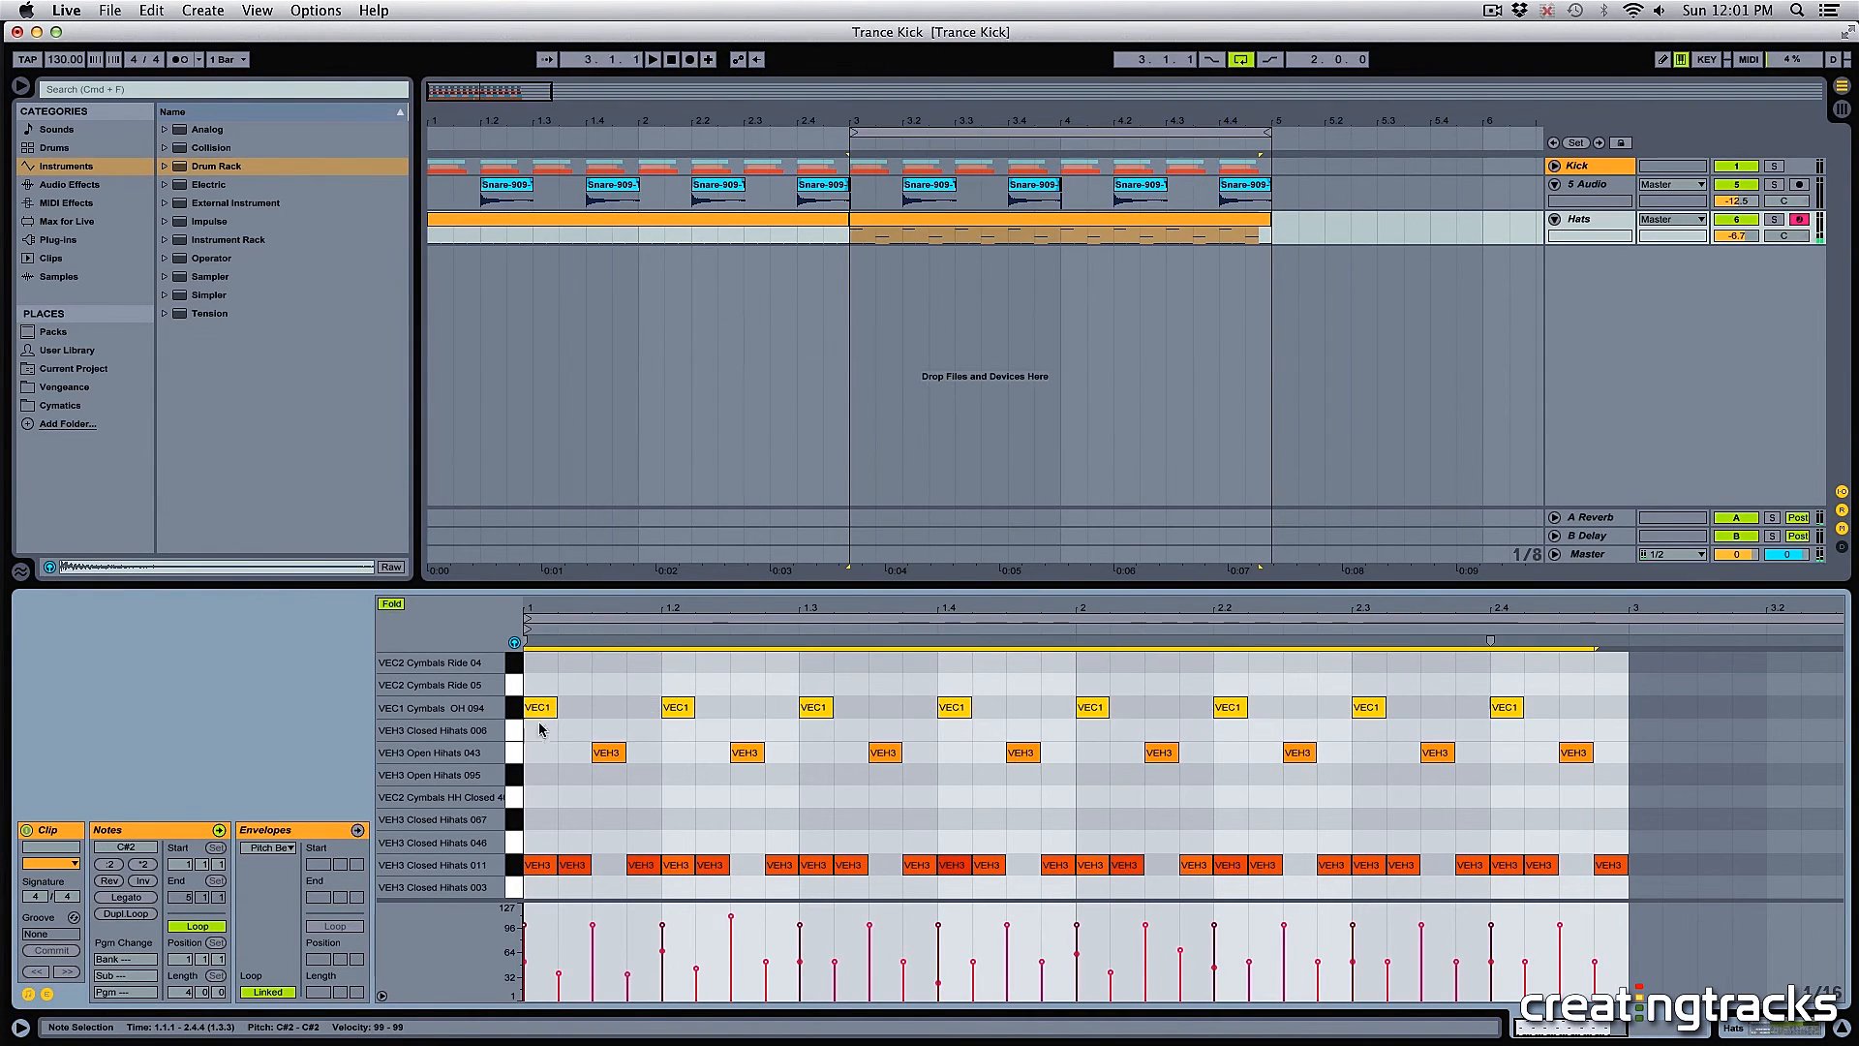
{"action": "left_click_drag", "start_coordinate": [661, 926], "coordinate": [663, 956]}
{"action": "key", "text": "space"}
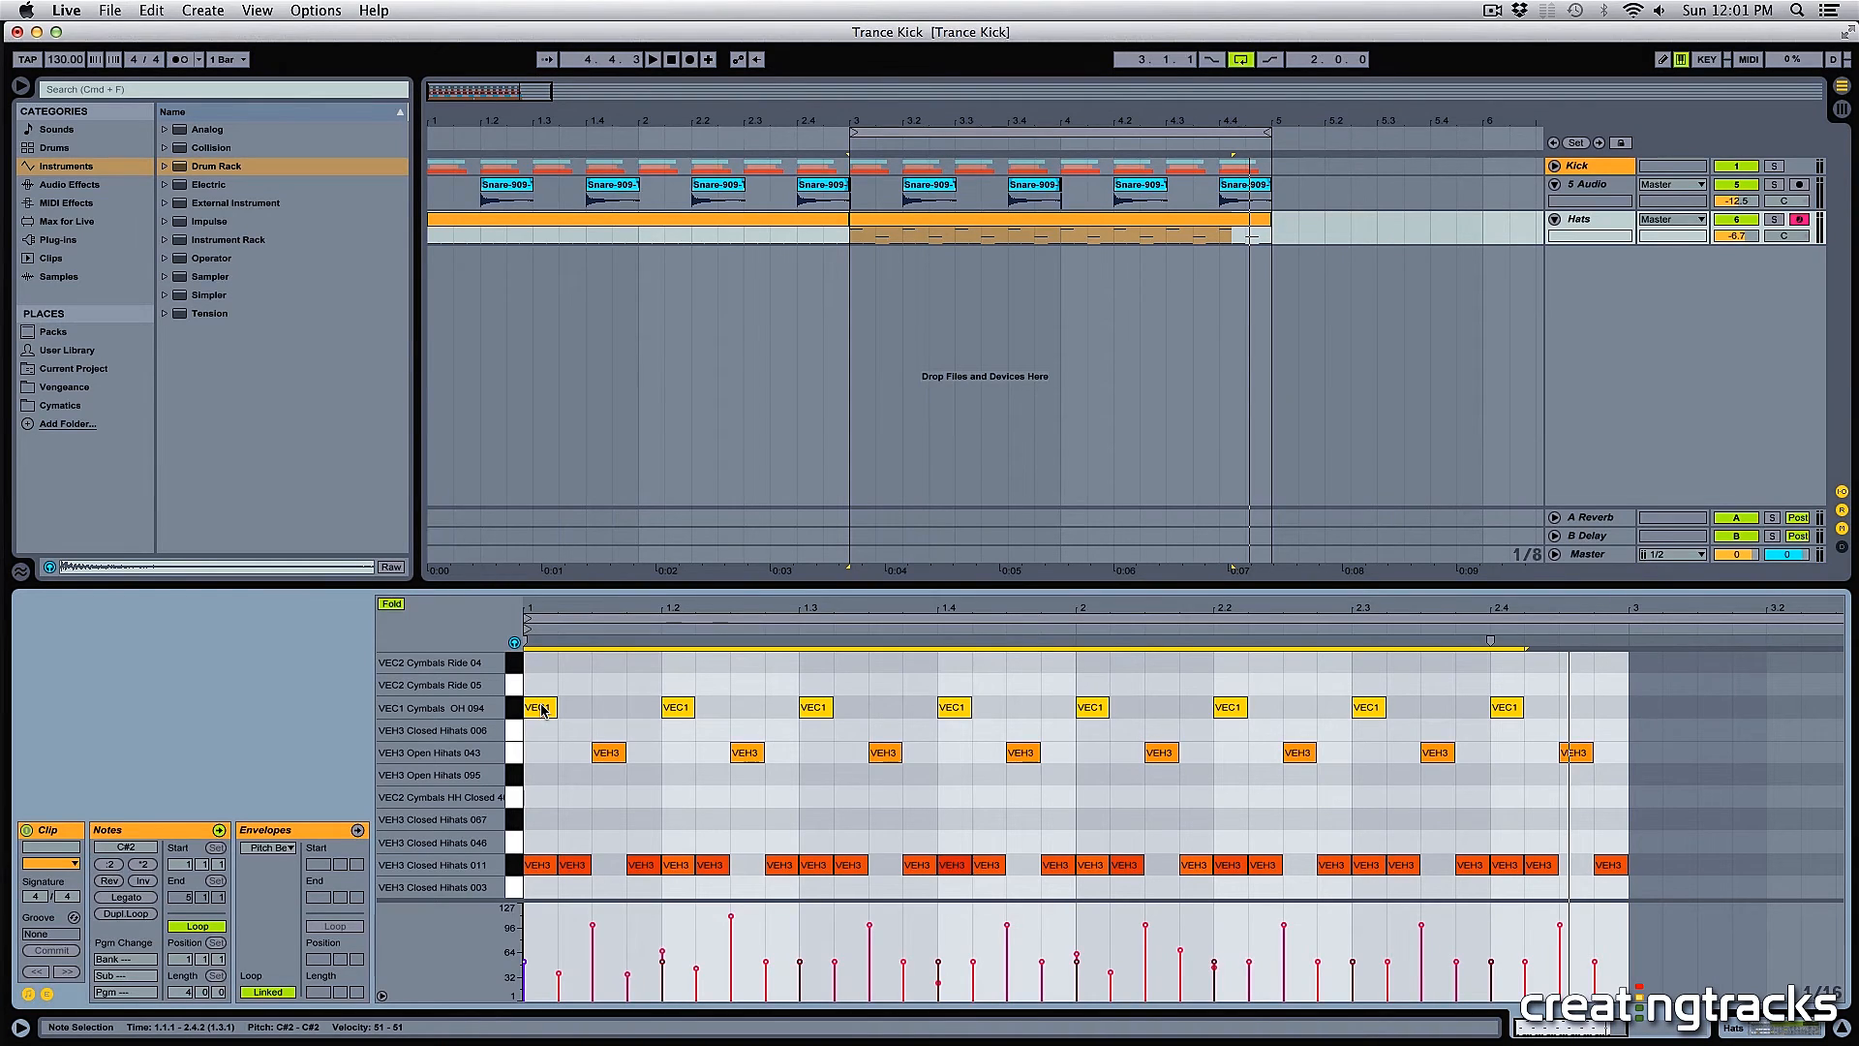
- Copy the VEC1 Cymbals OH 094 notes to VEC2 Cymbals Ride 04, set the copies' velocity to 78, and play the loop
{"action": "left_click_drag", "start_coordinate": [540, 715], "coordinate": [546, 672]}
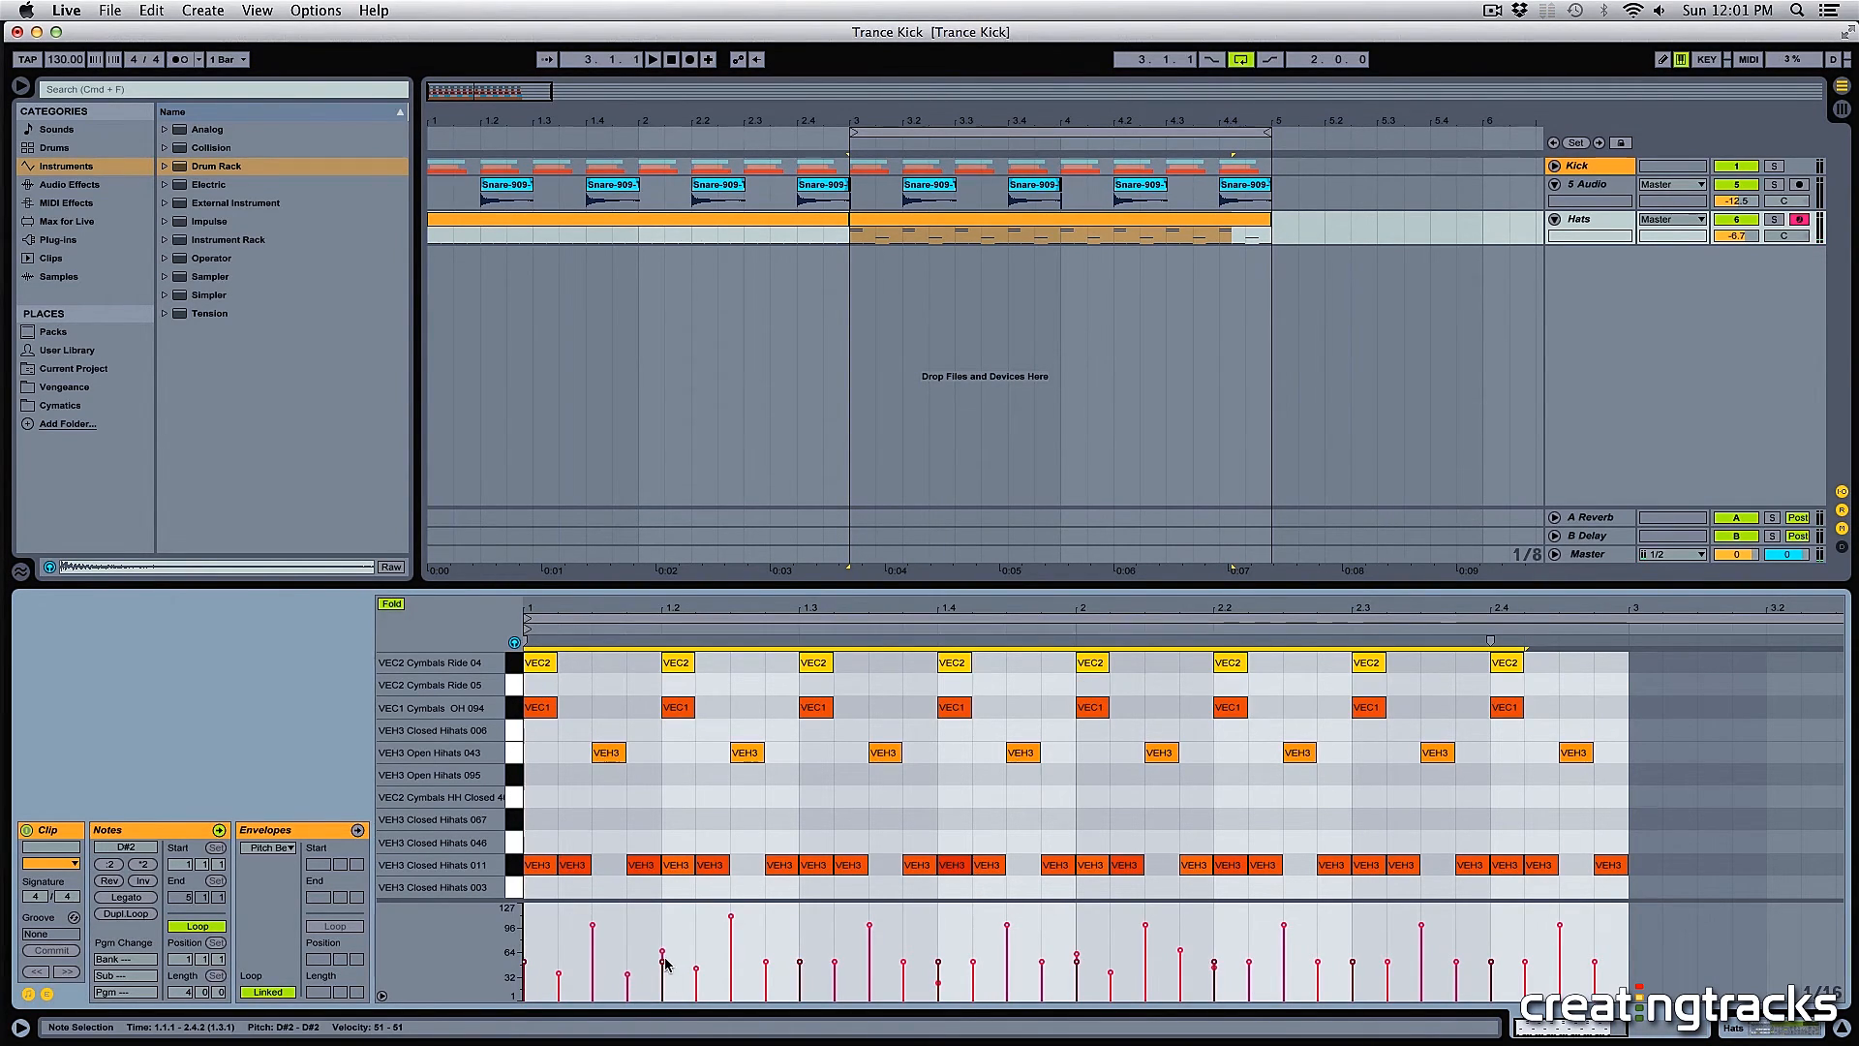
{"action": "left_click_drag", "start_coordinate": [665, 964], "coordinate": [663, 929]}
{"action": "key", "text": "space"}
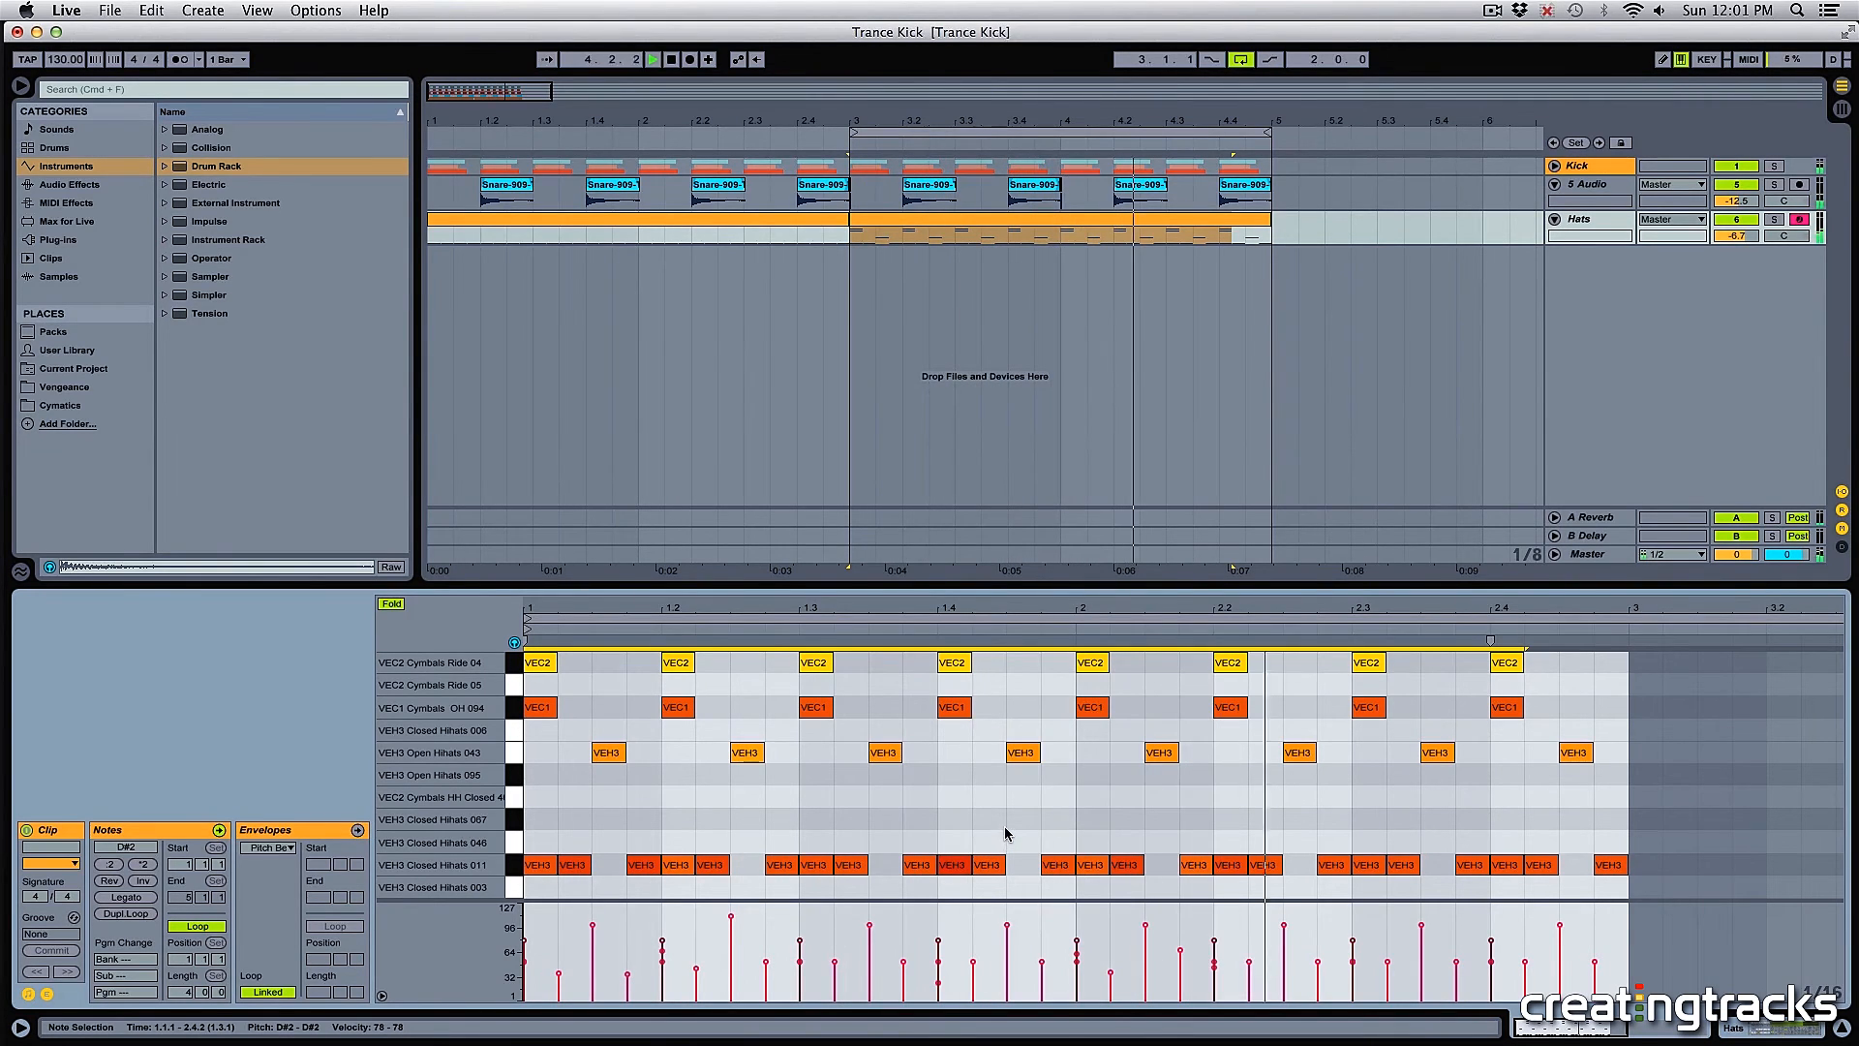
{"action": "key", "text": "space"}
- Move the hi-hat at 1.1.2 to VEH3 Closed Hihats 046, and set the velocity of the note at 1.1.4 to 75
{"action": "left_click", "coordinate": [707, 814]}
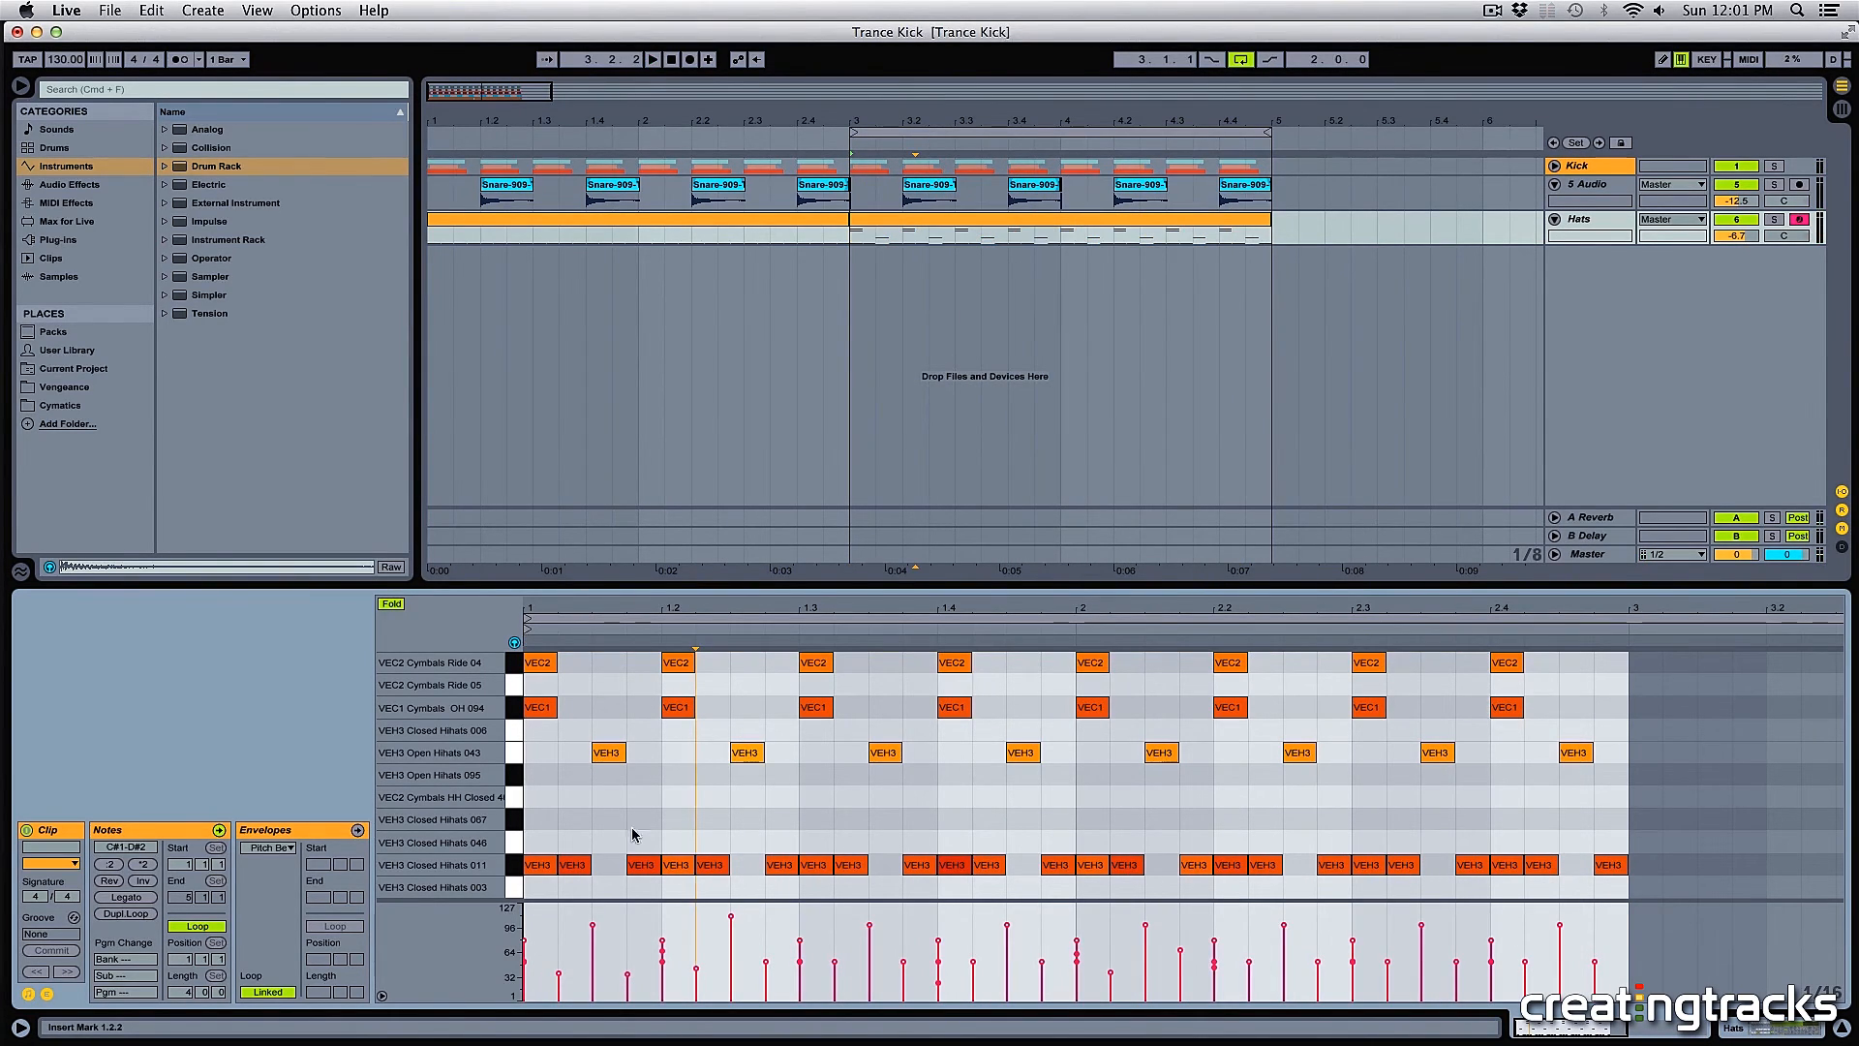
{"action": "left_click", "coordinate": [573, 864]}
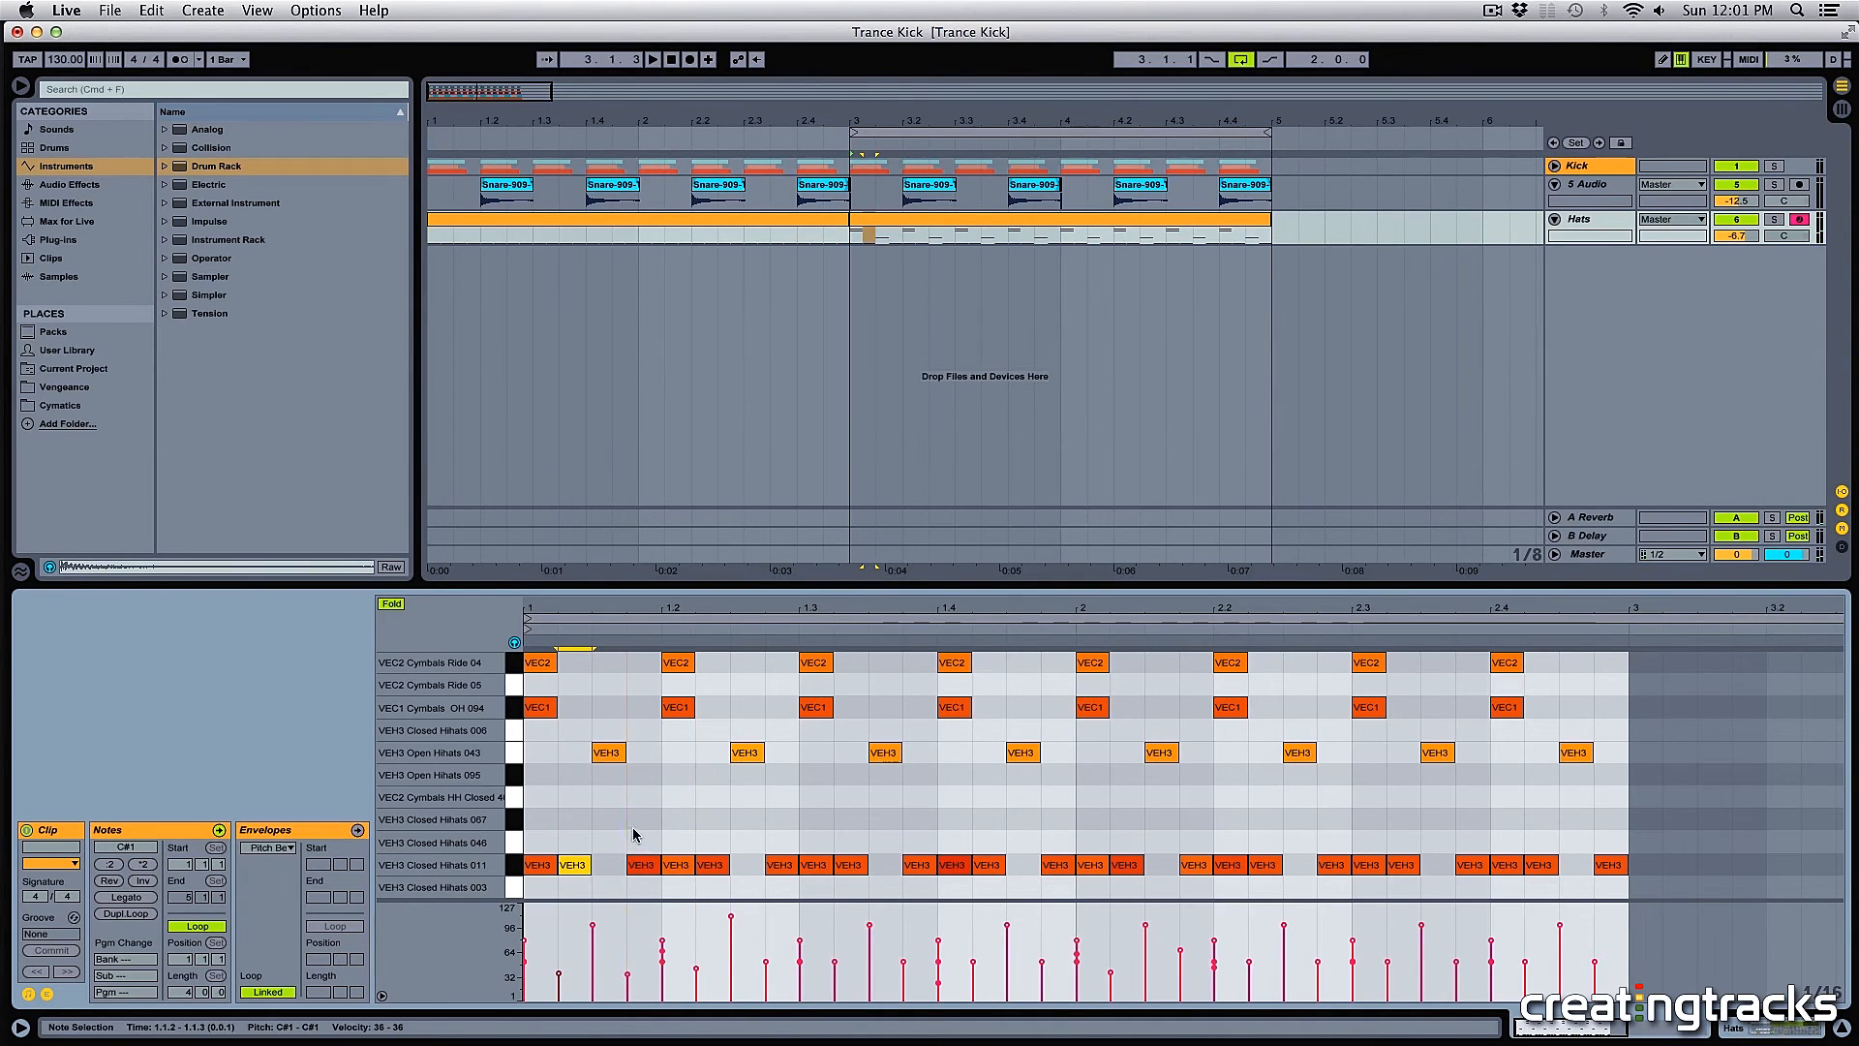
{"action": "left_click_drag", "start_coordinate": [622, 823], "coordinate": [573, 827]}
{"action": "left_click_drag", "start_coordinate": [634, 924], "coordinate": [630, 942]}
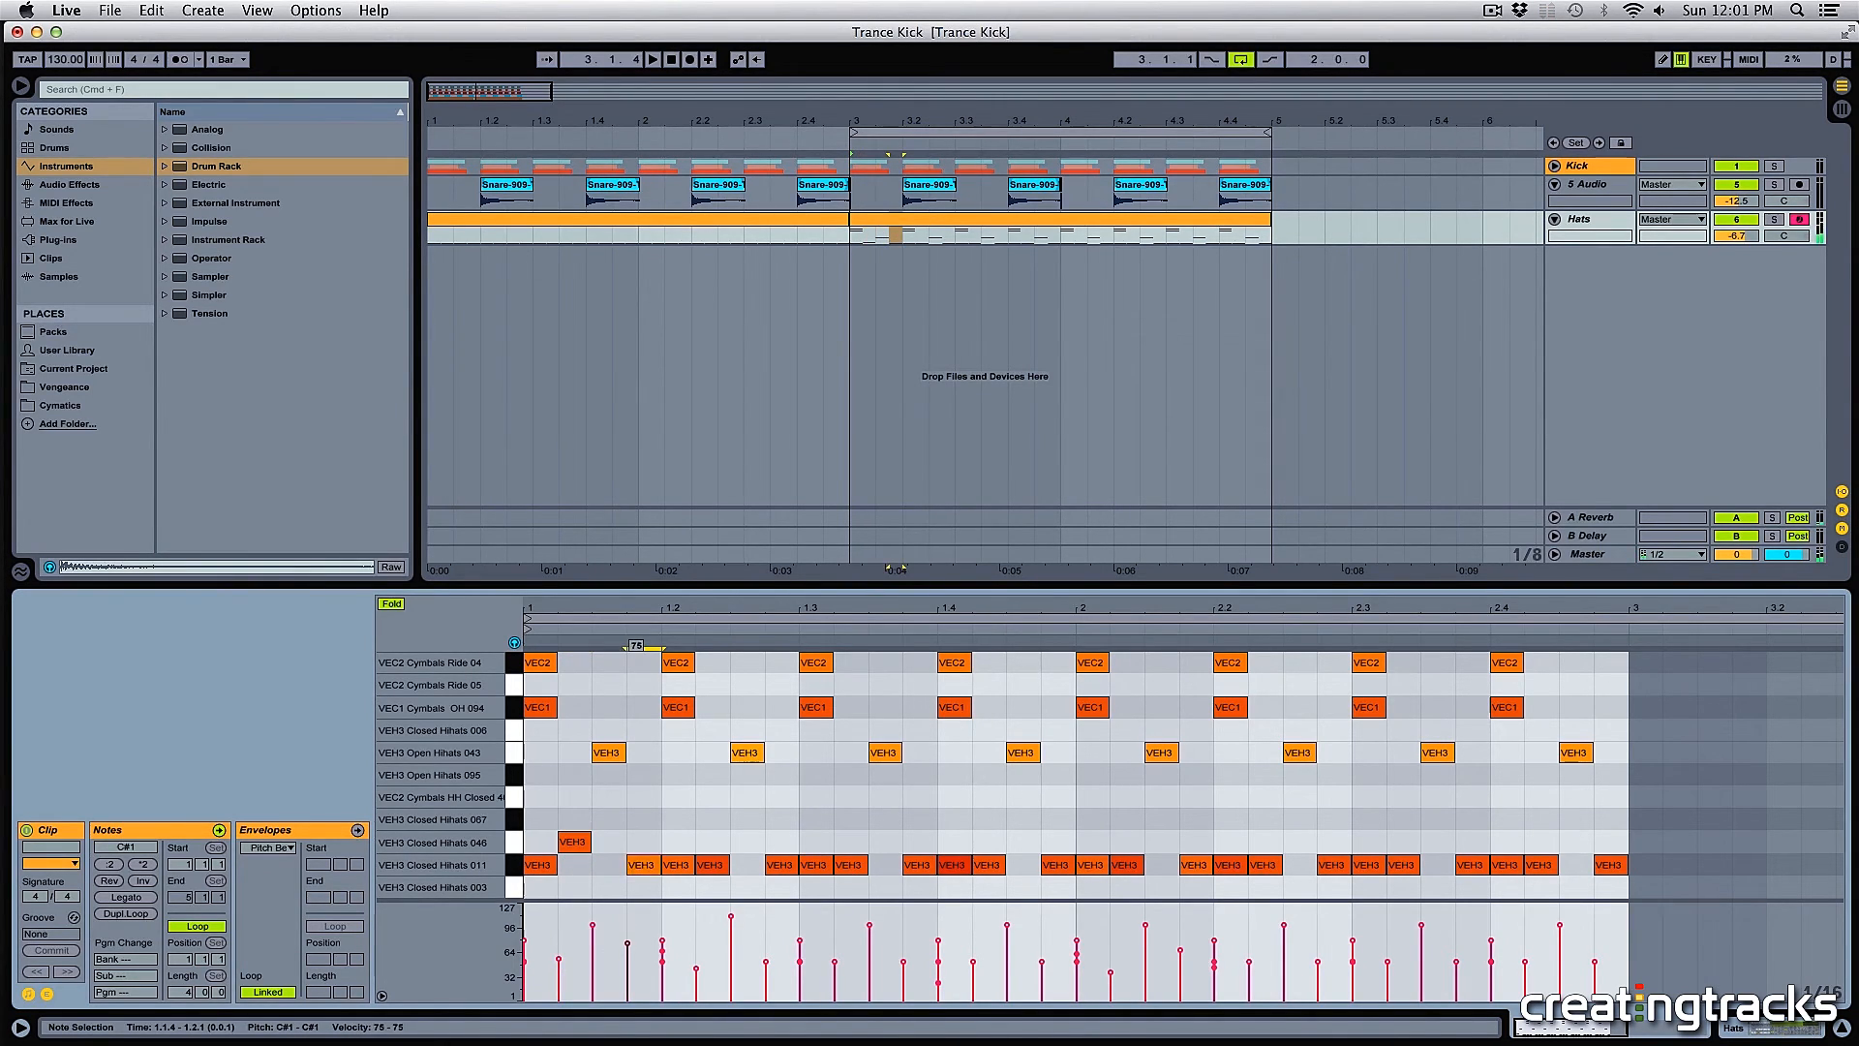
- Move the open hi-hat at 1.1.3 to VEH3 Closed Hihats 067, and play the loop
{"action": "left_click", "coordinate": [610, 757]}
{"action": "left_click_drag", "start_coordinate": [613, 767], "coordinate": [616, 796]}
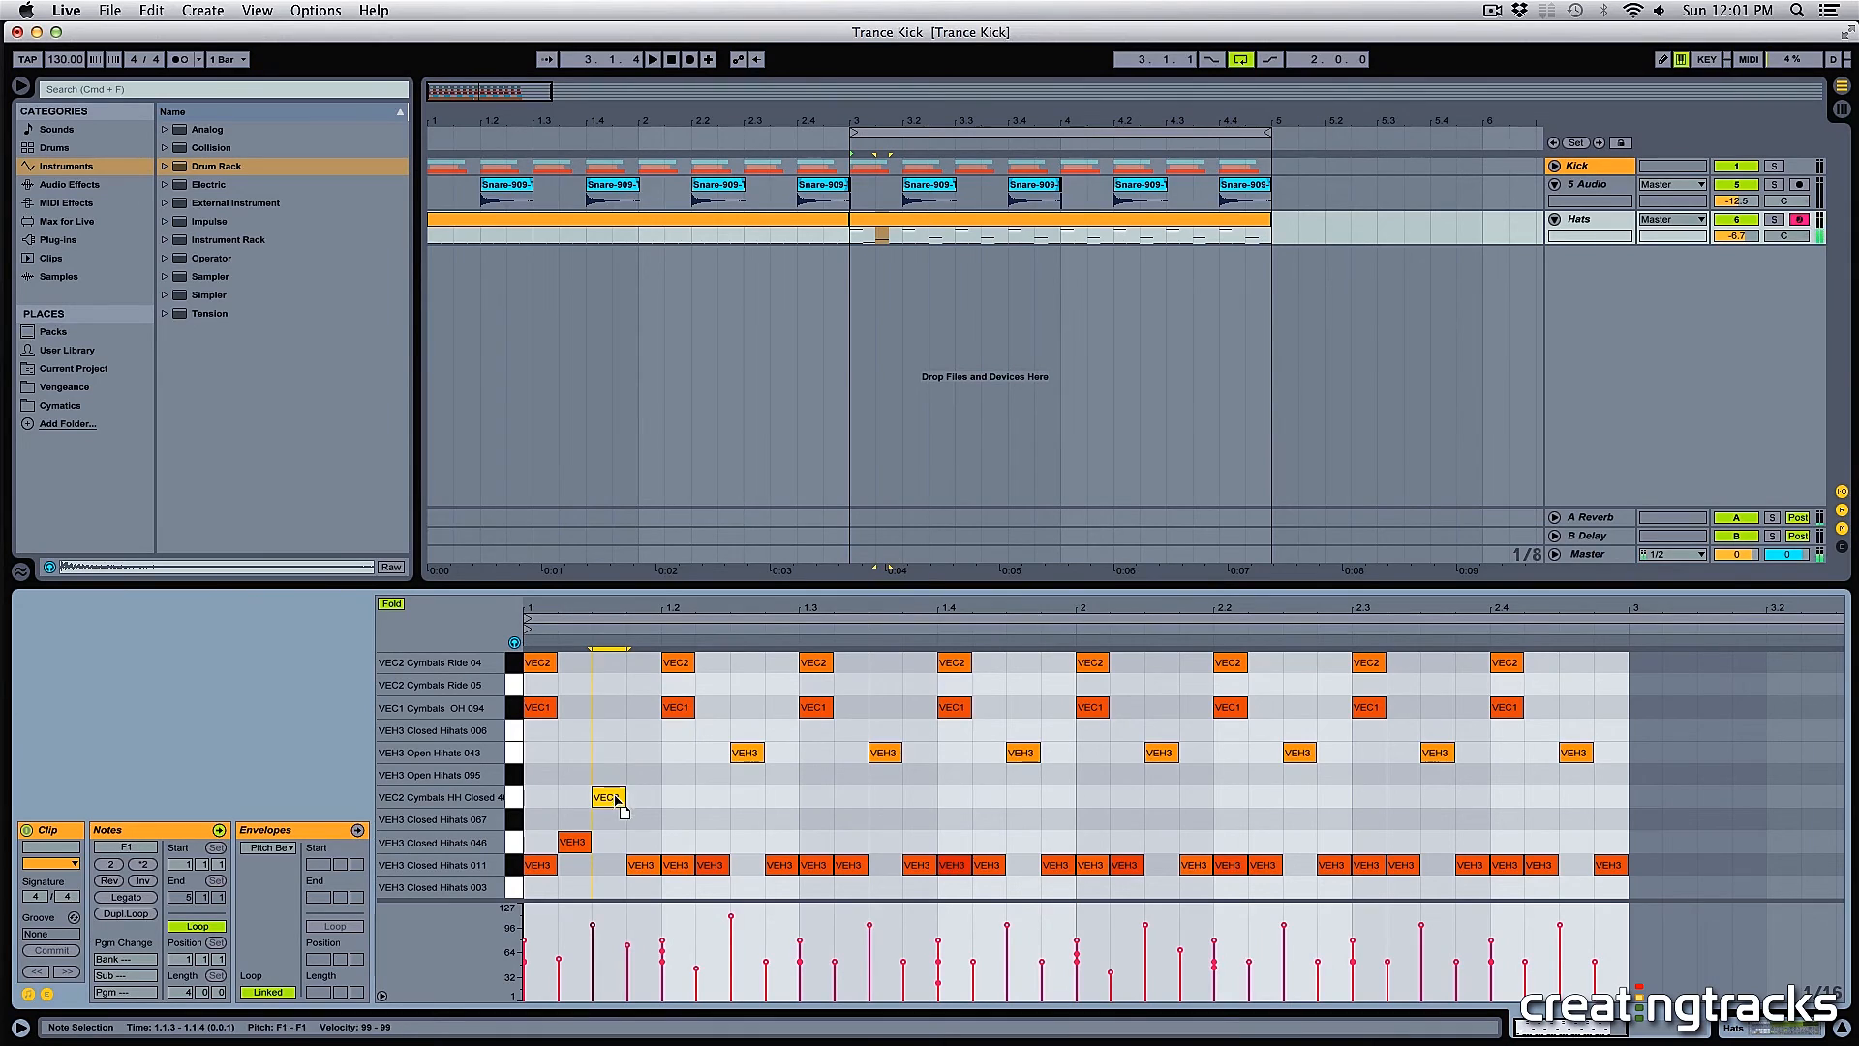
{"action": "key", "text": "space"}
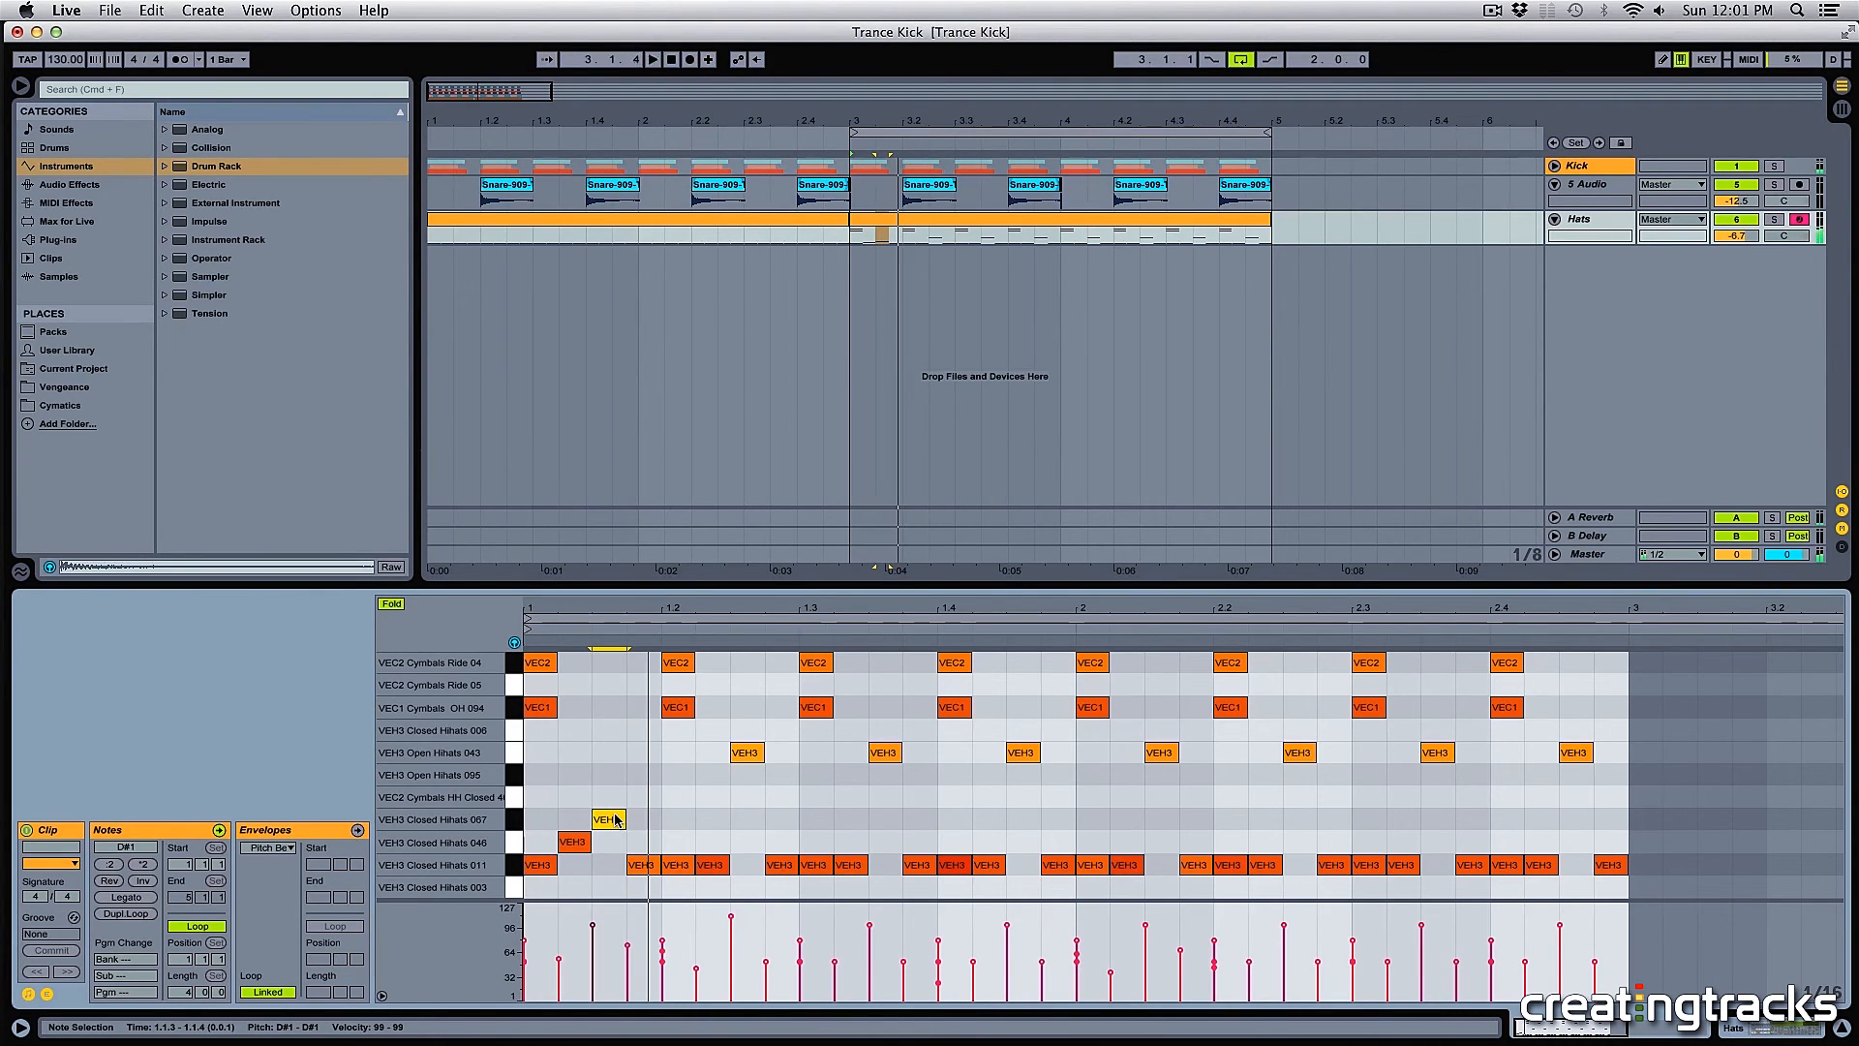
{"action": "key", "text": "space"}
- Delete the ride and VEC1 open-hat notes on the clip's first beat, and play the loop
{"action": "mouse_move", "coordinate": [616, 819]}
{"action": "left_mouse_down"}
{"action": "mouse_move", "coordinate": [581, 712]}
{"action": "mouse_move", "coordinate": [619, 753]}
{"action": "mouse_move", "coordinate": [616, 828]}
{"action": "left_mouse_up"}
{"action": "left_click", "coordinate": [584, 721]}
{"action": "key", "text": "space"}
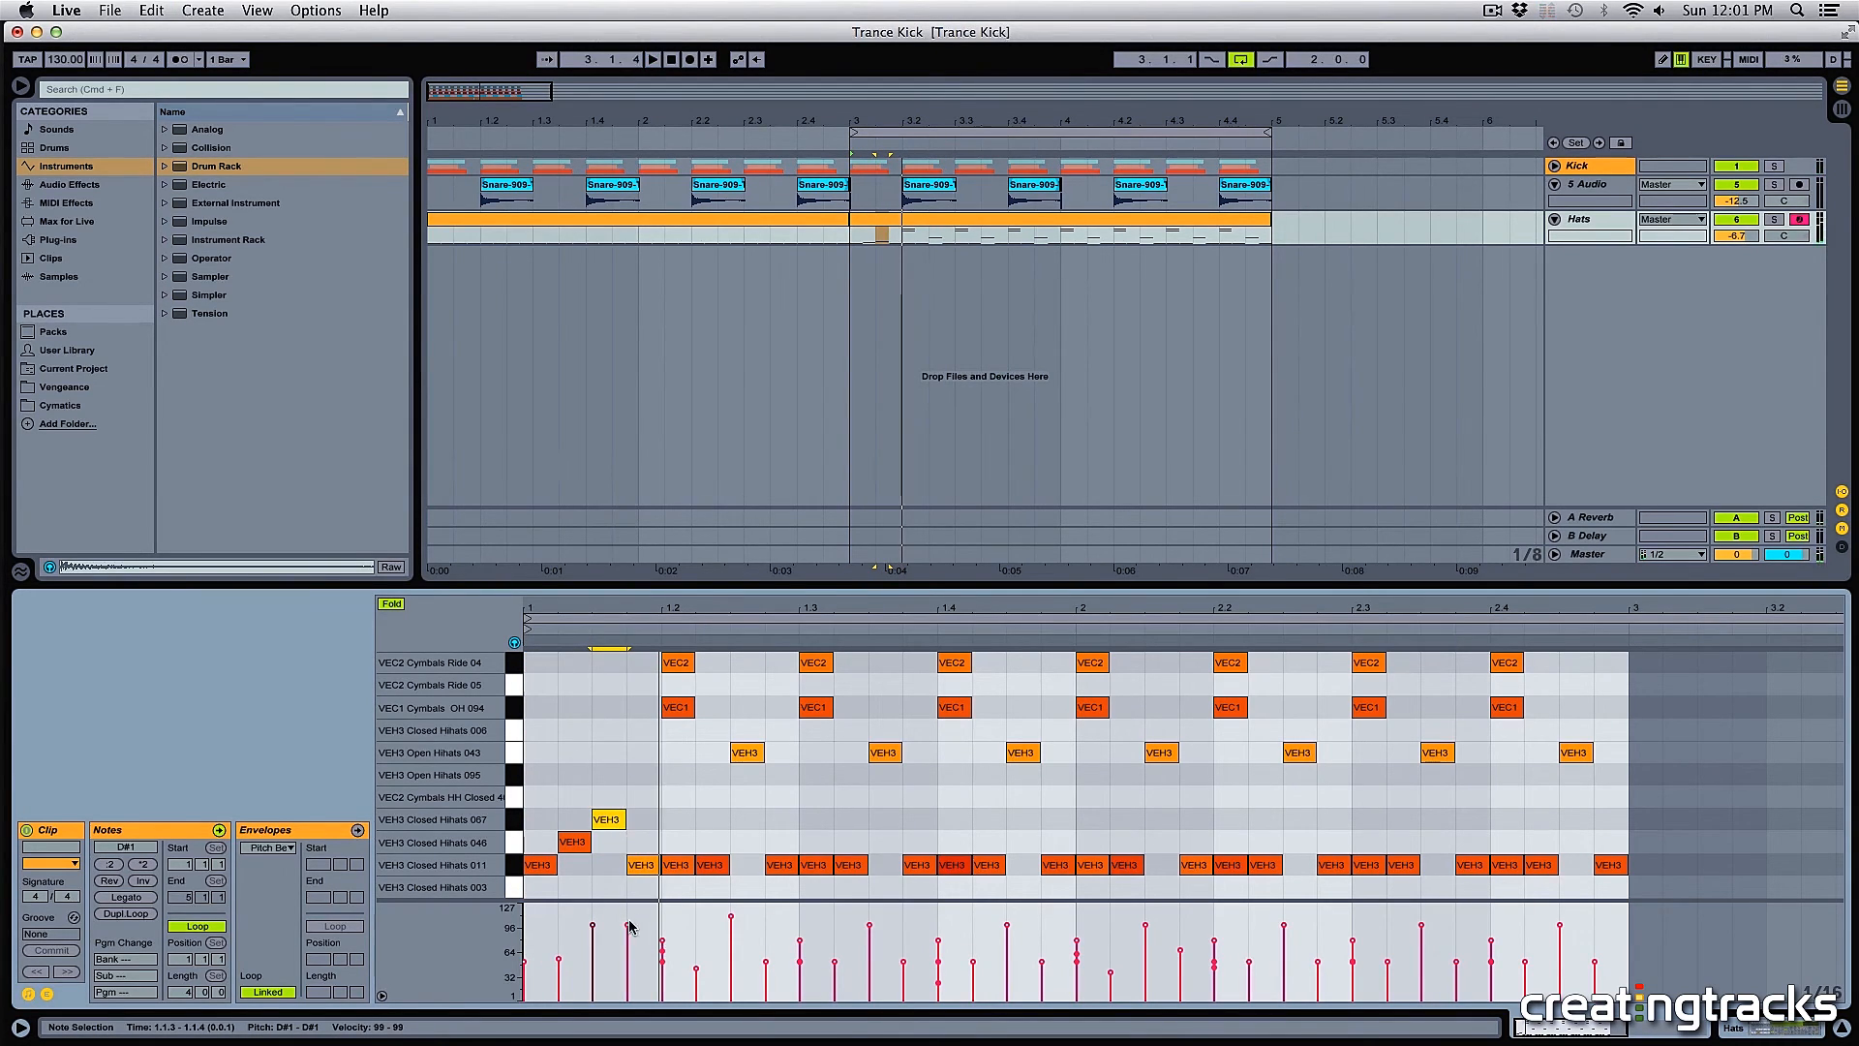
- Set the velocity of the closed hi-hat at 1.1.4 to 65, and stop playback
{"action": "left_click_drag", "start_coordinate": [630, 927], "coordinate": [631, 956]}
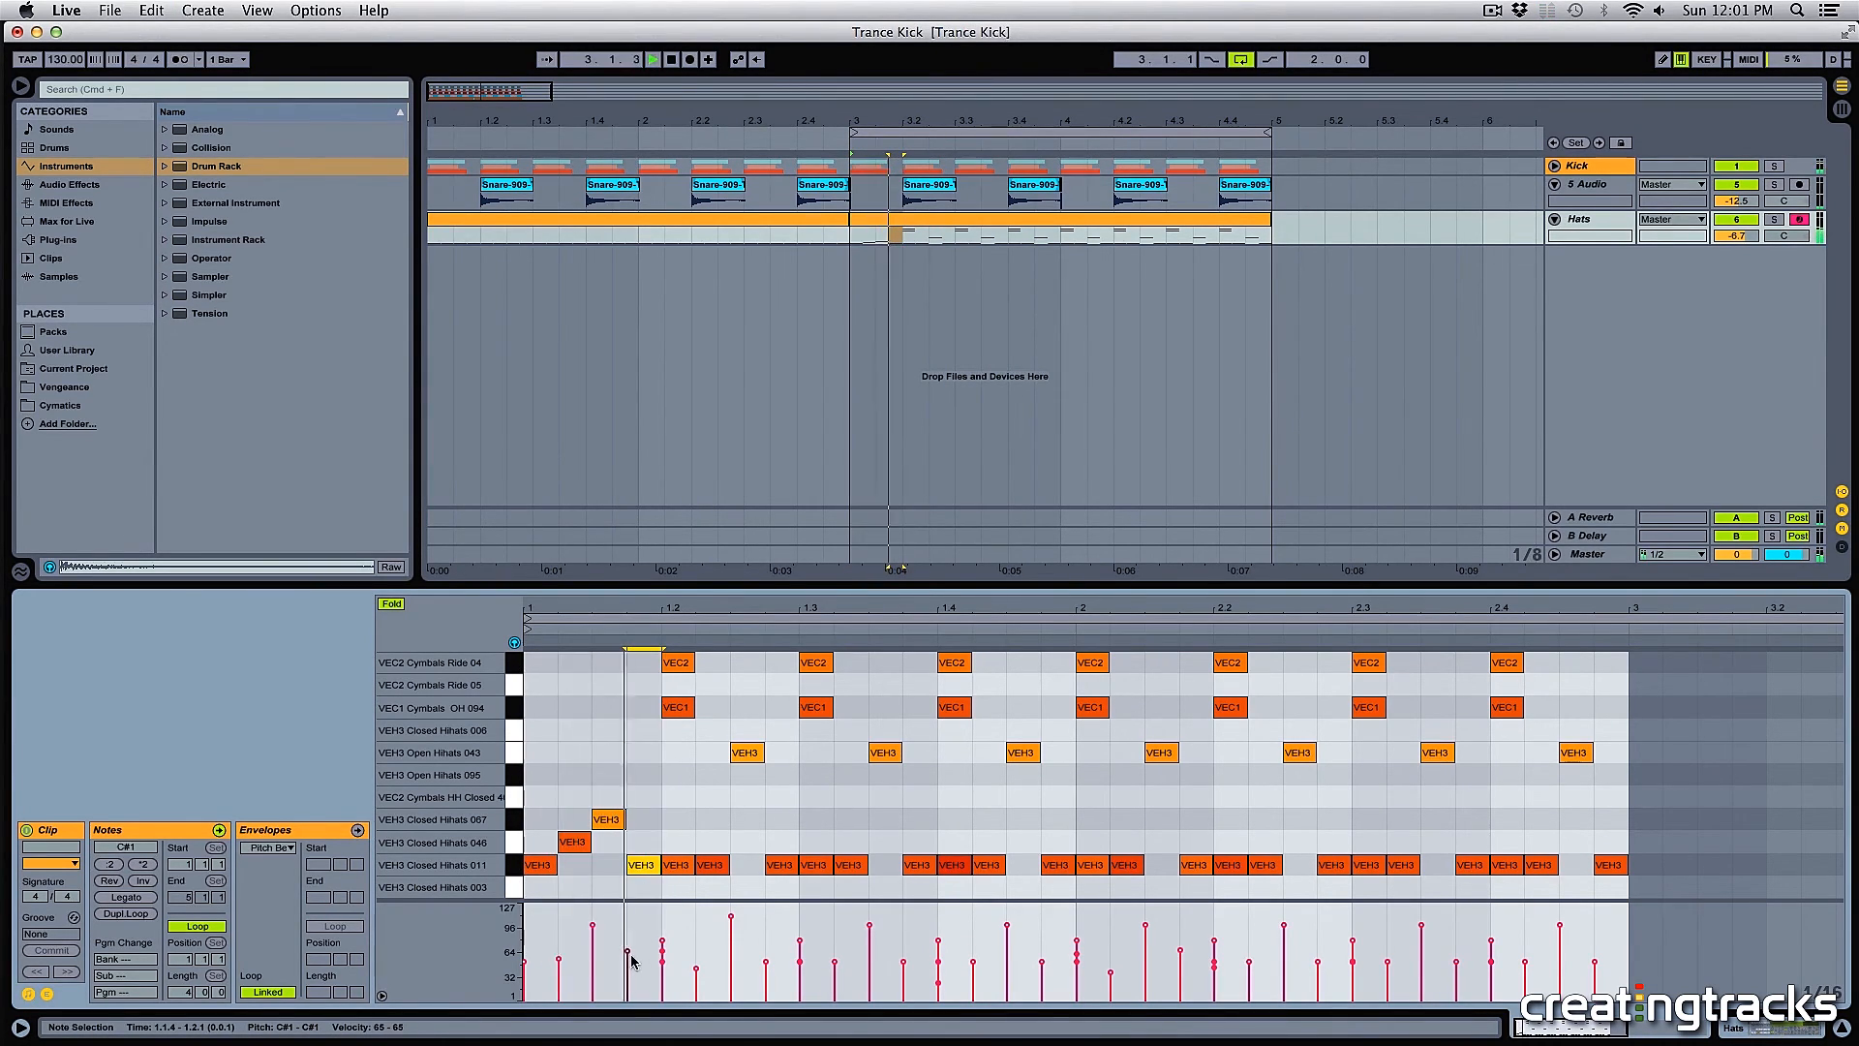
{"action": "key", "text": "space"}
- Replace all notes after the clip's first beat with copies of the first beat's hi-hat pattern up to the clip's end, and play the loop
{"action": "left_click_drag", "start_coordinate": [768, 787], "coordinate": [677, 887]}
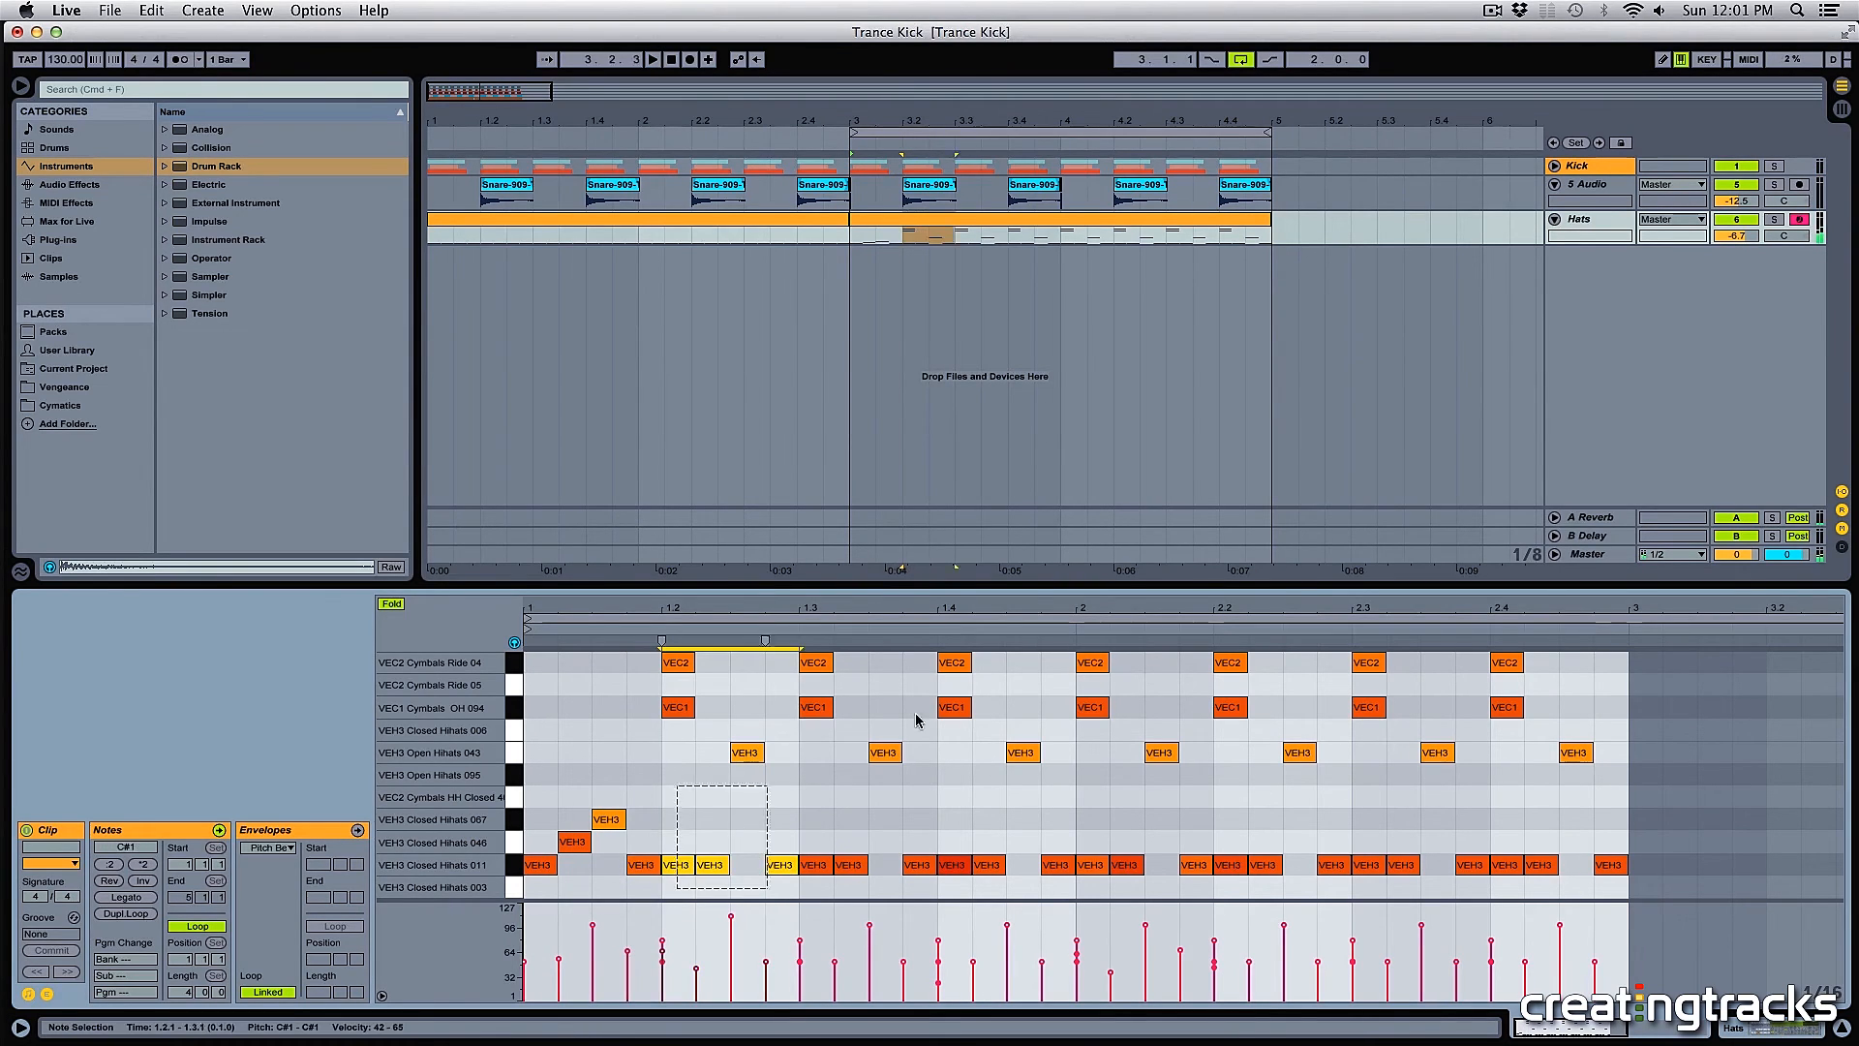
{"action": "key", "text": "shift+End"}
{"action": "key", "text": "Delete"}
{"action": "key", "text": "shift+Home"}
{"action": "key", "text": "super+d"}
{"action": "key", "text": "super+d"}
{"action": "key", "text": "super+d"}
{"action": "key", "text": "super+d"}
{"action": "key", "text": "super+d"}
{"action": "key", "text": "super+d"}
{"action": "key", "text": "super+d"}
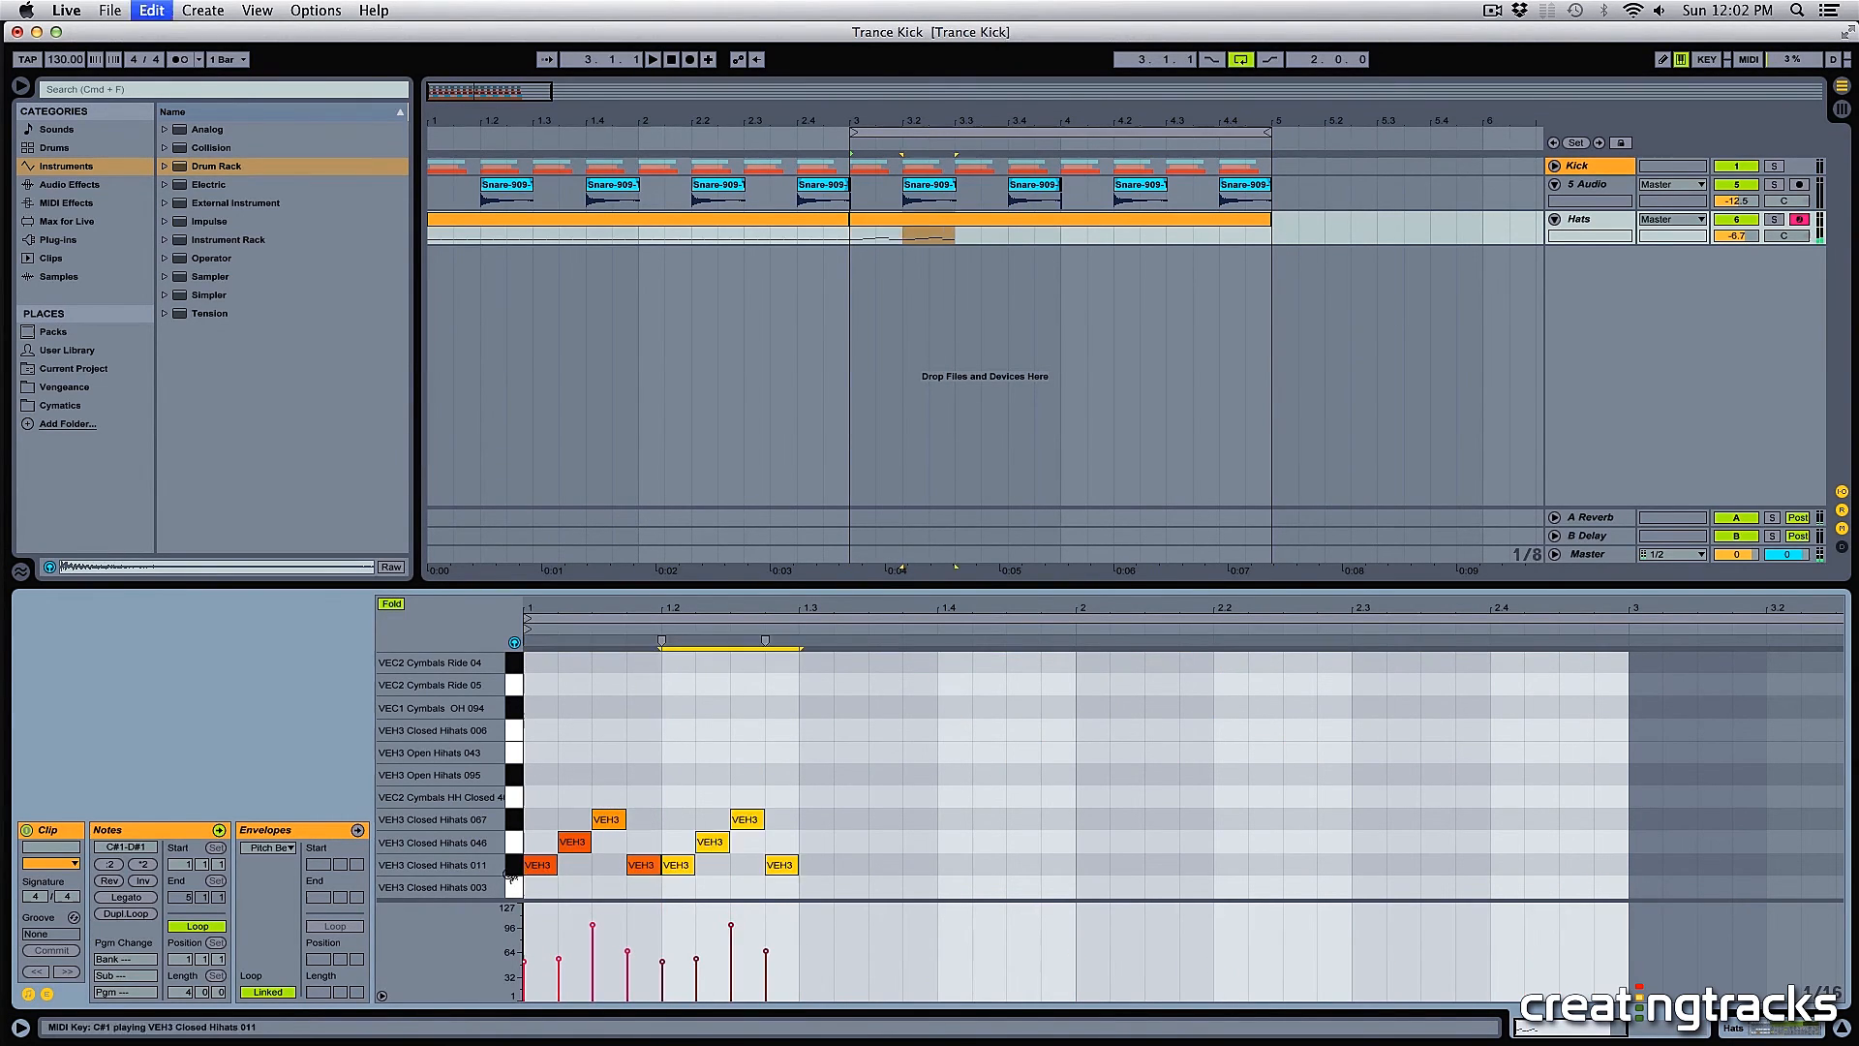
{"action": "key", "text": "space"}
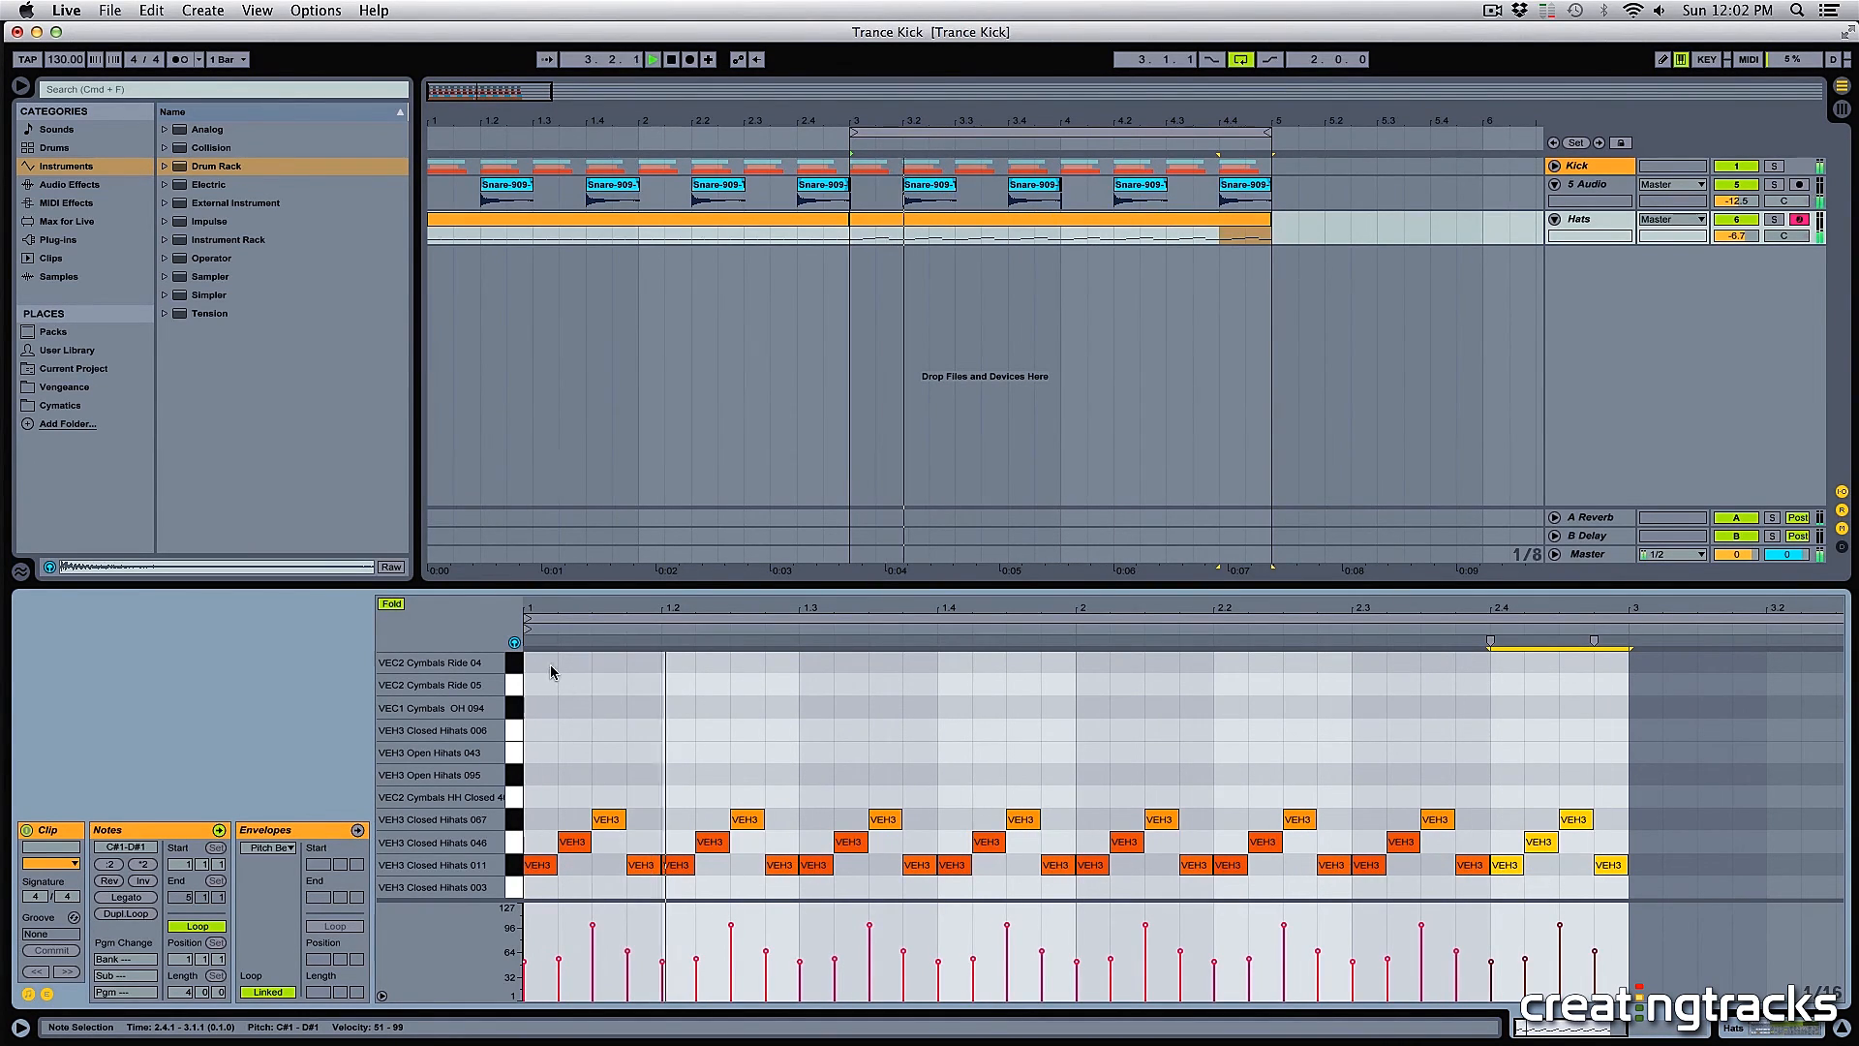
- Add VEC2 Cymbals Ride 04 notes on all four beats of the first bar, duplicate them into the second bar, and play the loop
{"action": "key", "text": "space"}
{"action": "double_click", "coordinate": [539, 663]}
{"action": "double_click", "coordinate": [678, 663]}
{"action": "double_click", "coordinate": [782, 663]}
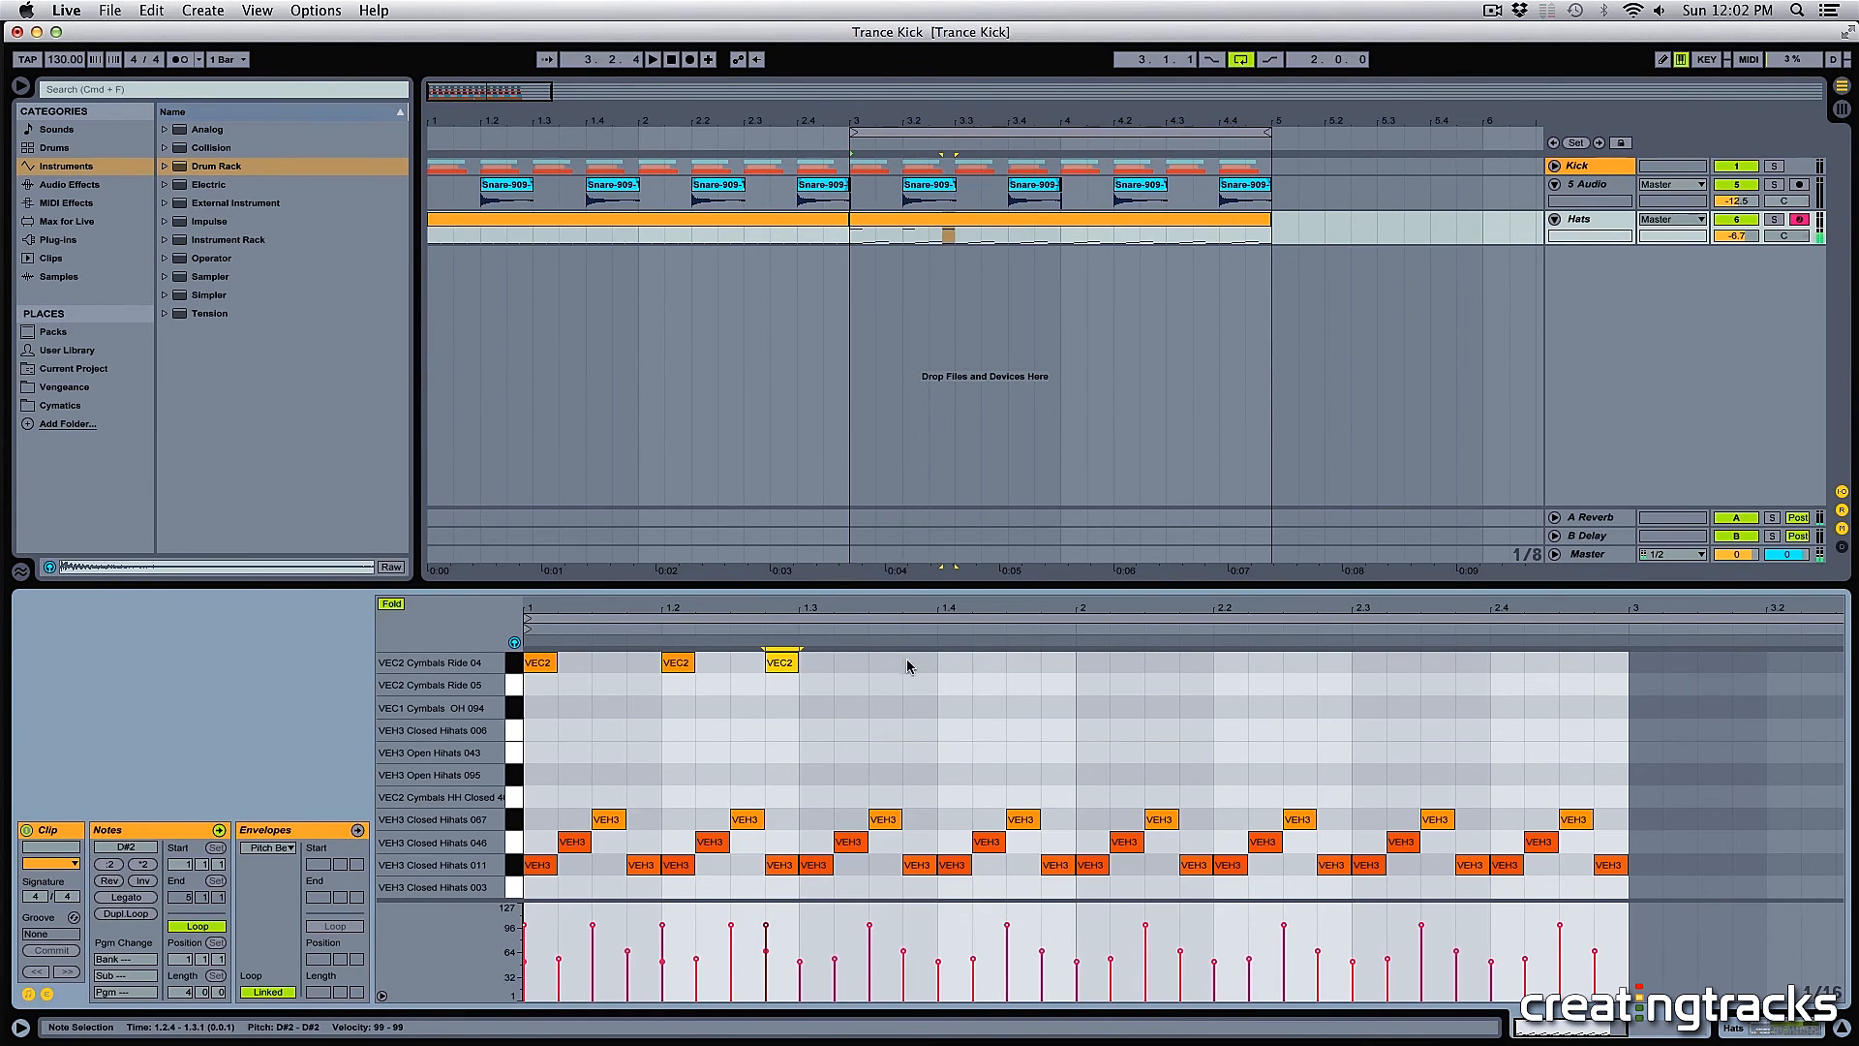
{"action": "left_click_drag", "start_coordinate": [1072, 661], "coordinate": [450, 669]}
{"action": "left_click", "coordinate": [802, 666]}
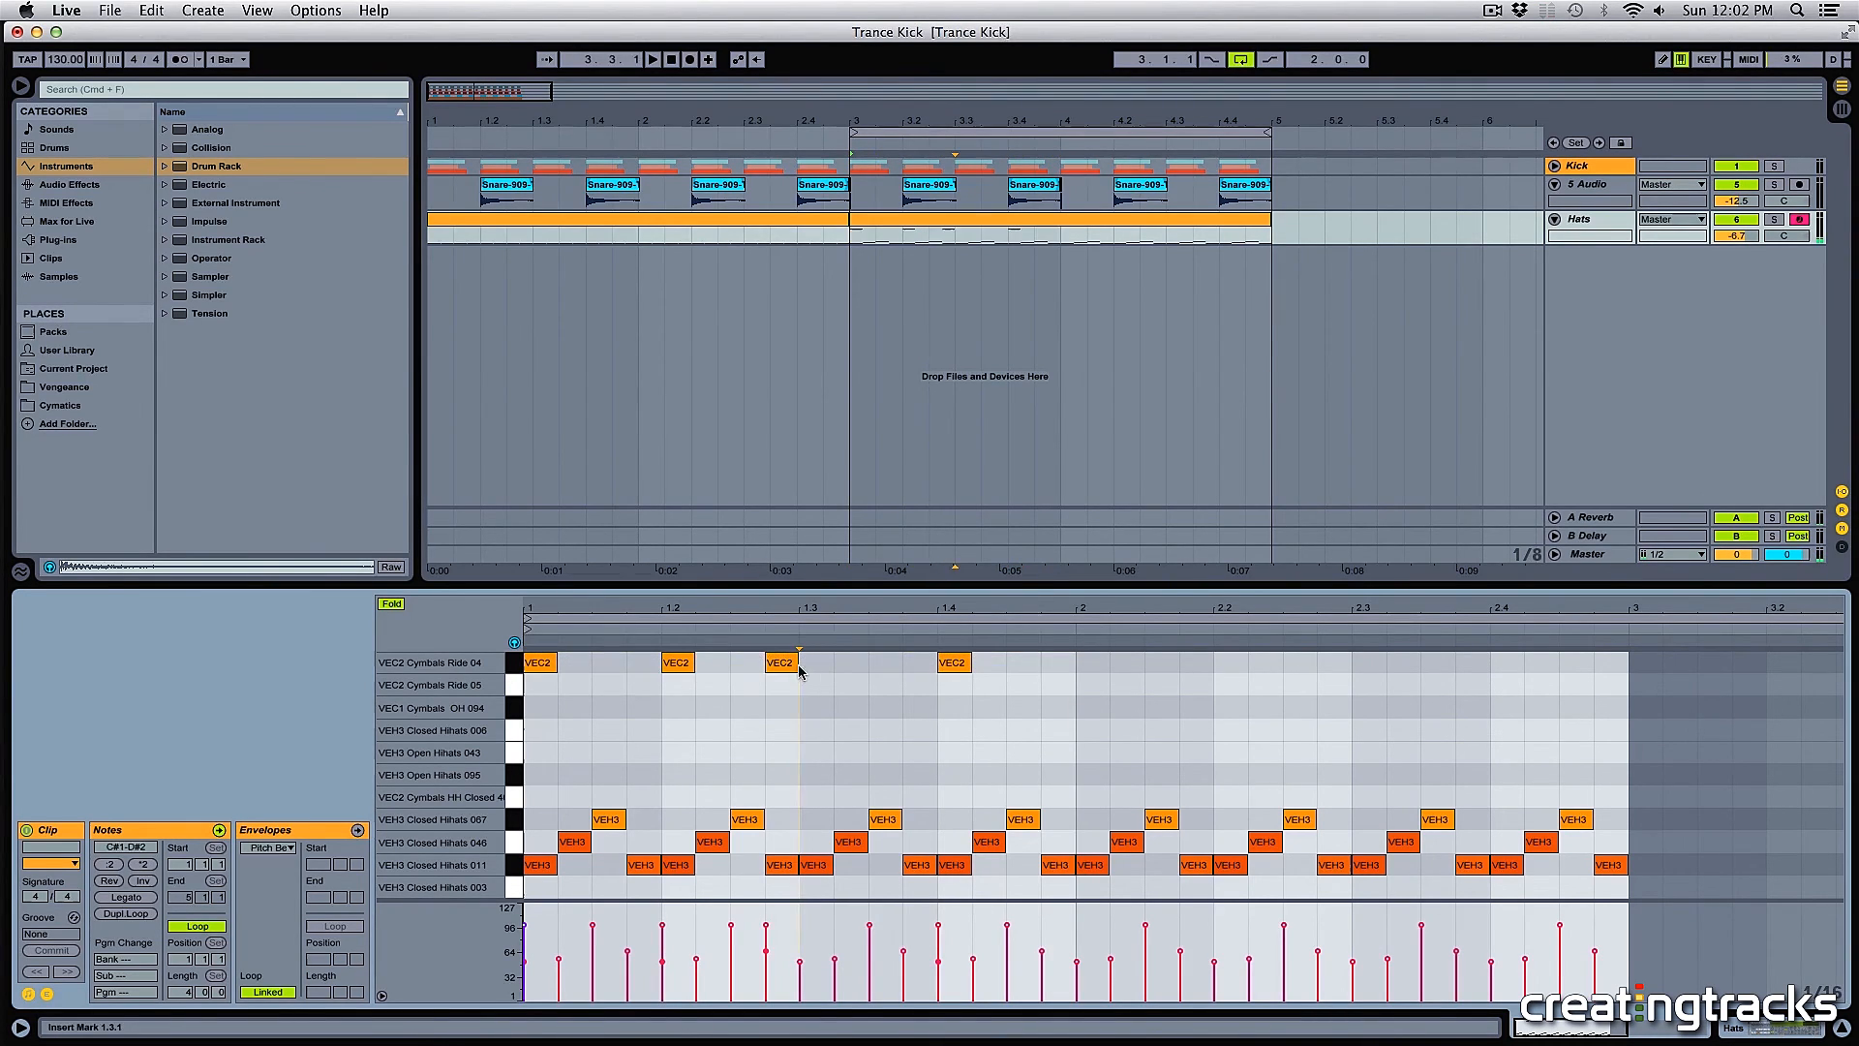
{"action": "left_click_drag", "start_coordinate": [785, 664], "coordinate": [821, 666]}
{"action": "left_click_drag", "start_coordinate": [1074, 662], "coordinate": [539, 677]}
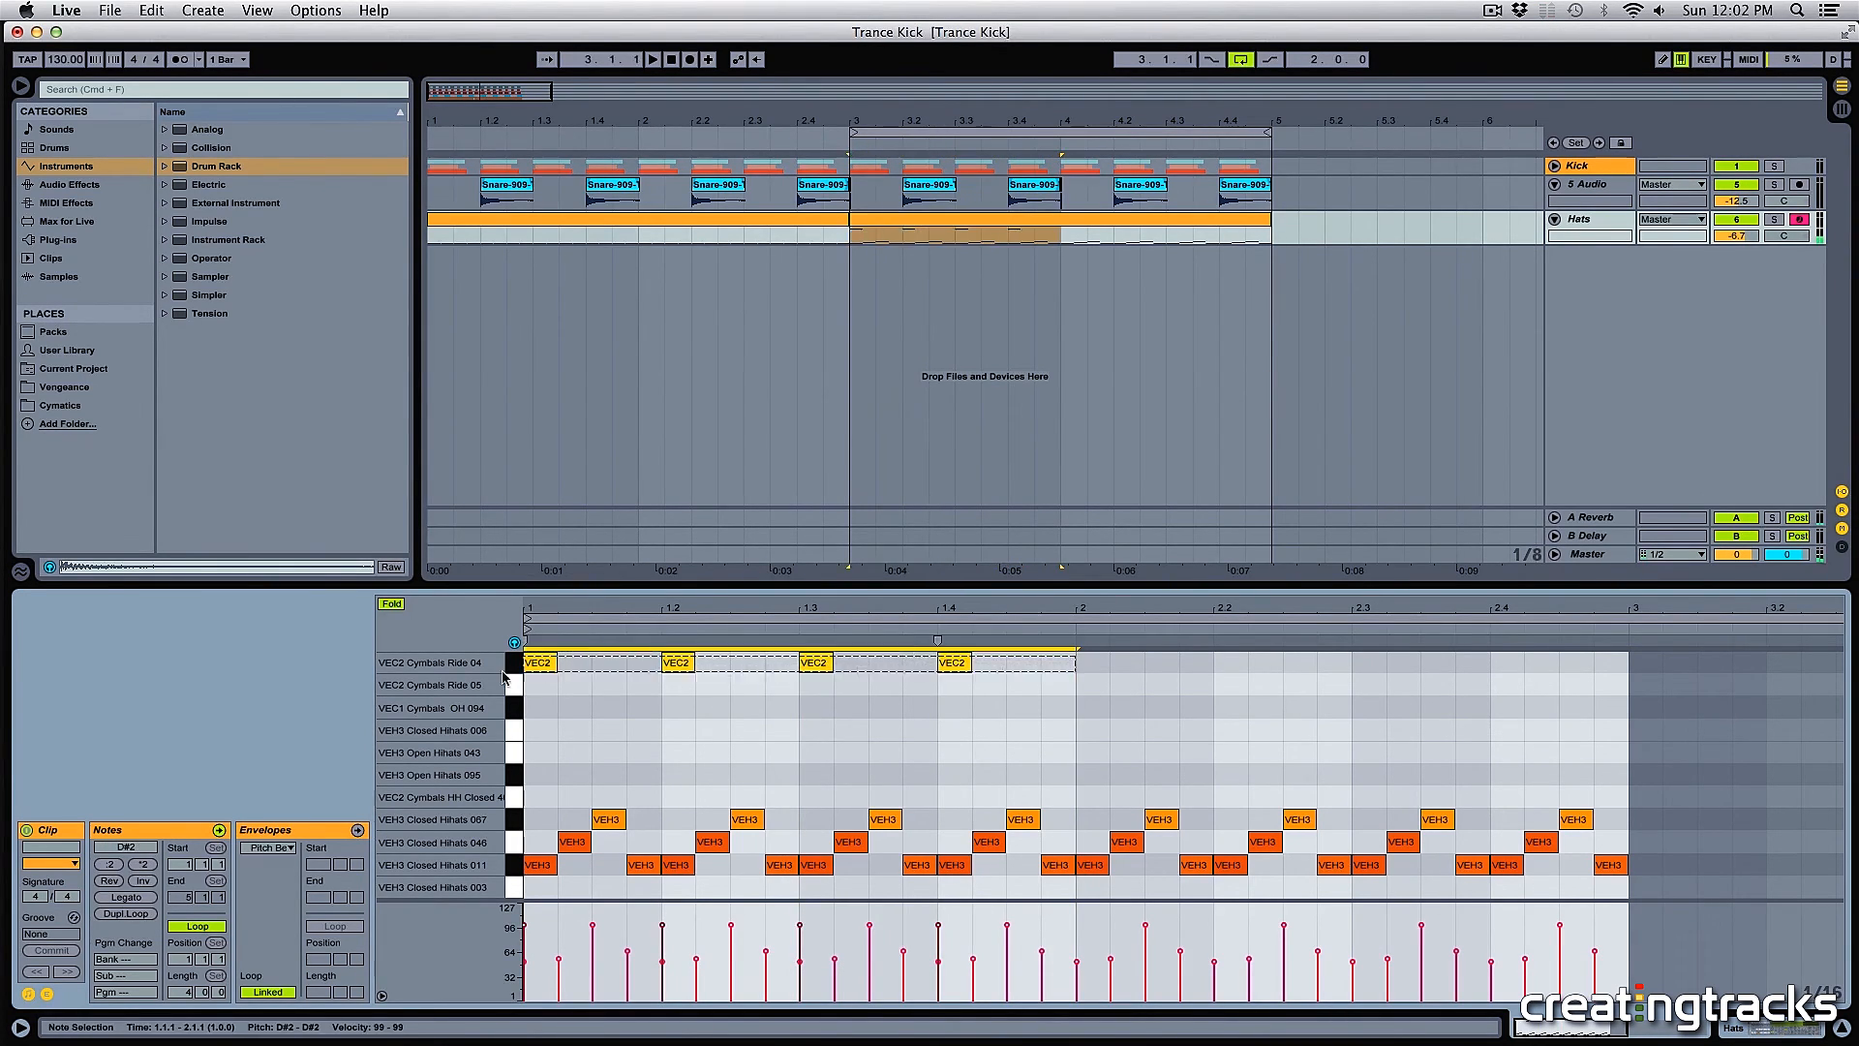
{"action": "key", "text": "super+d"}
{"action": "key", "text": "space"}
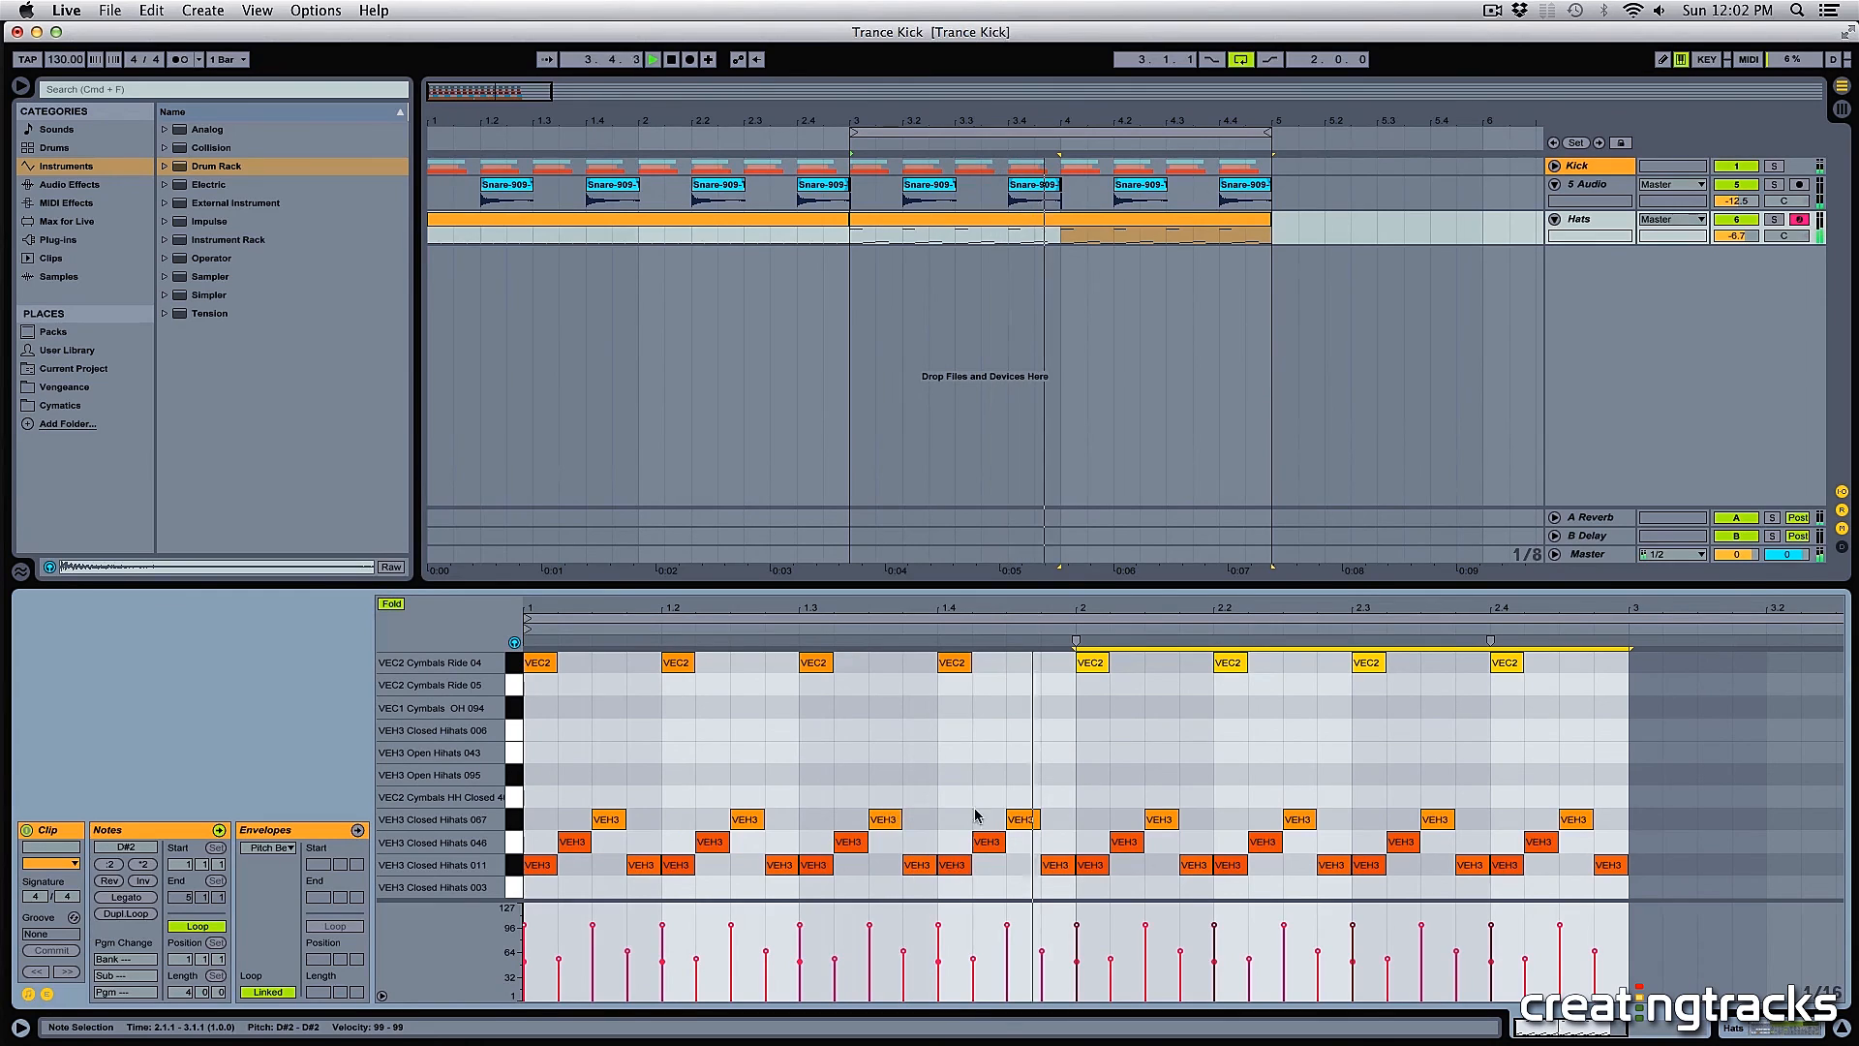
- Move the hi-hats at 1.3.1, 1.3.2 and 1.3.3 to VEH3 Closed Hihats 046, 067 and 046, and the one at 1.1.4 to 046
{"action": "left_click_drag", "start_coordinate": [1654, 815], "coordinate": [609, 800]}
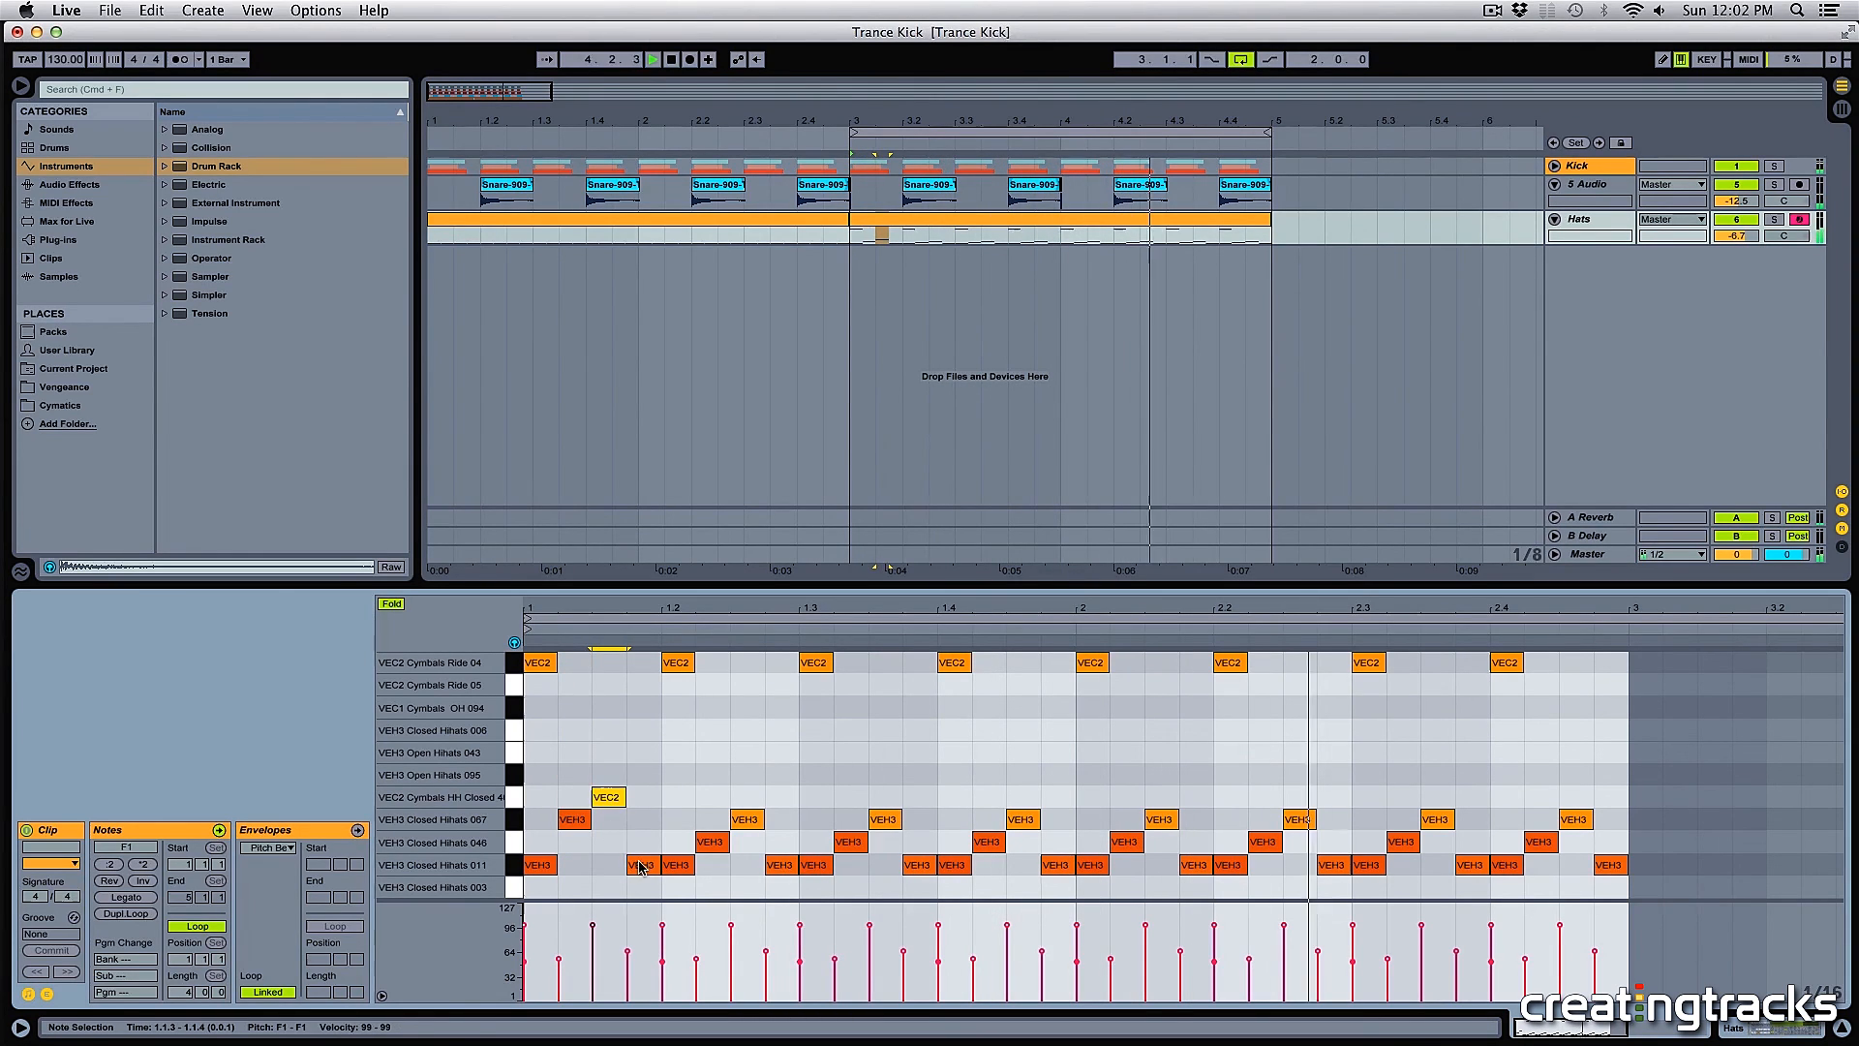
{"action": "left_click_drag", "start_coordinate": [642, 865], "coordinate": [639, 819]}
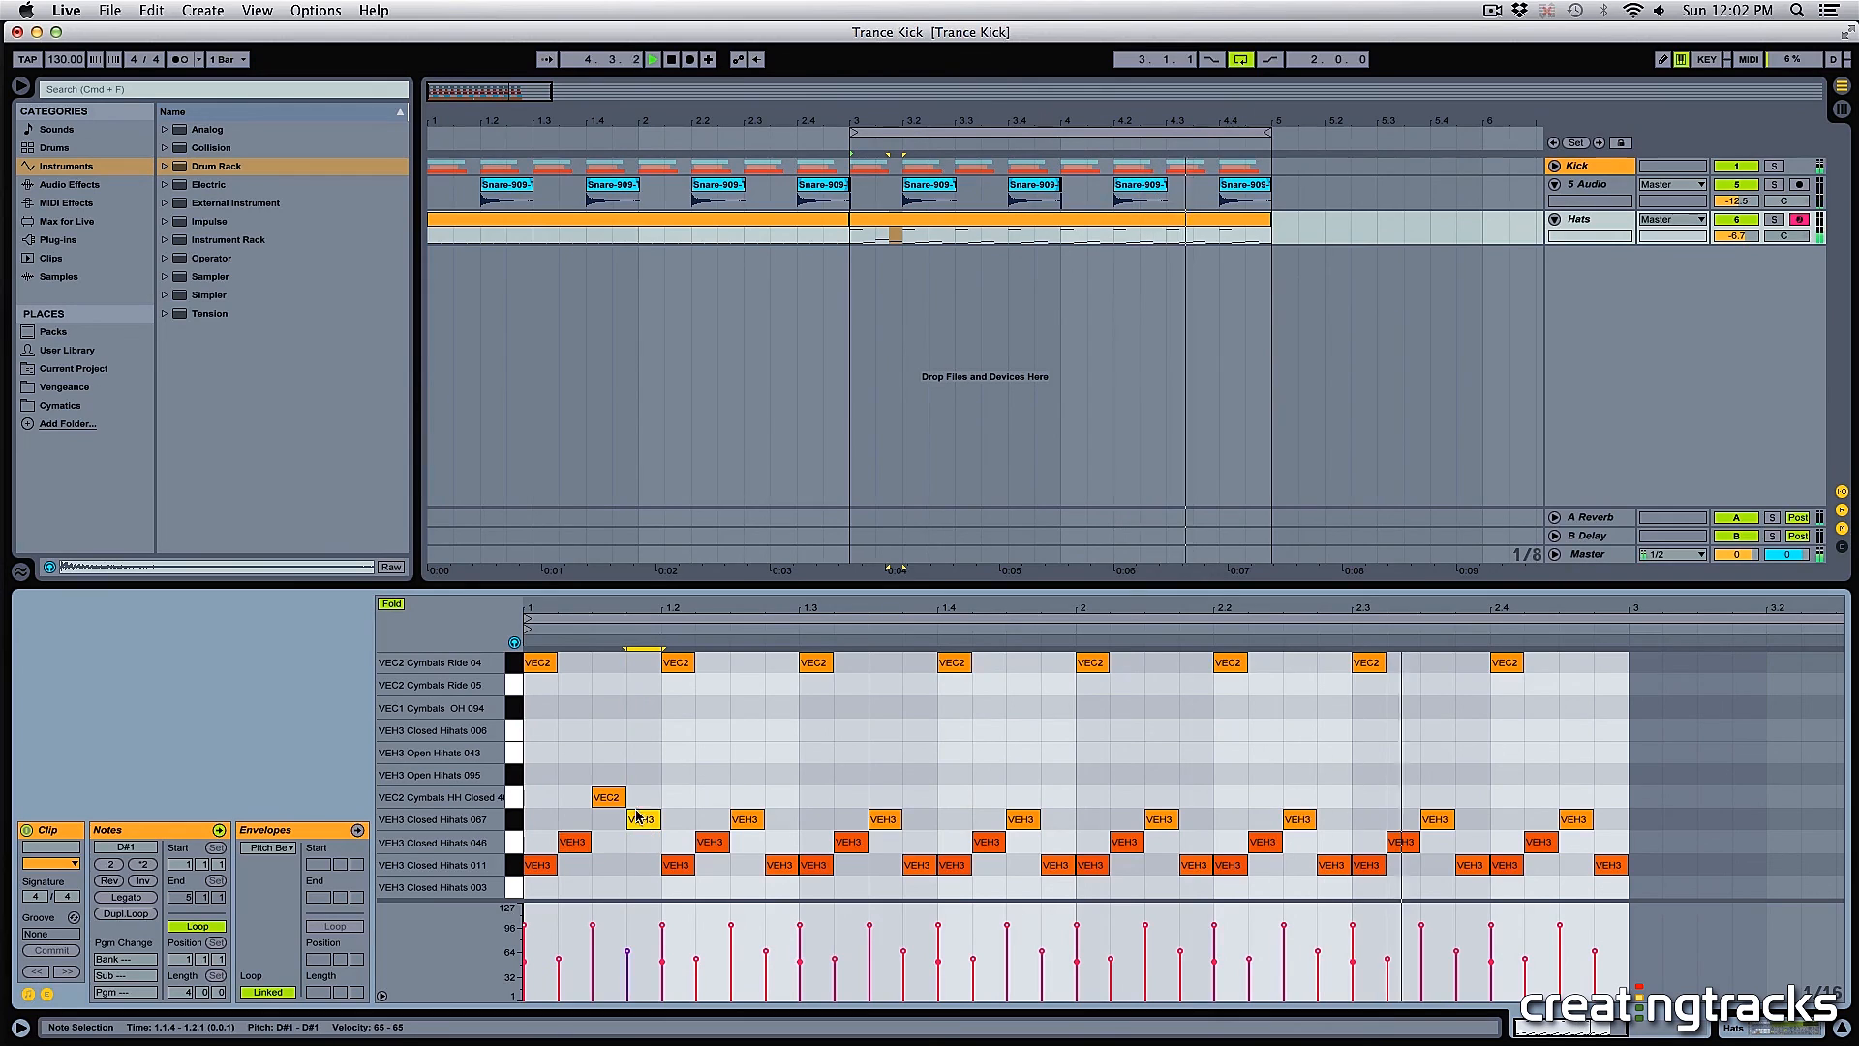
{"action": "left_click", "coordinate": [816, 866]}
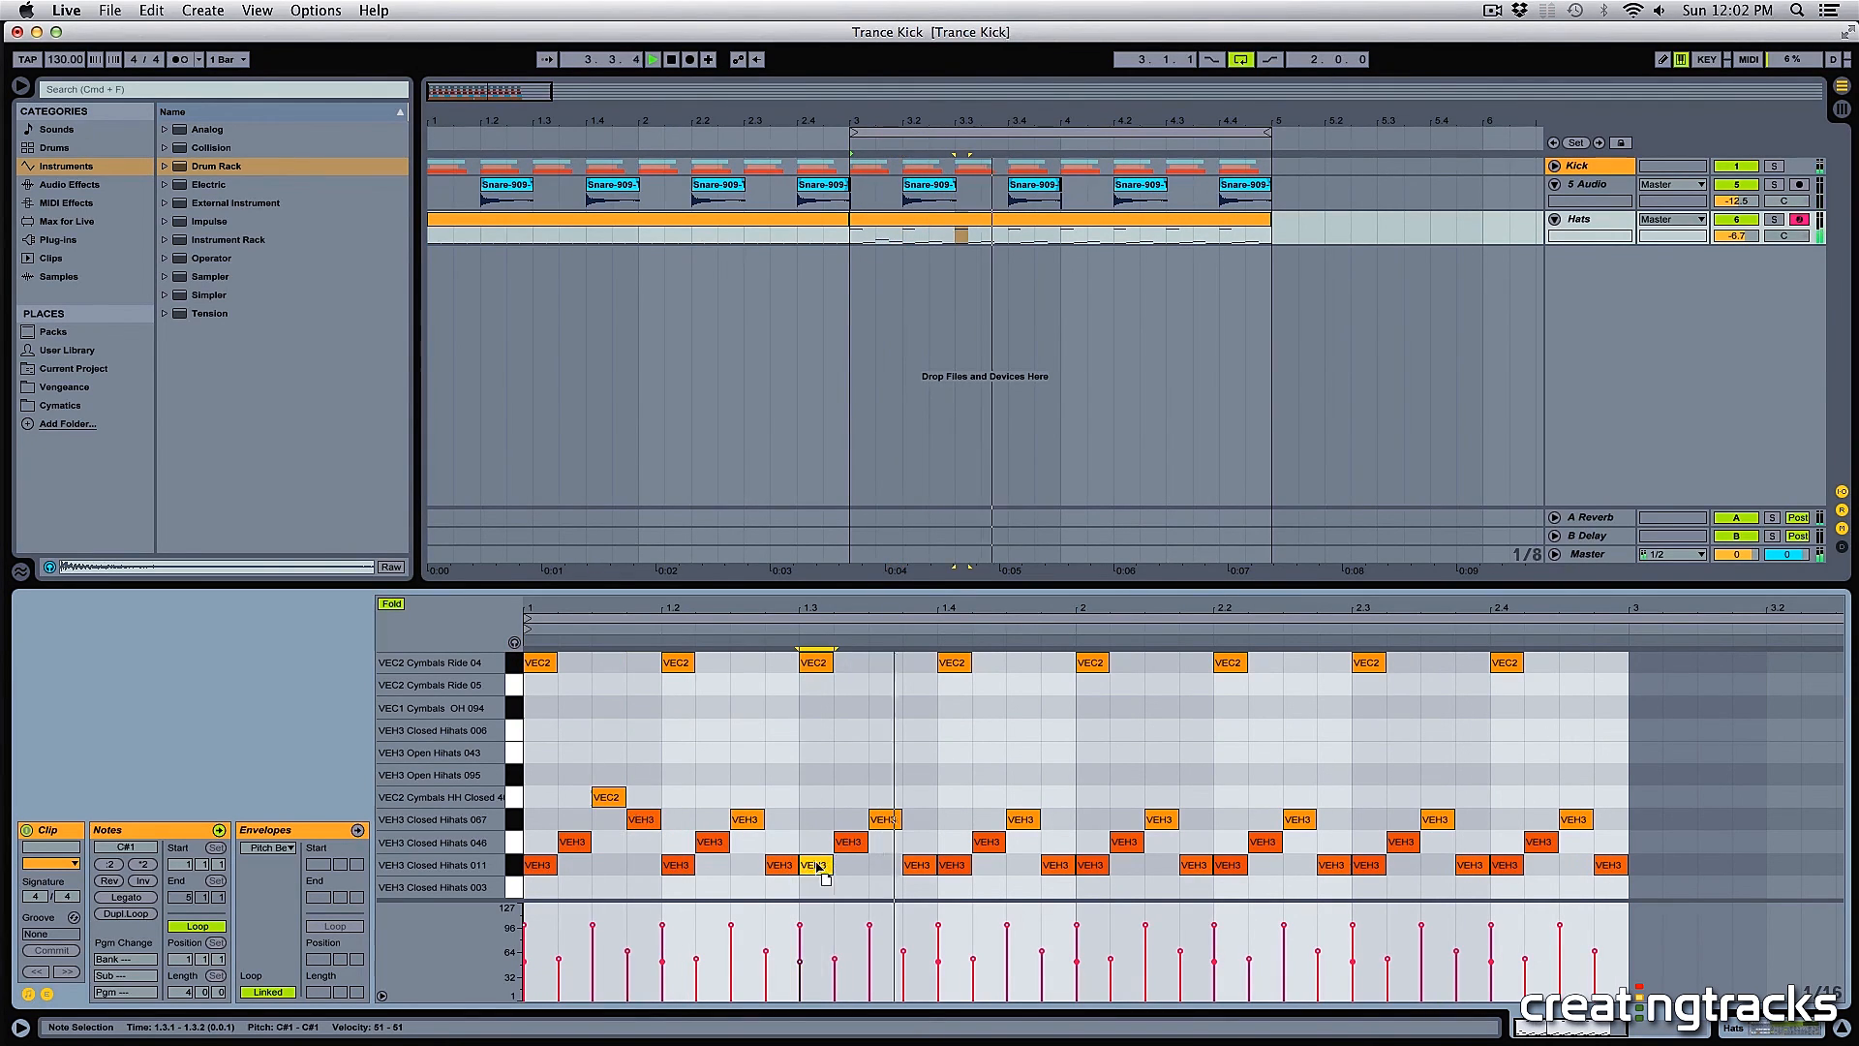
{"action": "left_click_drag", "start_coordinate": [816, 865], "coordinate": [883, 841]}
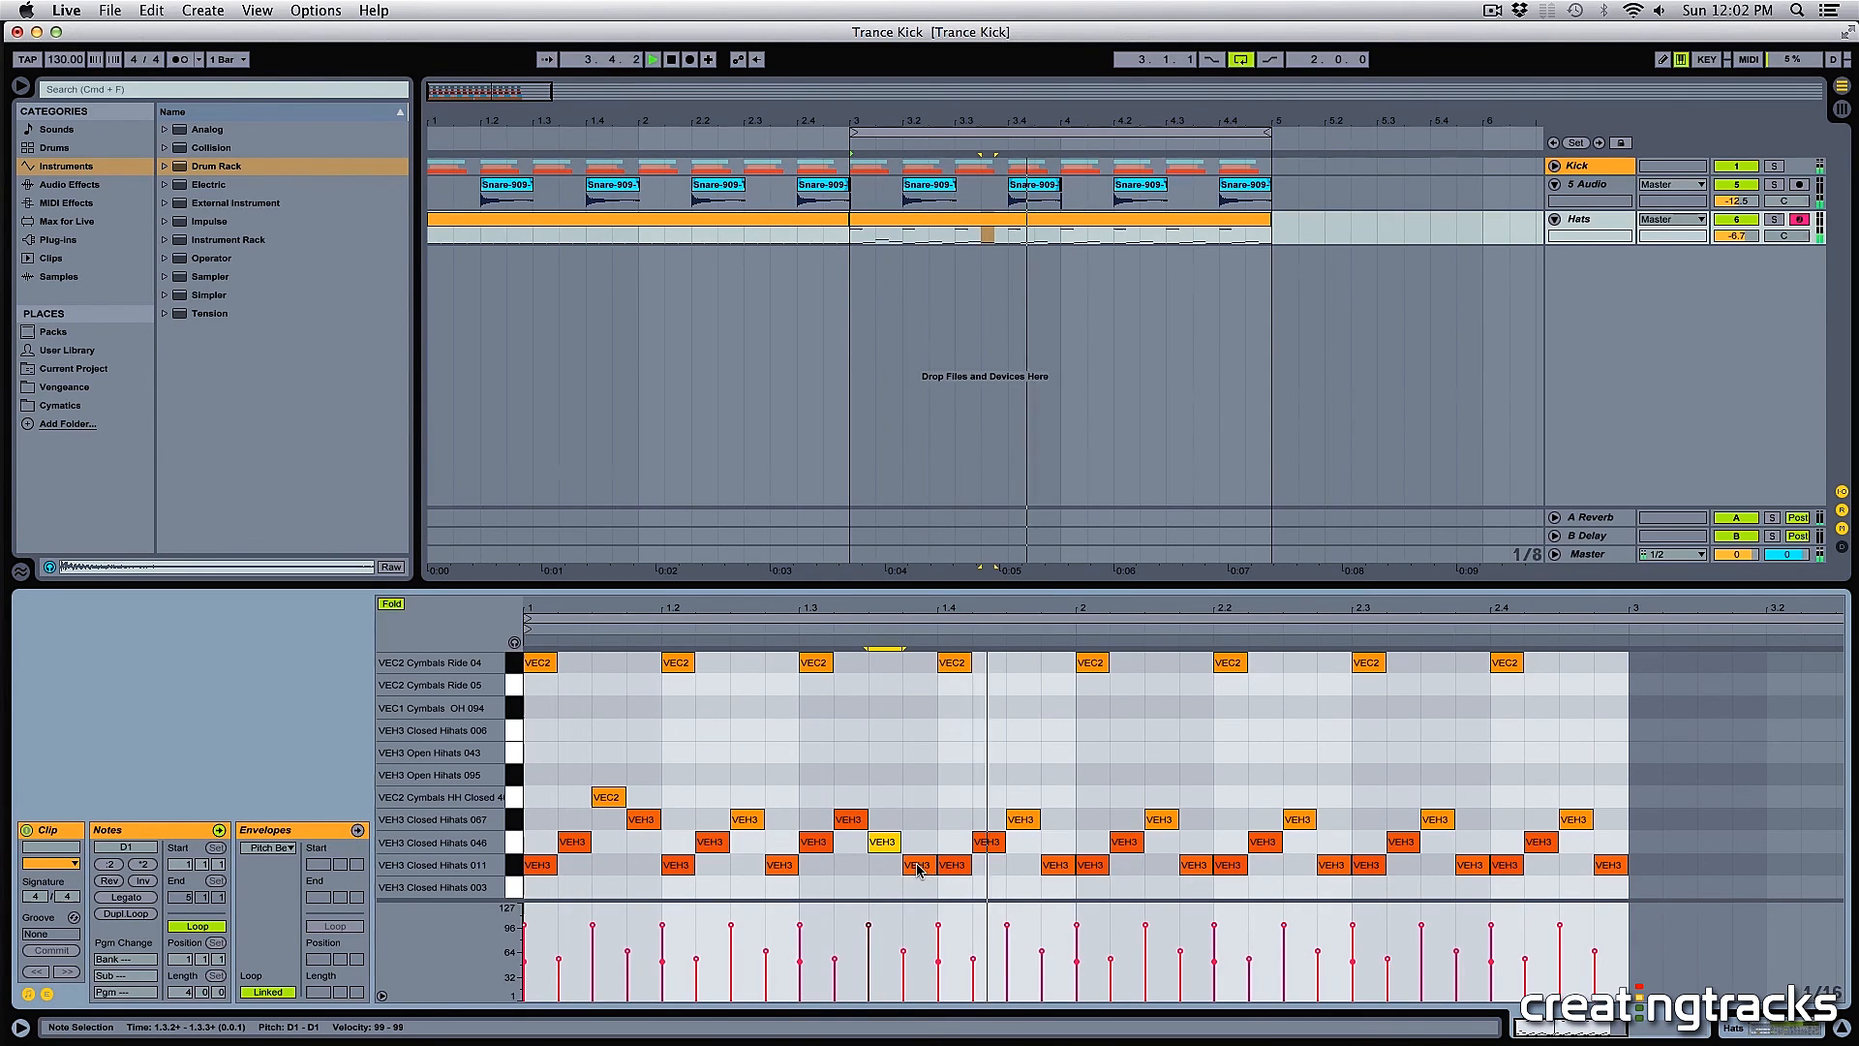
{"action": "mouse_move", "coordinate": [642, 819]}
{"action": "left_mouse_down"}
{"action": "mouse_move", "coordinate": [641, 841]}
{"action": "mouse_move", "coordinate": [610, 820]}
{"action": "left_mouse_up"}
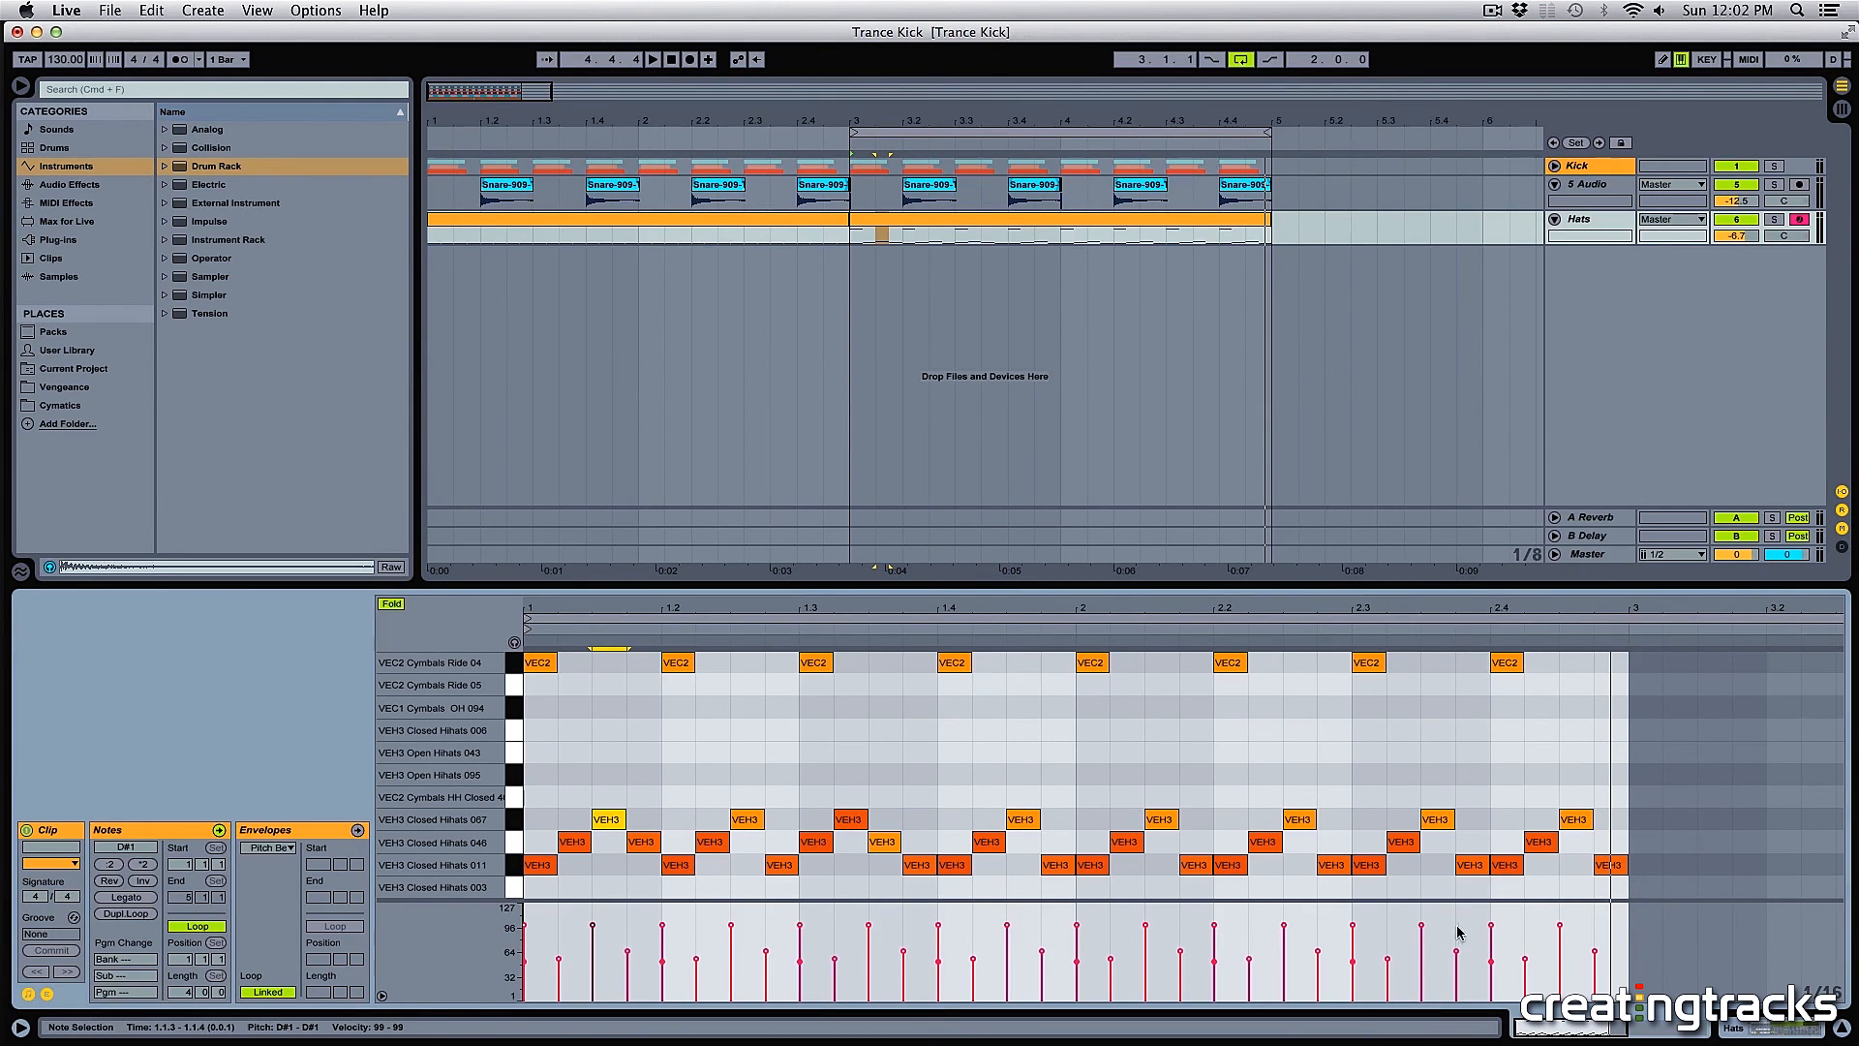
{"action": "left_click", "coordinate": [1658, 717]}
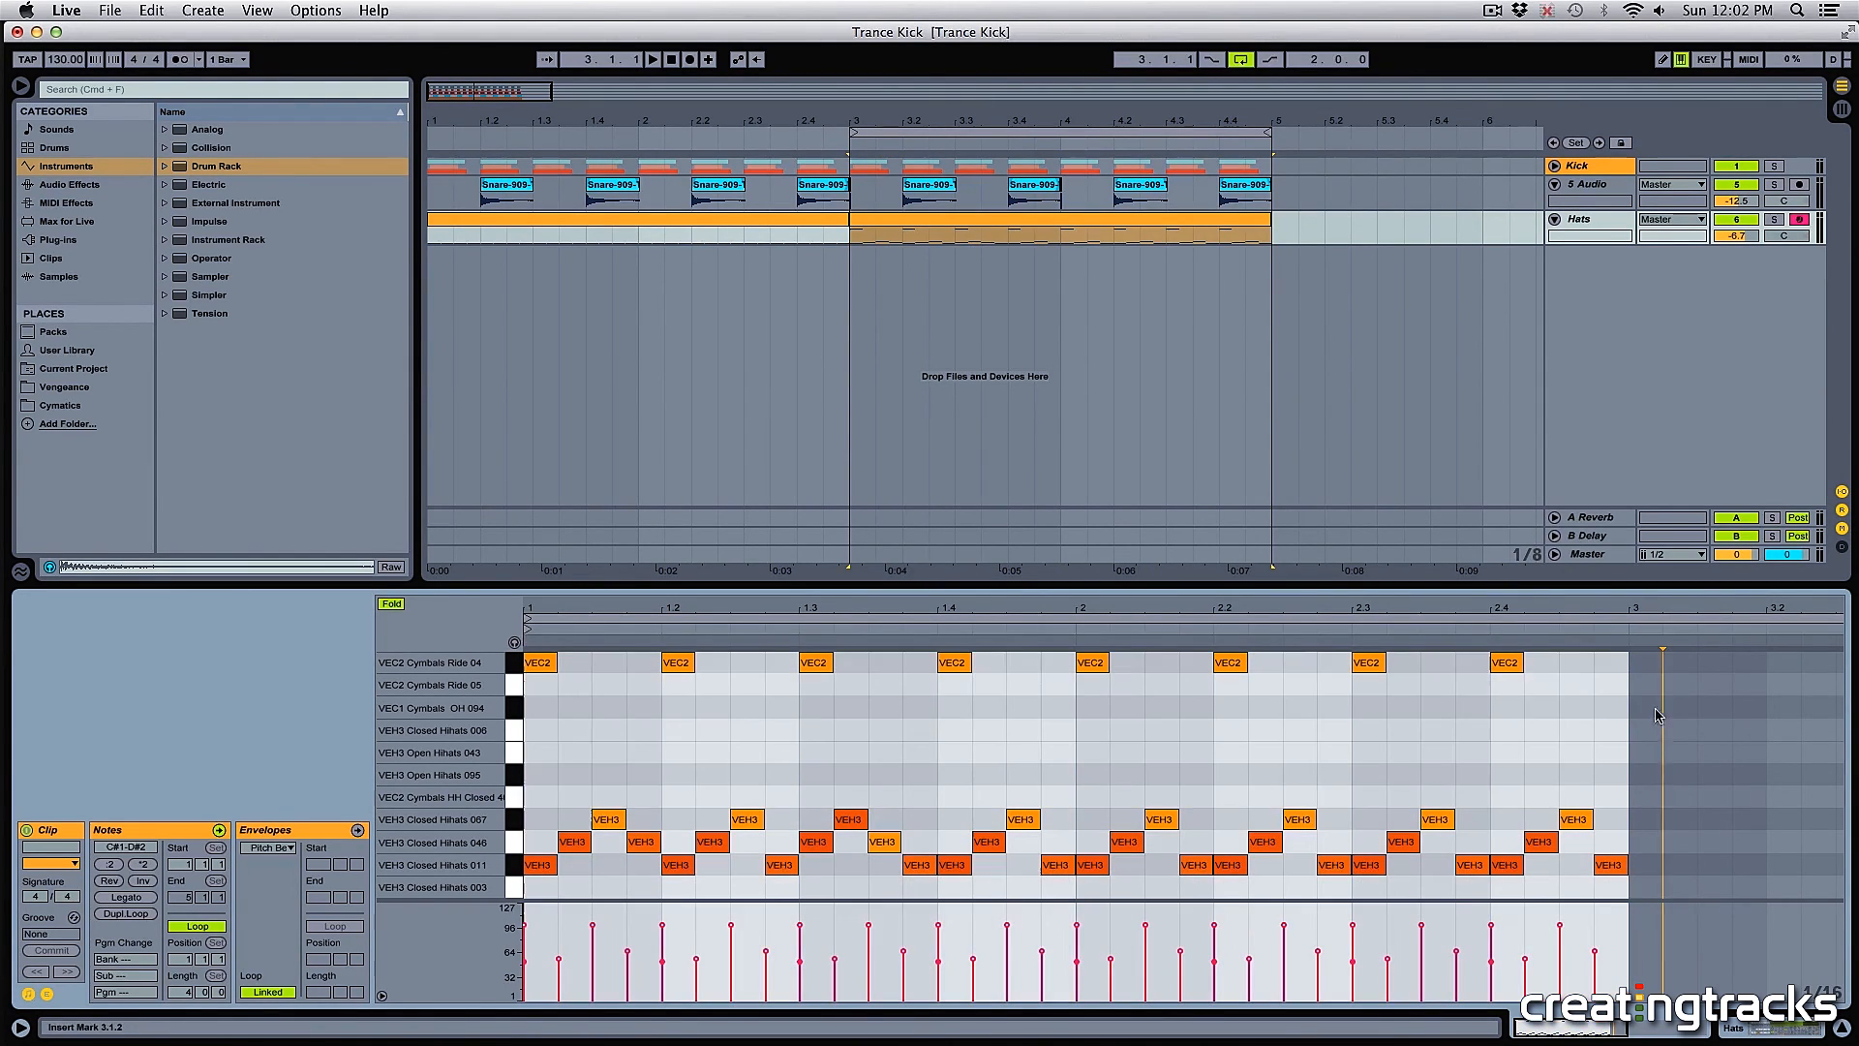
{"action": "left_click_drag", "start_coordinate": [1657, 712], "coordinate": [664, 807]}
{"action": "left_click", "coordinate": [1131, 743]}
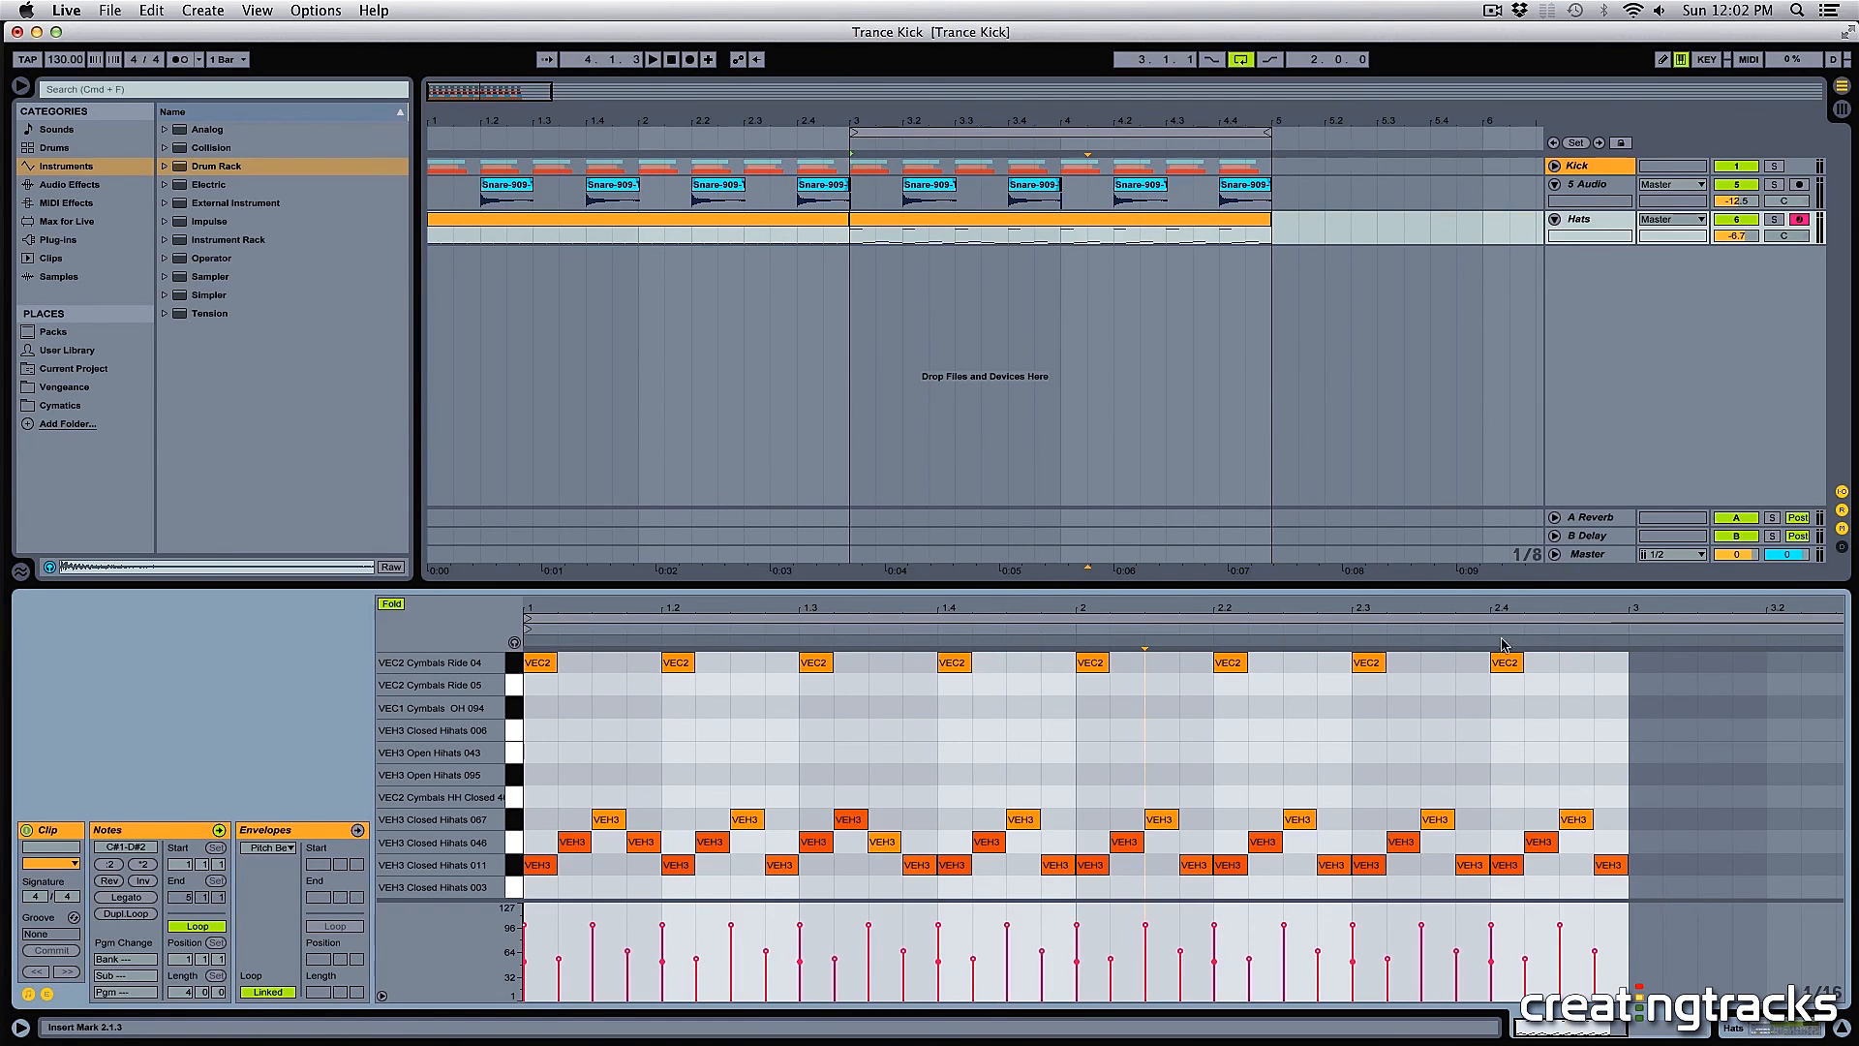
{"action": "left_click_drag", "start_coordinate": [1597, 671], "coordinate": [537, 683]}
{"action": "left_click", "coordinate": [1433, 663]}
{"action": "left_click_drag", "start_coordinate": [1596, 667], "coordinate": [731, 794]}
{"action": "left_click", "coordinate": [675, 798]}
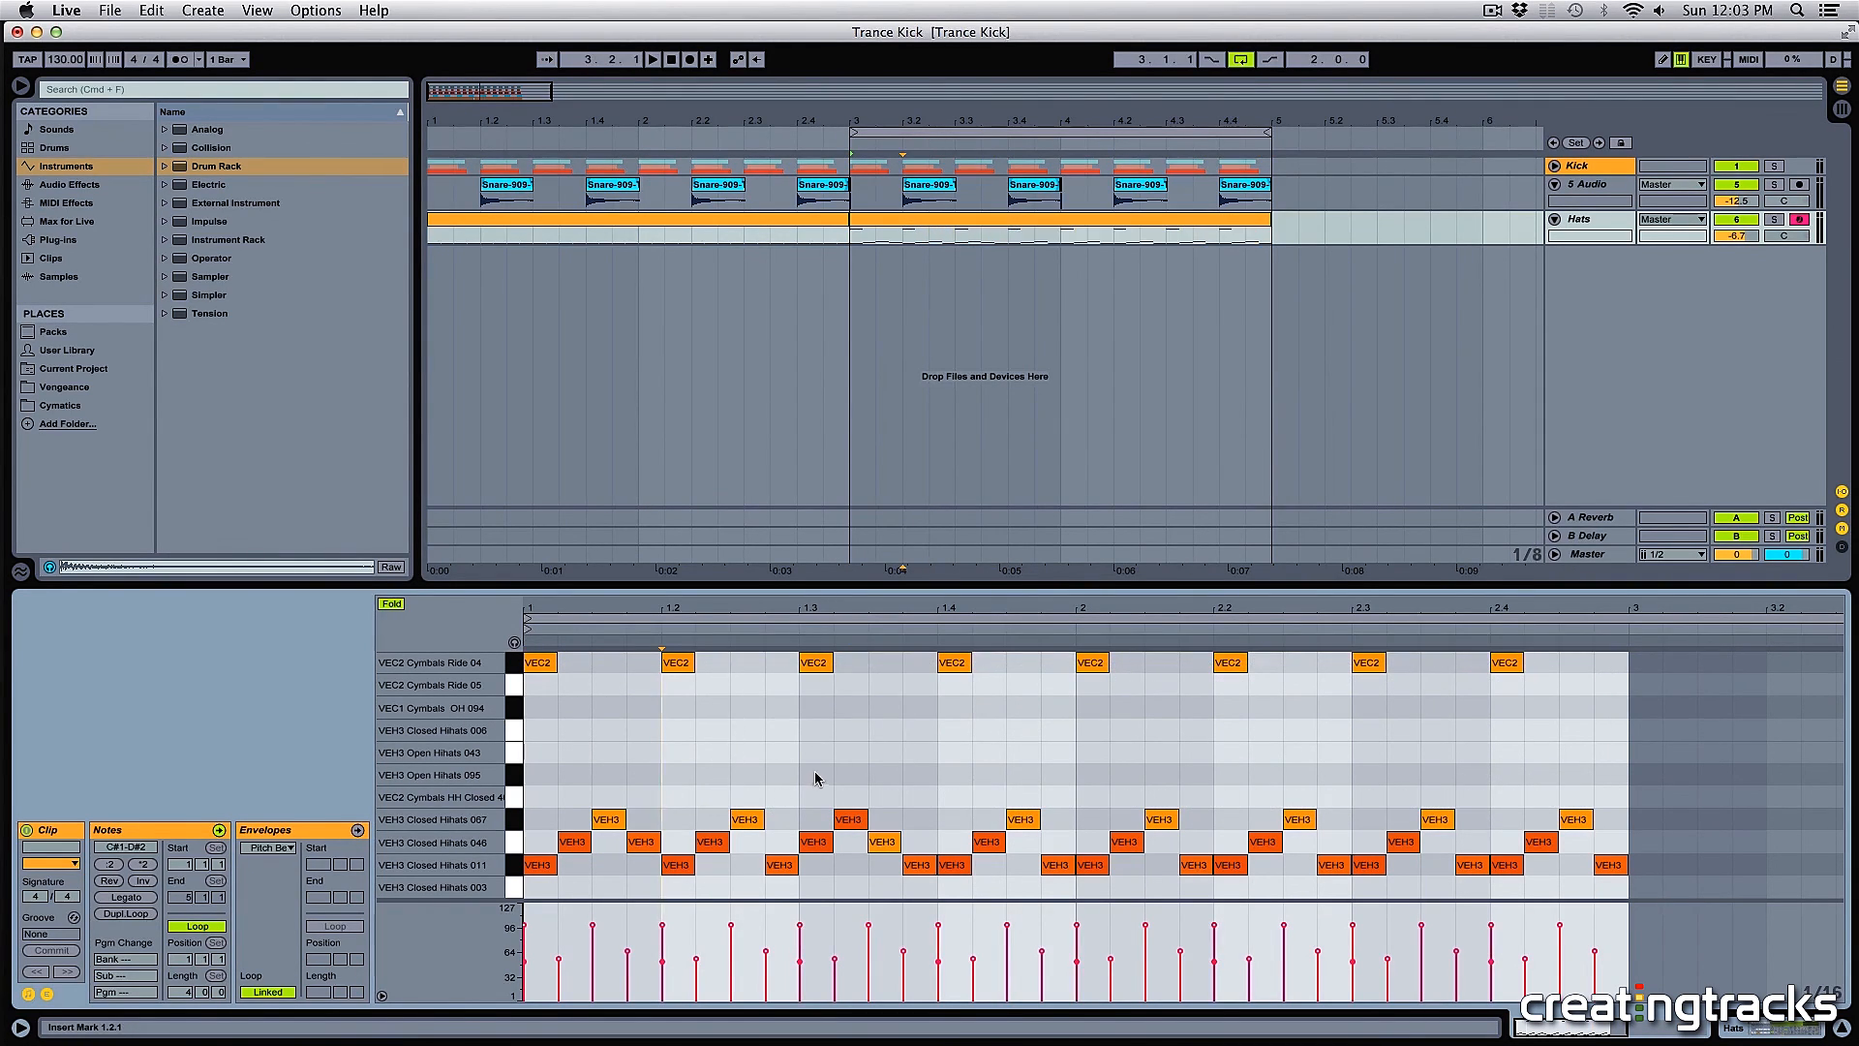